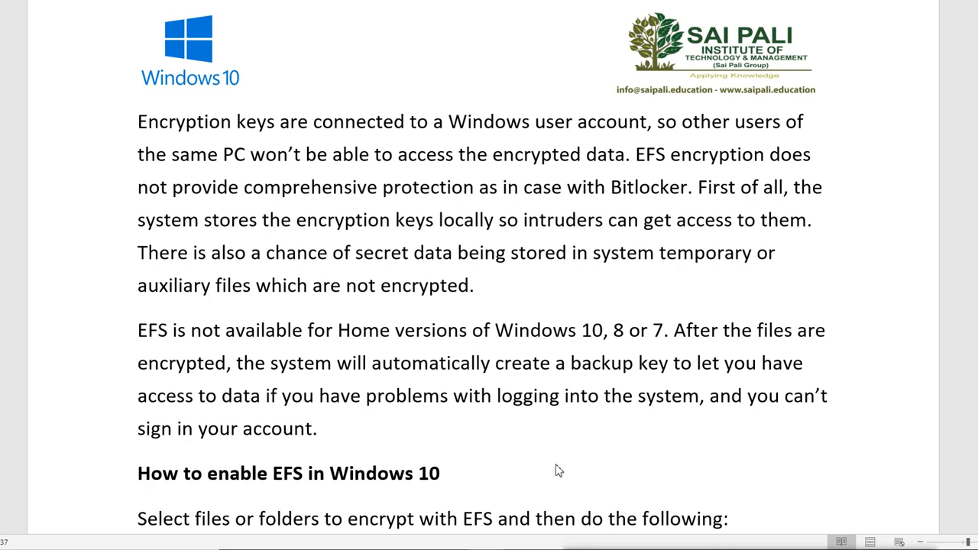
# Scroll the Word document down to the File Explorer screenshot under 'How to enable EFS in Windows 10'.
pyautogui.scroll(-4, 557, 470)
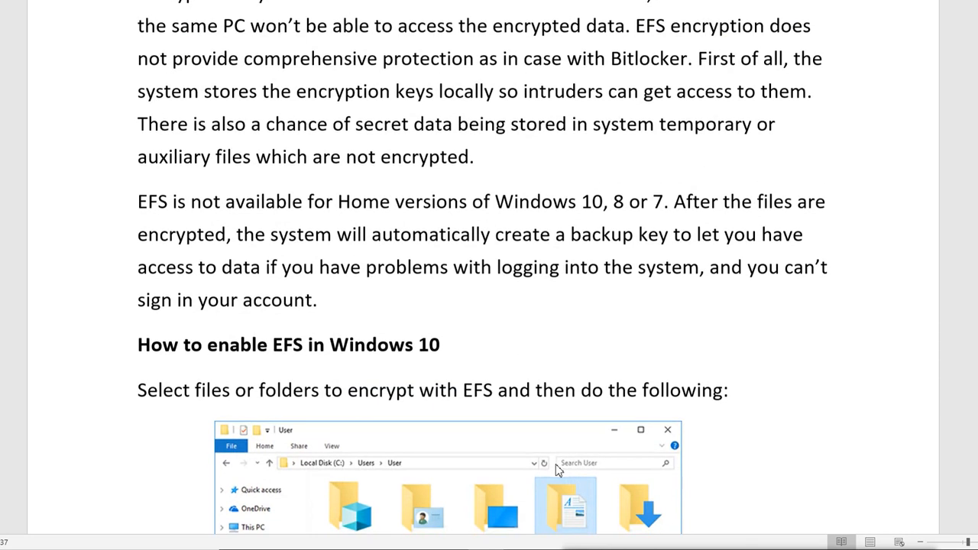
pyautogui.scroll(-4, 556, 466)
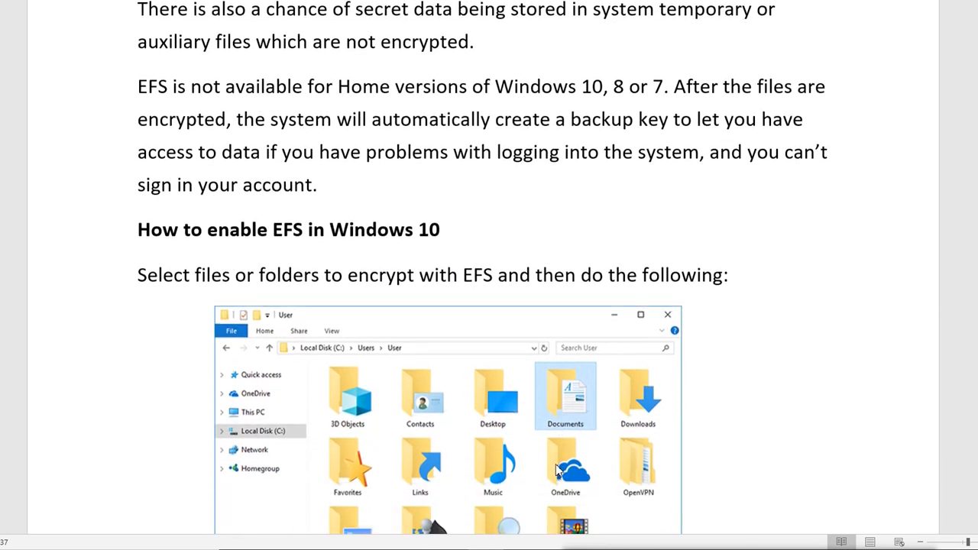
pyautogui.scroll(-3, 557, 470)
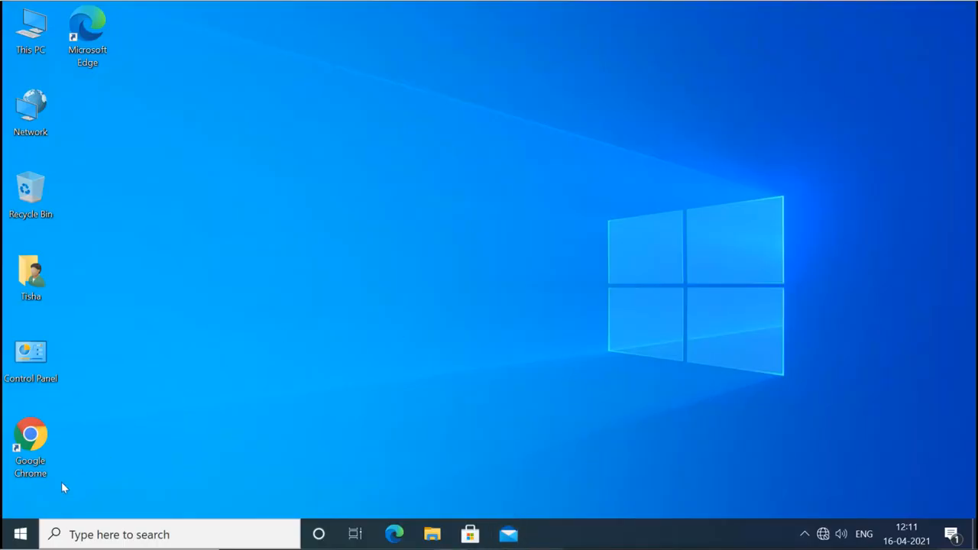
pyautogui.click(22, 534)
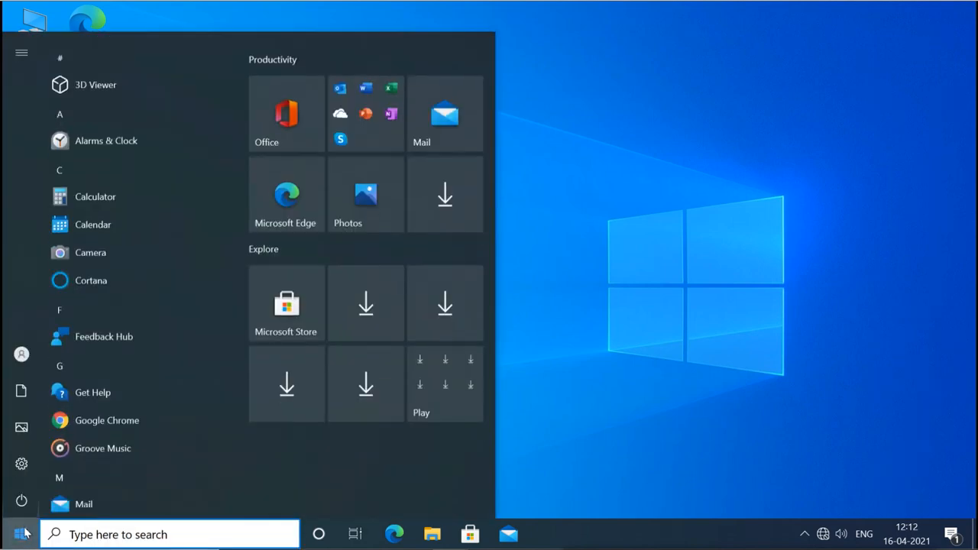
pyautogui.click(31, 354)
pyautogui.click(79, 268)
pyautogui.moveTo(26, 365)
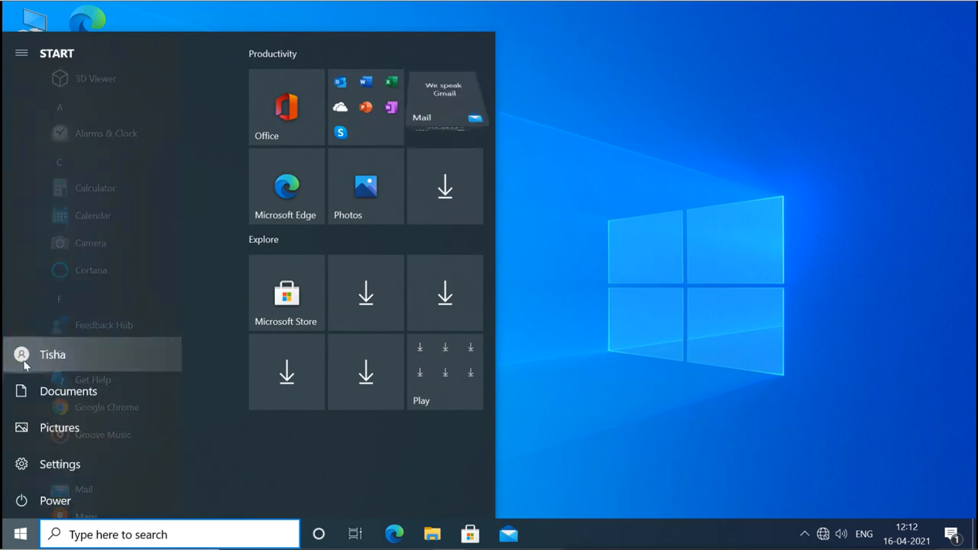
pyautogui.click(66, 356)
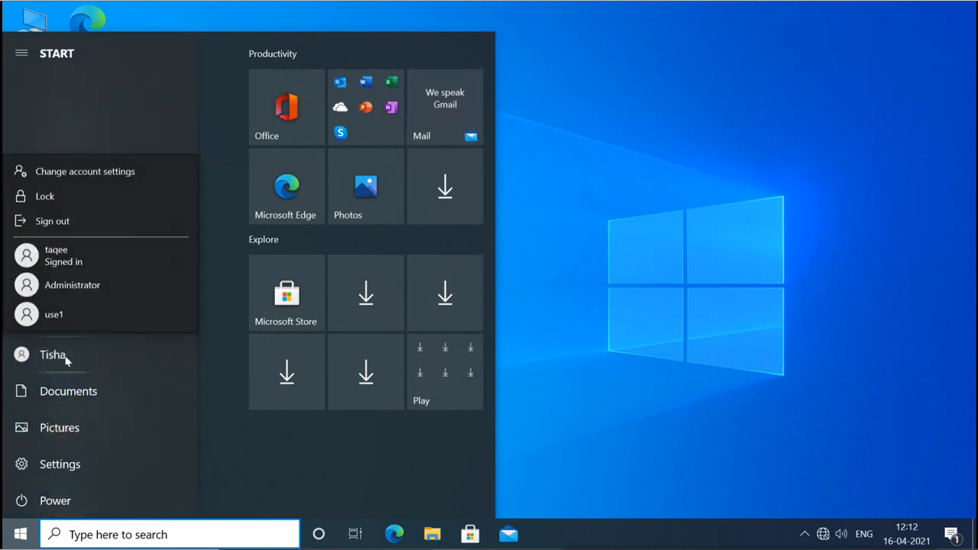
pyautogui.click(725, 298)
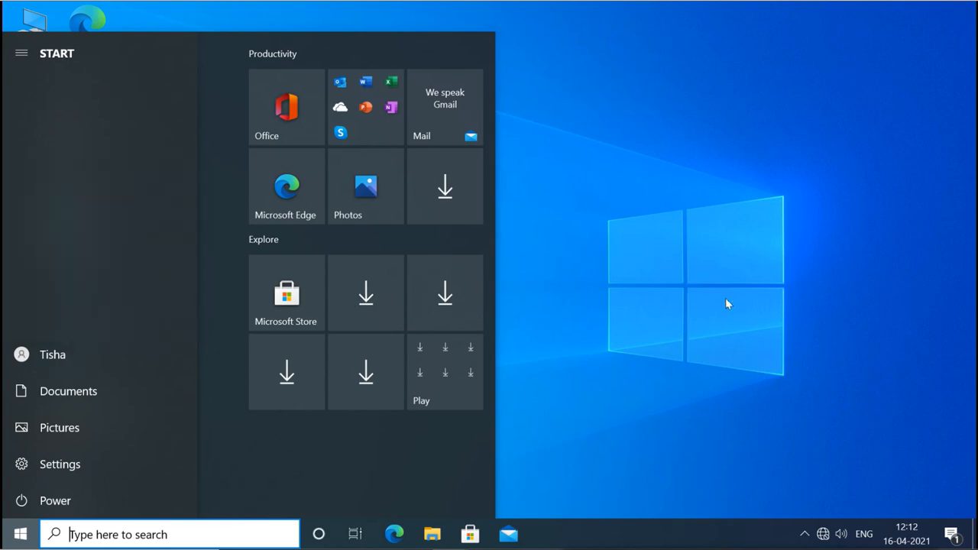
pyautogui.click(725, 298)
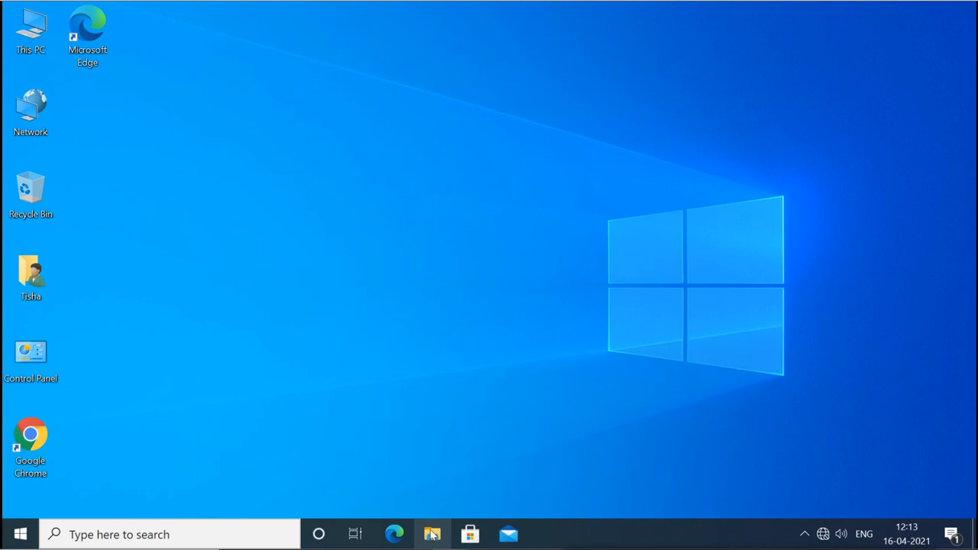
# Open a maximized File Explorer on This PC > Local Disk (C:).
pyautogui.press('super+e')
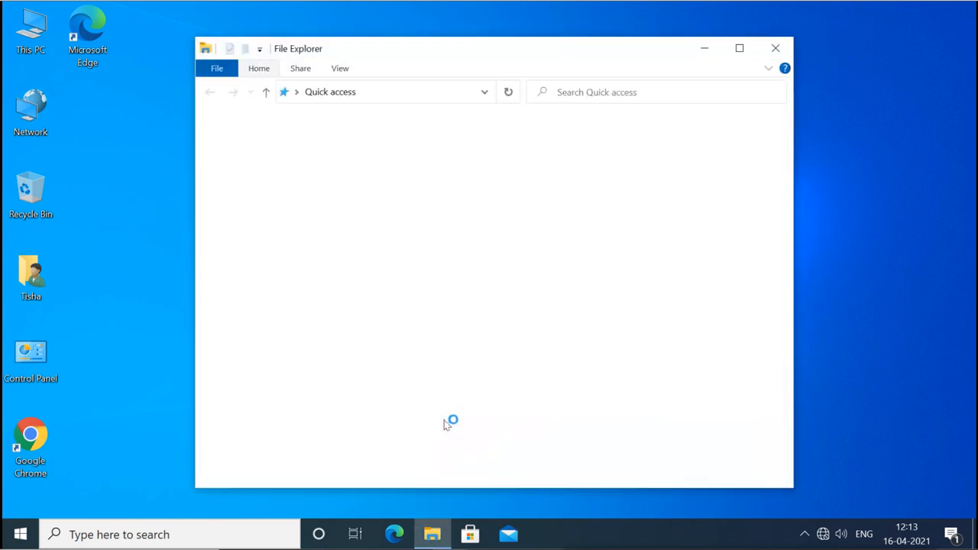
pyautogui.click(742, 48)
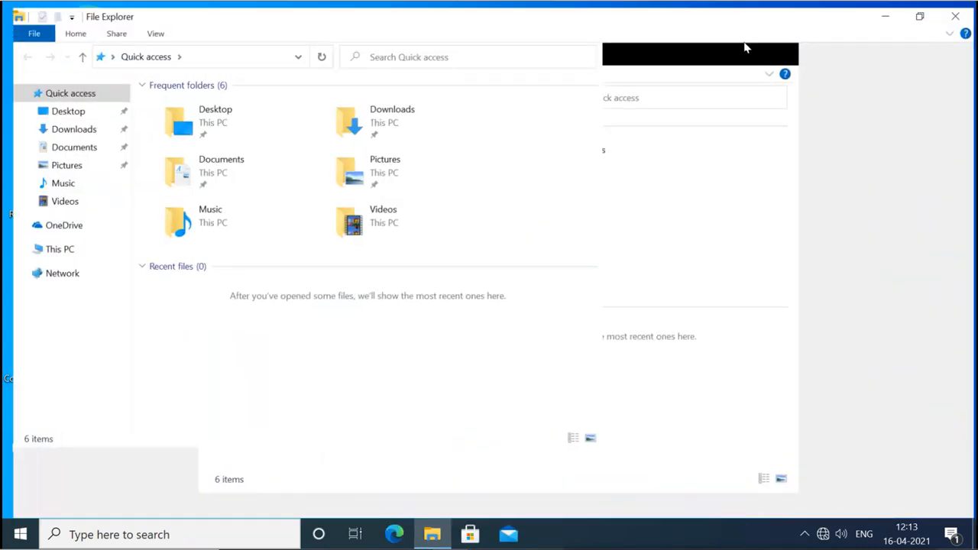
pyautogui.click(50, 249)
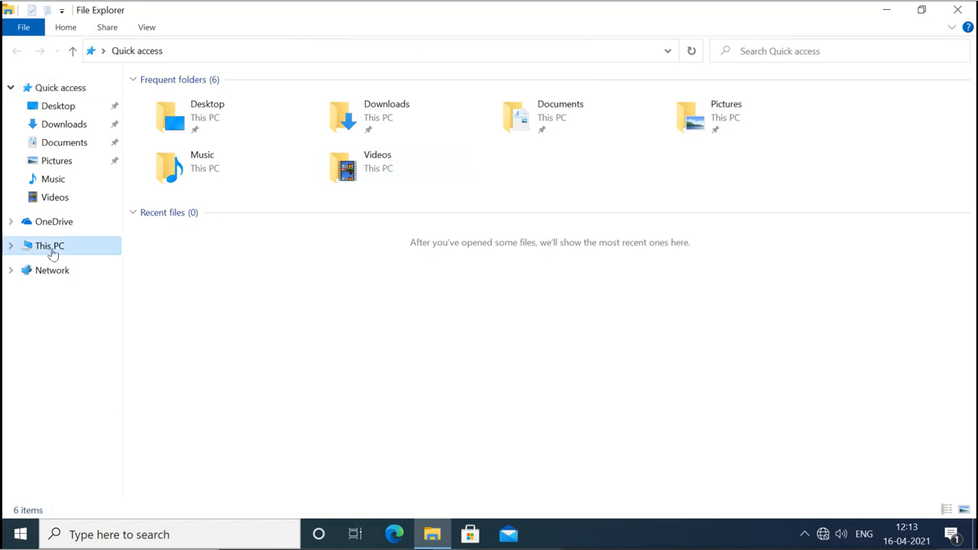
pyautogui.click(187, 220)
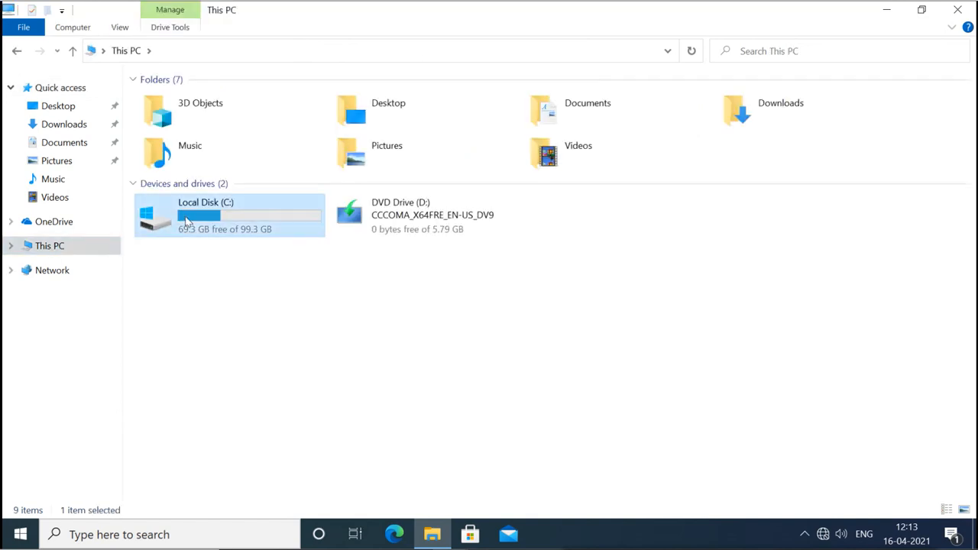
pyautogui.doubleClick(189, 221)
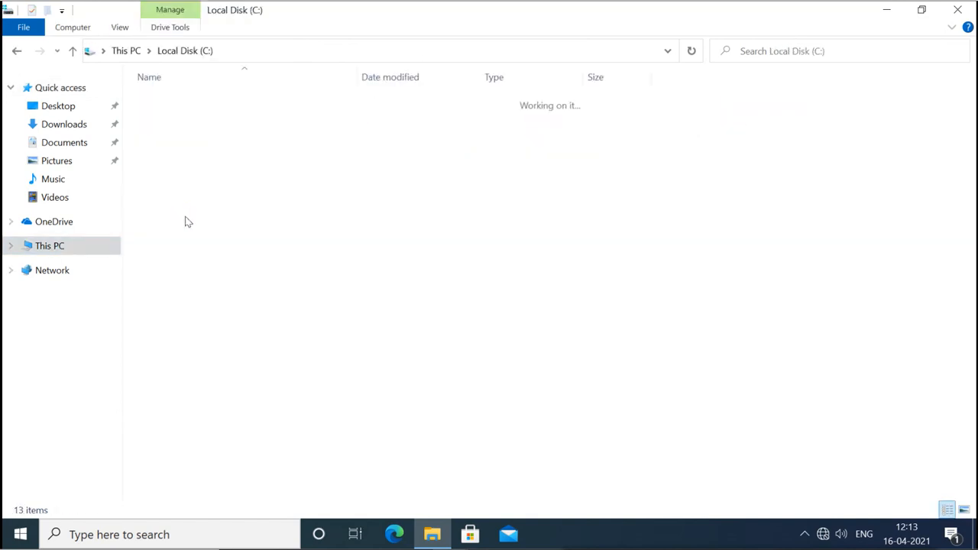
# Create a new folder named 'tisha' on C: and open it.
pyautogui.rightClick(224, 336)
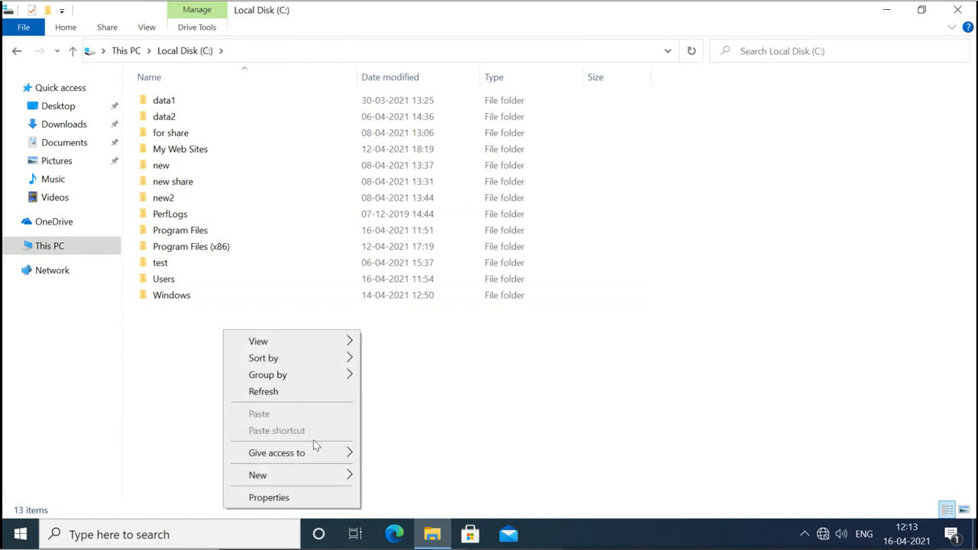
pyautogui.moveTo(319, 475)
pyautogui.click(390, 477)
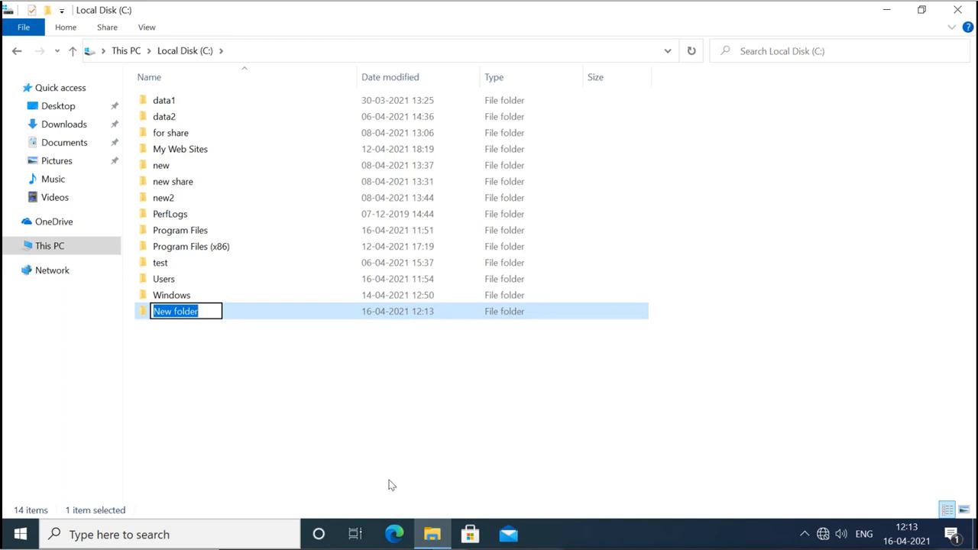
pyautogui.write('tisha')
pyautogui.press('Return')
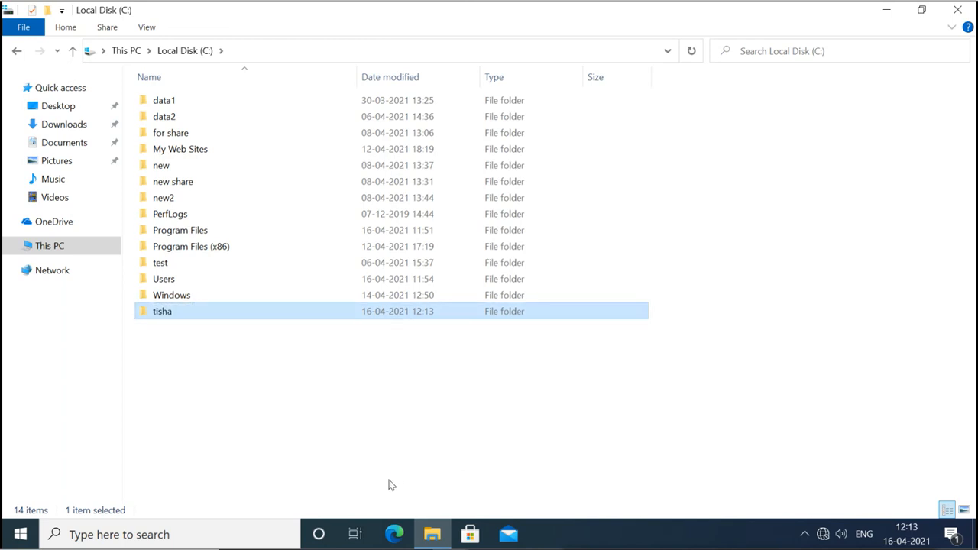
pyautogui.press('Return')
# Create a text document named 'important' inside tisha and open it.
pyautogui.rightClick(354, 259)
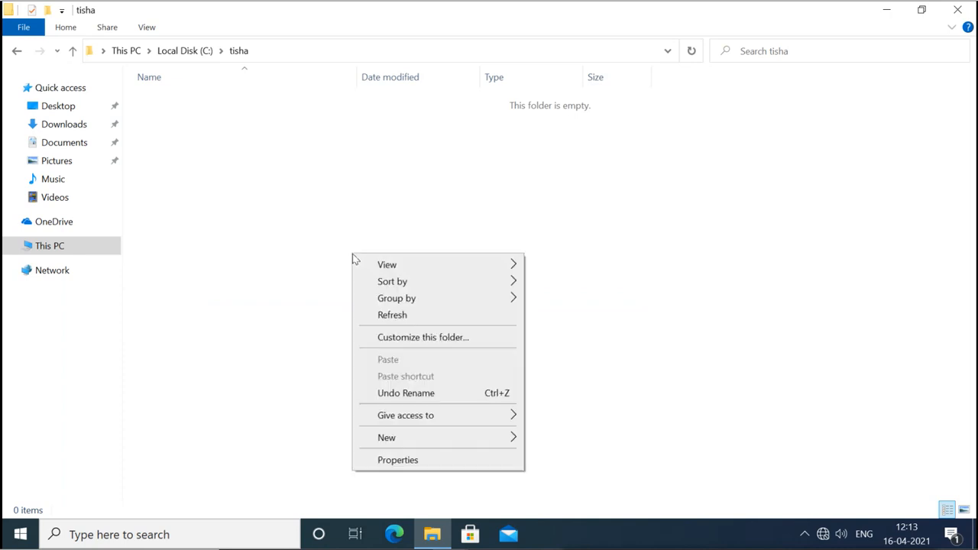
pyautogui.moveTo(439, 436)
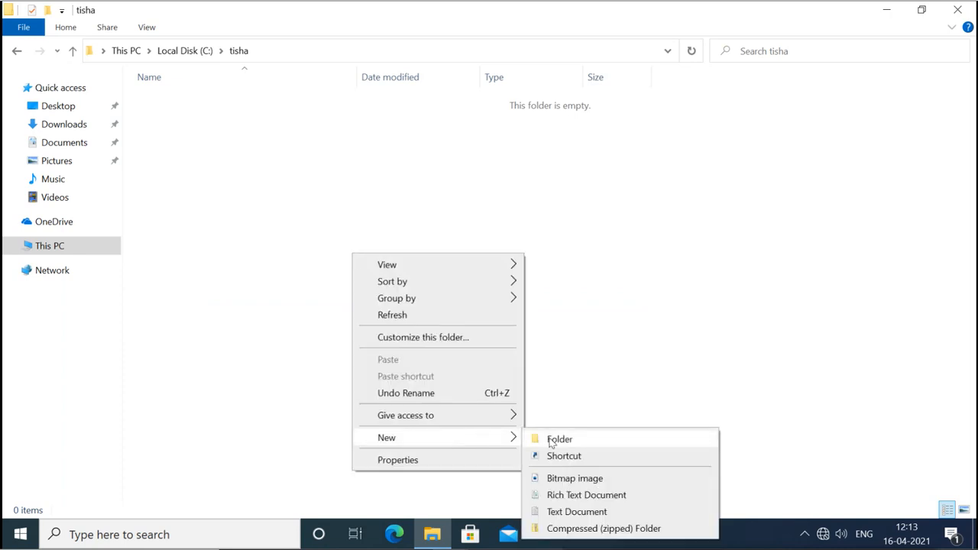
pyautogui.click(558, 512)
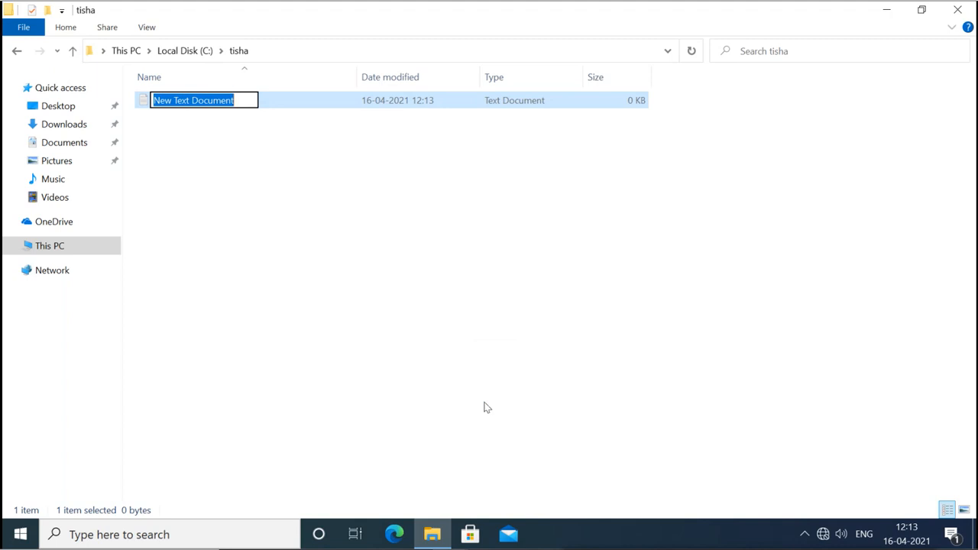
pyautogui.write('imp')
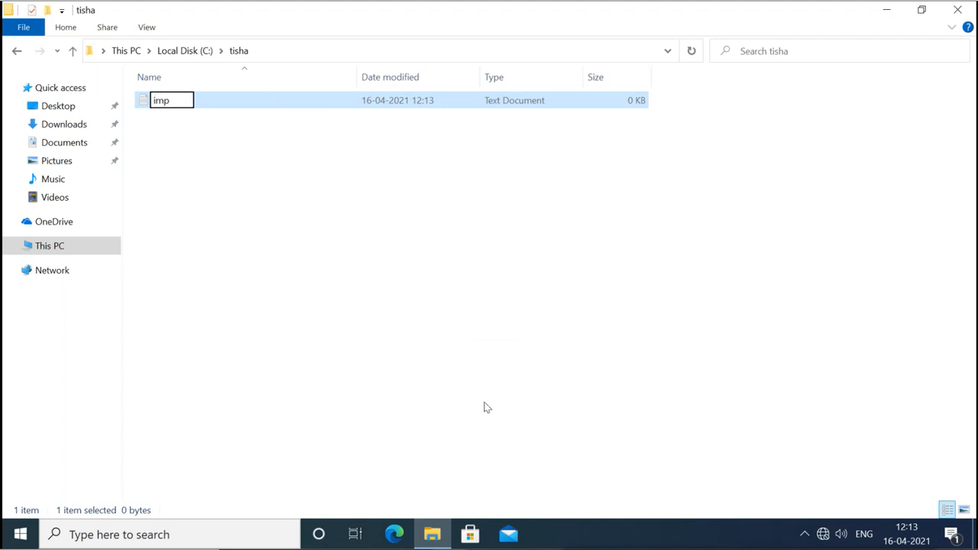
pyautogui.write('ortent')
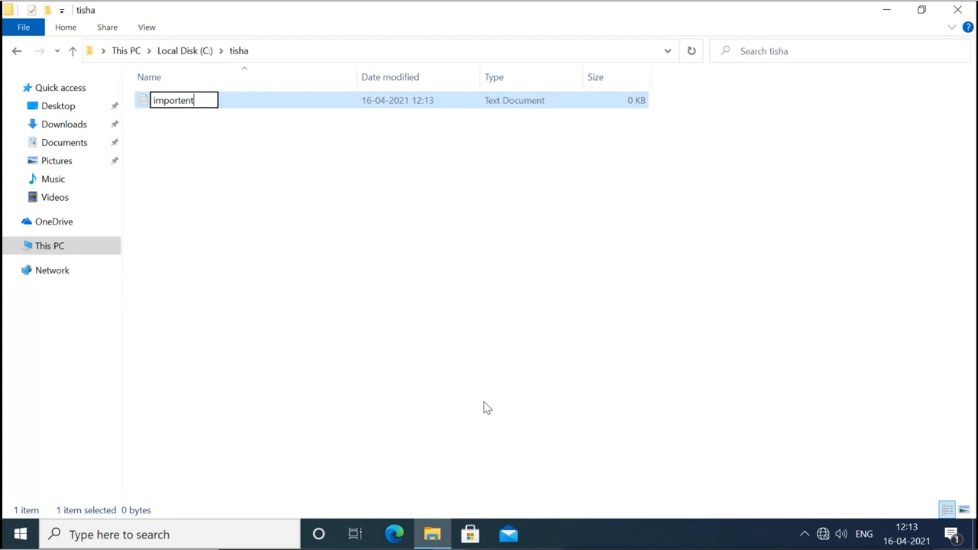
pyautogui.press('BackSpace')
pyautogui.press('BackSpace')
pyautogui.press('BackSpace')
pyautogui.write('ant')
pyautogui.press('Return')
pyautogui.press('Return')
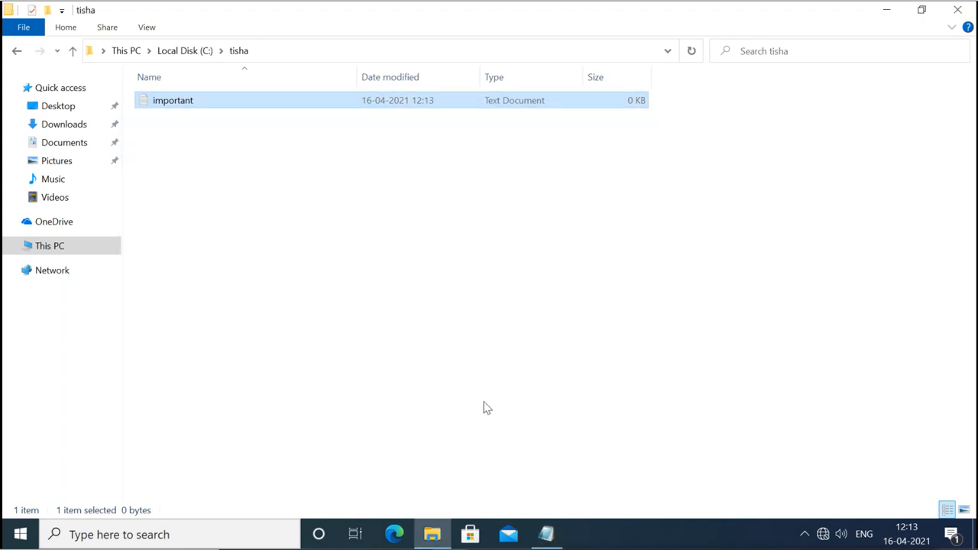
# Write 'This is important' in Notepad and save important.txt when closing.
pyautogui.moveTo(548, 544)
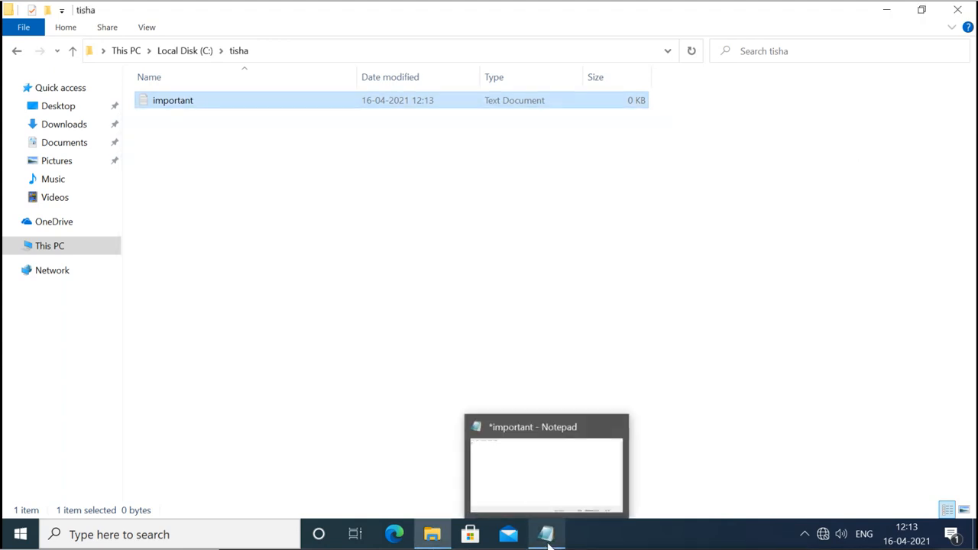
pyautogui.click(547, 536)
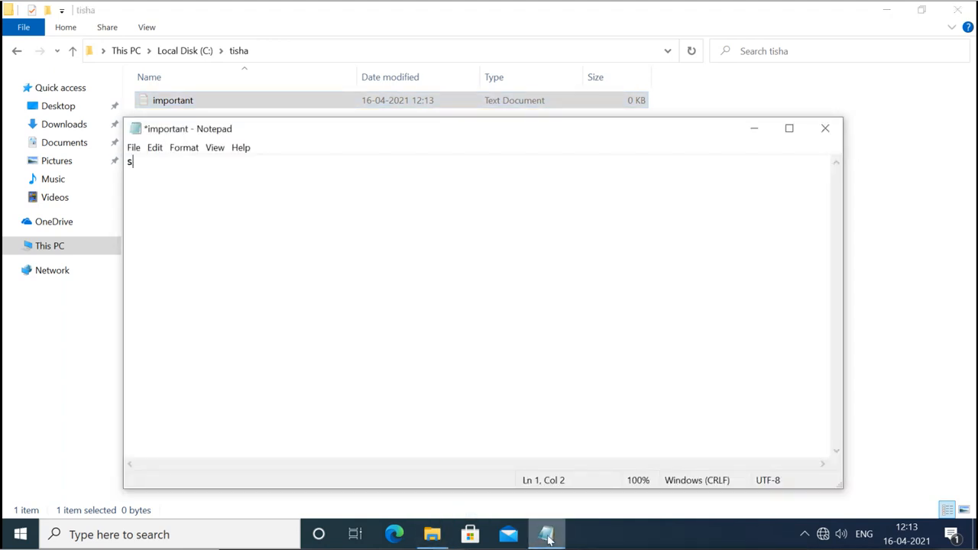
pyautogui.press('BackSpace')
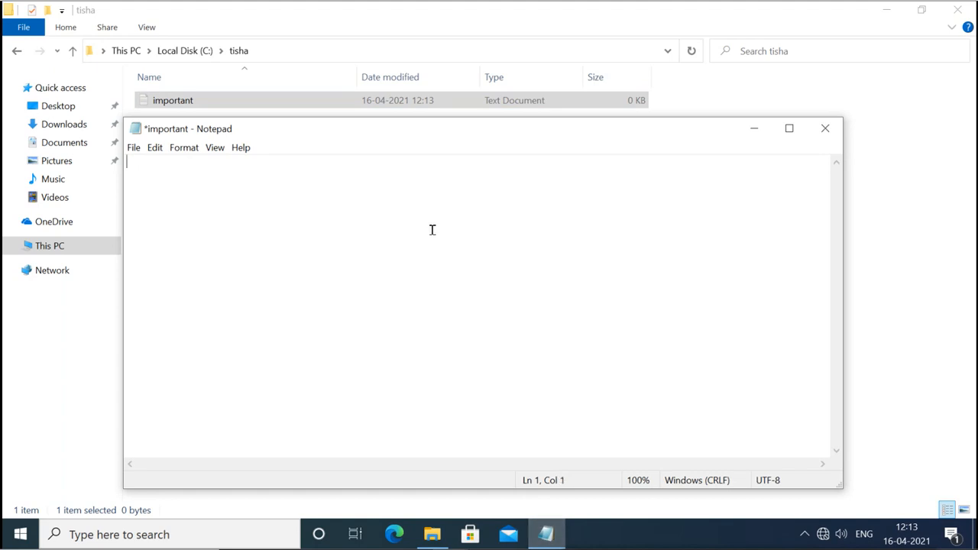
pyautogui.write('This is importent')
pyautogui.press('BackSpace')
pyautogui.press('BackSpace')
pyautogui.press('BackSpace')
pyautogui.write('ant')
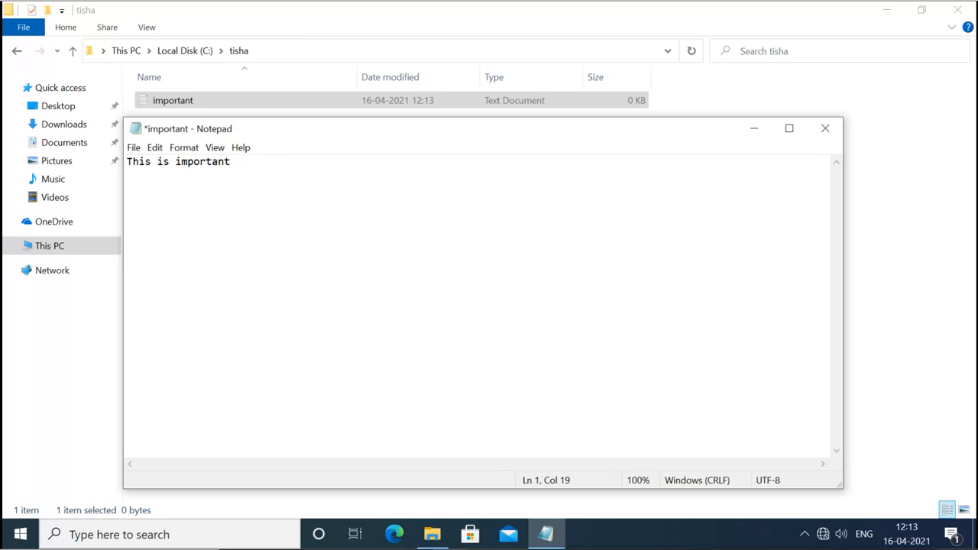
pyautogui.click(825, 130)
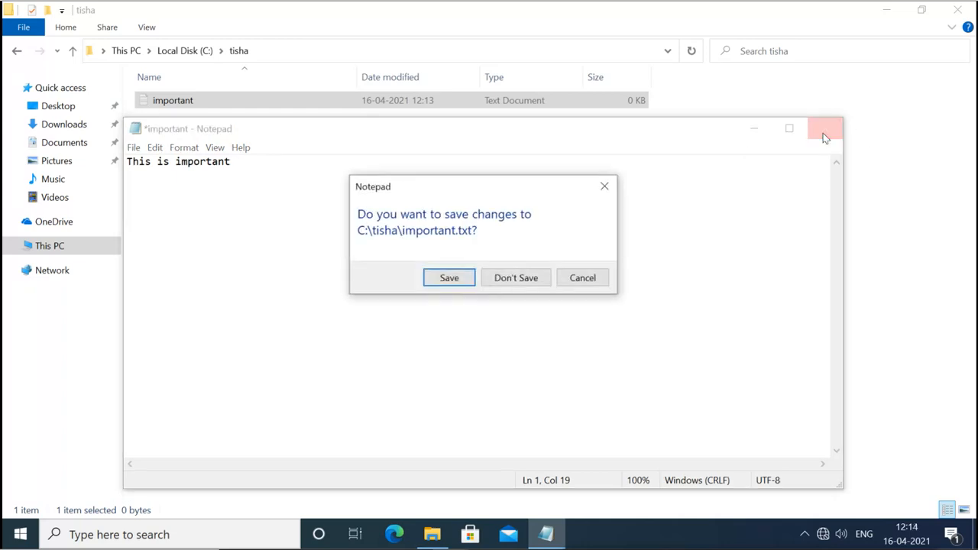
pyautogui.click(449, 279)
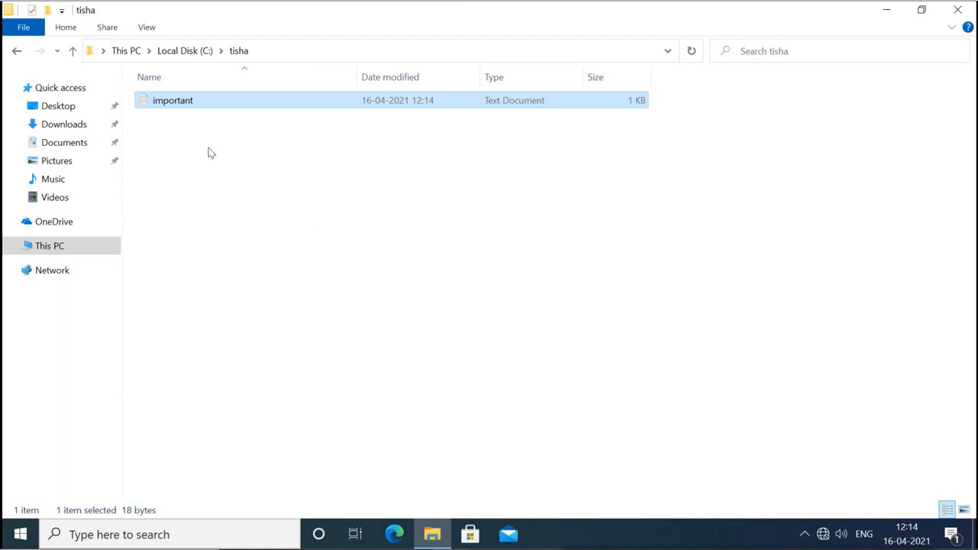
# Return to Local Disk (C:) and show the tisha folder's Security properties.
pyautogui.click(195, 57)
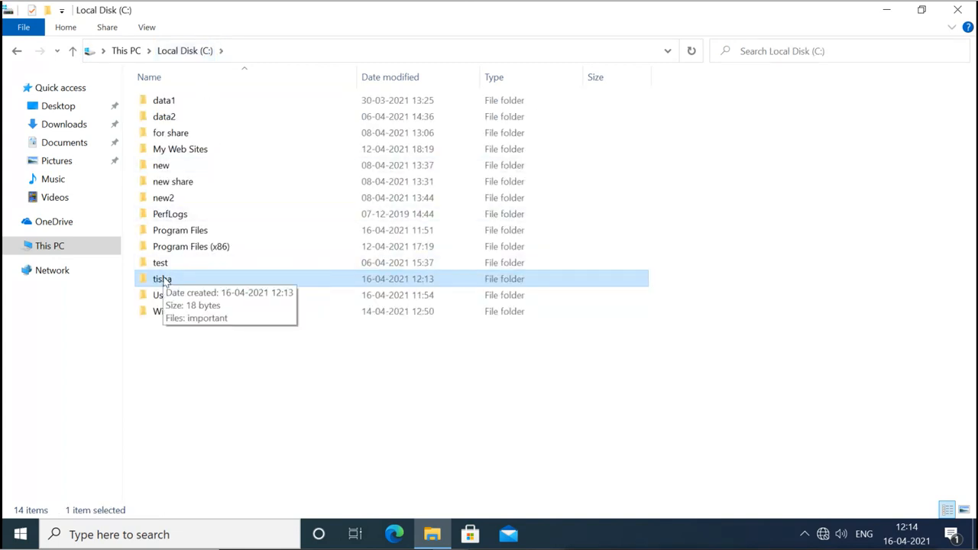
pyautogui.rightClick(164, 281)
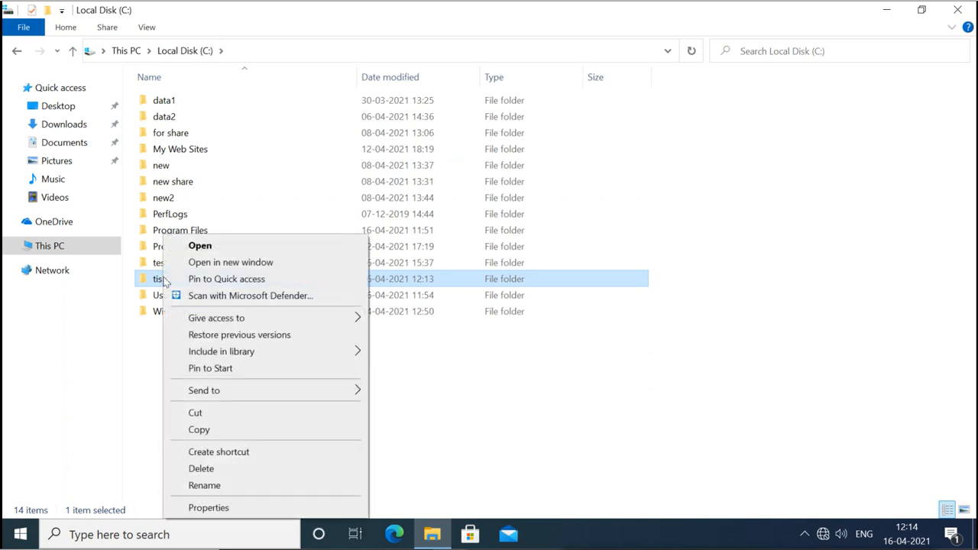
pyautogui.click(226, 508)
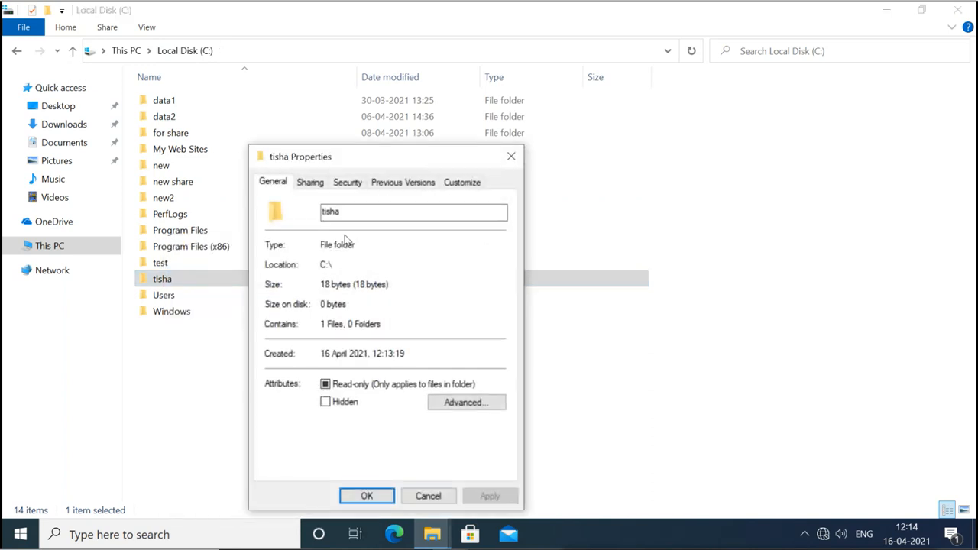
pyautogui.click(346, 183)
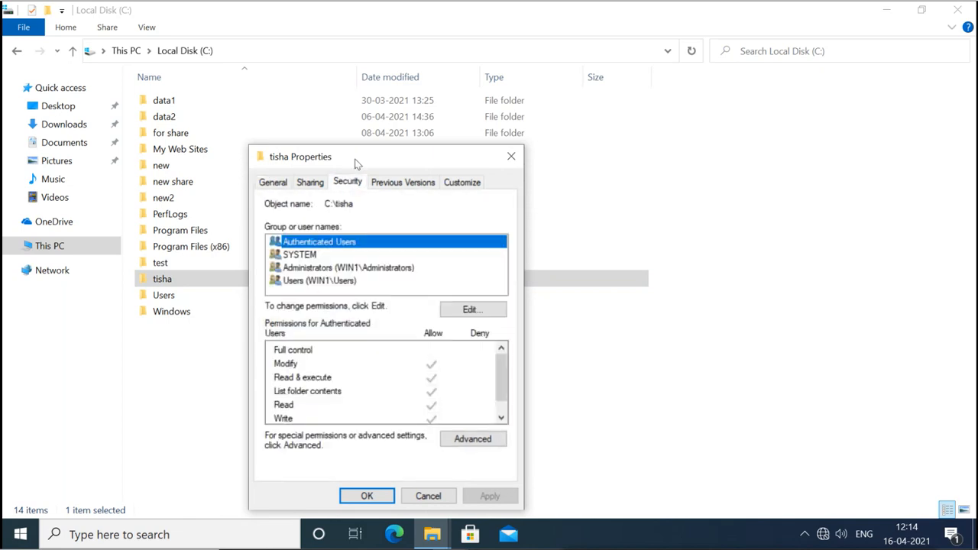
pyautogui.moveTo(356, 158); pyautogui.dragTo(358, 103)
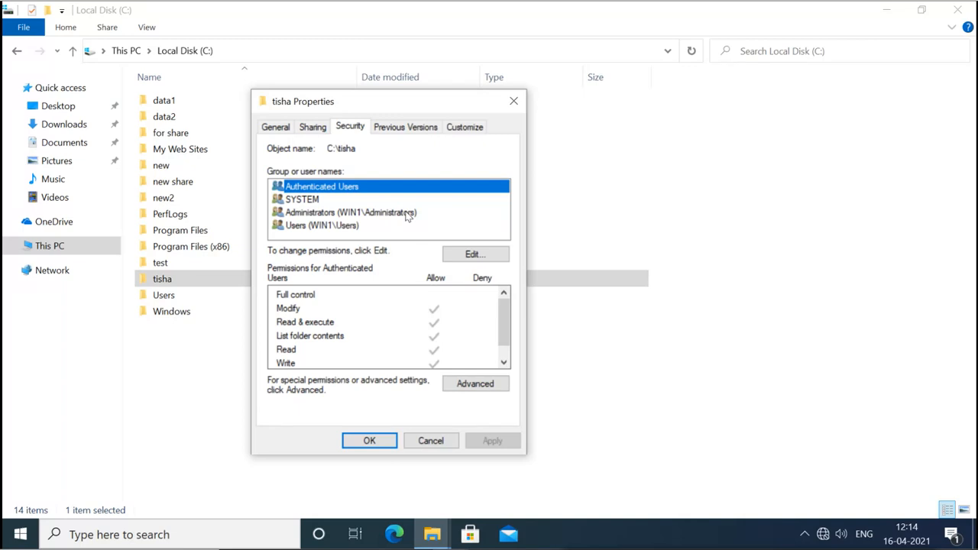
# Deny Administrators Full control on tisha, confirm the warning, check the folder, then close Explorer.
pyautogui.click(455, 252)
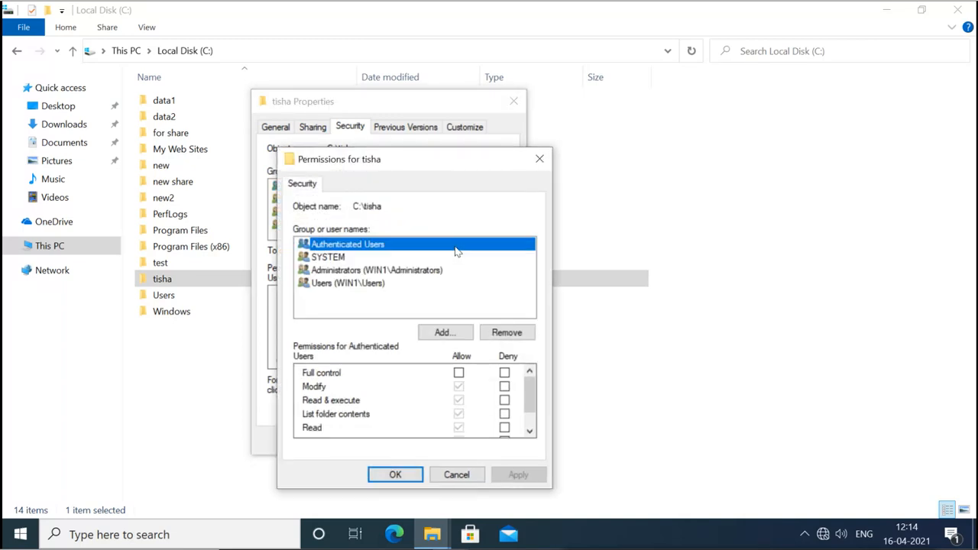
pyautogui.click(349, 271)
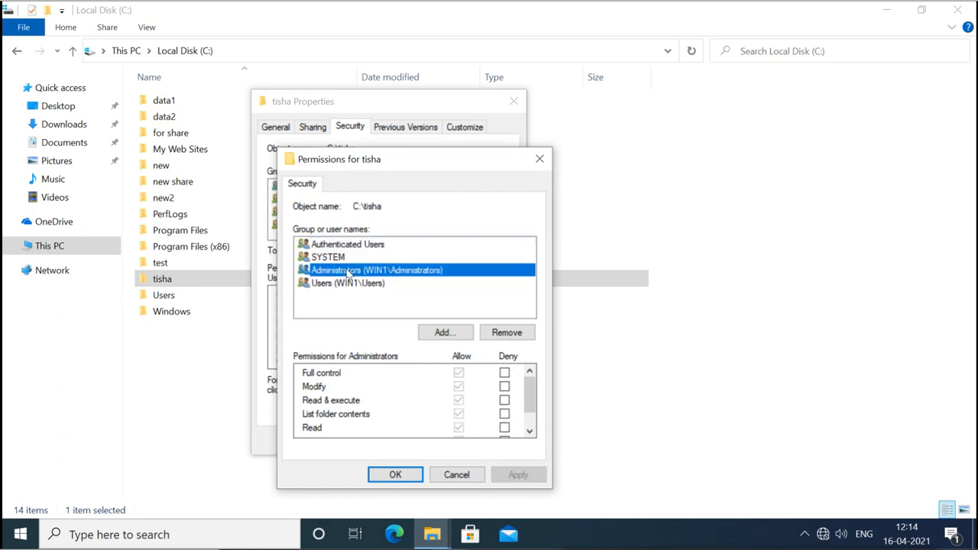
pyautogui.click(504, 373)
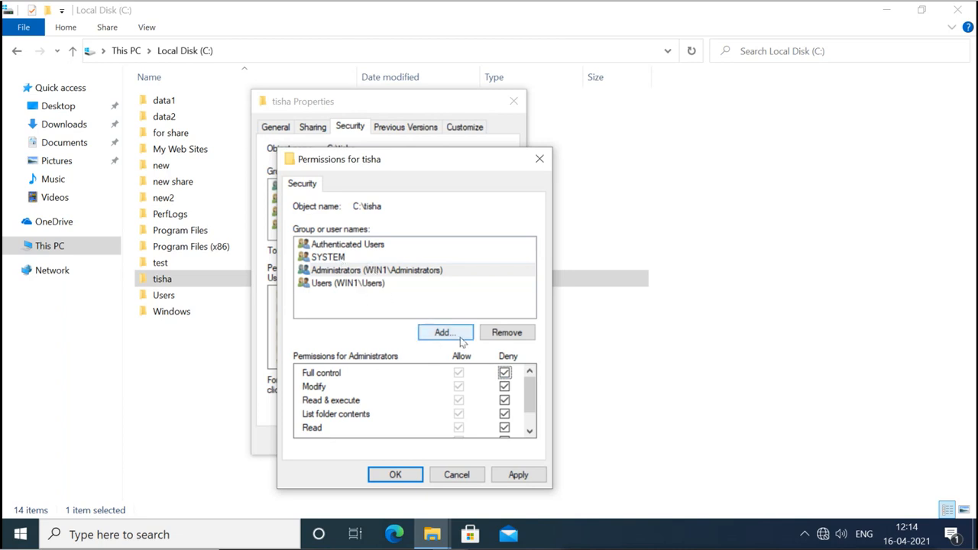
pyautogui.click(404, 475)
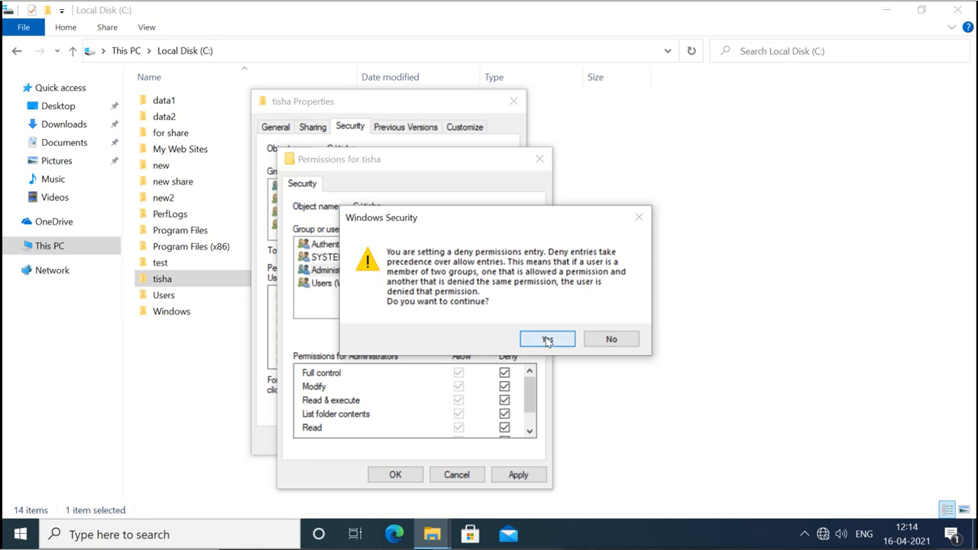
pyautogui.click(547, 340)
pyautogui.click(365, 443)
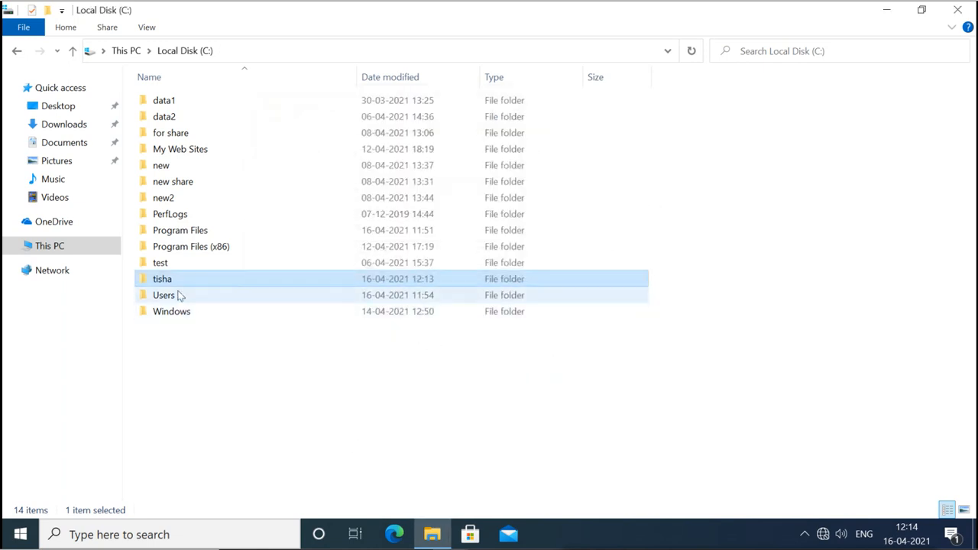
pyautogui.doubleClick(168, 280)
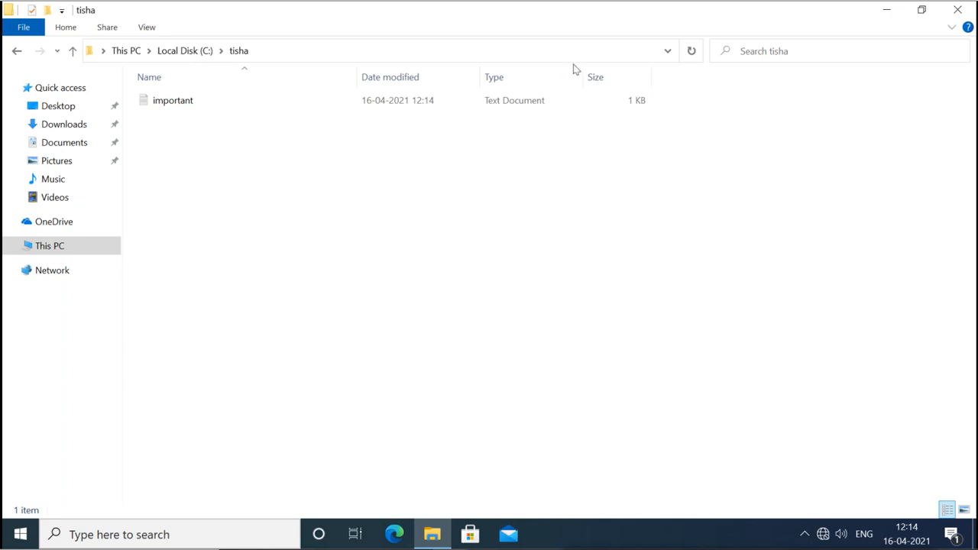
pyautogui.click(958, 10)
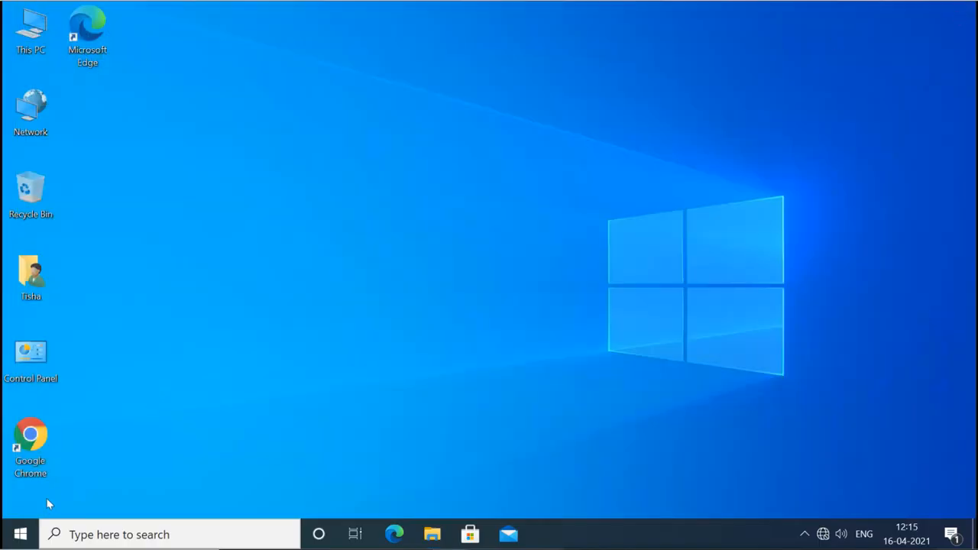
# Sign out from the Start menu and sign in as Administrator with the account password.
pyautogui.click(21, 535)
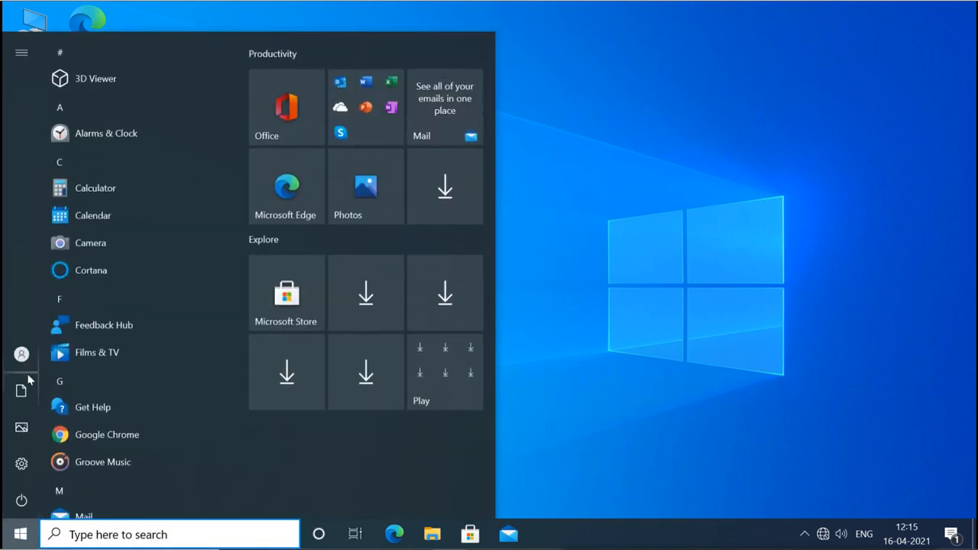
pyautogui.moveTo(42, 359)
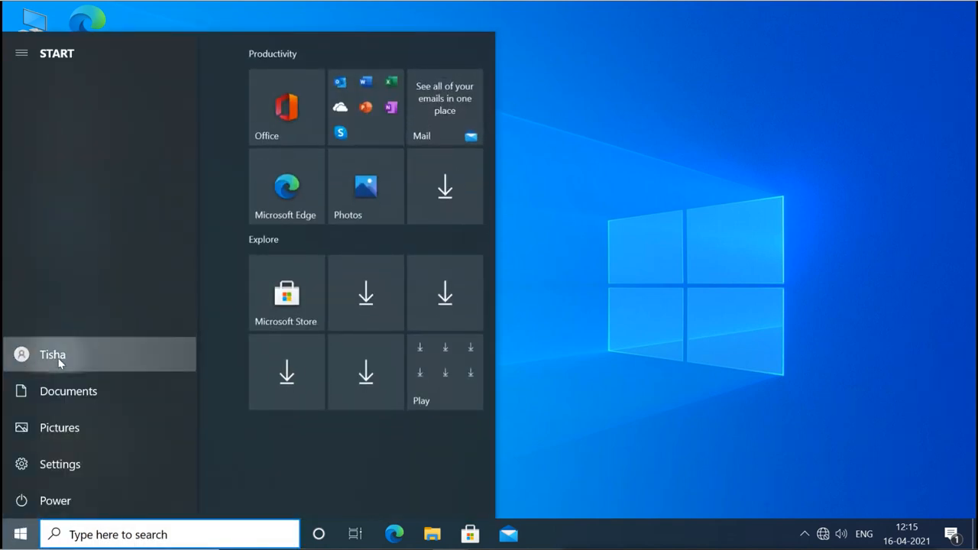
pyautogui.click(44, 358)
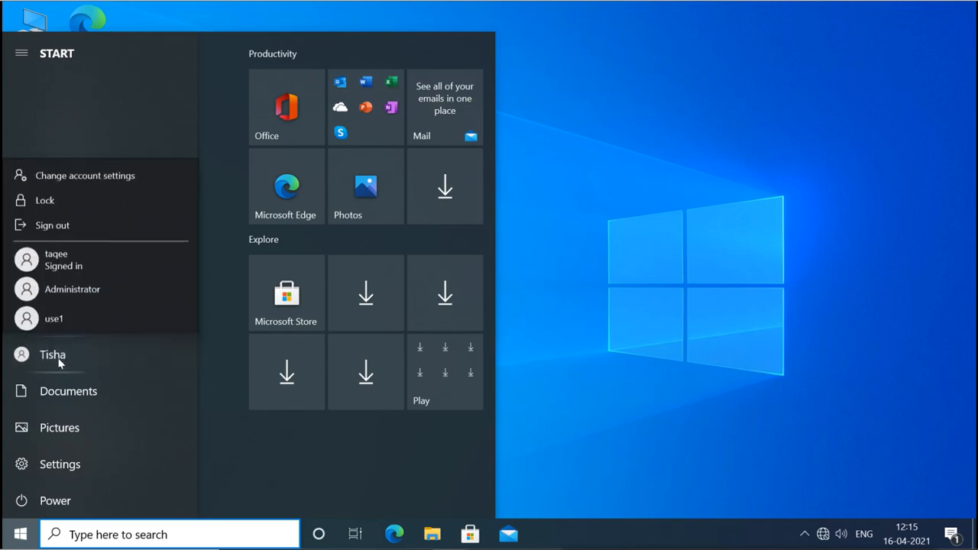
pyautogui.click(66, 221)
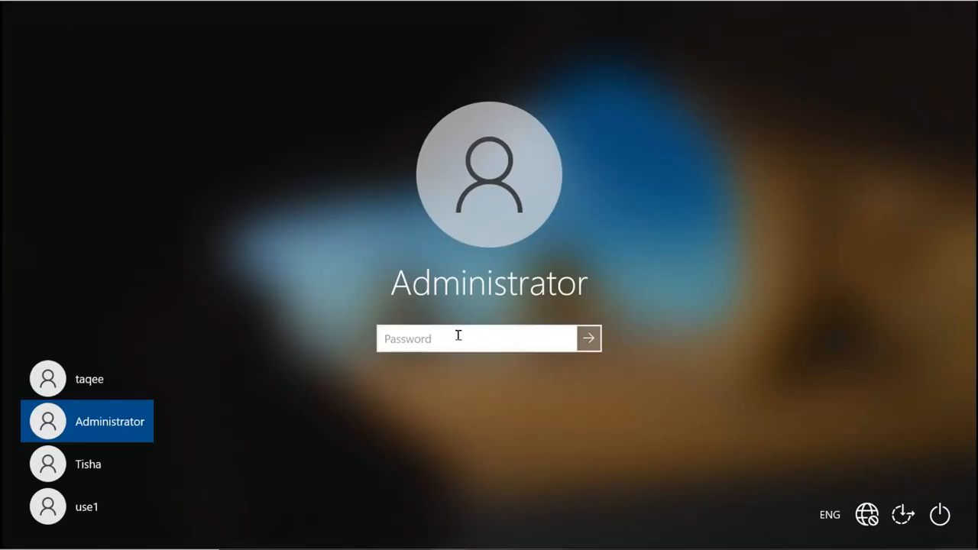
pyautogui.write('*******')
pyautogui.press('Return')
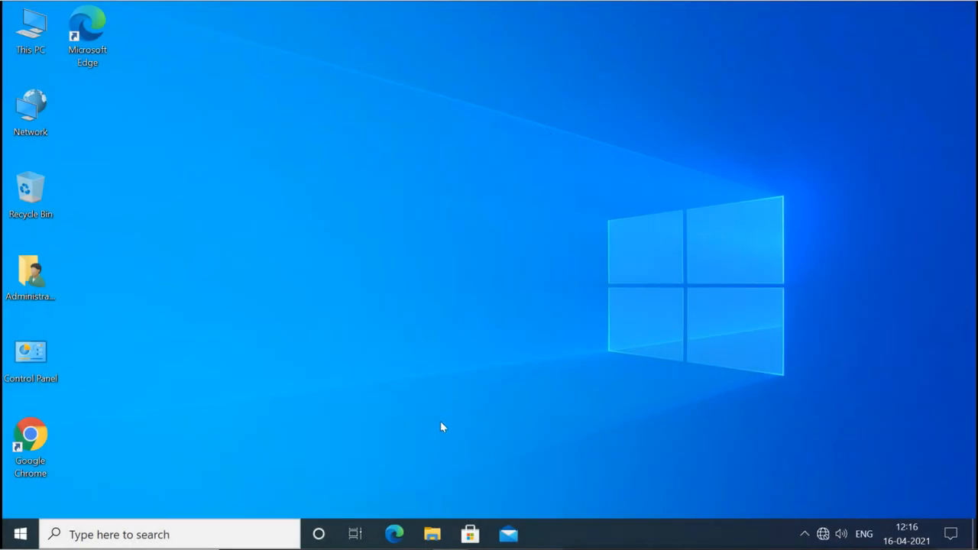
# As Administrator, open Local Disk (C:) in a maximized File Explorer and try opening tisha twice.
pyautogui.click(431, 532)
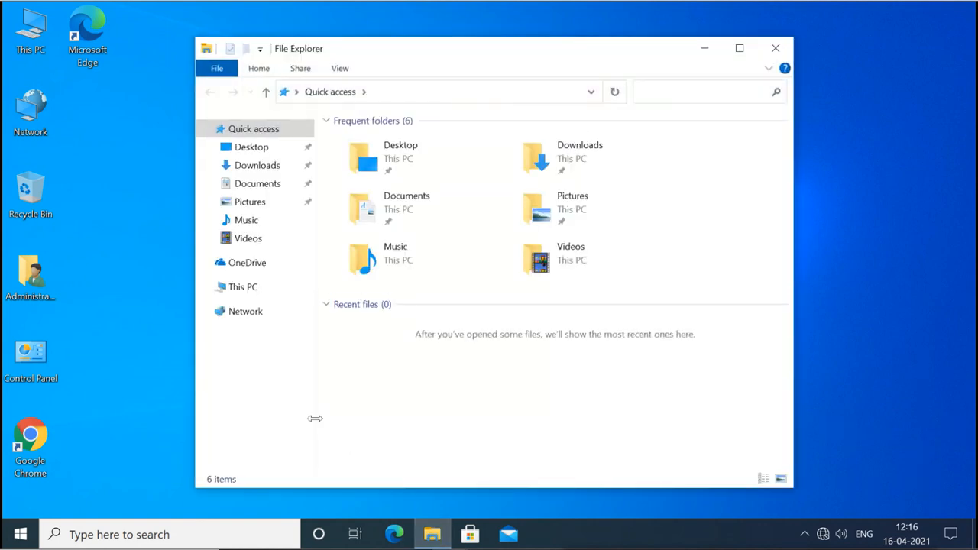
pyautogui.click(240, 290)
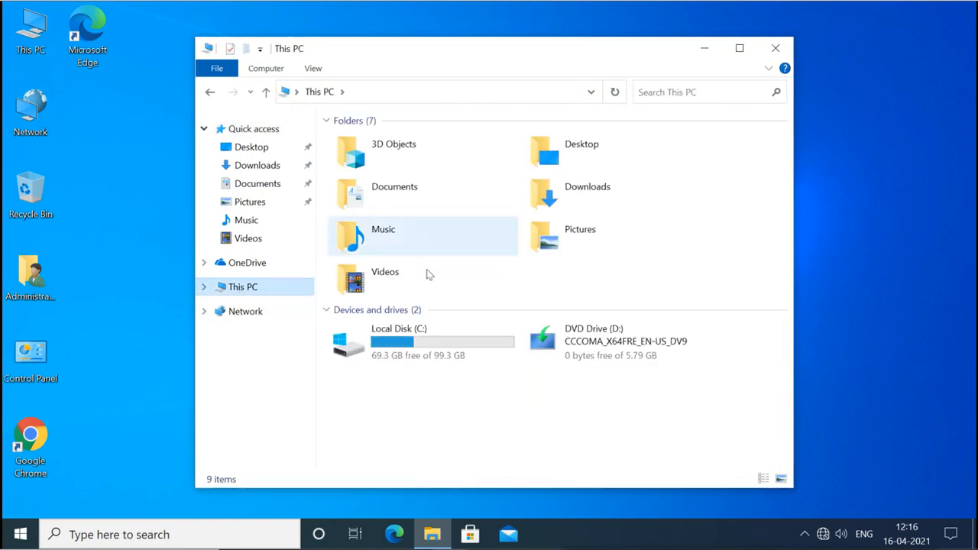
pyautogui.doubleClick(425, 347)
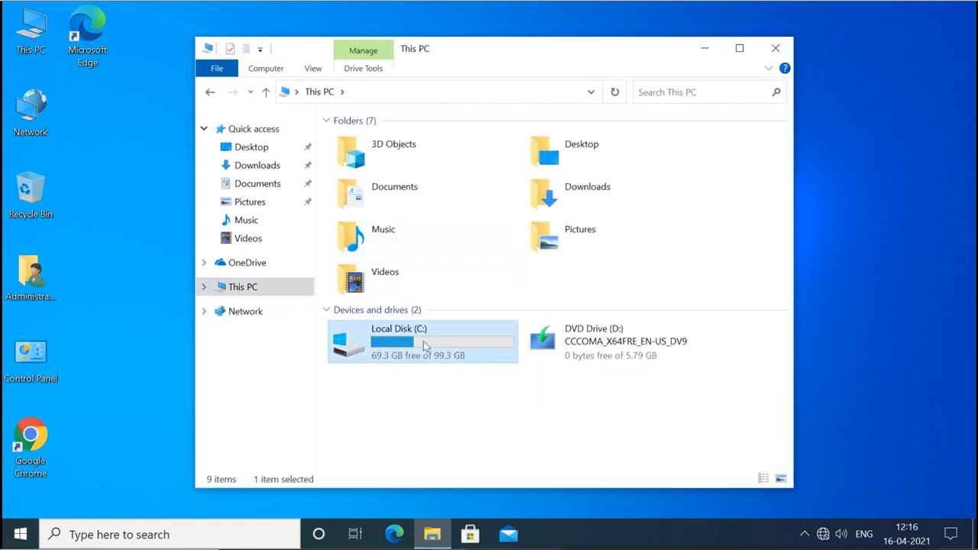
pyautogui.click(739, 48)
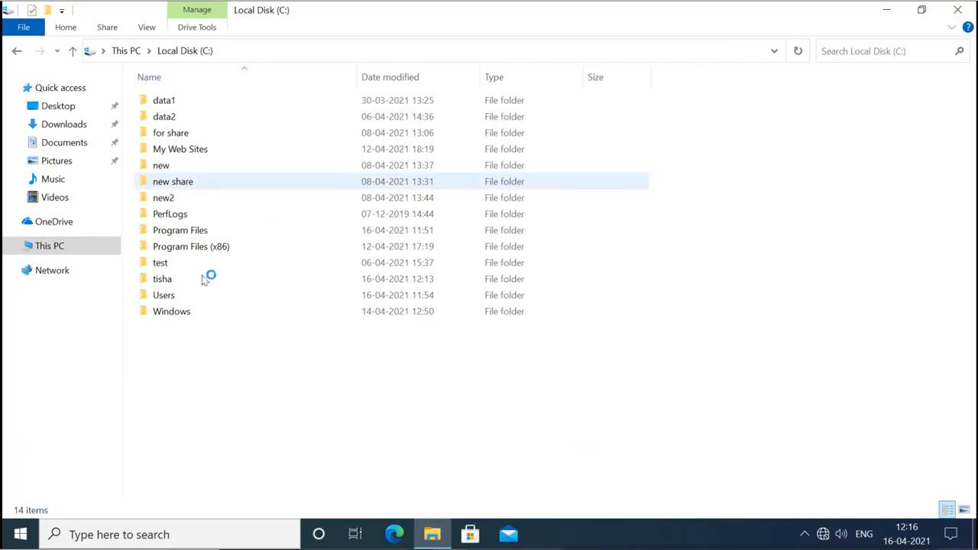
pyautogui.doubleClick(176, 284)
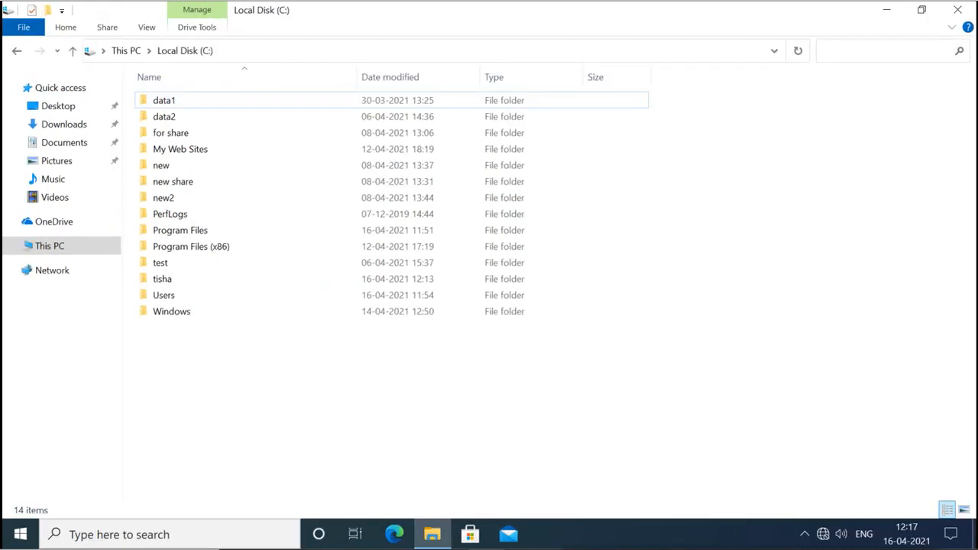
pyautogui.doubleClick(174, 280)
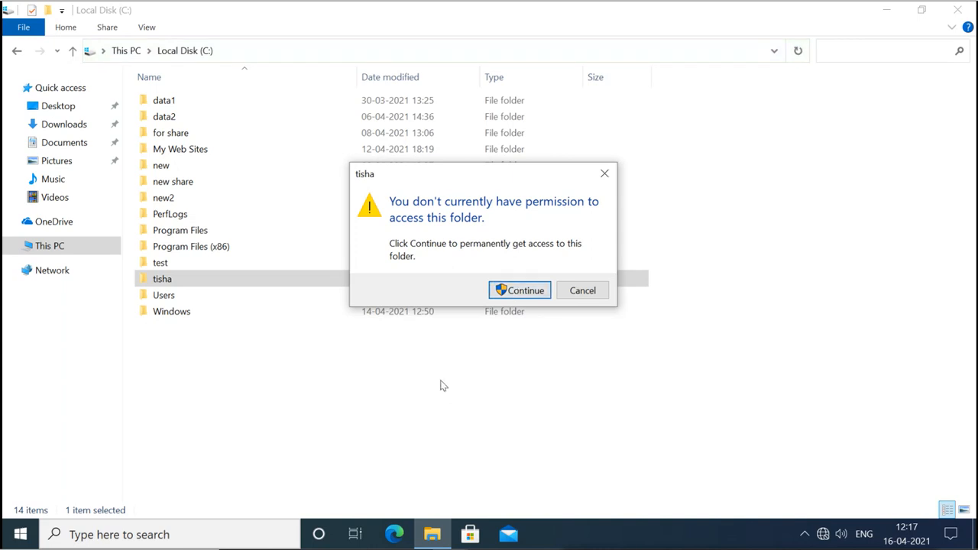
# Continue past and close the access denial, then open tisha's Security tab and Advanced settings.
pyautogui.click(519, 296)
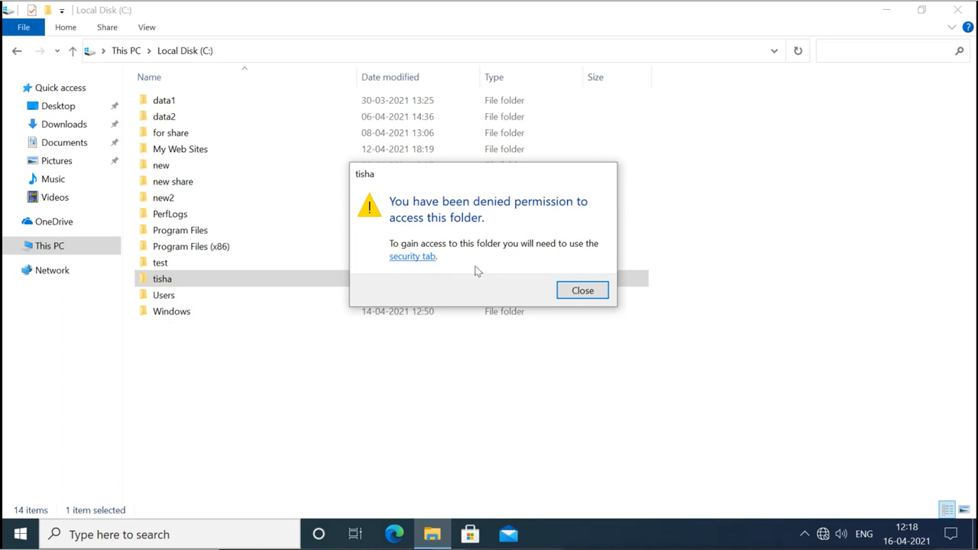
pyautogui.click(580, 291)
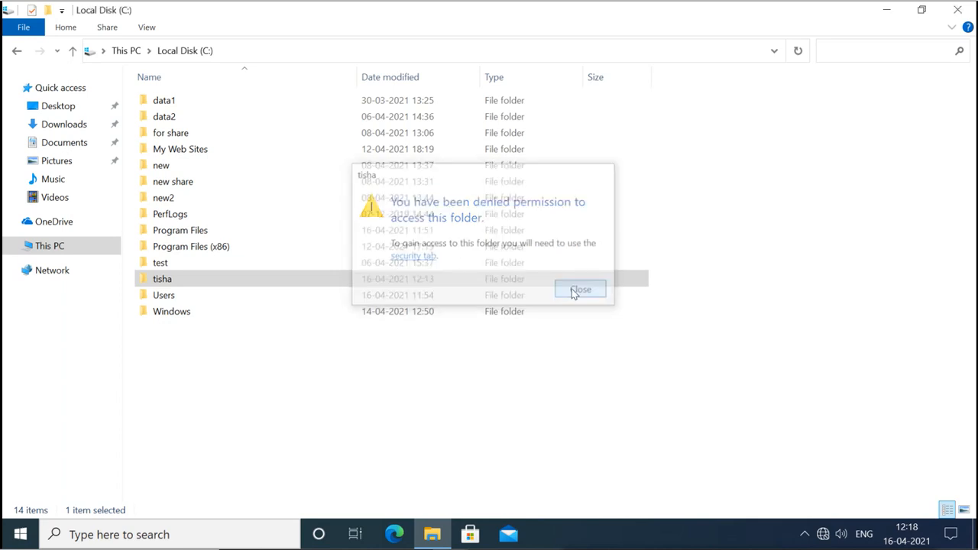
pyautogui.rightClick(176, 280)
pyautogui.click(220, 508)
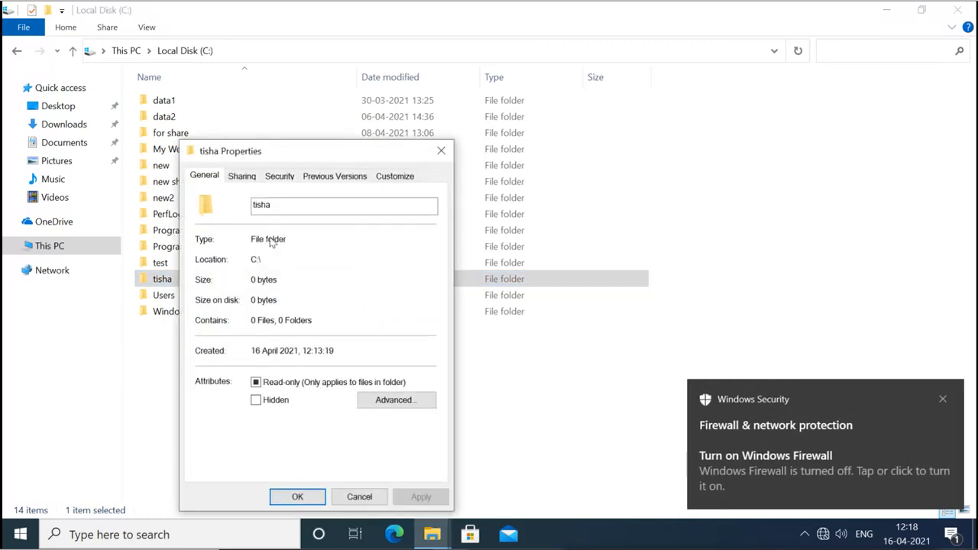
pyautogui.click(280, 177)
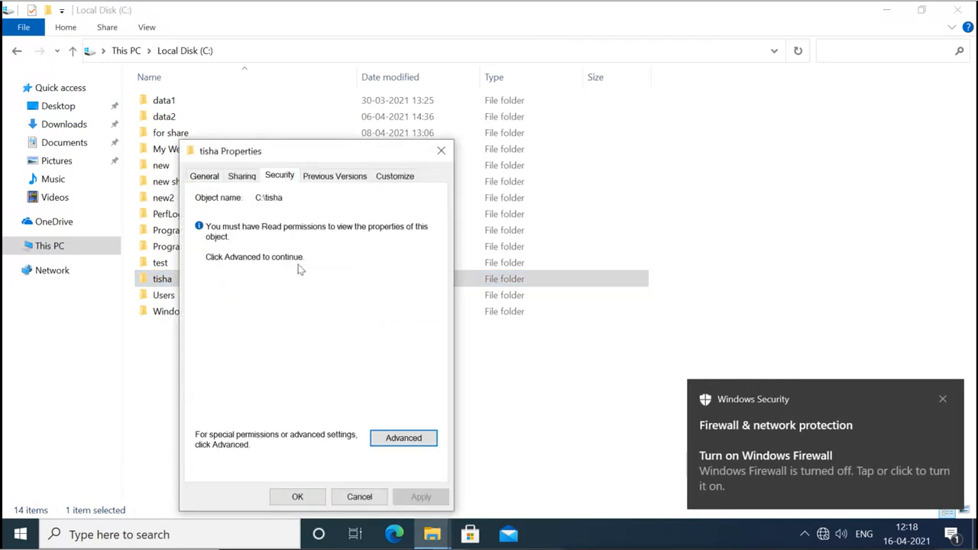
pyautogui.moveTo(302, 161); pyautogui.dragTo(337, 128)
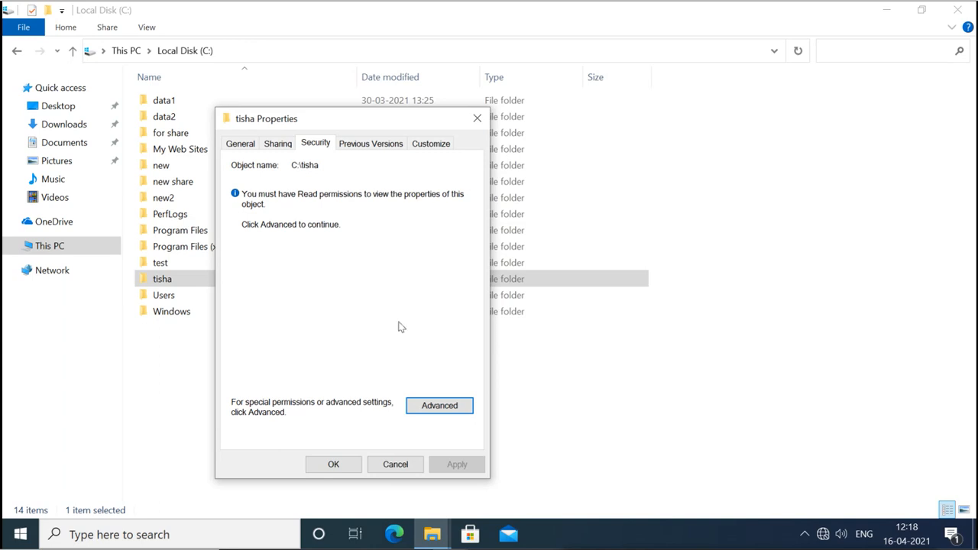
pyautogui.click(434, 410)
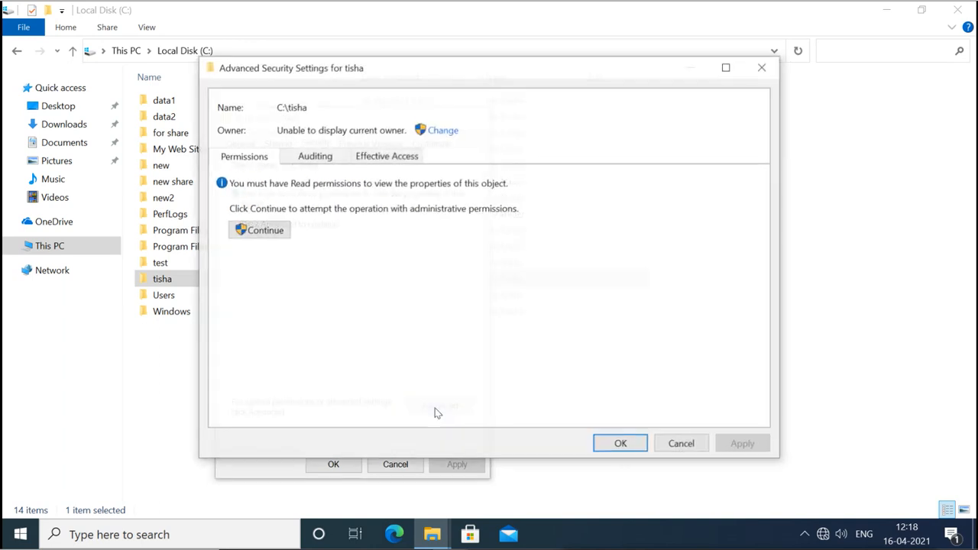
# Retry with administrative rights and set tisha's owner to Administrator via Check Names.
pyautogui.click(259, 241)
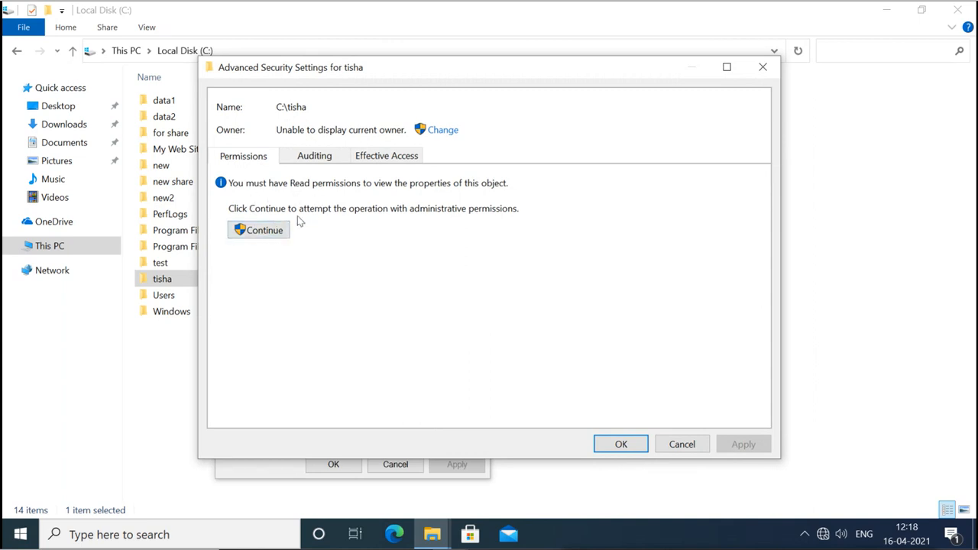
pyautogui.click(269, 237)
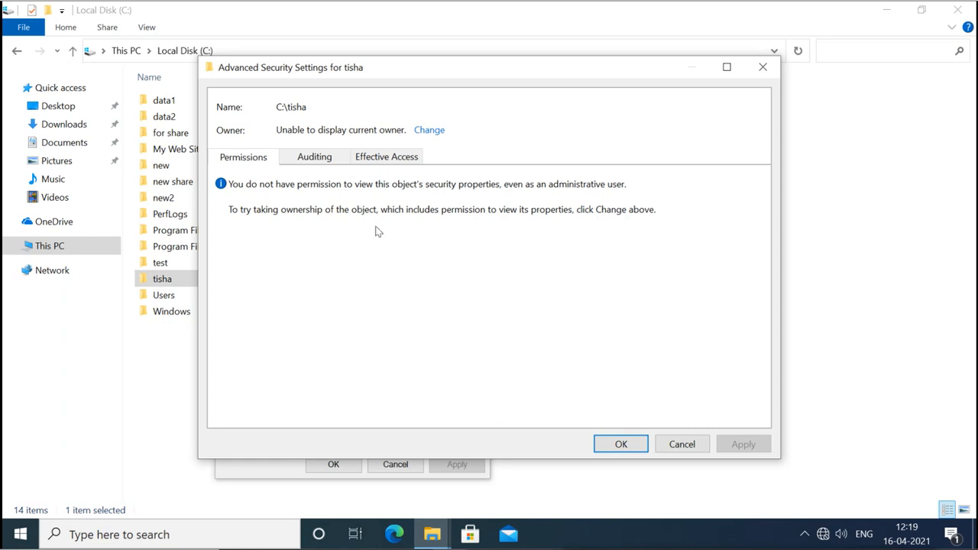
pyautogui.click(429, 131)
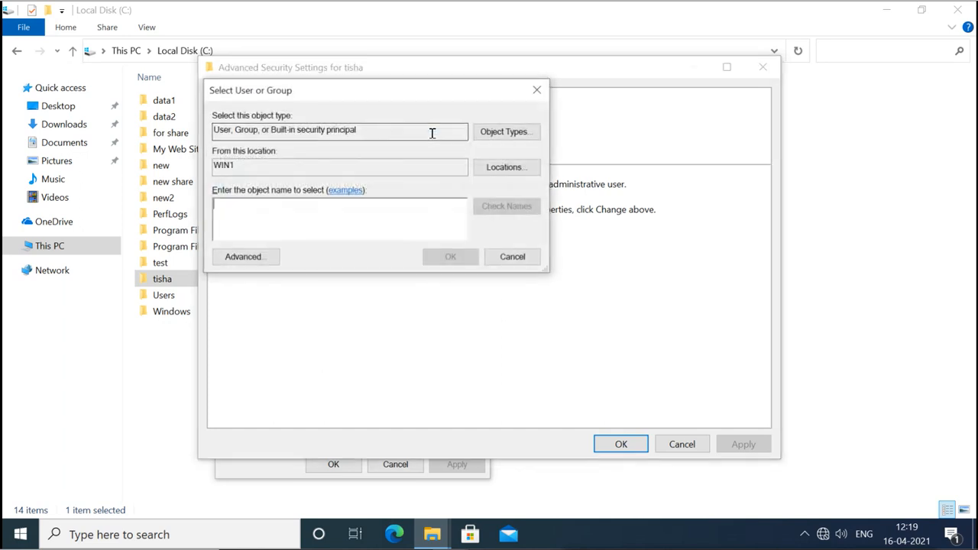
pyautogui.write('administrator')
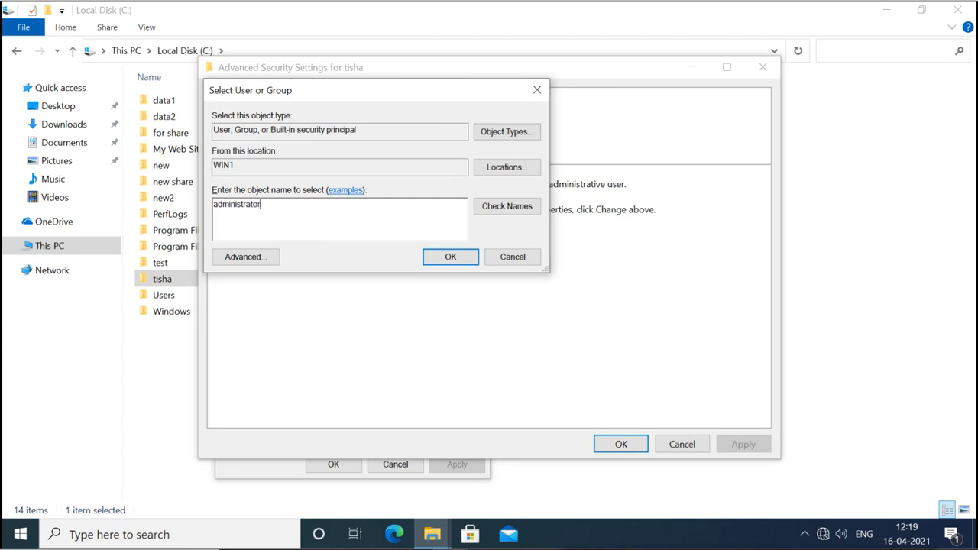
pyautogui.click(495, 205)
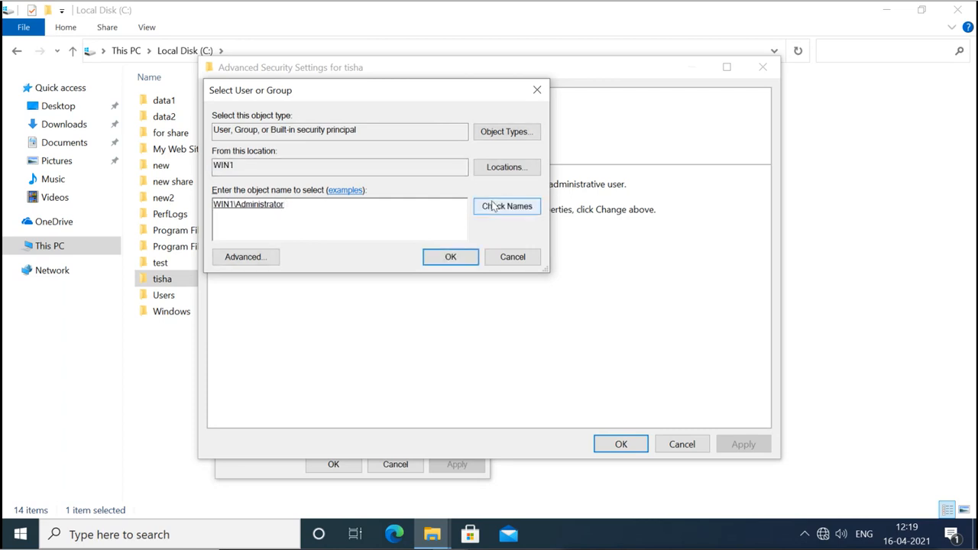
pyautogui.click(451, 257)
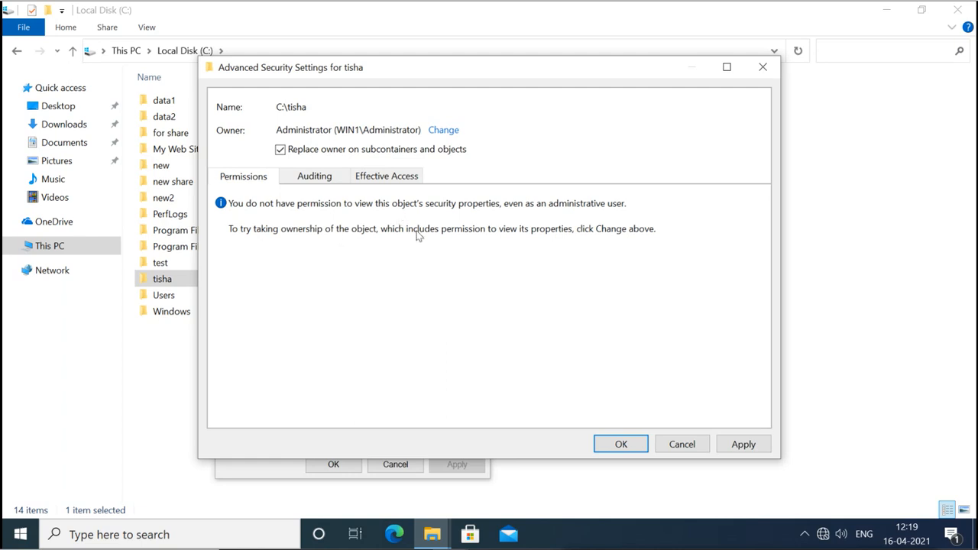
# Apply the ownership change, replace permissions to grant full control, and close Advanced Security Settings.
pyautogui.click(727, 448)
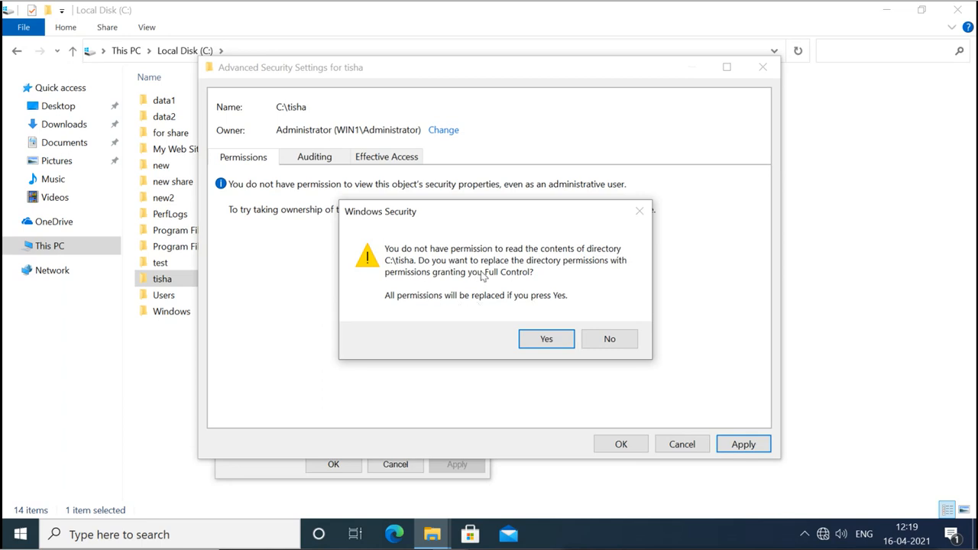
pyautogui.click(543, 338)
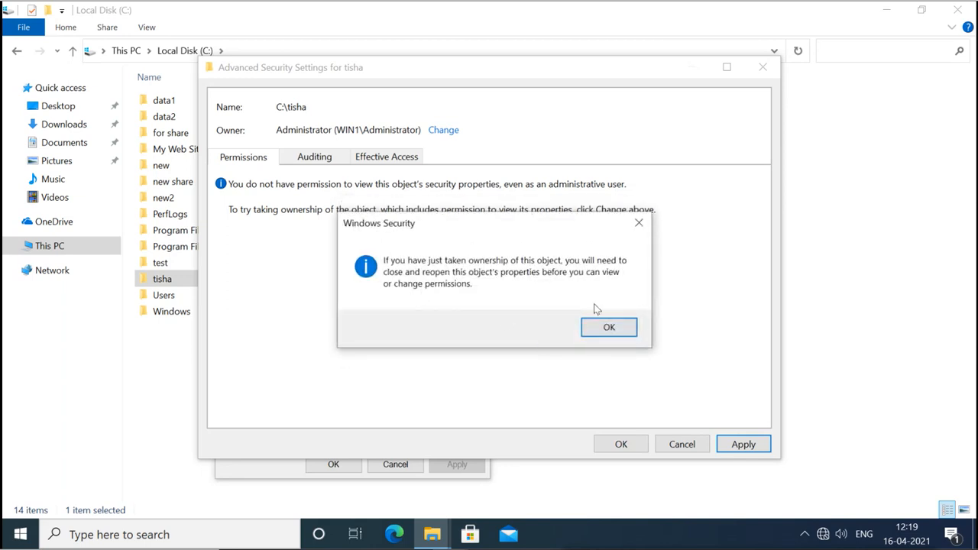
pyautogui.click(603, 327)
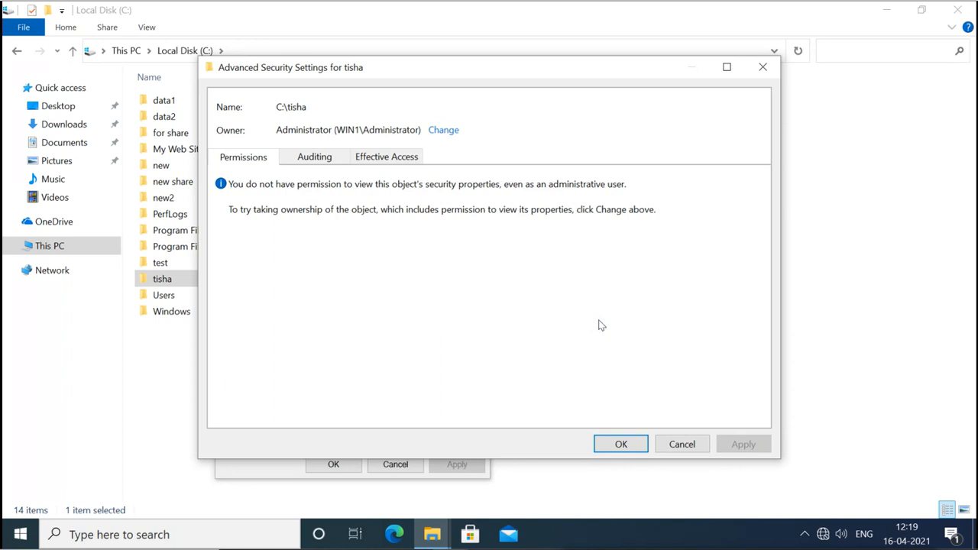
pyautogui.click(621, 445)
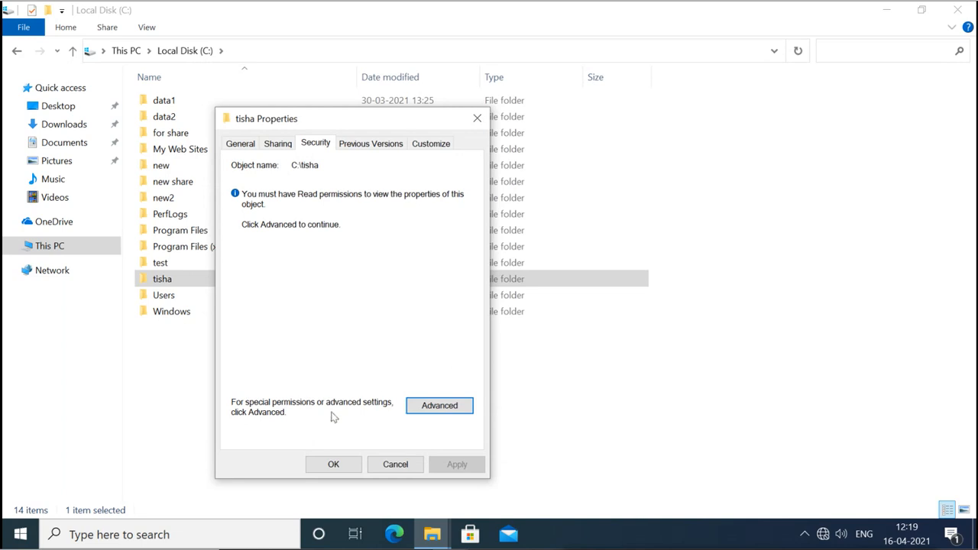
# Reopen tisha's Security tab to confirm Administrator has Full control allowed, then close it.
pyautogui.click(334, 465)
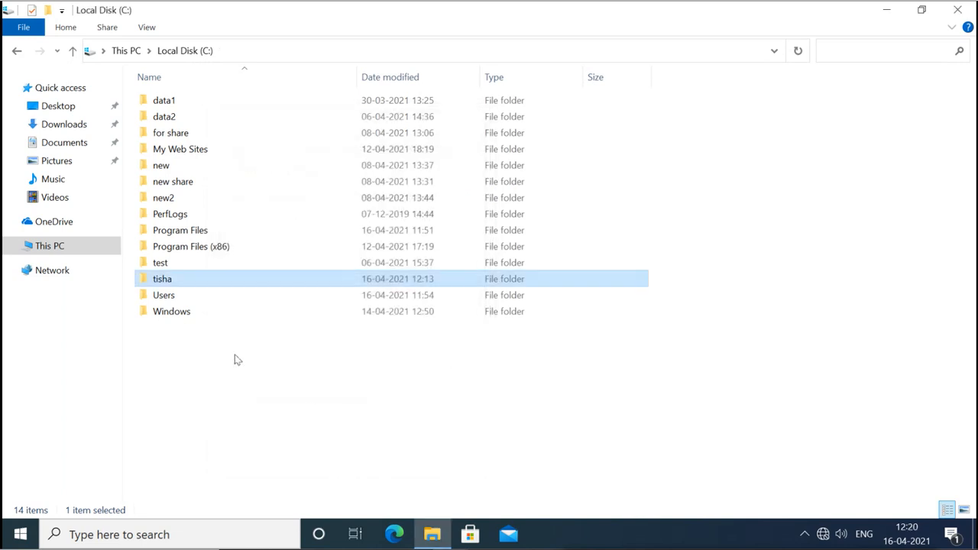
pyautogui.rightClick(164, 281)
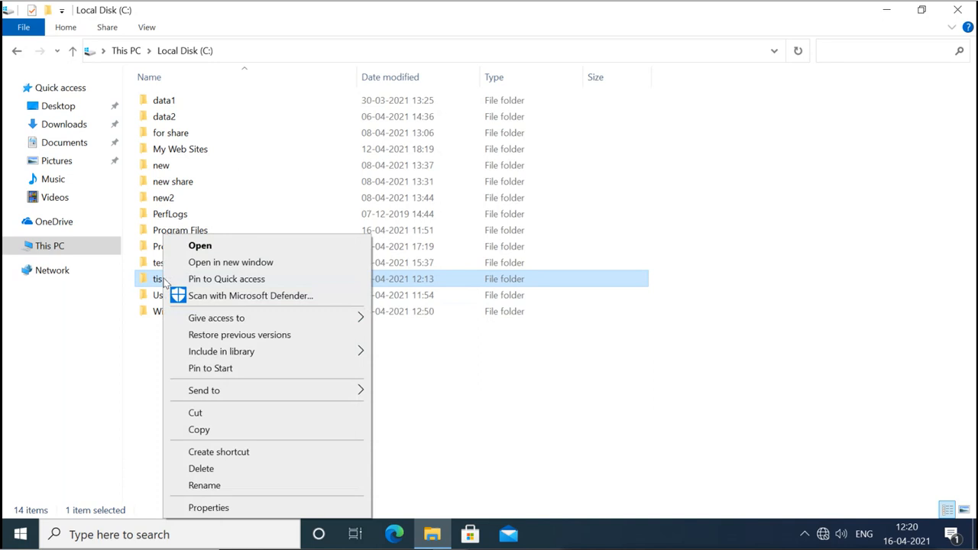
pyautogui.click(210, 507)
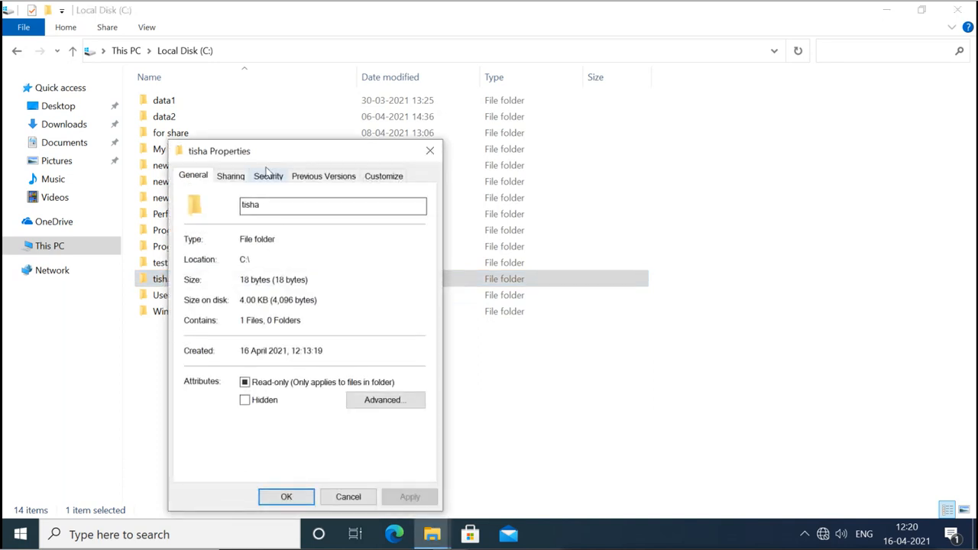
pyautogui.click(268, 176)
pyautogui.moveTo(290, 158); pyautogui.dragTo(365, 93)
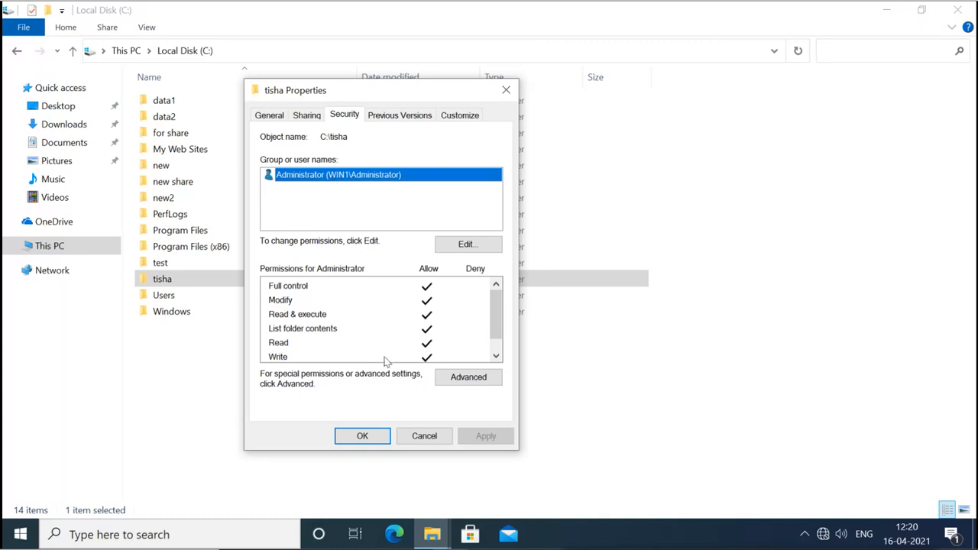
pyautogui.click(367, 436)
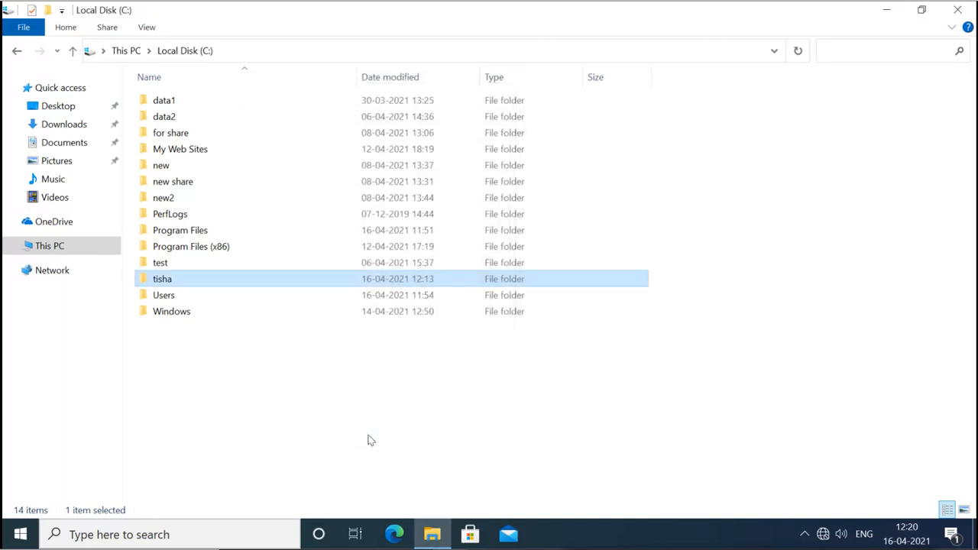
# Open tisha and try opening important.txt, dismissing the permission error and empty Notepad.
pyautogui.doubleClick(176, 283)
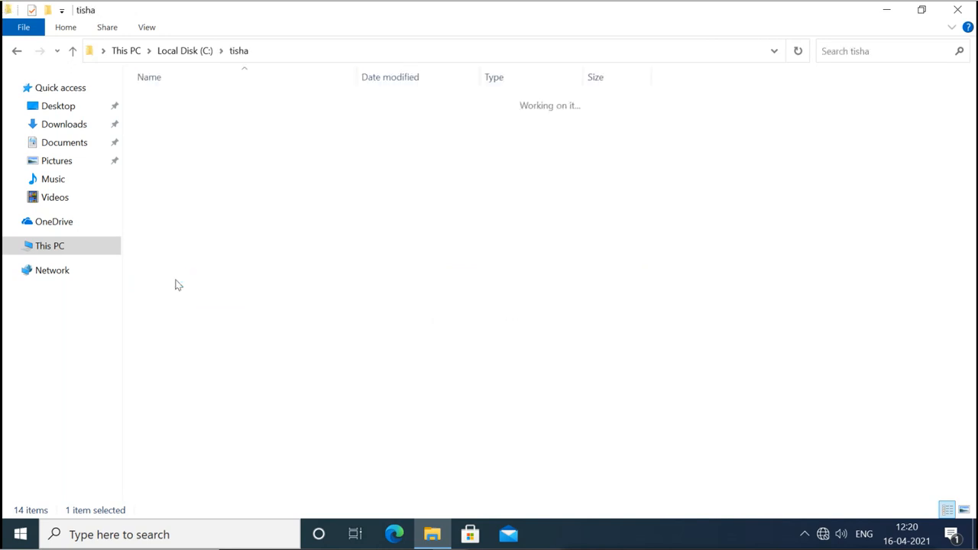
pyautogui.doubleClick(185, 106)
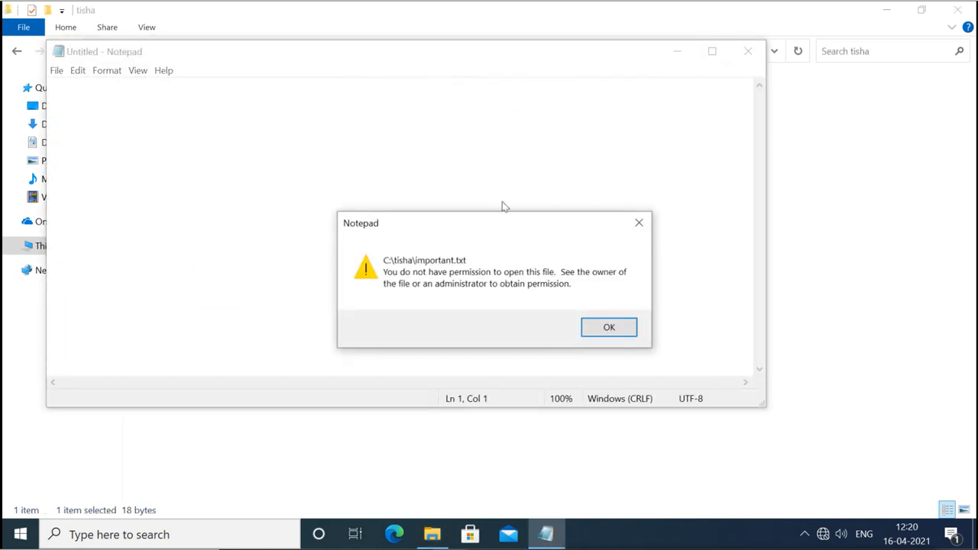
pyautogui.click(605, 327)
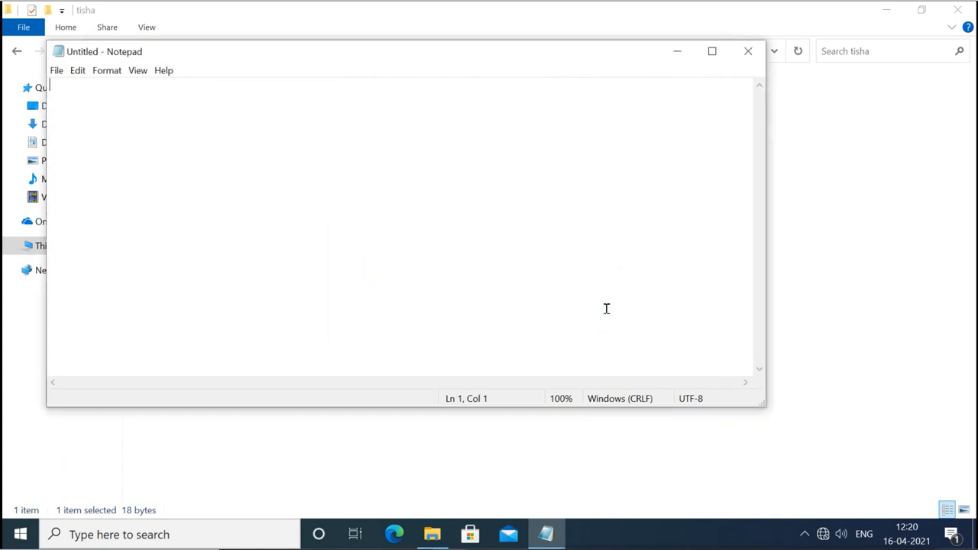
pyautogui.click(750, 53)
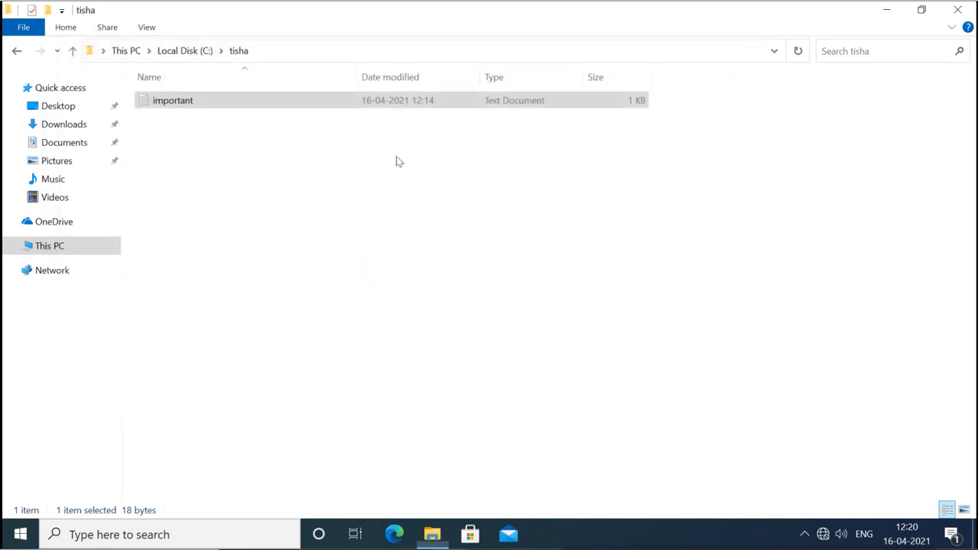
pyautogui.doubleClick(171, 108)
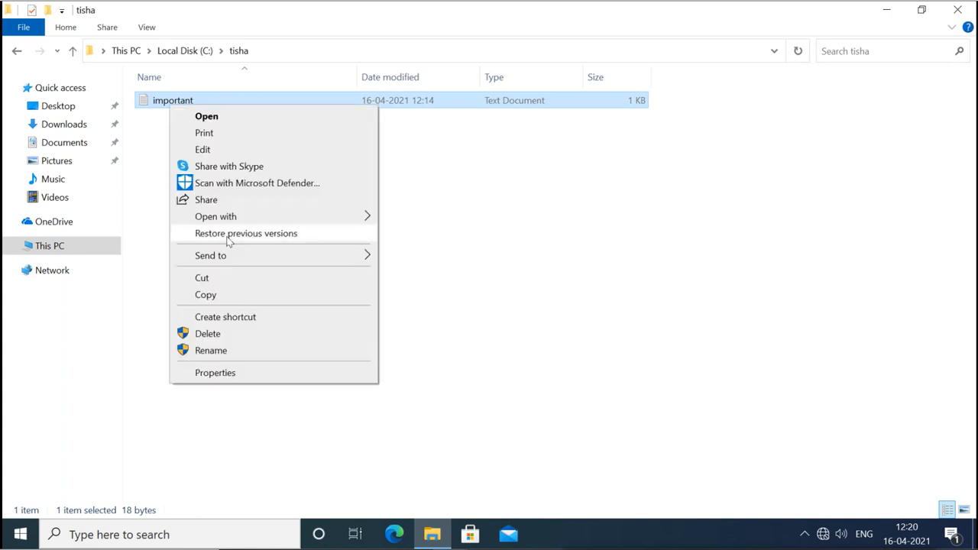
# Review important.txt's Administrators deny permissions without changes, then open its Advanced Security Settings.
pyautogui.click(215, 372)
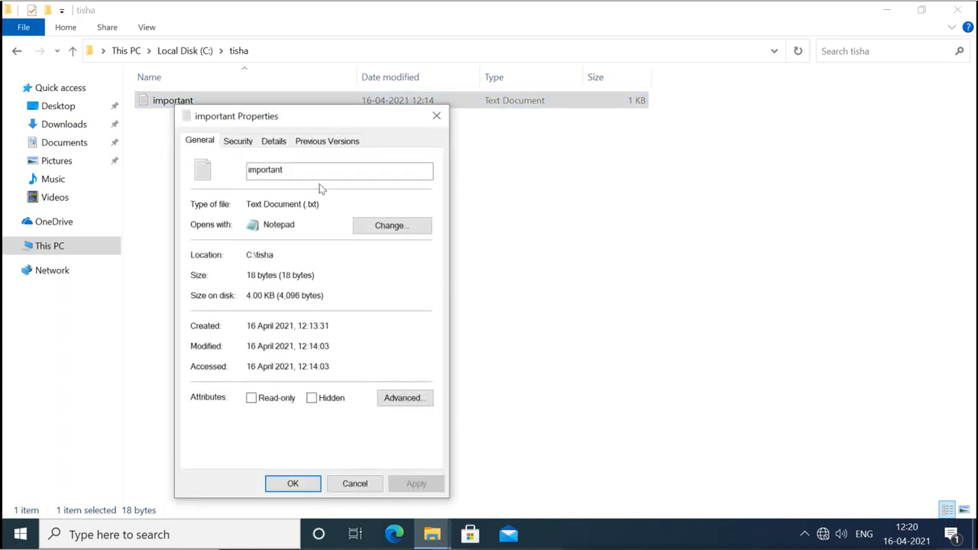
pyautogui.click(238, 141)
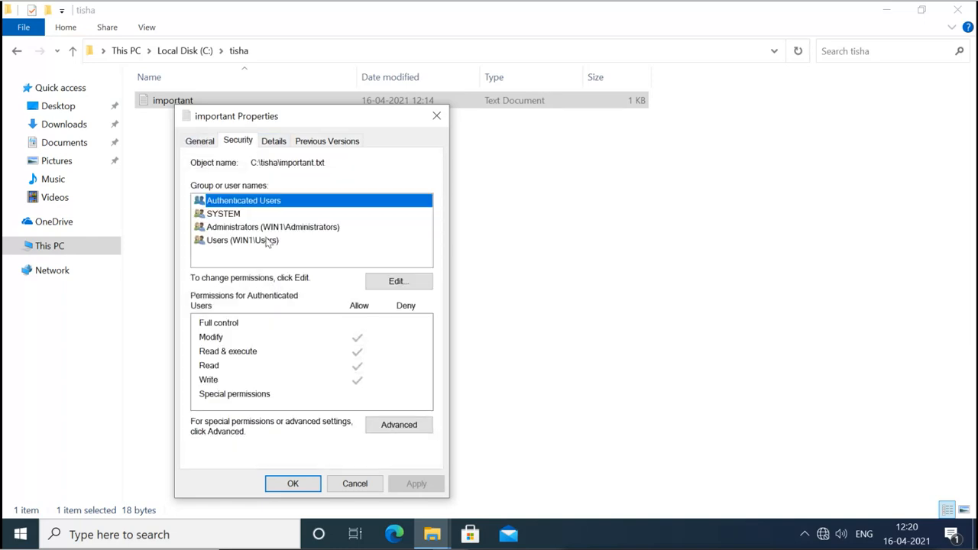
pyautogui.click(241, 229)
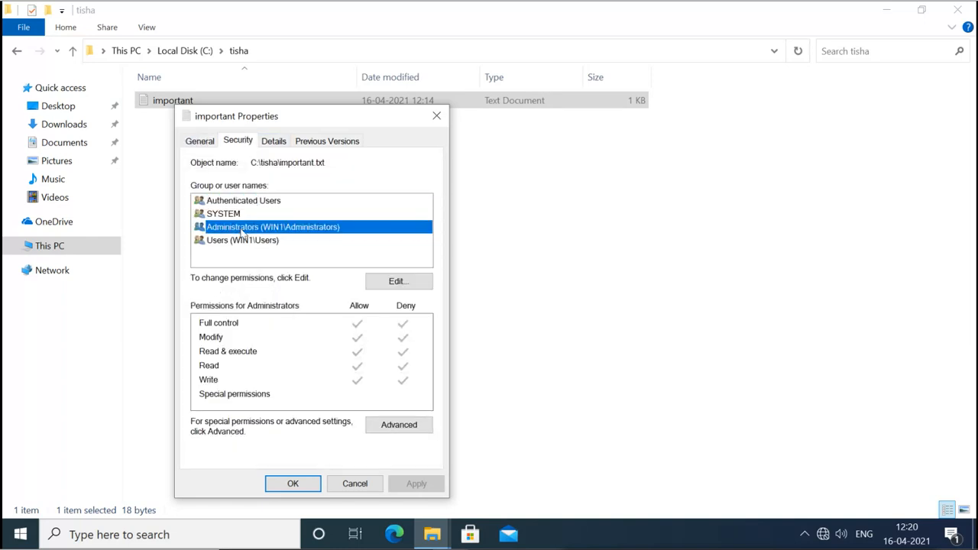
pyautogui.click(398, 280)
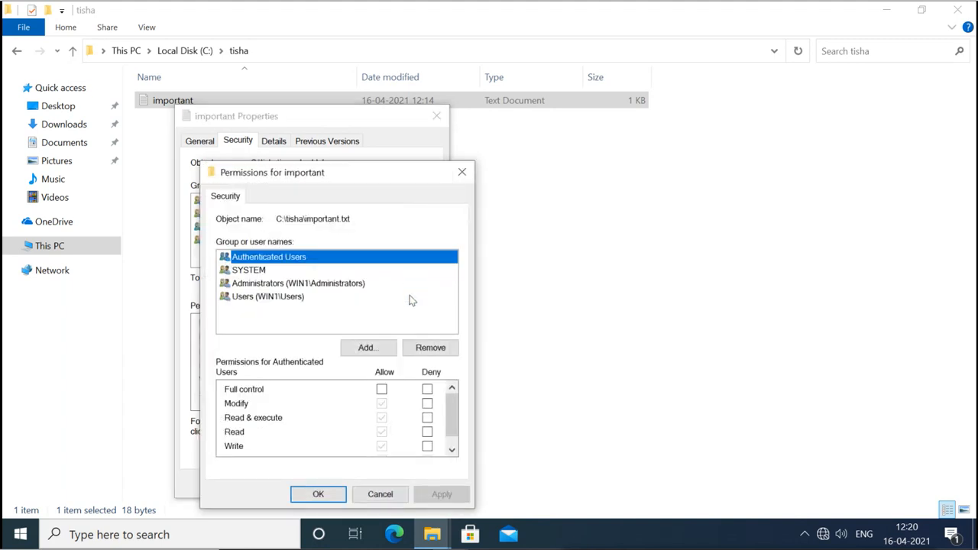
pyautogui.click(280, 284)
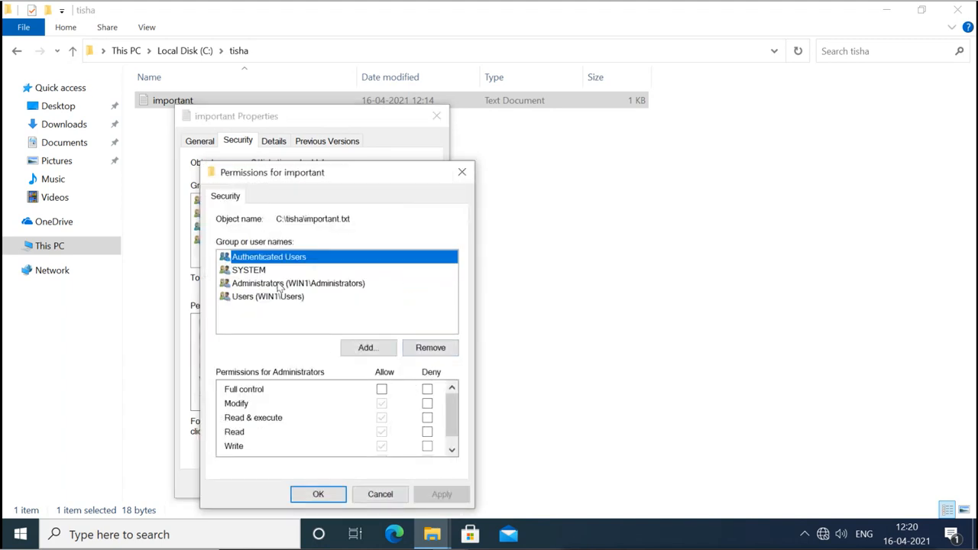
pyautogui.click(426, 403)
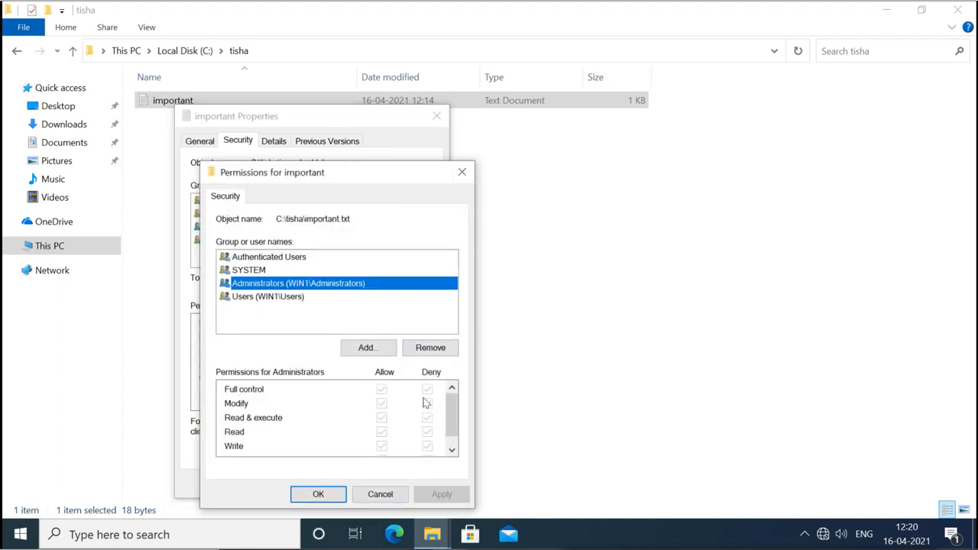
pyautogui.click(380, 494)
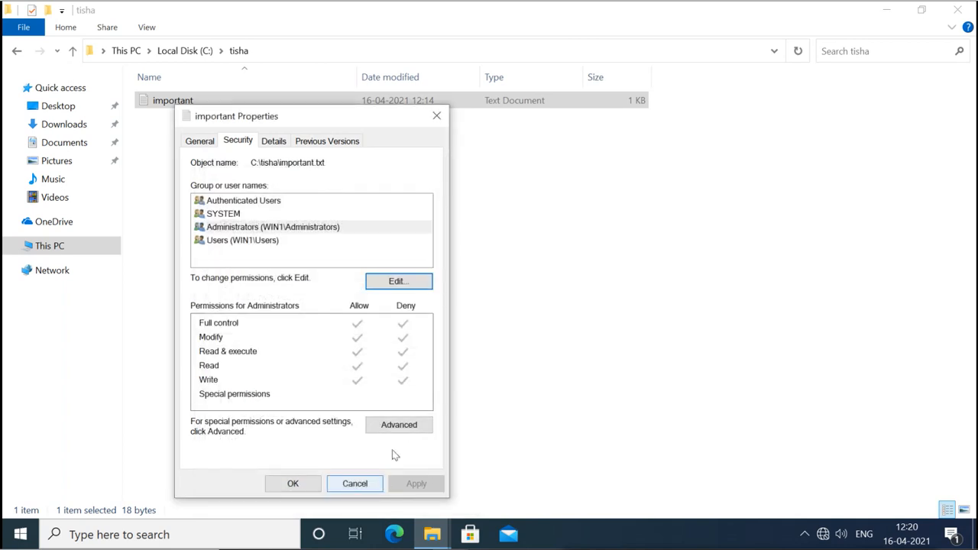
pyautogui.click(399, 424)
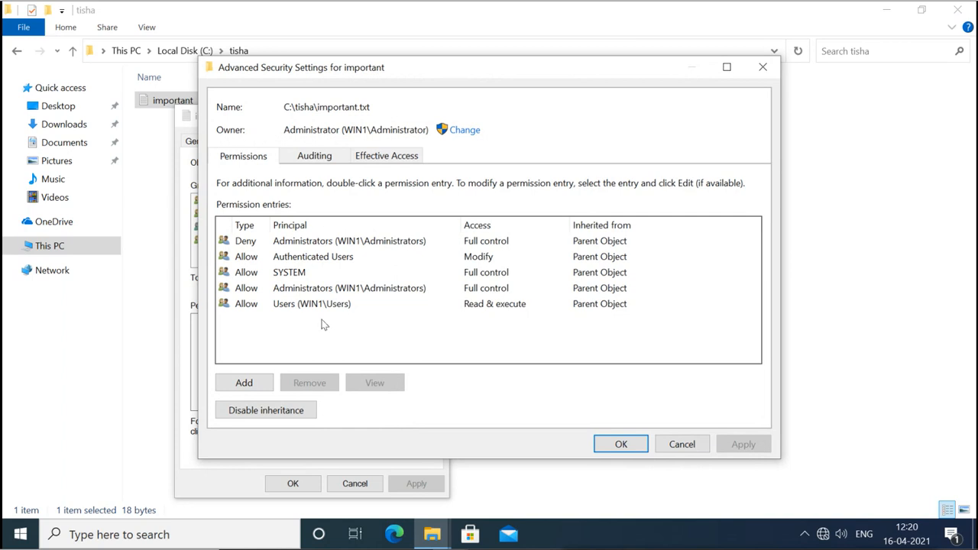
# Disable inheritance on important.txt, keeping inherited permissions as explicit entries, then close Advanced Security Settings.
pyautogui.click(286, 413)
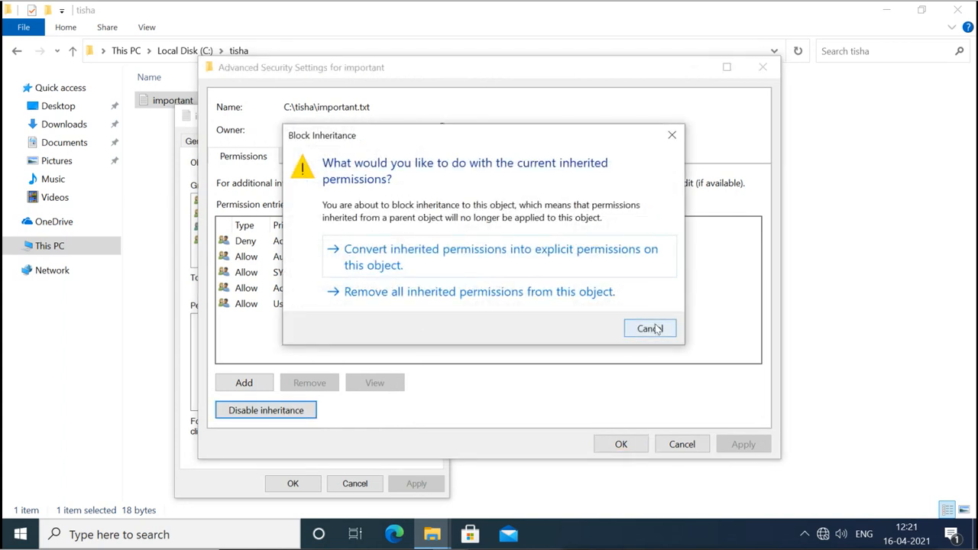
pyautogui.click(504, 253)
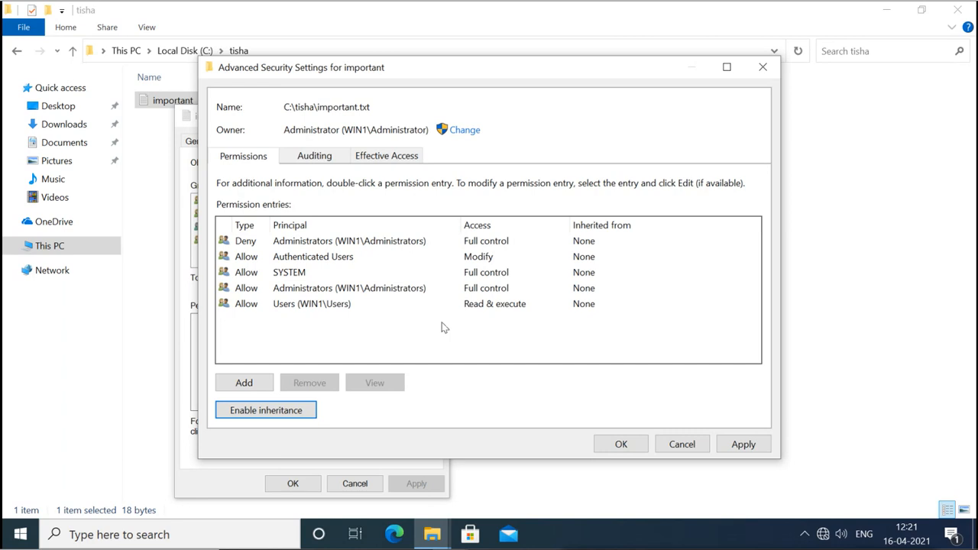
pyautogui.click(311, 291)
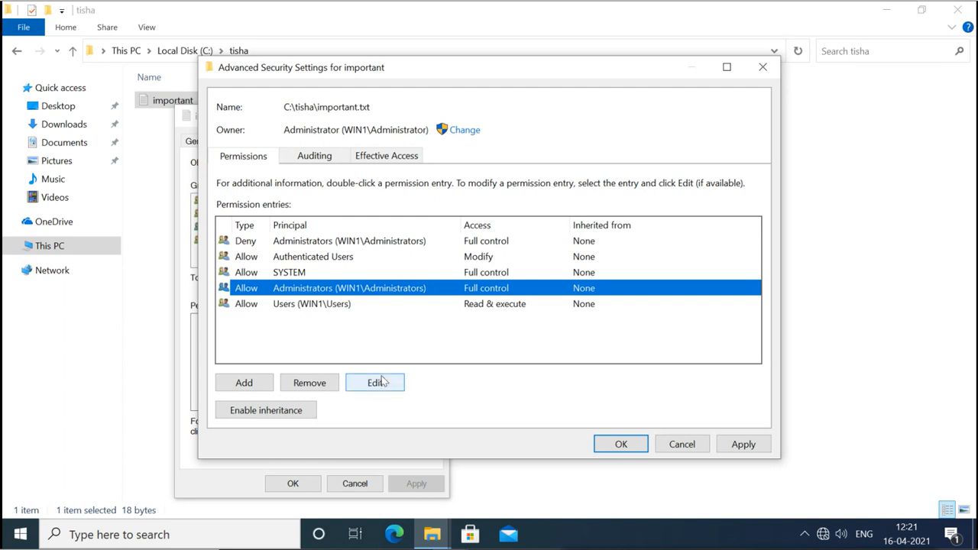
pyautogui.click(322, 245)
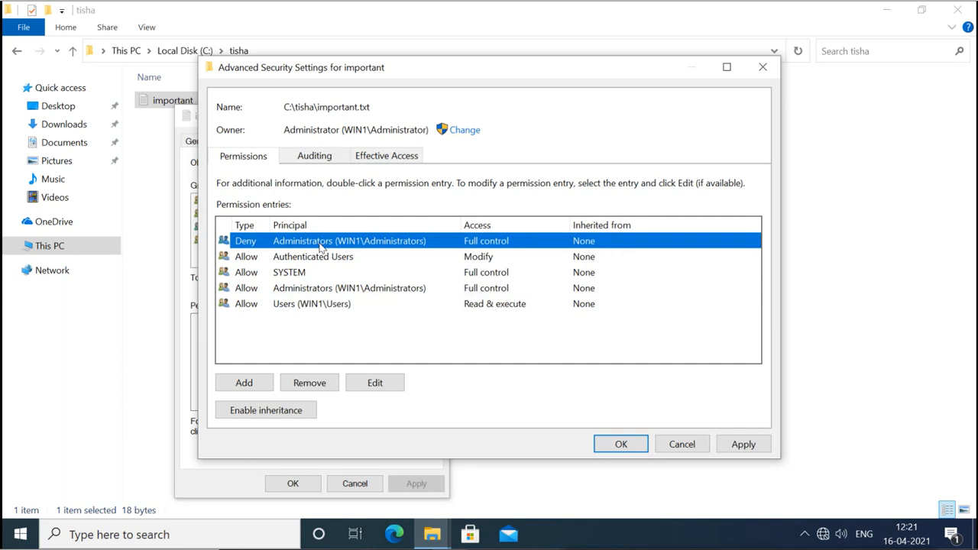
pyautogui.click(322, 290)
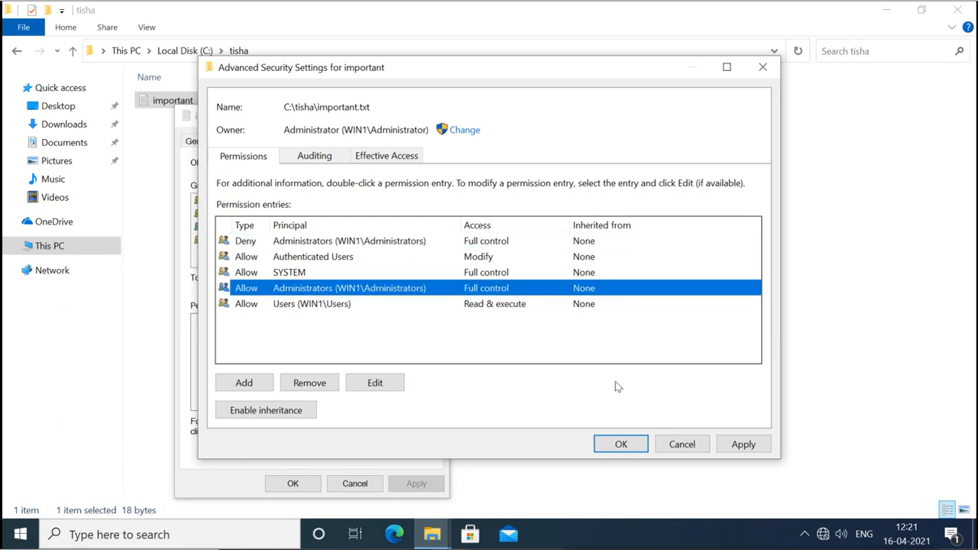
pyautogui.press('Escape')
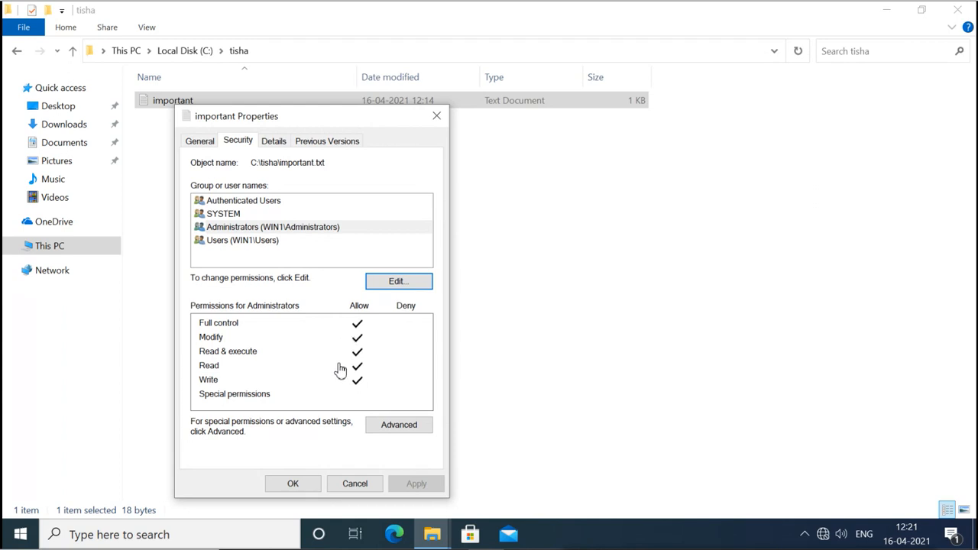
# Close Properties, check important.txt reads 'This is important' in Notepad, then close Notepad and File Explorer.
pyautogui.click(293, 483)
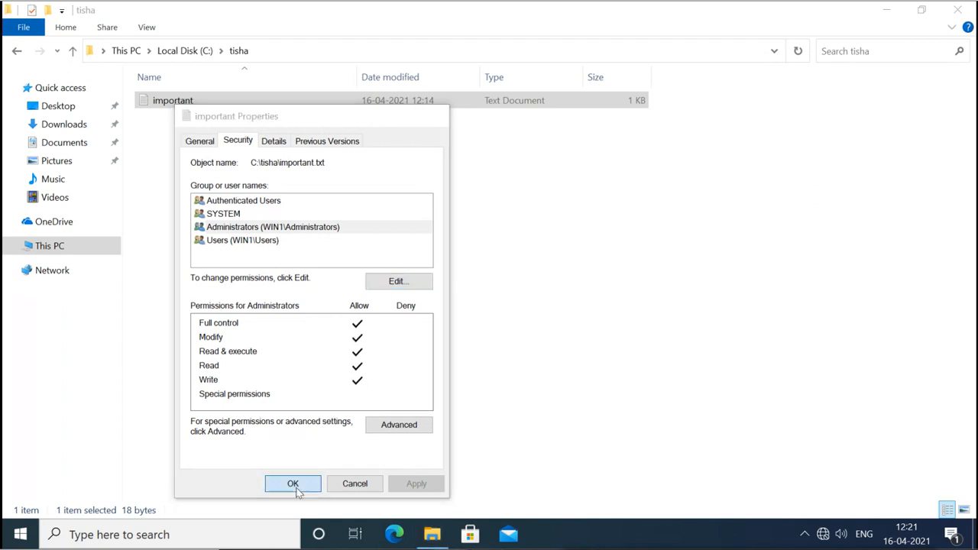
pyautogui.doubleClick(181, 102)
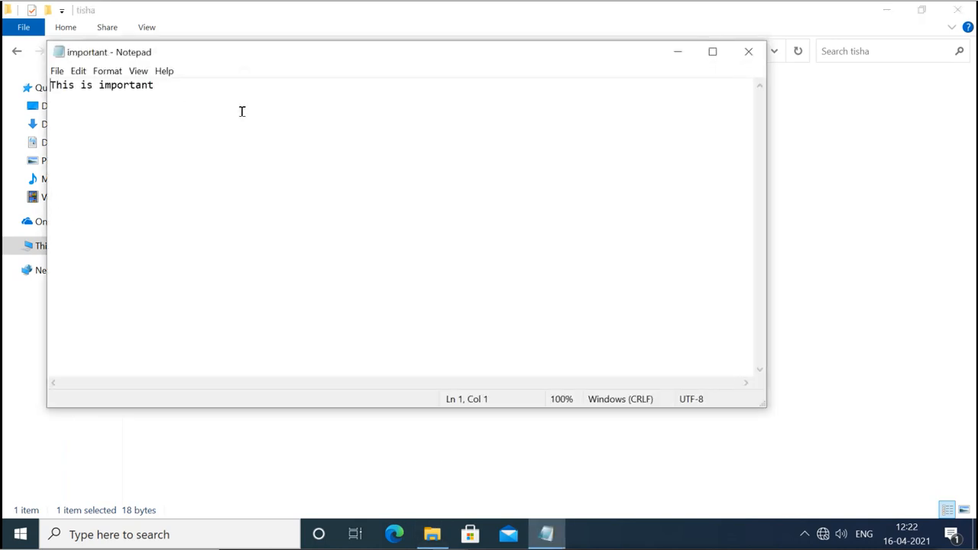
pyautogui.click(752, 60)
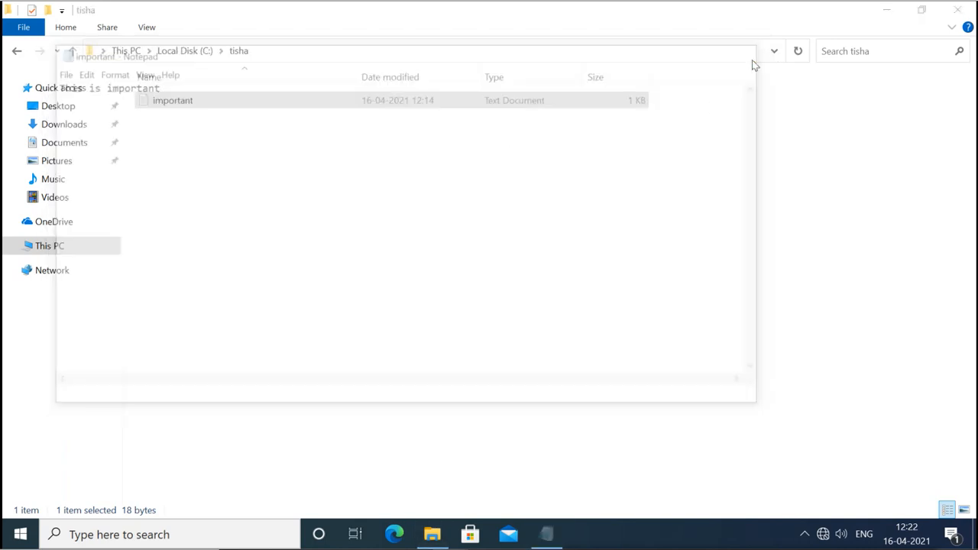
pyautogui.click(951, 18)
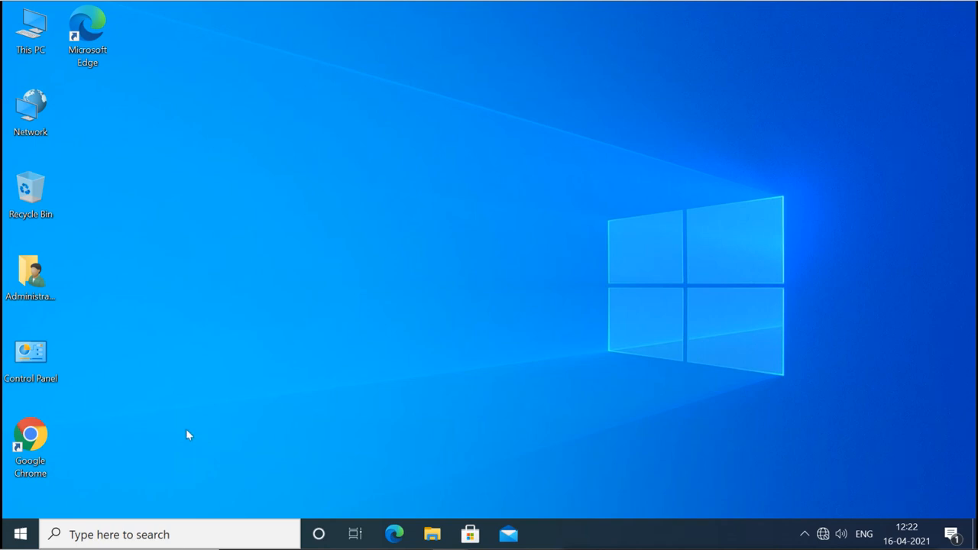
# Sign out of the Administrator account from the Start menu.
pyautogui.click(20, 528)
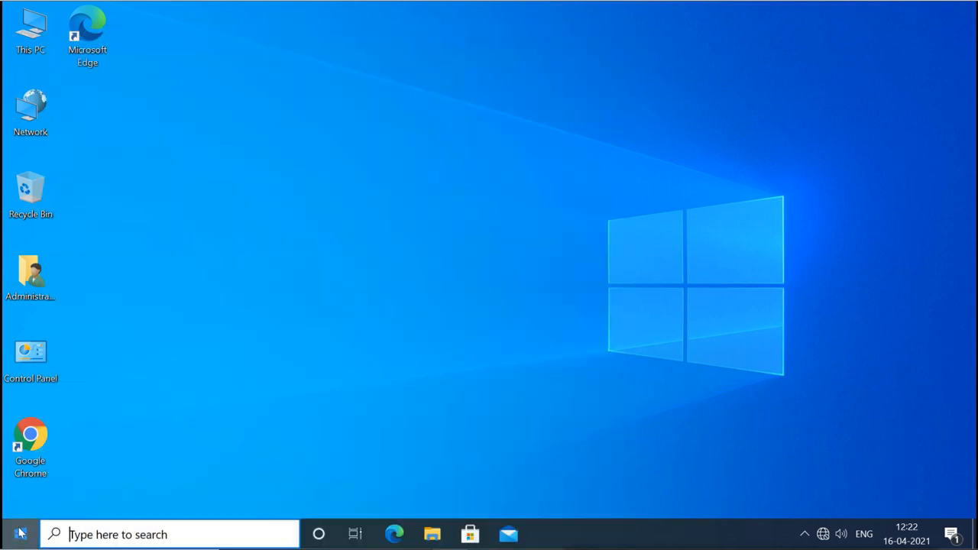
pyautogui.click(20, 533)
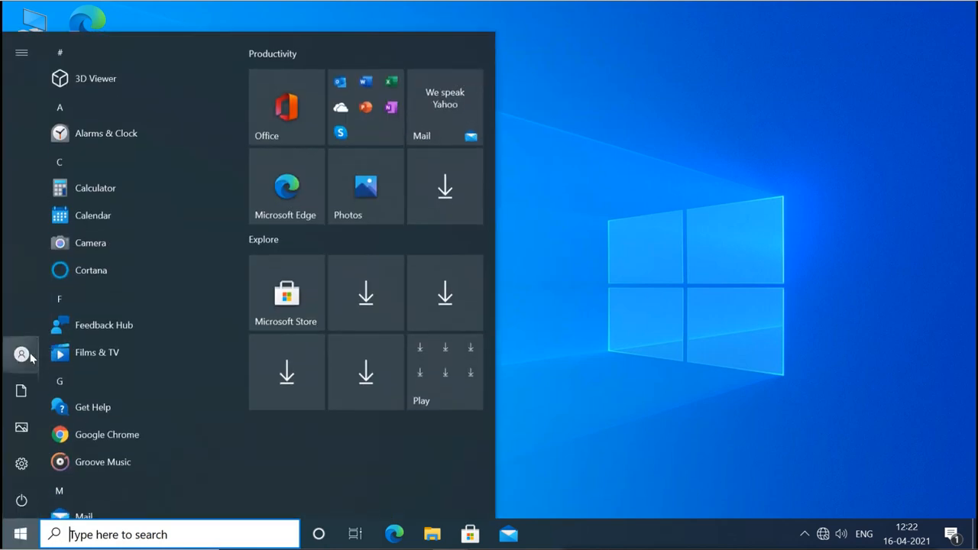
pyautogui.moveTo(31, 356)
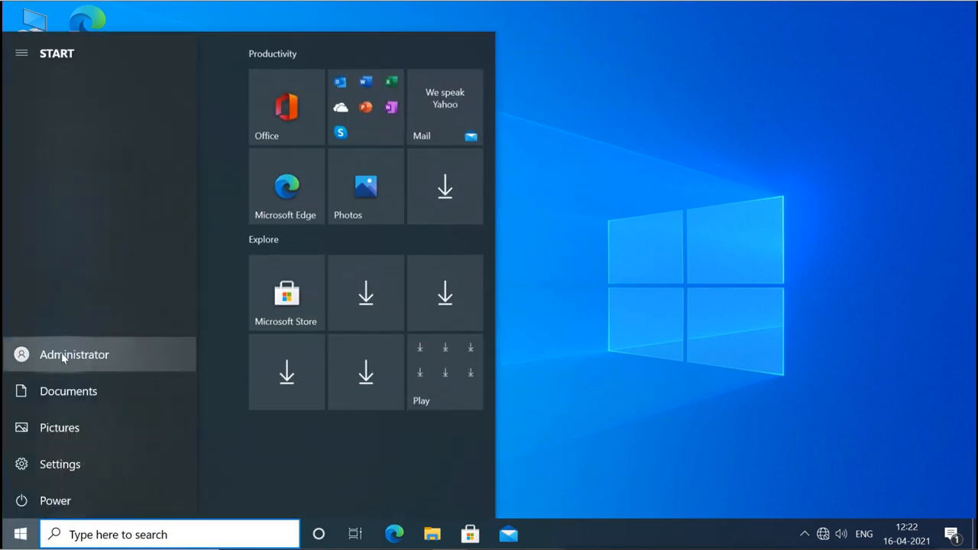
pyautogui.click(64, 356)
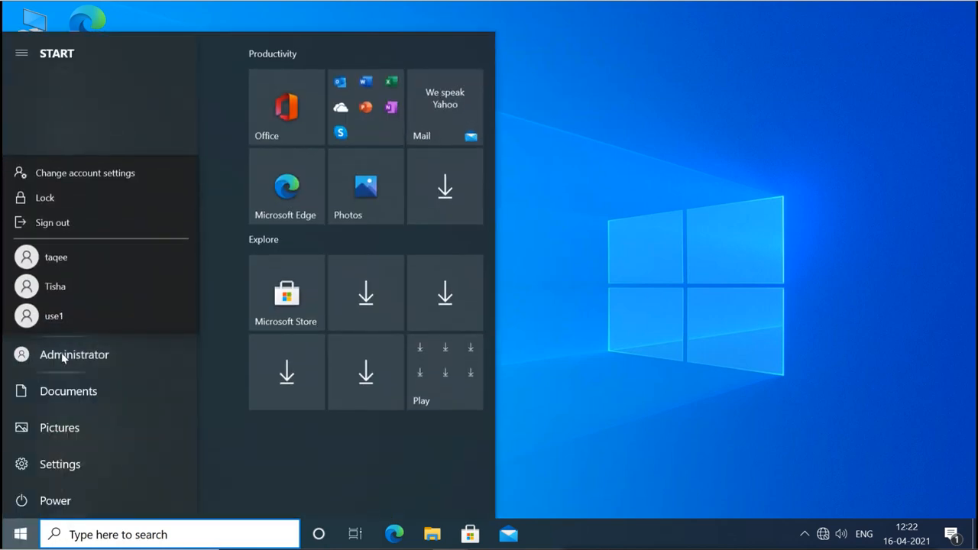
pyautogui.click(85, 226)
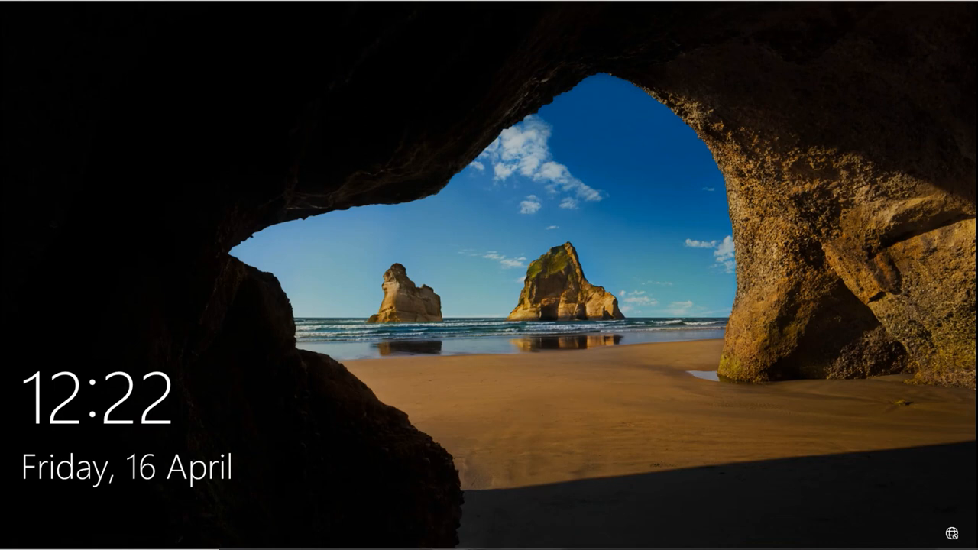
# Sign in to the other user account with its password.
pyautogui.click(513, 275)
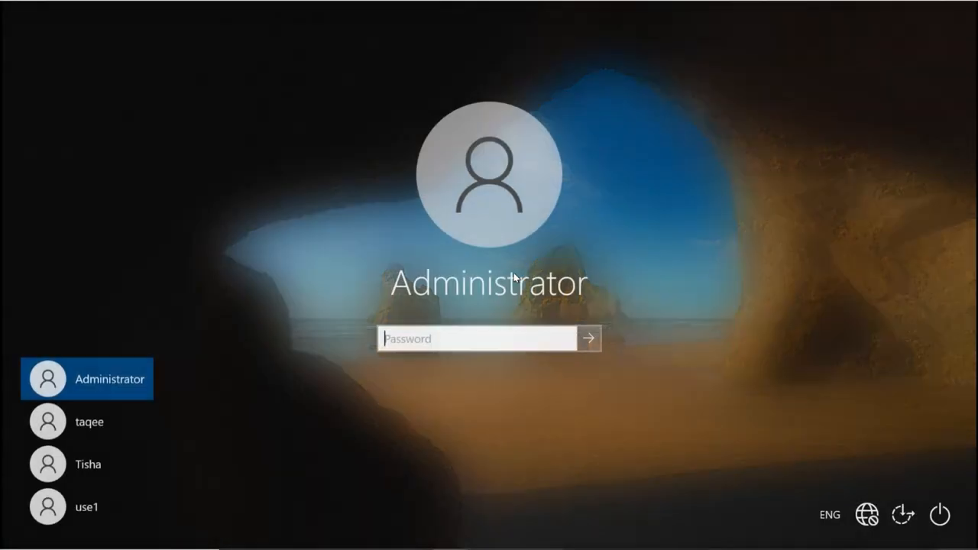
pyautogui.click(93, 459)
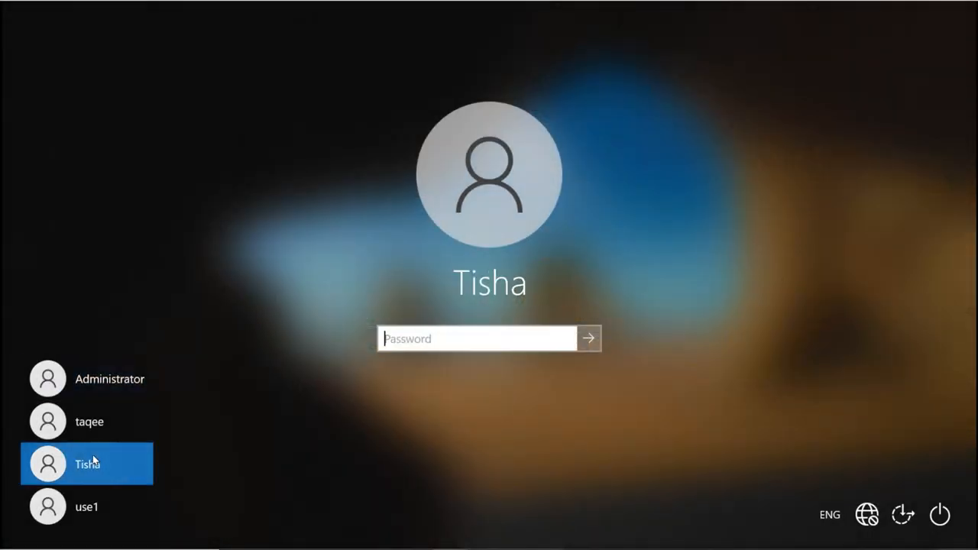
pyautogui.write('•••')
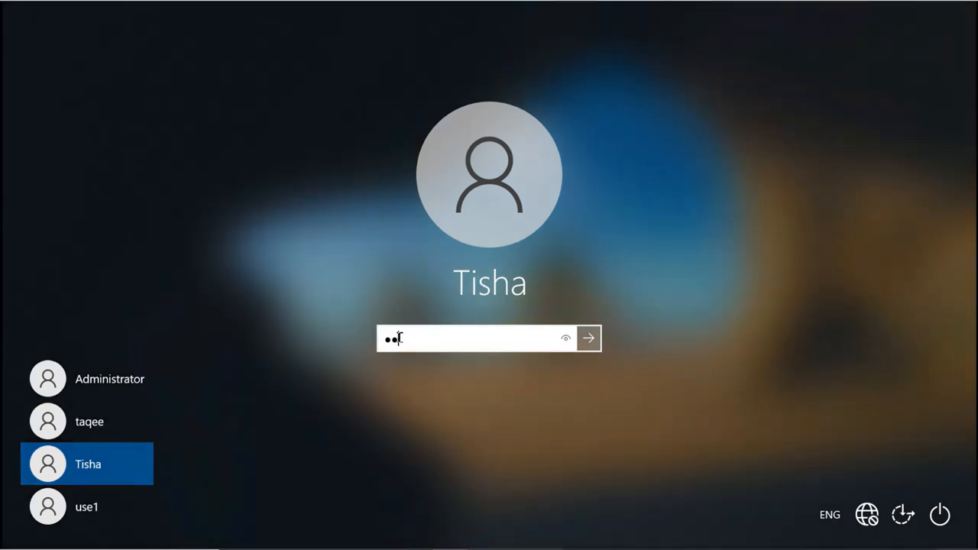
pyautogui.press('Return')
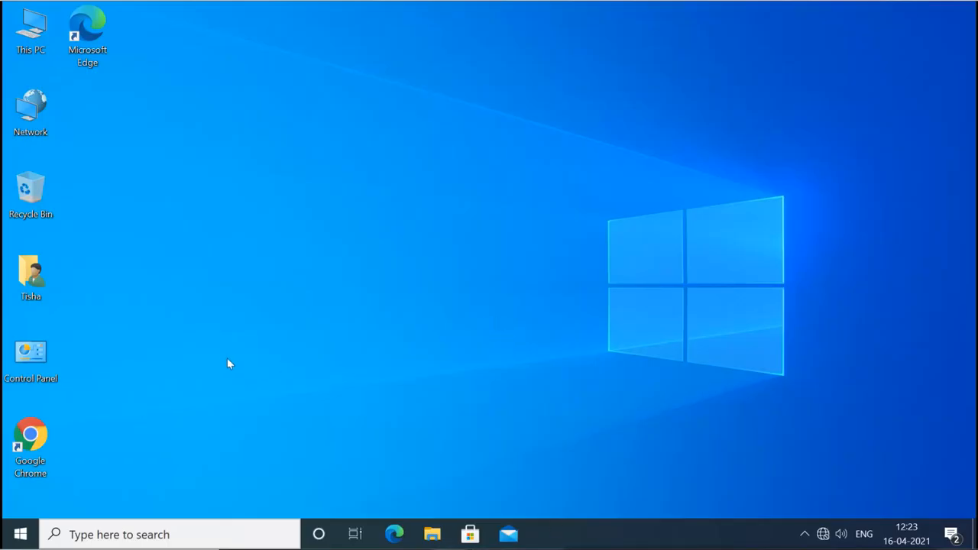
# Open a maximized File Explorer window on Local Disk (C:).
pyautogui.click(433, 535)
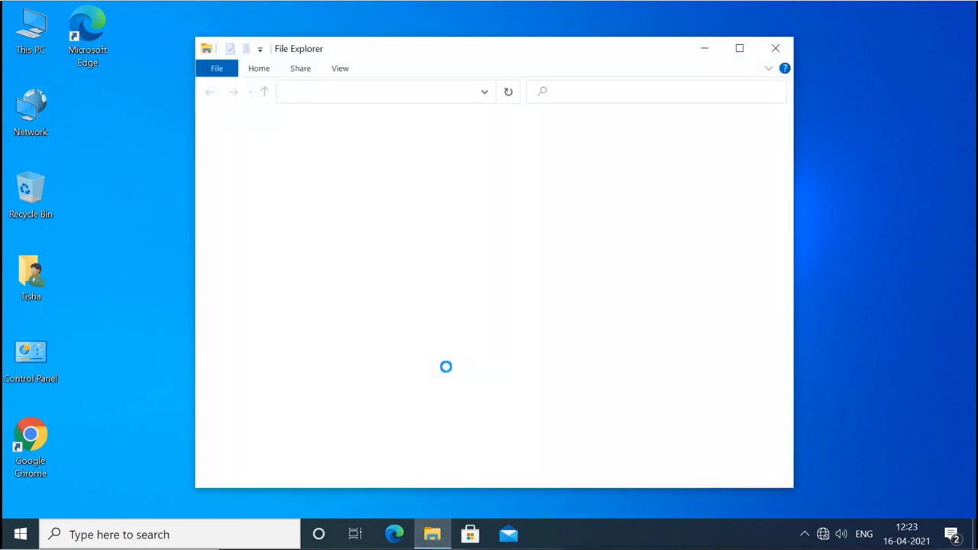
pyautogui.click(738, 48)
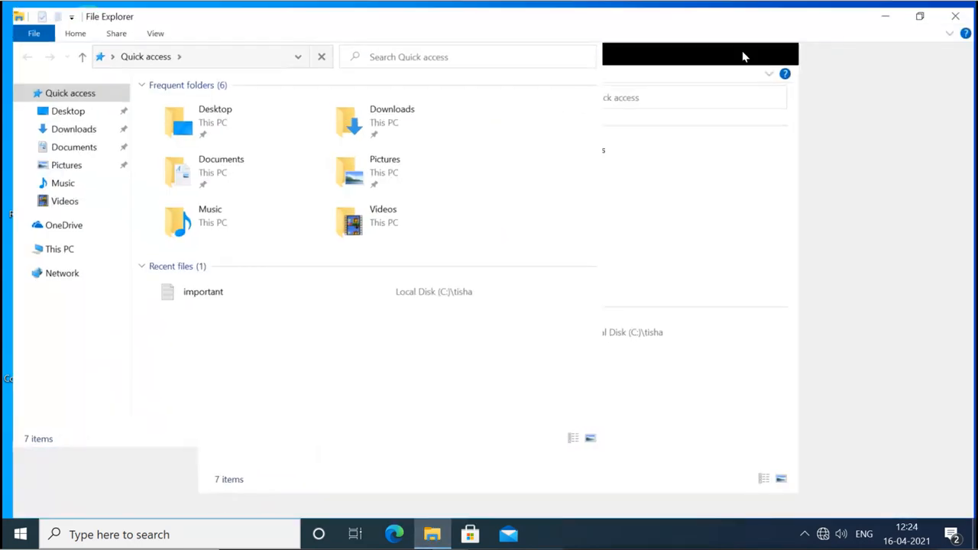
pyautogui.click(54, 246)
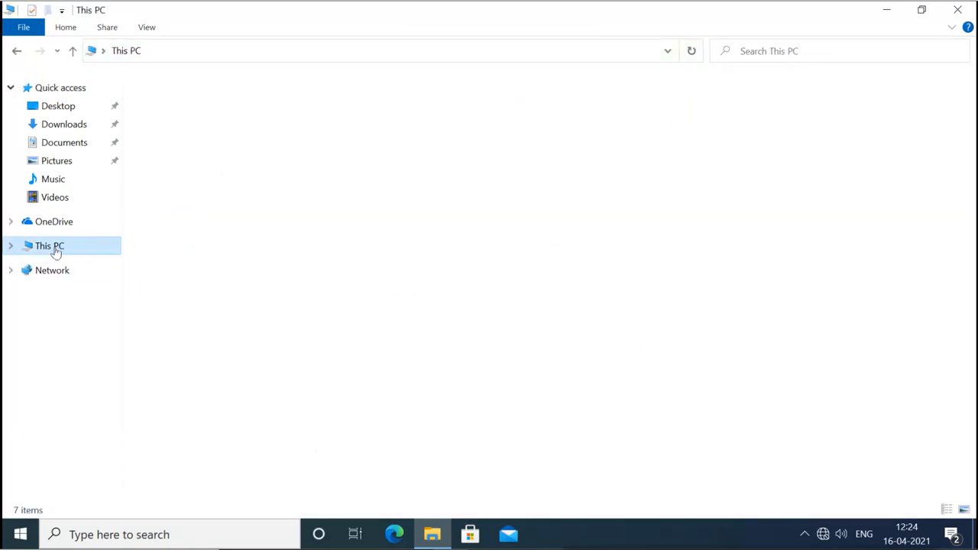
pyautogui.doubleClick(220, 225)
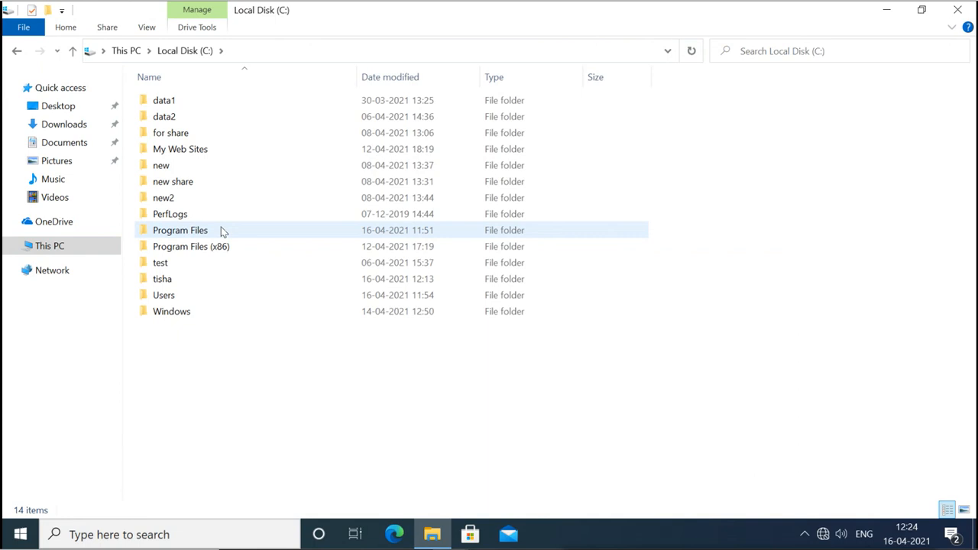
# Try opening the other user's folder, request access, and decline the administrator credentials prompt.
pyautogui.click(173, 279)
pyautogui.doubleClick(174, 279)
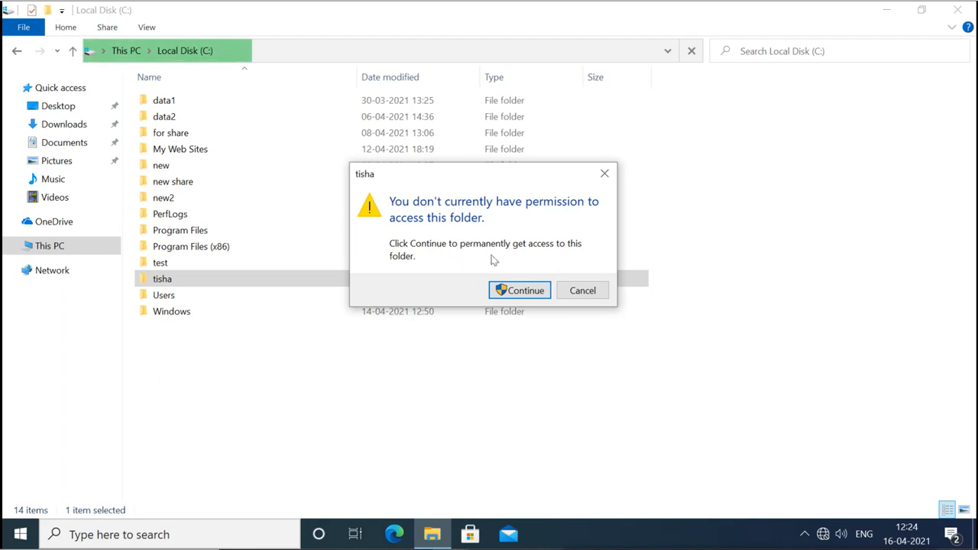
pyautogui.click(520, 291)
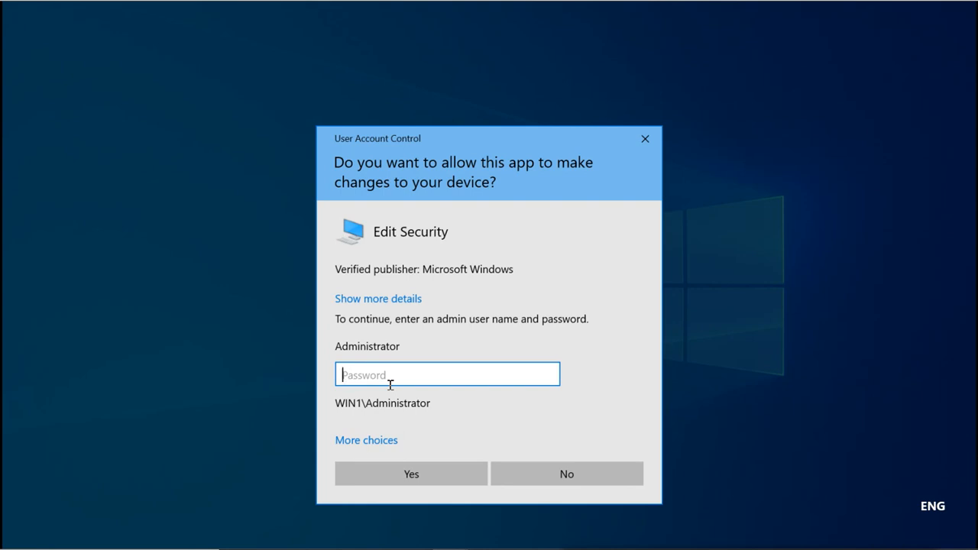
pyautogui.click(554, 475)
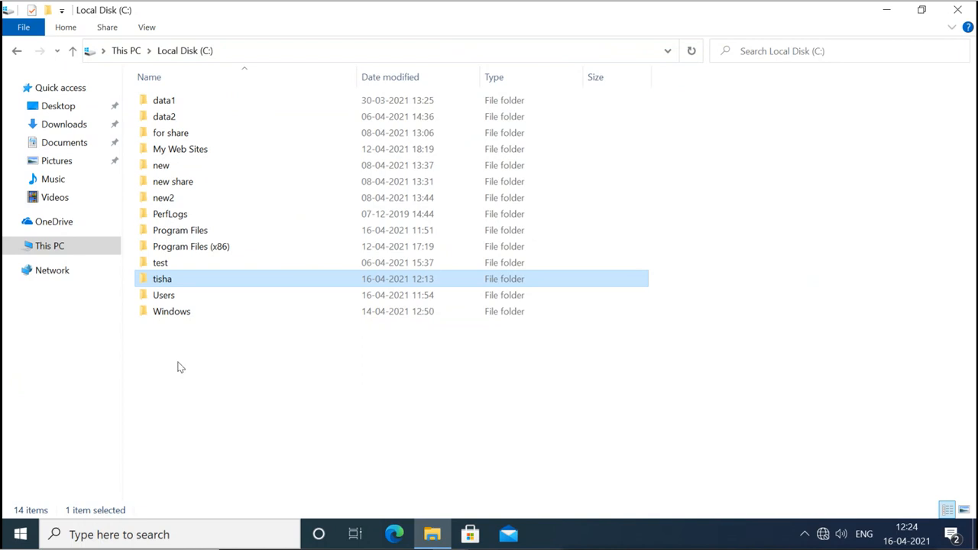
# Create a new folder named imp on Local Disk (C:).
pyautogui.rightClick(149, 342)
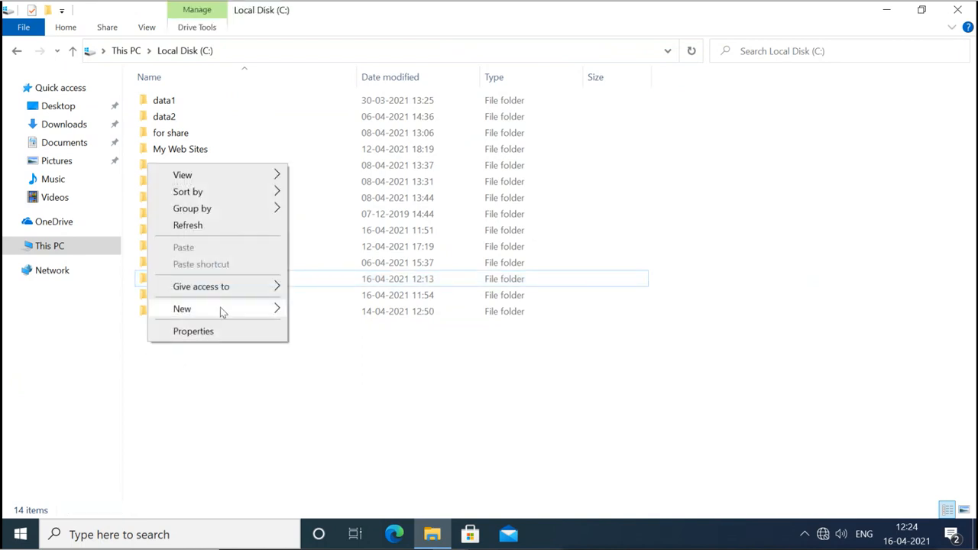
pyautogui.moveTo(220, 307)
pyautogui.click(318, 314)
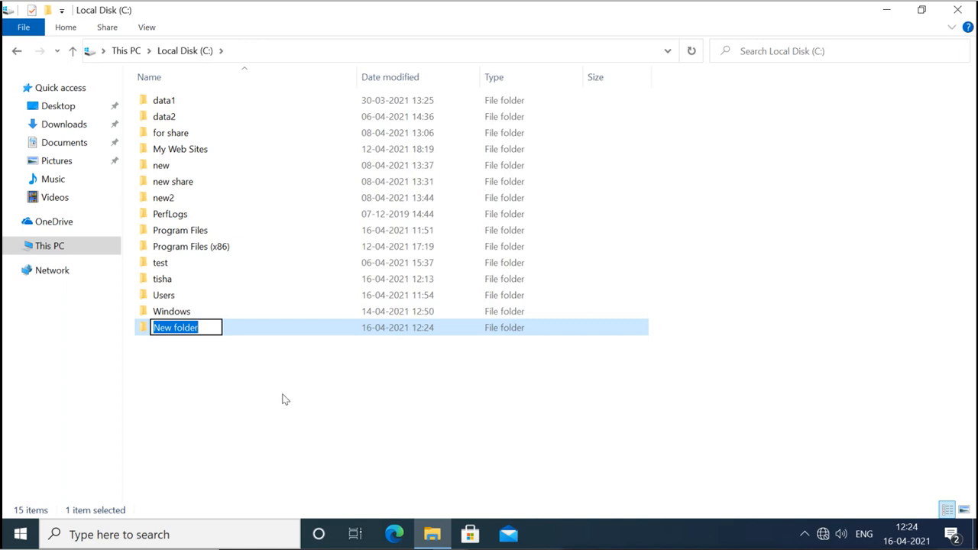
pyautogui.write('d')
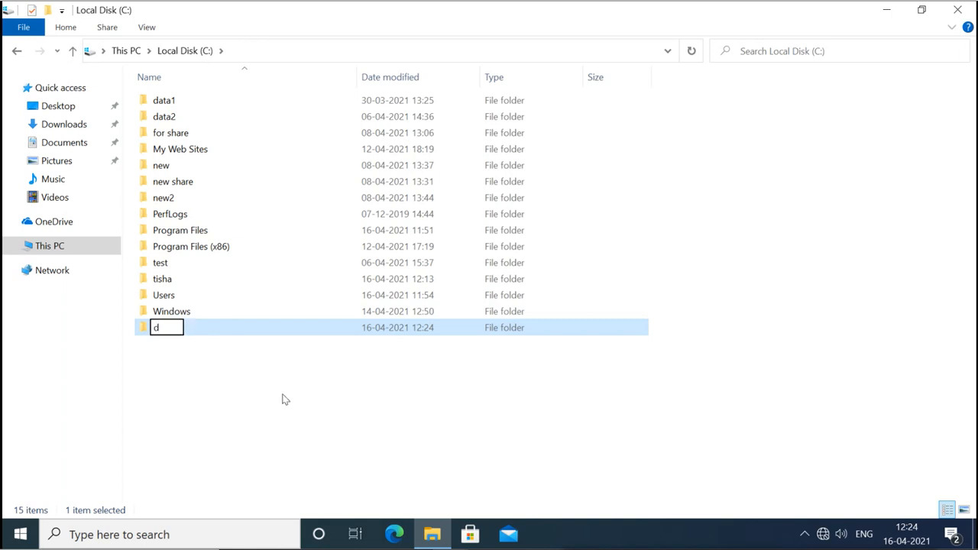
pyautogui.press('BackSpace')
pyautogui.write('t')
pyautogui.press('BackSpace')
pyautogui.write('imp')
pyautogui.press('Return')
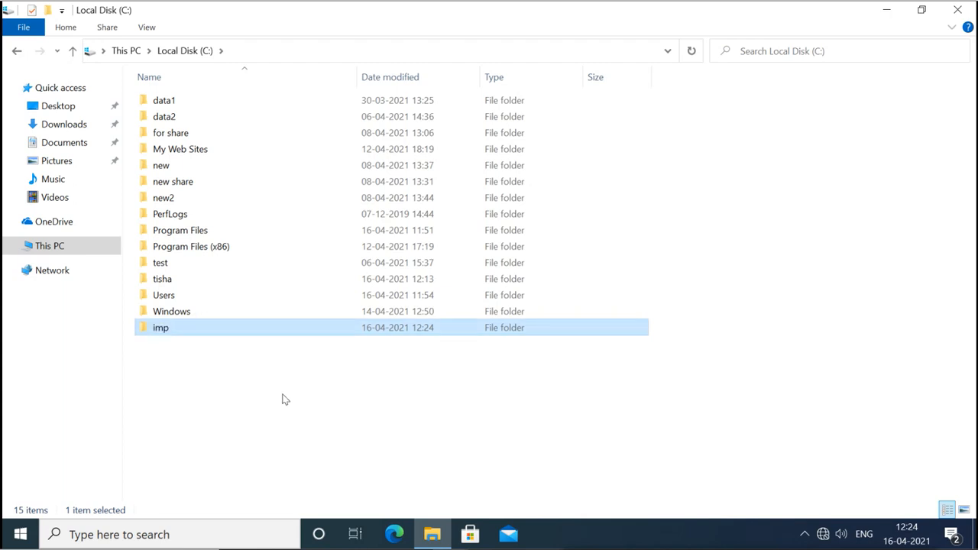
# Inside imp, create a new text document and name it 'Security data'.
pyautogui.doubleClick(224, 331)
pyautogui.rightClick(185, 145)
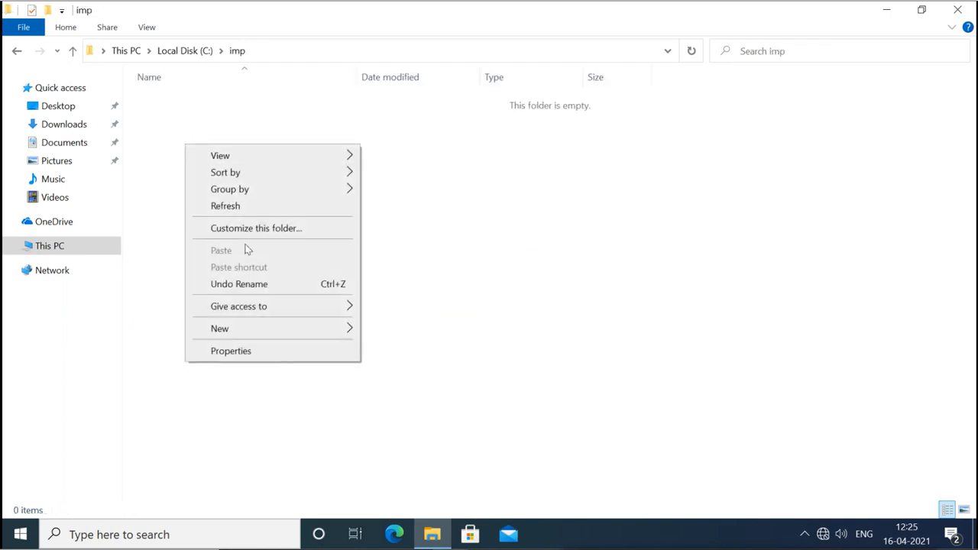
pyautogui.moveTo(257, 328)
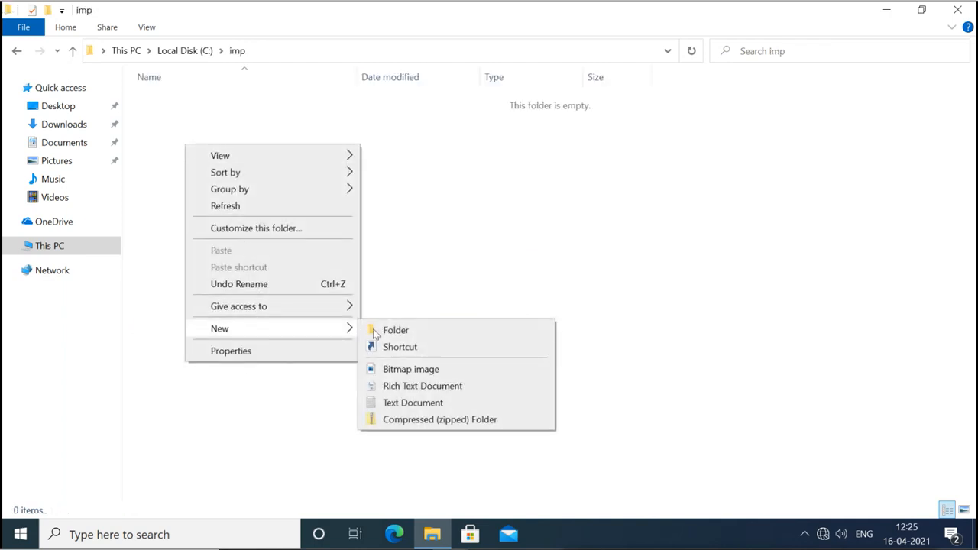
pyautogui.click(404, 402)
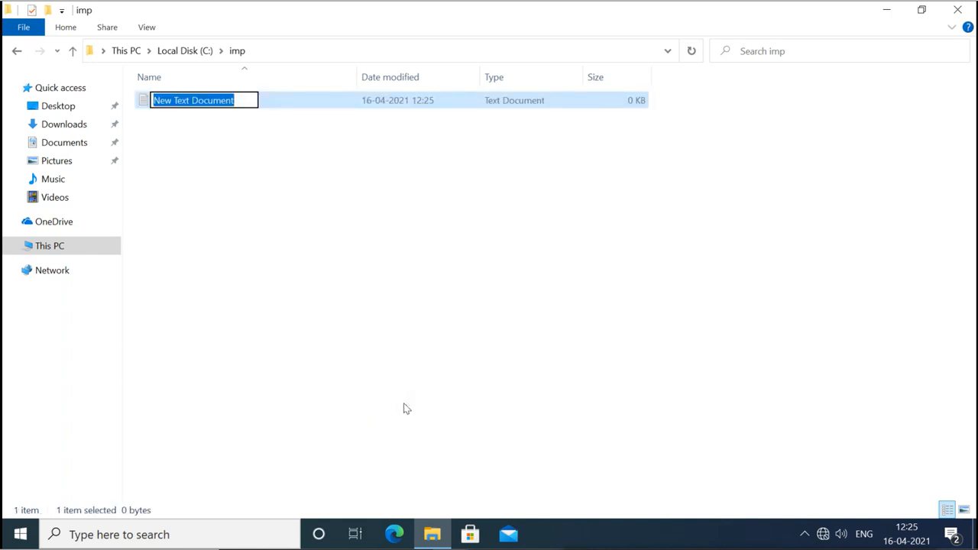
pyautogui.write('Sec')
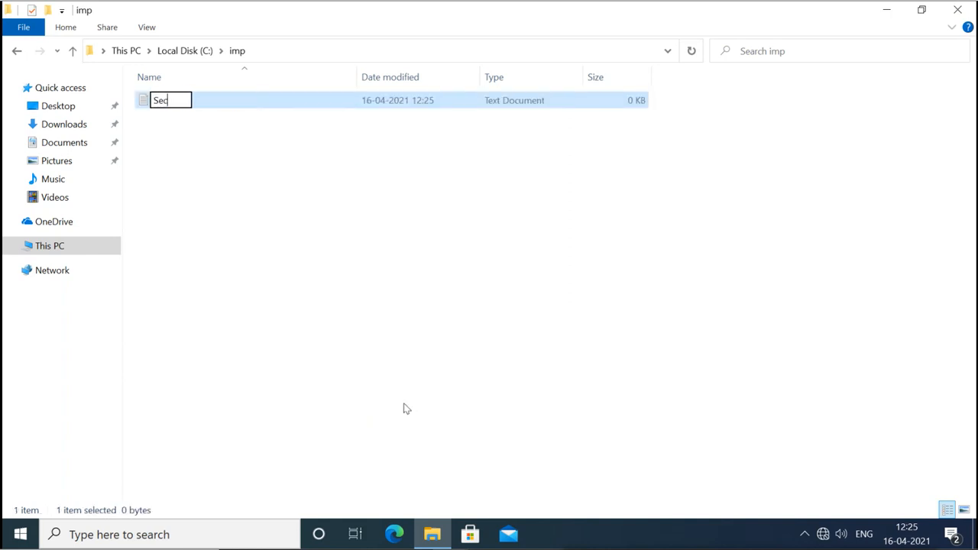
pyautogui.write('urity ')
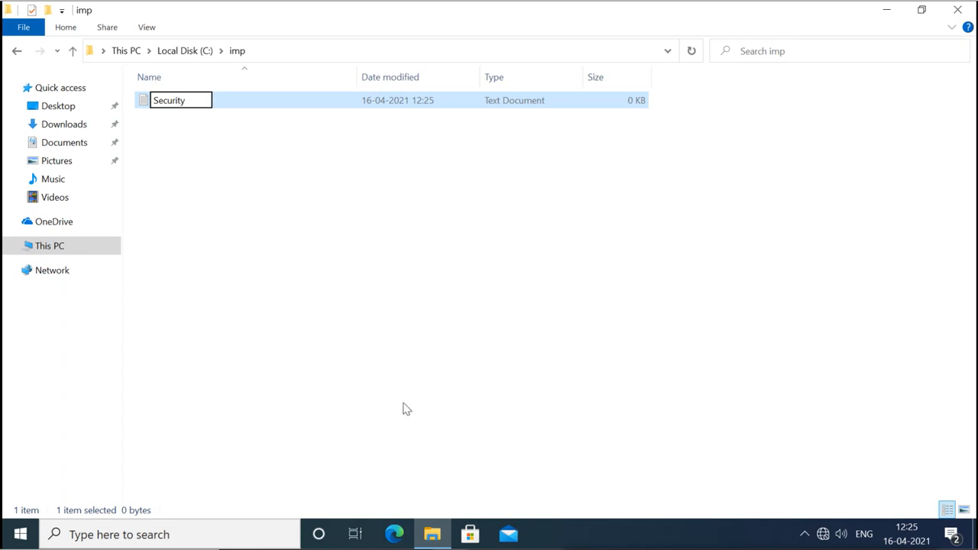
pyautogui.write('data')
# Write 'this is security files.' into Security data and save it when closing Notepad.
pyautogui.press('Return')
pyautogui.press('Return')
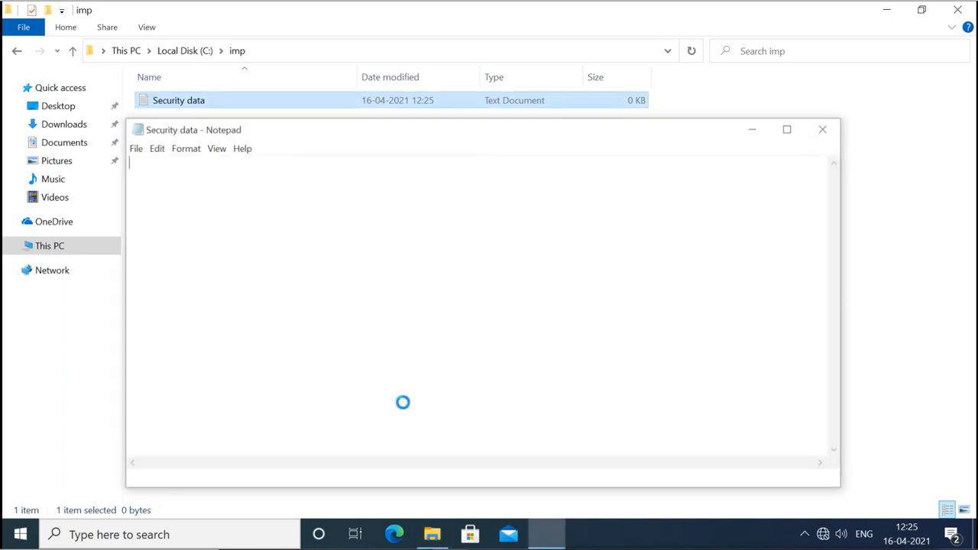
pyautogui.write('this is ')
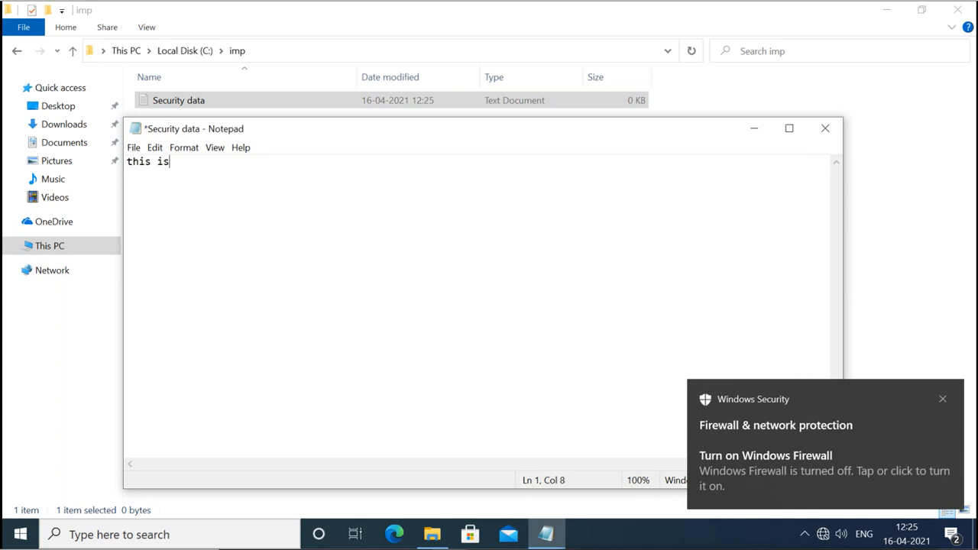
pyautogui.write('secur')
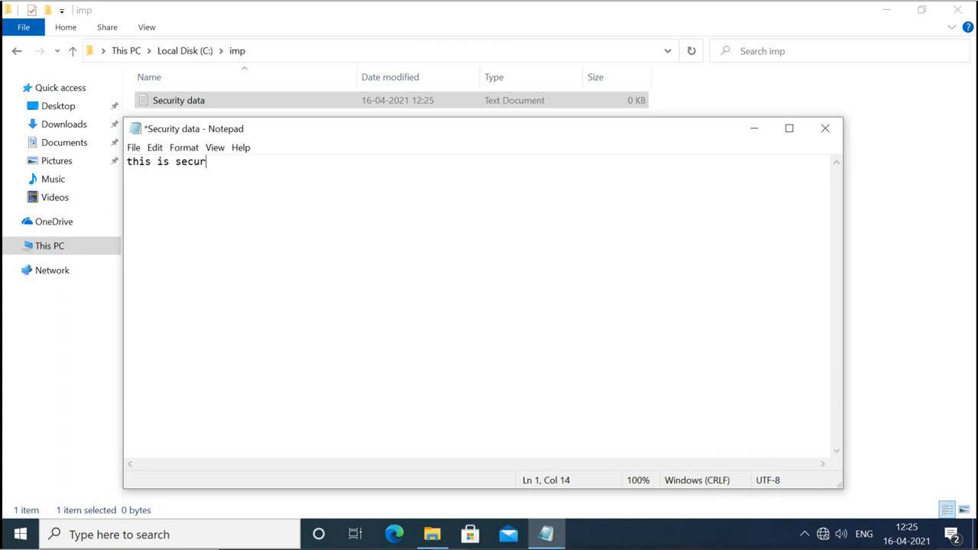
pyautogui.write('ity files.')
pyautogui.click(823, 127)
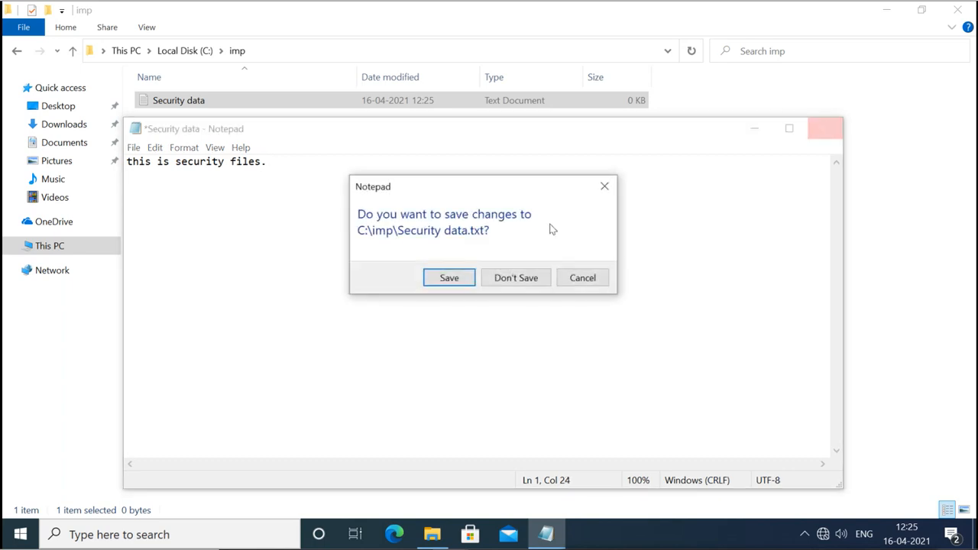
pyautogui.click(437, 278)
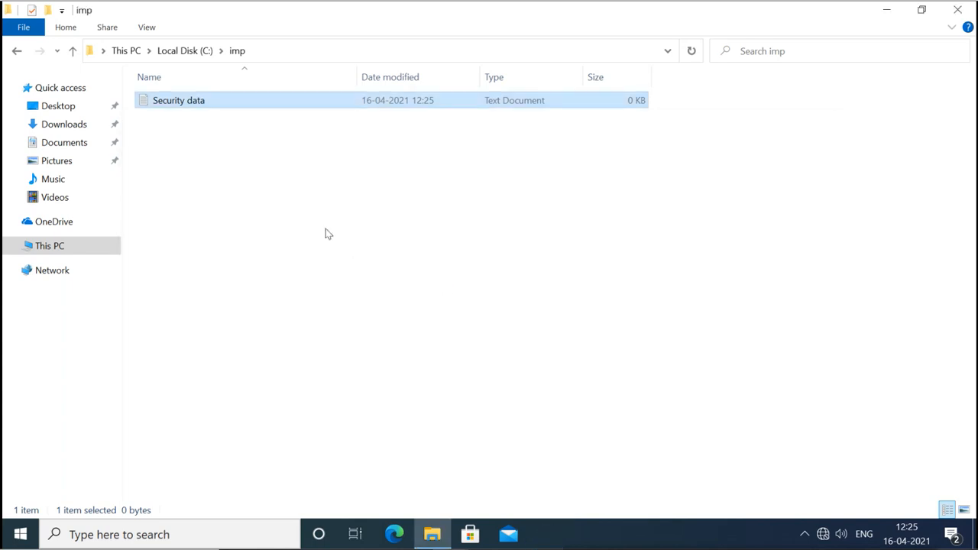
# Return to Local Disk (C:) and open the imp folder's Properties, moving the dialog aside.
pyautogui.click(192, 53)
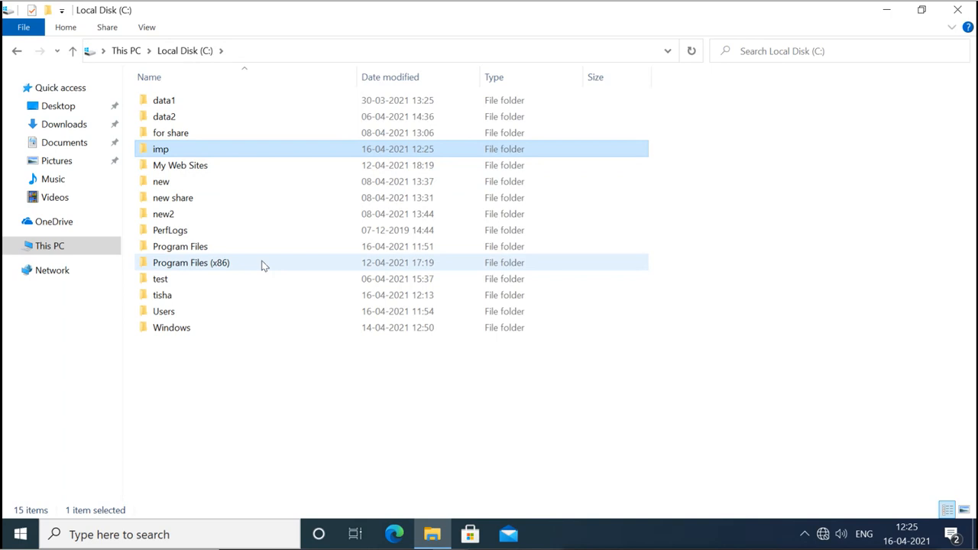
pyautogui.rightClick(162, 151)
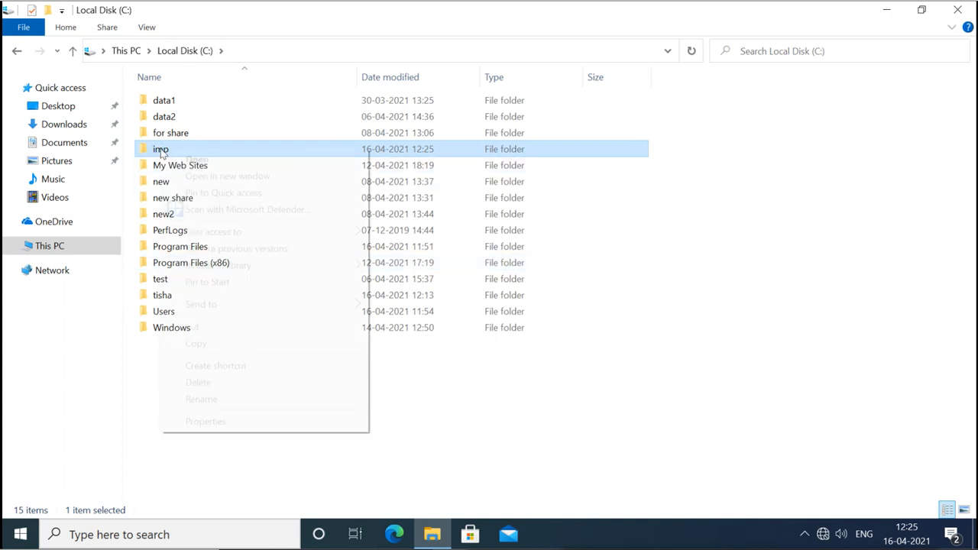
pyautogui.click(215, 425)
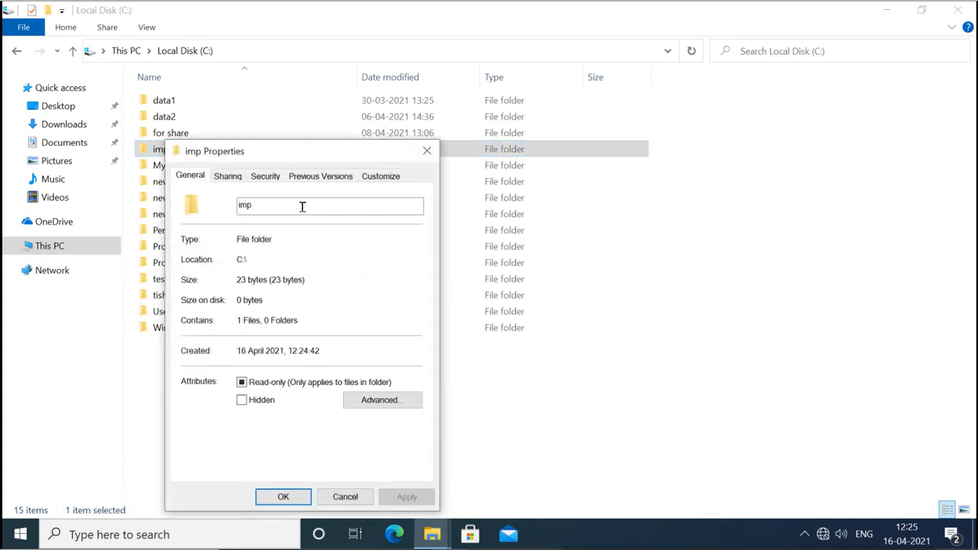
pyautogui.moveTo(312, 161); pyautogui.dragTo(417, 117)
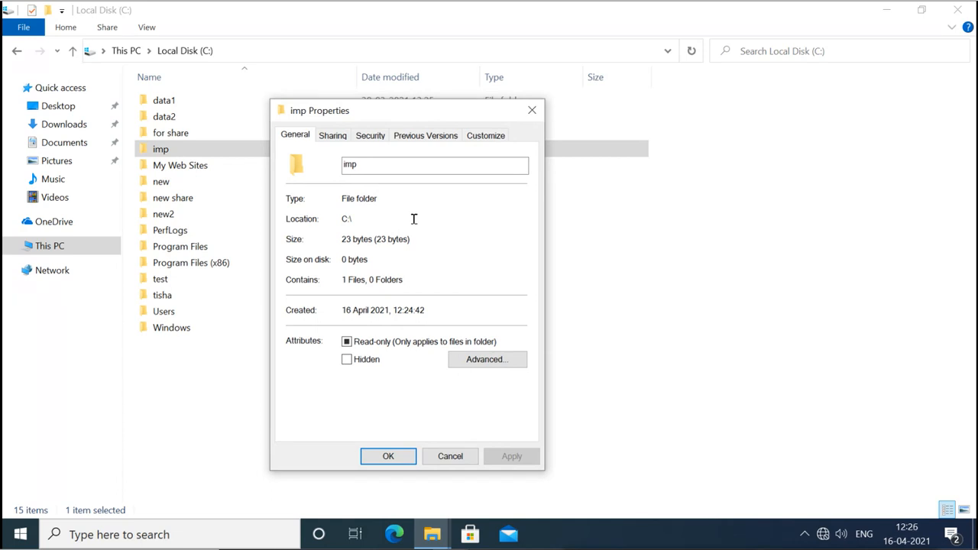
pyautogui.click(160, 151)
# Tick 'Encrypt contents to secure data' in imp's Advanced Attributes and apply the change.
pyautogui.click(423, 240)
pyautogui.click(483, 363)
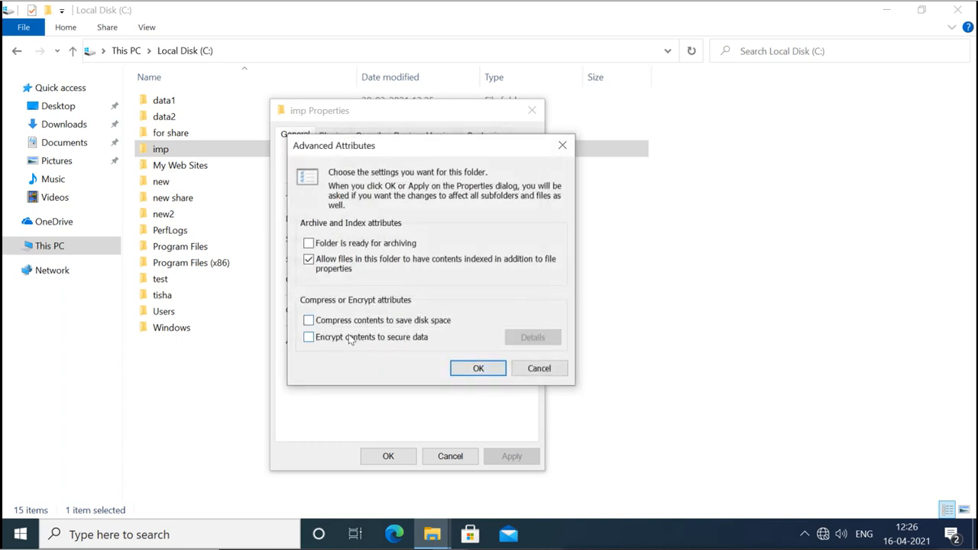
pyautogui.click(308, 338)
pyautogui.click(479, 370)
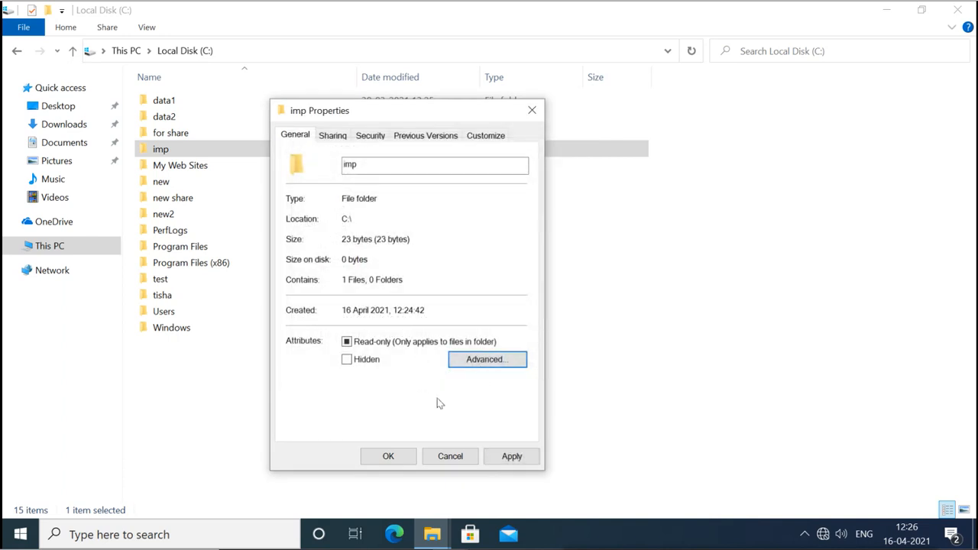
pyautogui.click(503, 458)
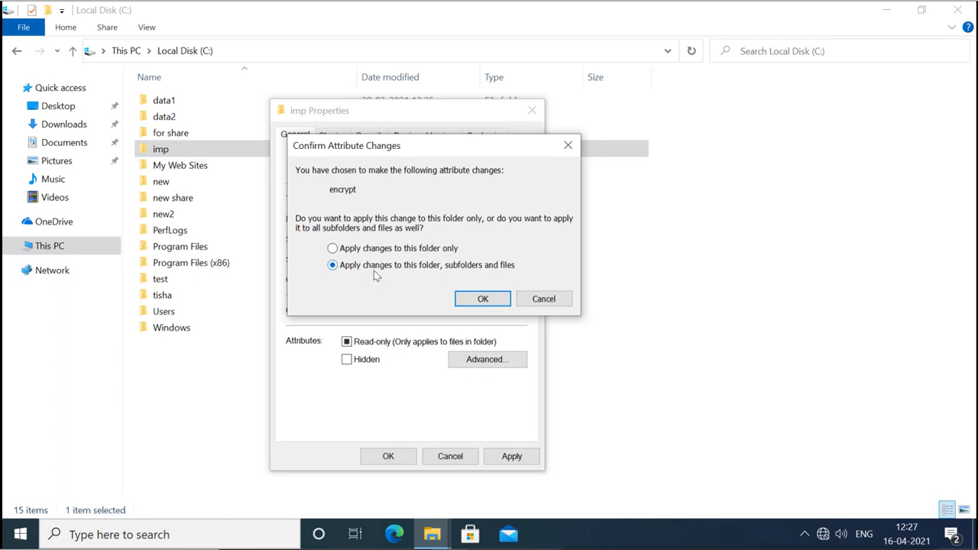
# Confirm encryption for the imp folder, its subfolders and files.
pyautogui.click(484, 299)
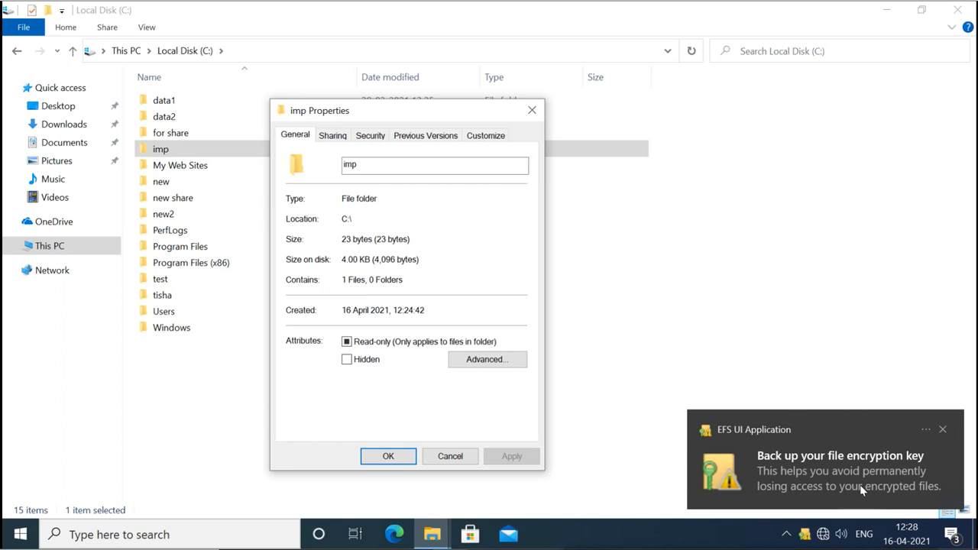
# Dismiss the EFS key backup notification and reopen the backup prompt from the tray key icon.
pyautogui.click(821, 464)
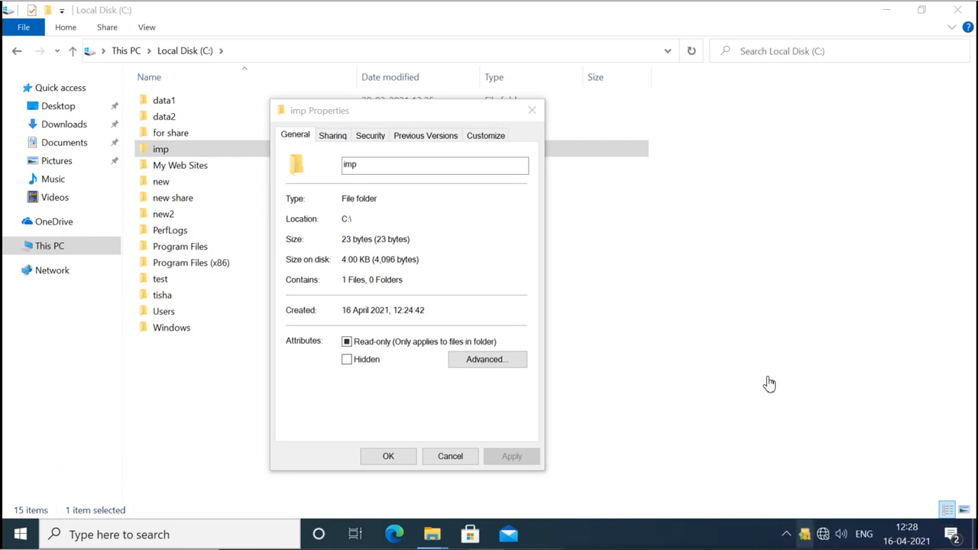
pyautogui.click(806, 534)
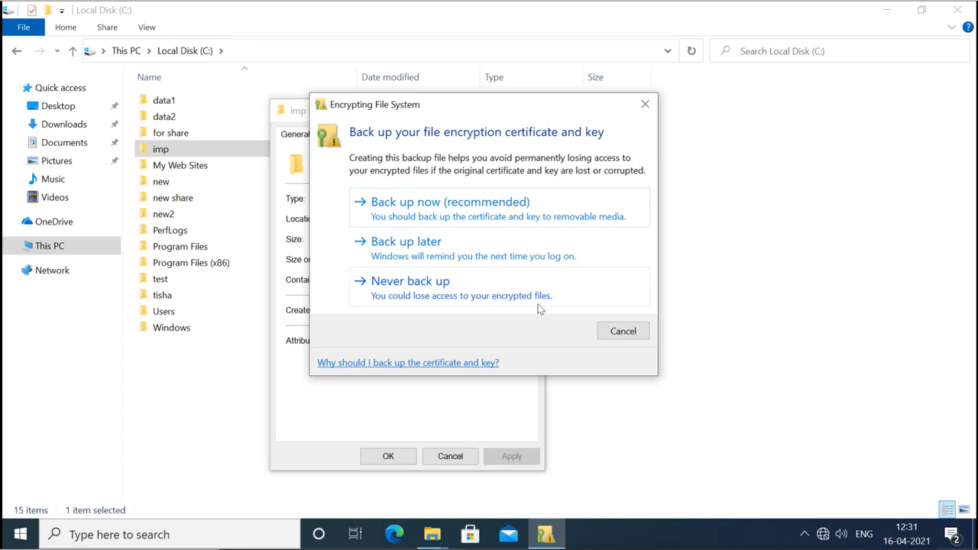
# Start the EFS certificate backup and advance to the export format page. Then cancel it and close imp Properties.
pyautogui.click(428, 205)
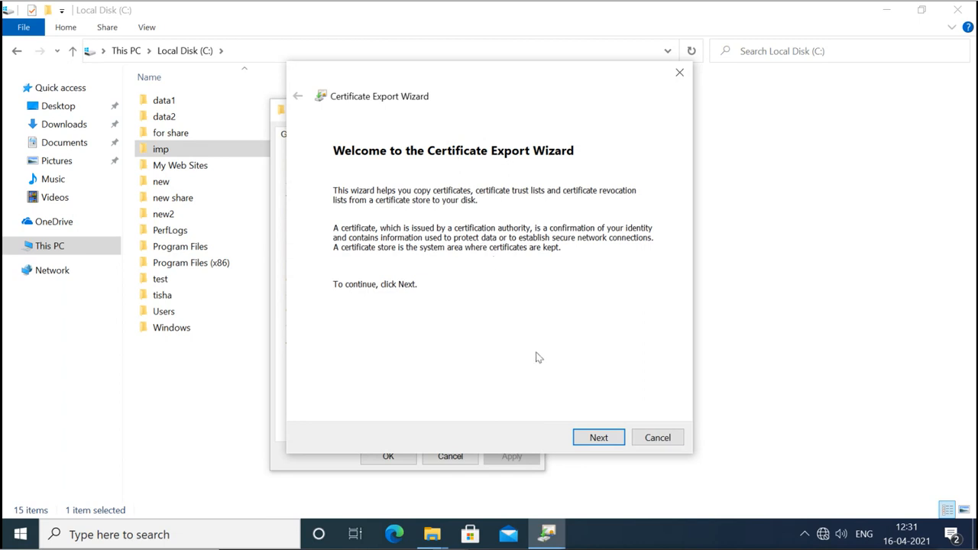
pyautogui.click(597, 438)
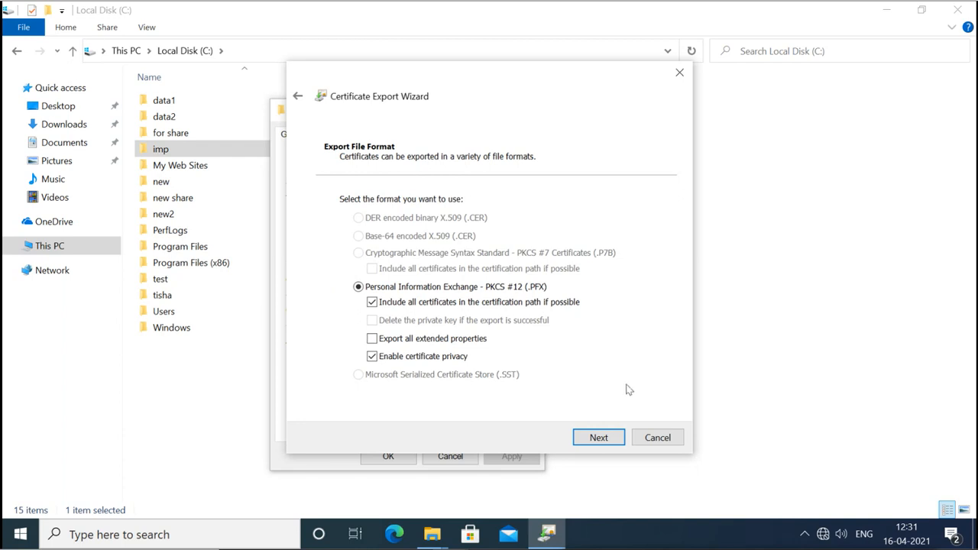
pyautogui.click(647, 440)
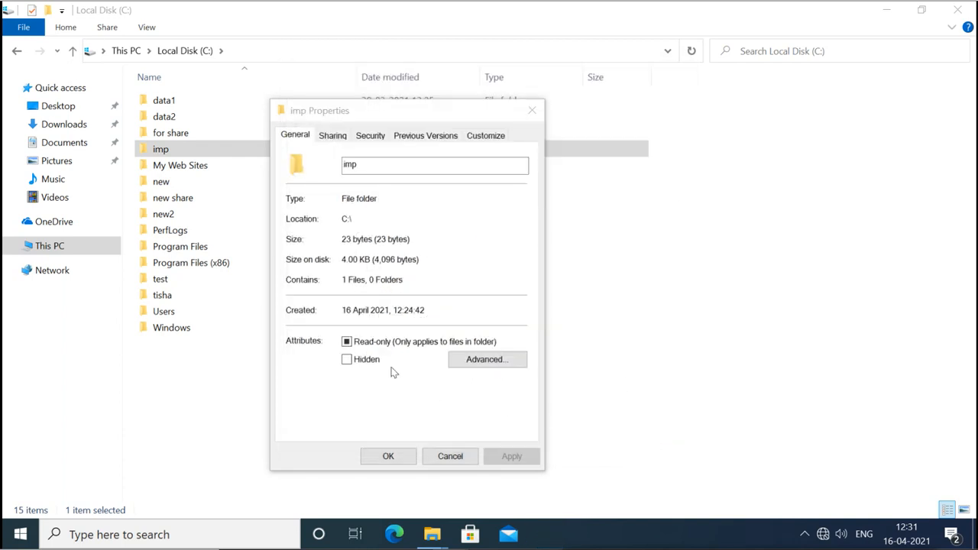
pyautogui.click(390, 458)
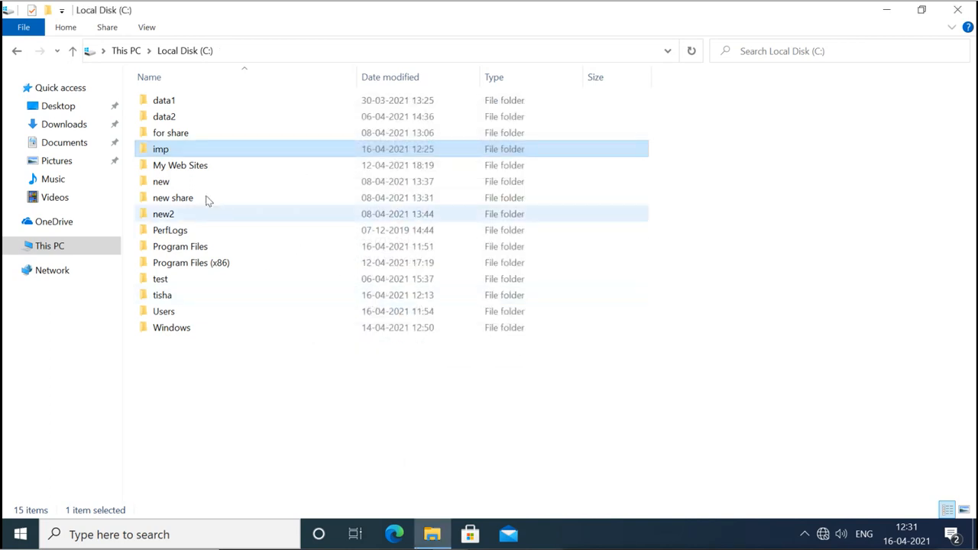
# Open the imp folder and display its files as Extra large icons.
pyautogui.doubleClick(169, 150)
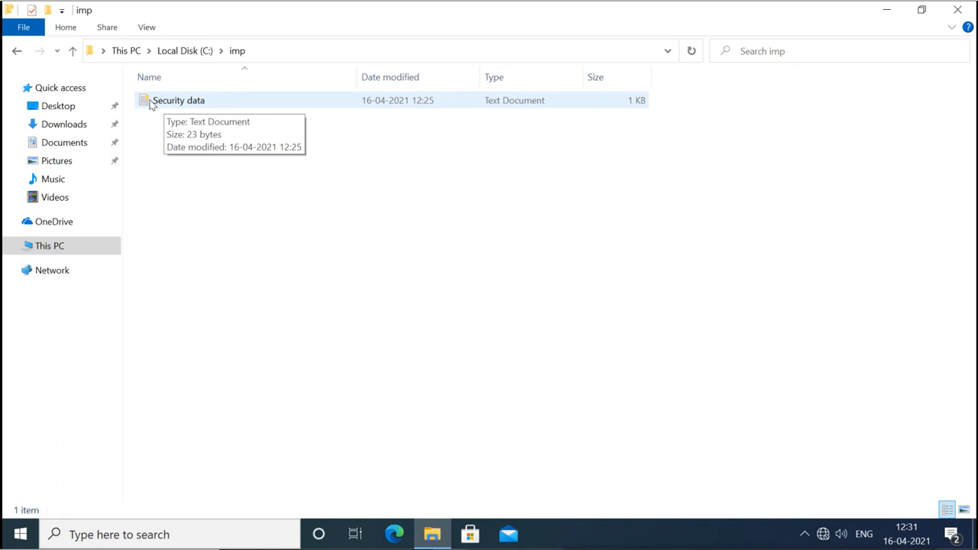
pyautogui.click(146, 28)
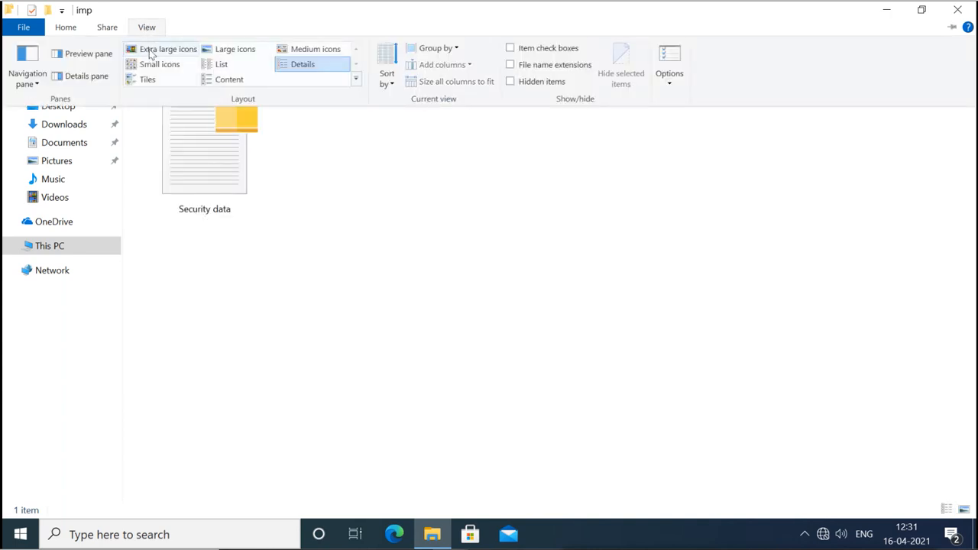
pyautogui.click(151, 50)
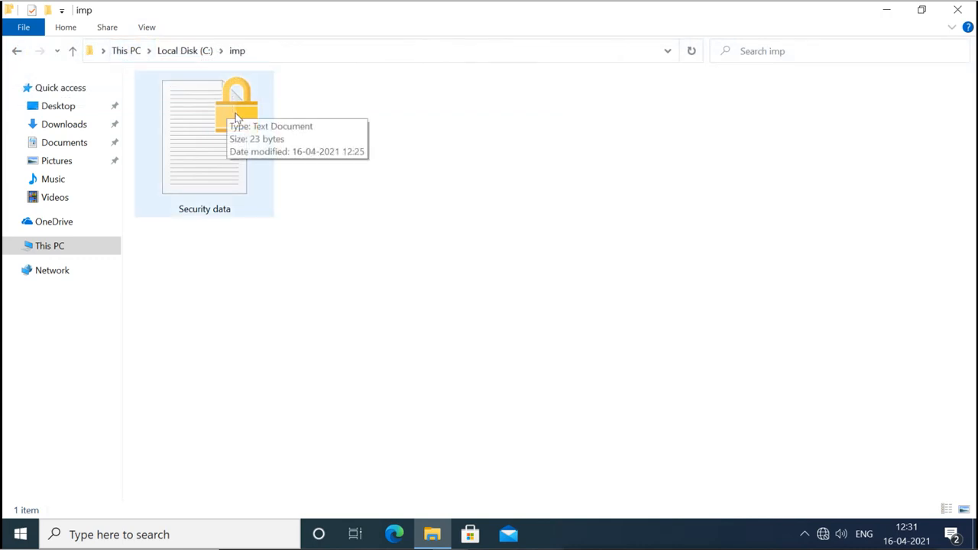
# Open Security data in Notepad to confirm it is readable, then close Notepad.
pyautogui.click(216, 183)
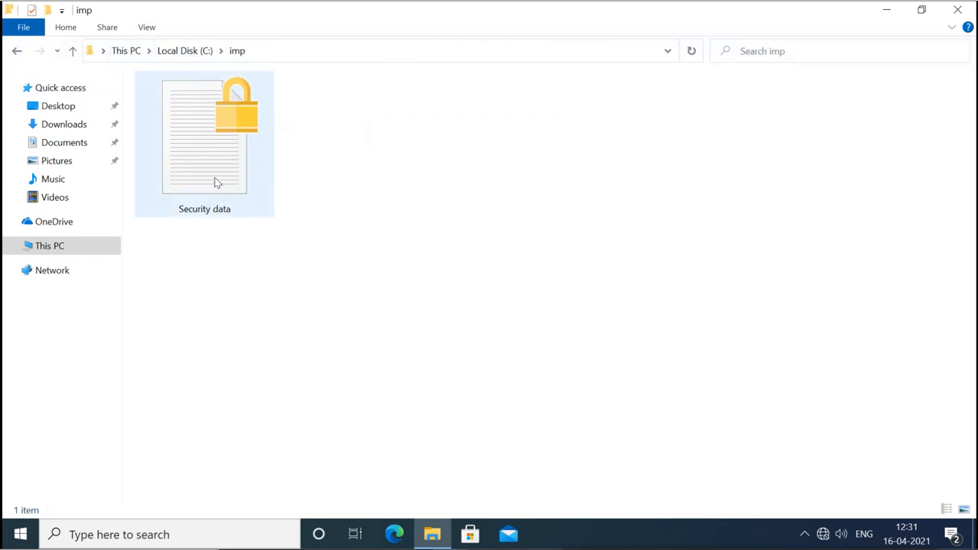
pyautogui.doubleClick(216, 184)
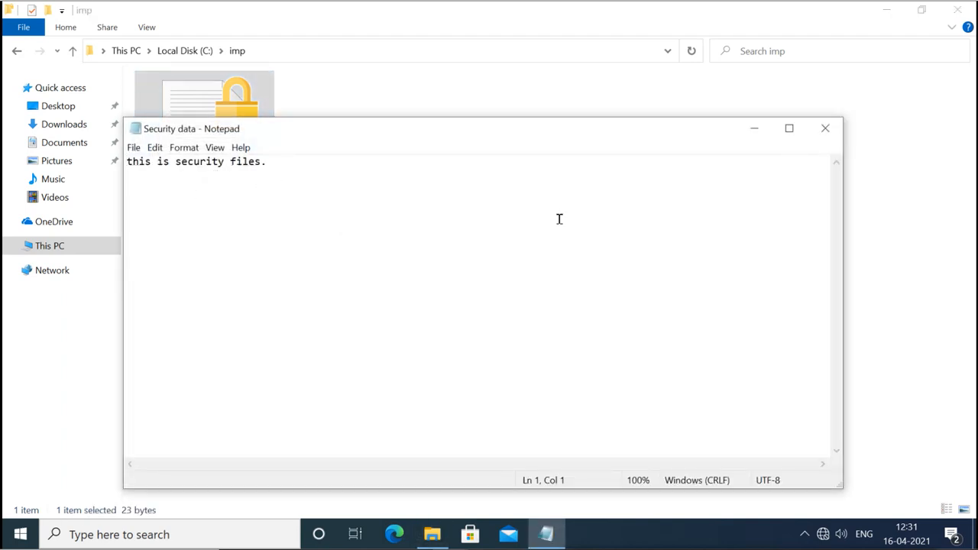
pyautogui.click(825, 130)
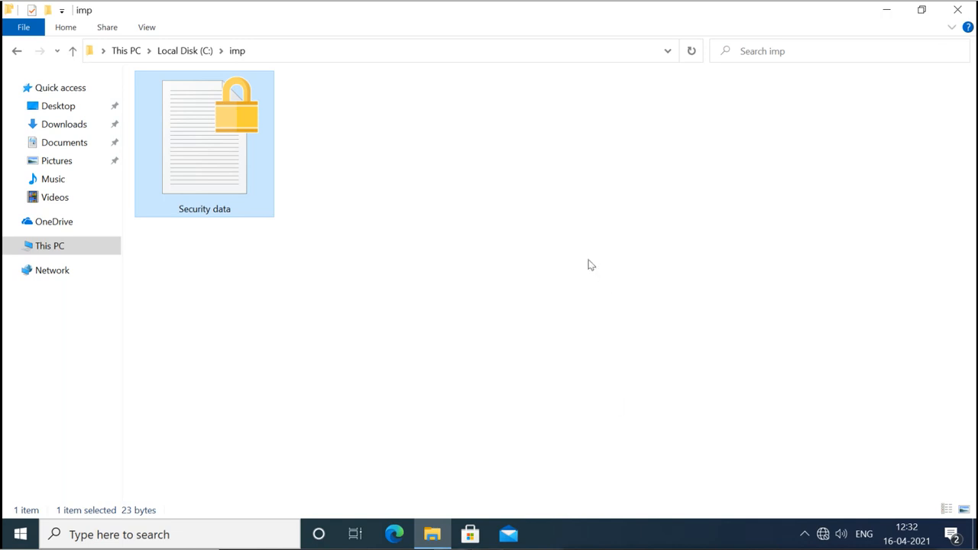
# Close the imp File Explorer window.
pyautogui.click(955, 12)
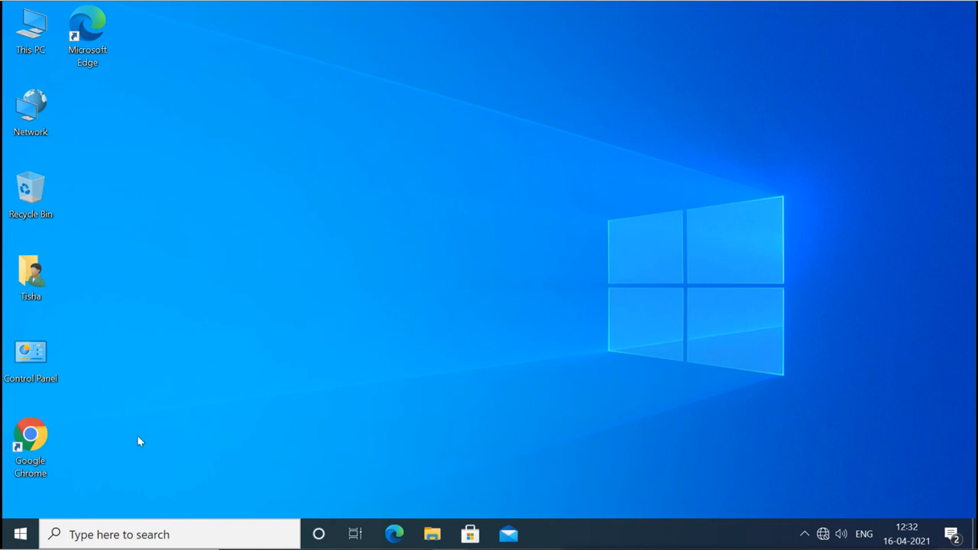
# Use the Start menu's account icon to choose Sign out.
pyautogui.click(25, 533)
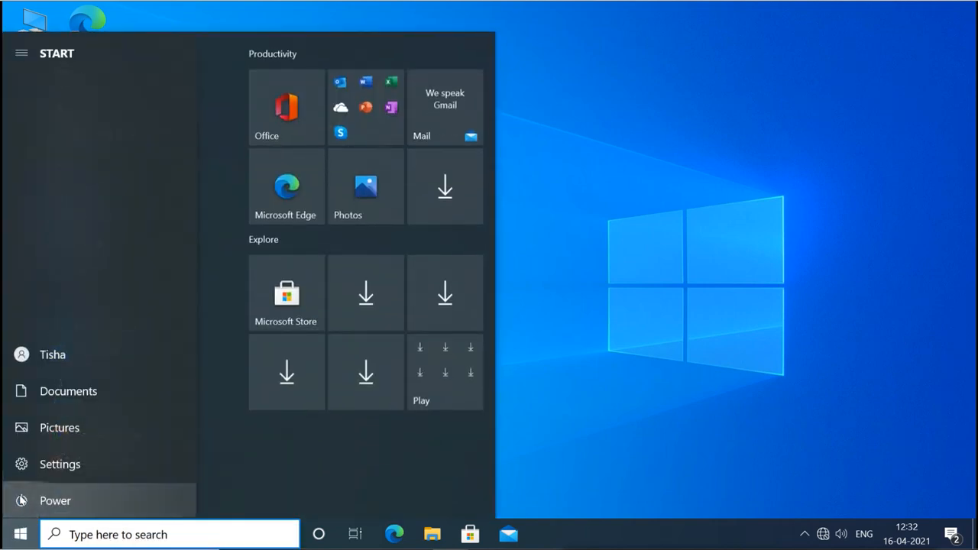
pyautogui.click(22, 500)
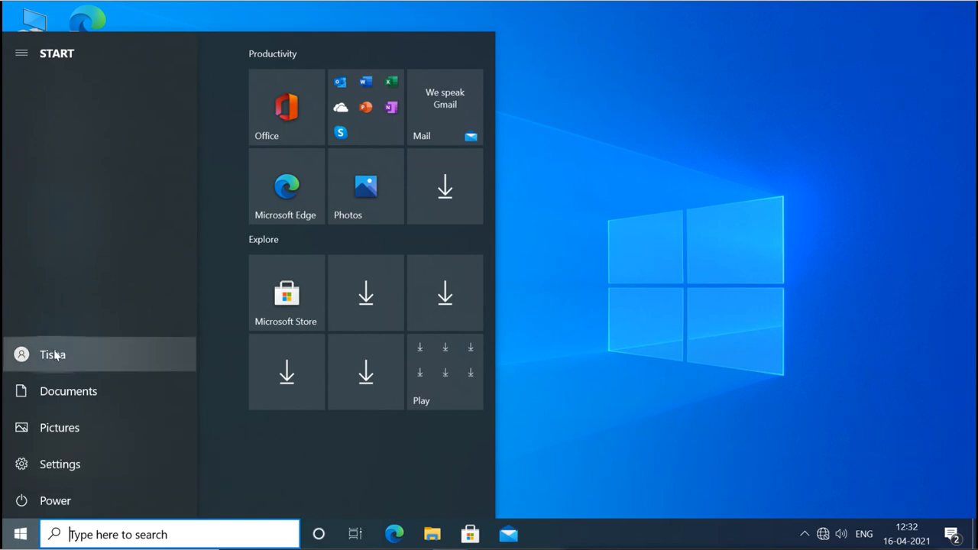
pyautogui.click(56, 355)
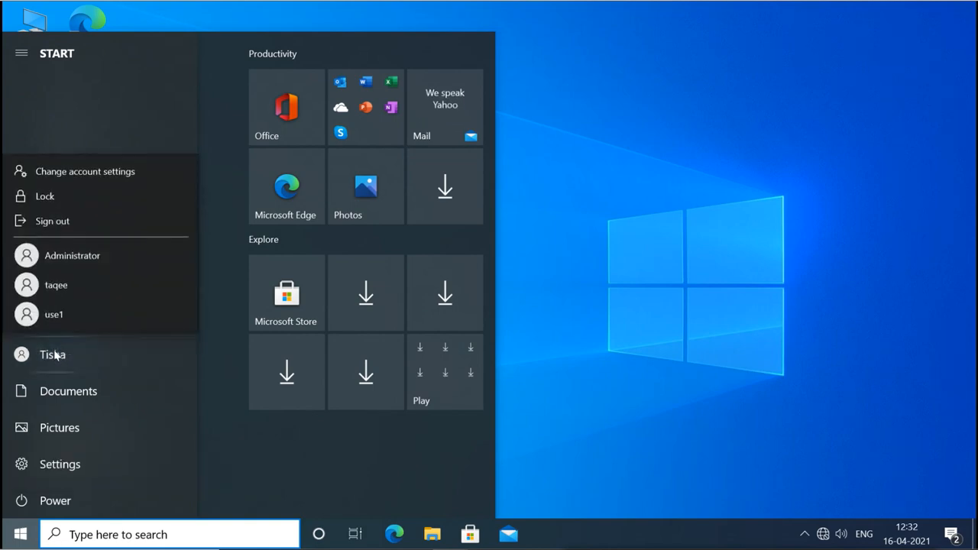
pyautogui.click(76, 219)
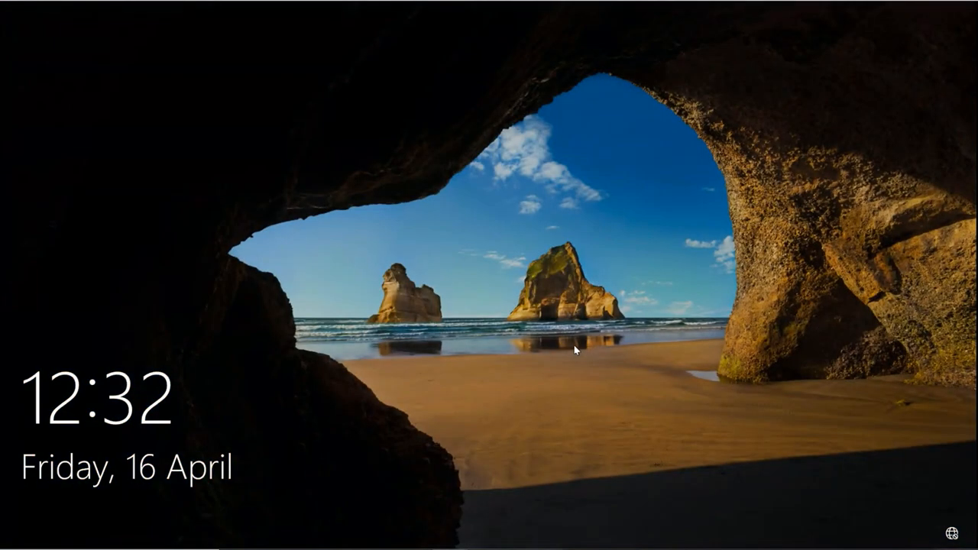
# From the lock screen, pick the Administrator tile and enter its password.
pyautogui.click(574, 345)
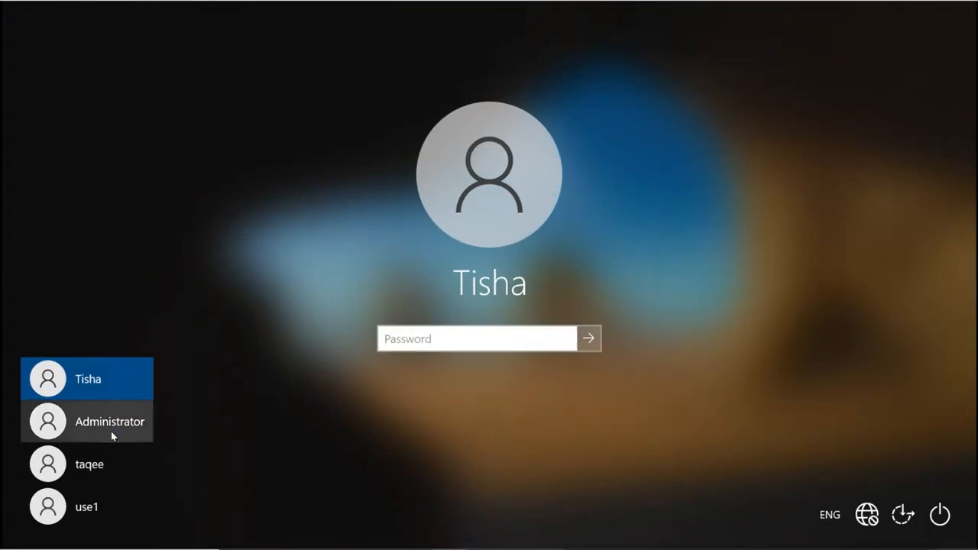
pyautogui.click(112, 433)
pyautogui.write('•••••••')
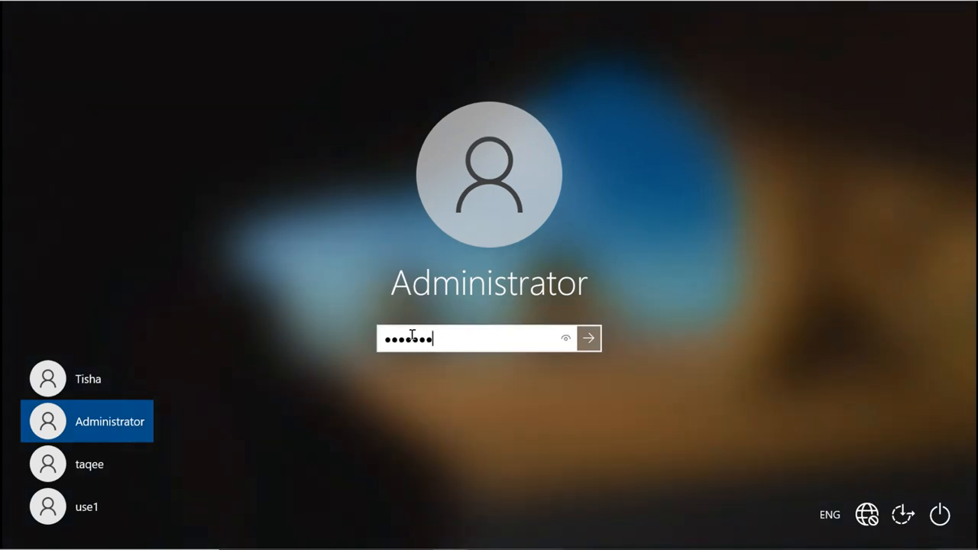
pyautogui.press('Return')
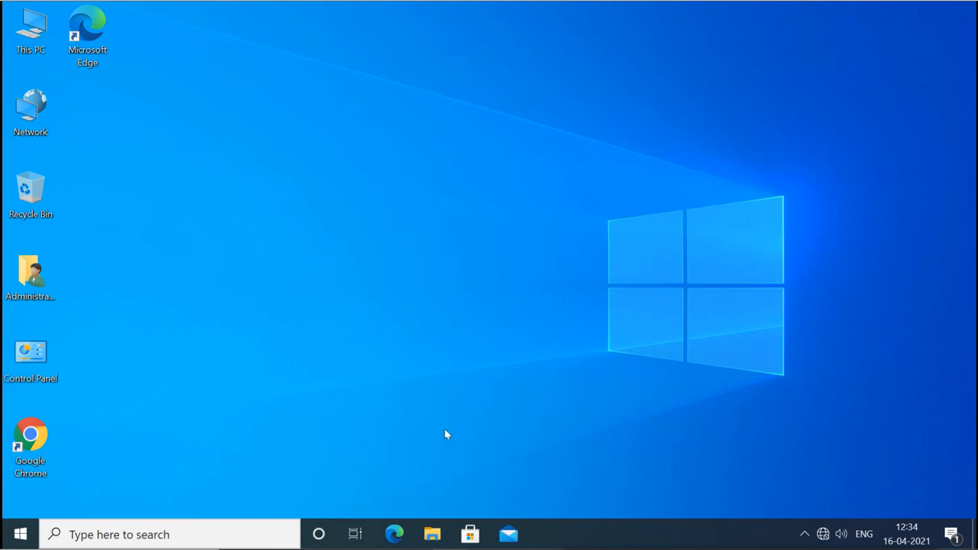
# In a new File Explorer window, browse This PC > Local Disk (C:) > imp.
pyautogui.click(430, 532)
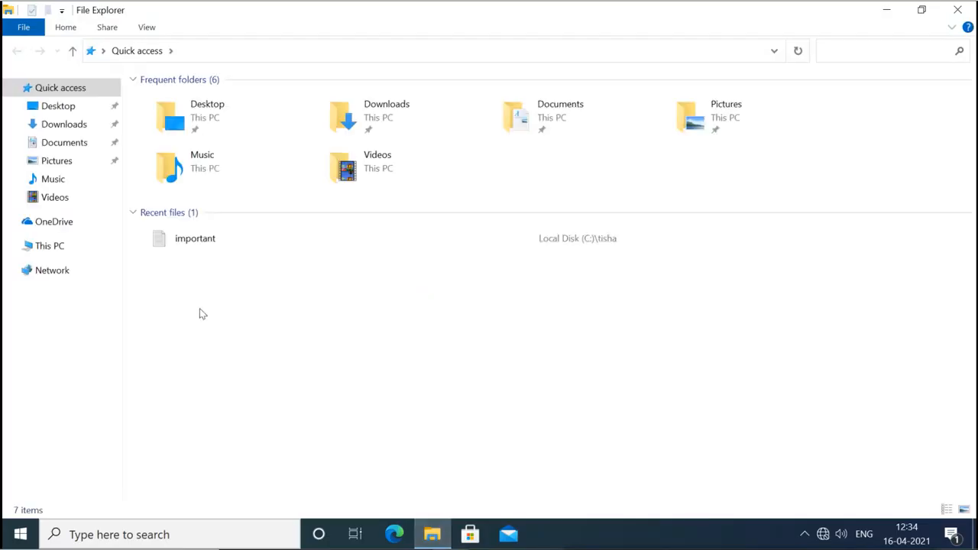
pyautogui.click(35, 252)
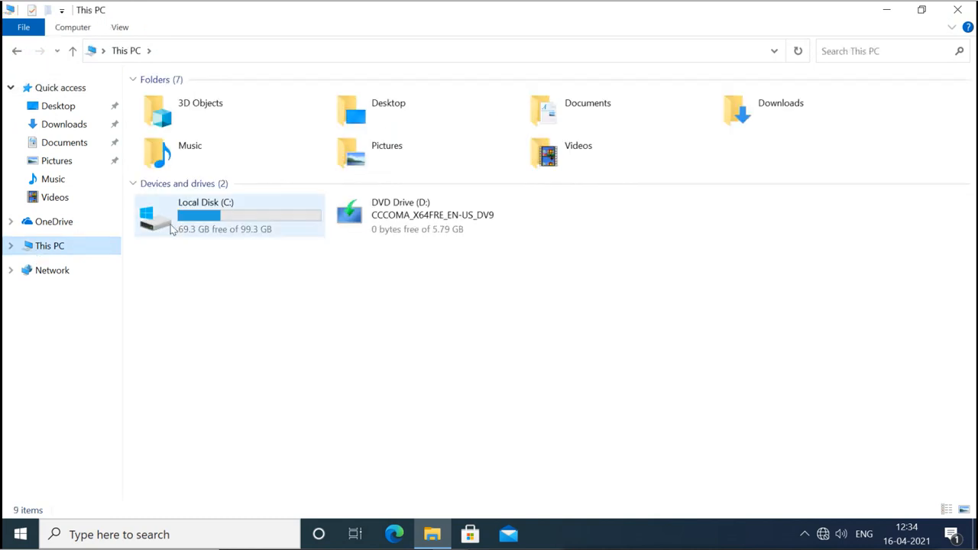
pyautogui.doubleClick(207, 220)
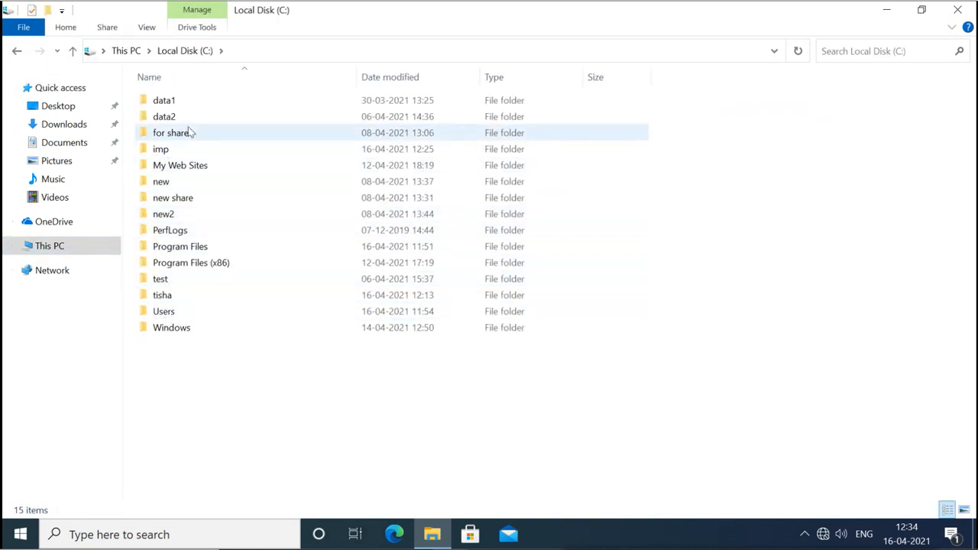
pyautogui.moveTo(175, 155)
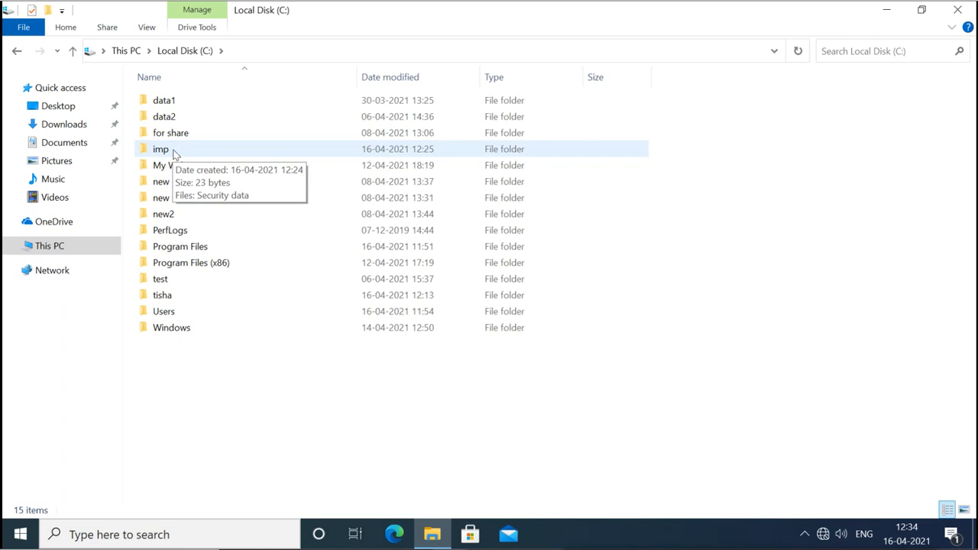
pyautogui.doubleClick(175, 154)
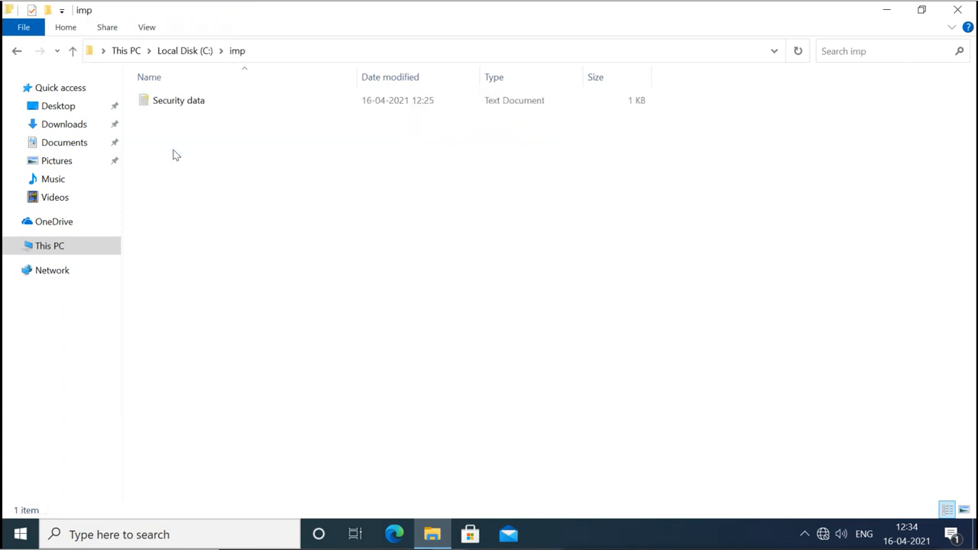
pyautogui.doubleClick(167, 104)
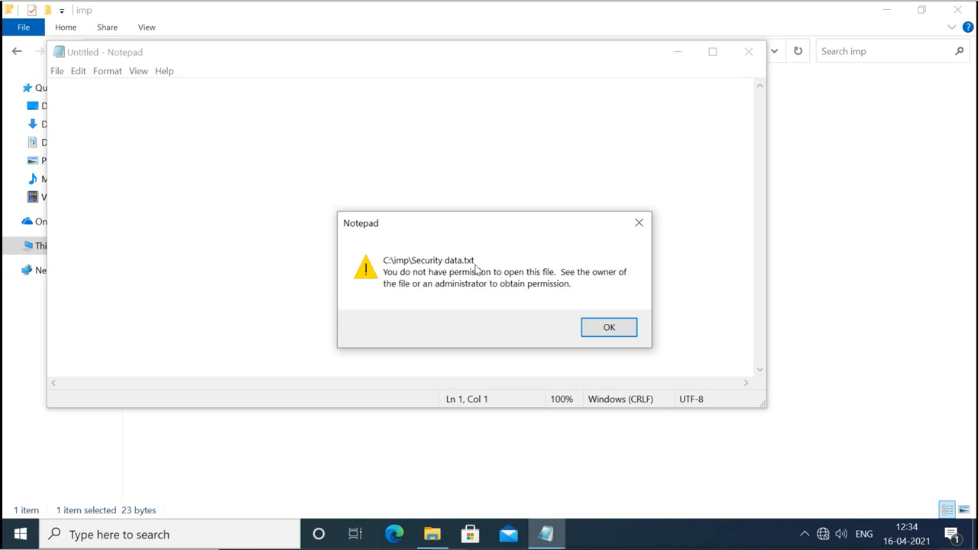
pyautogui.click(604, 328)
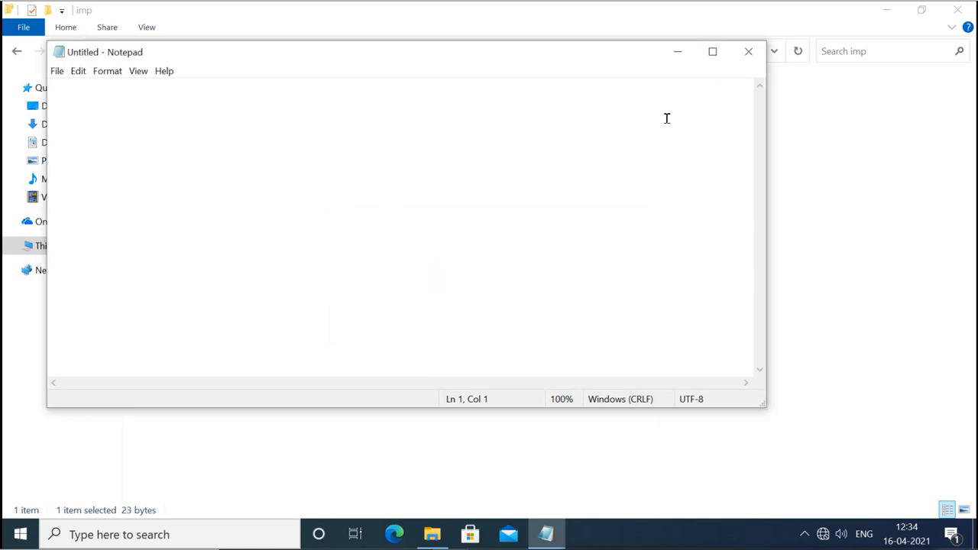
pyautogui.click(748, 55)
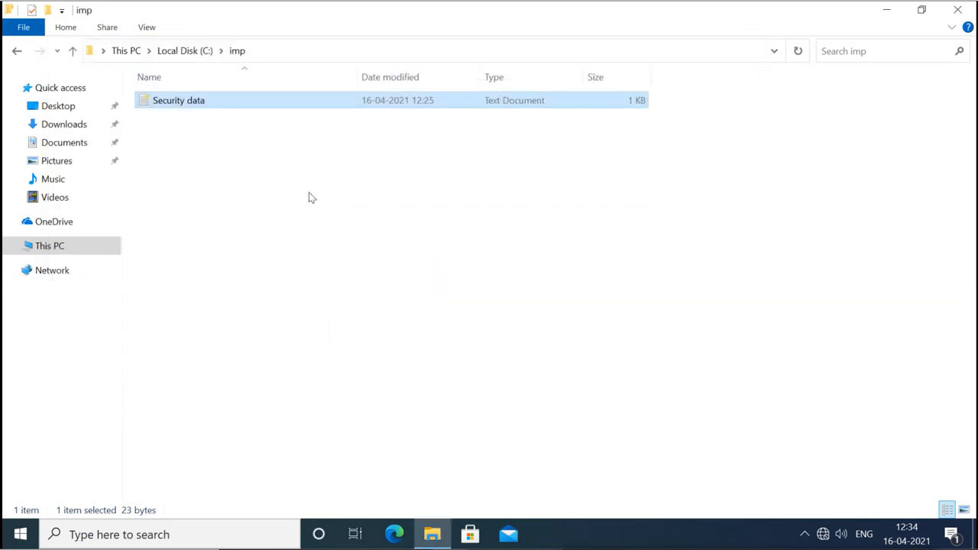
pyautogui.rightClick(156, 100)
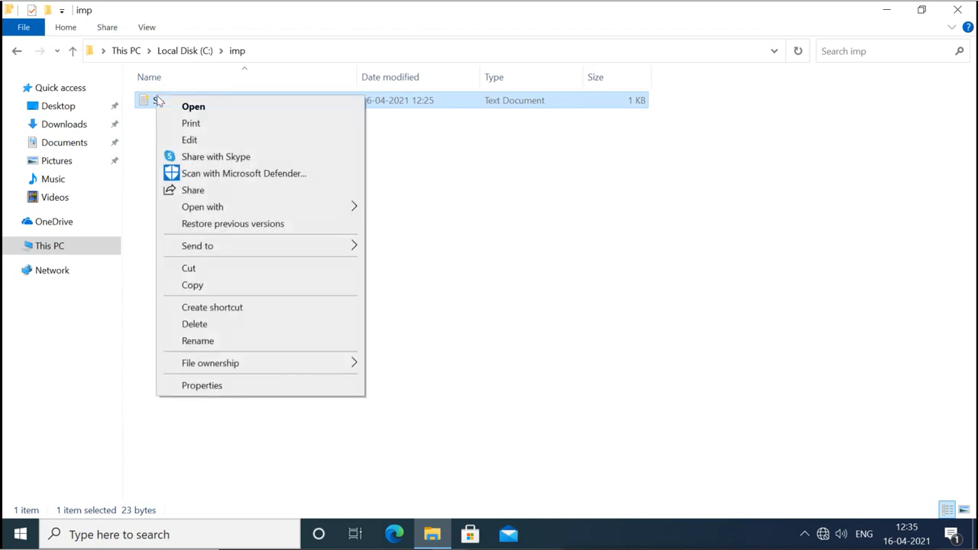
pyautogui.click(202, 386)
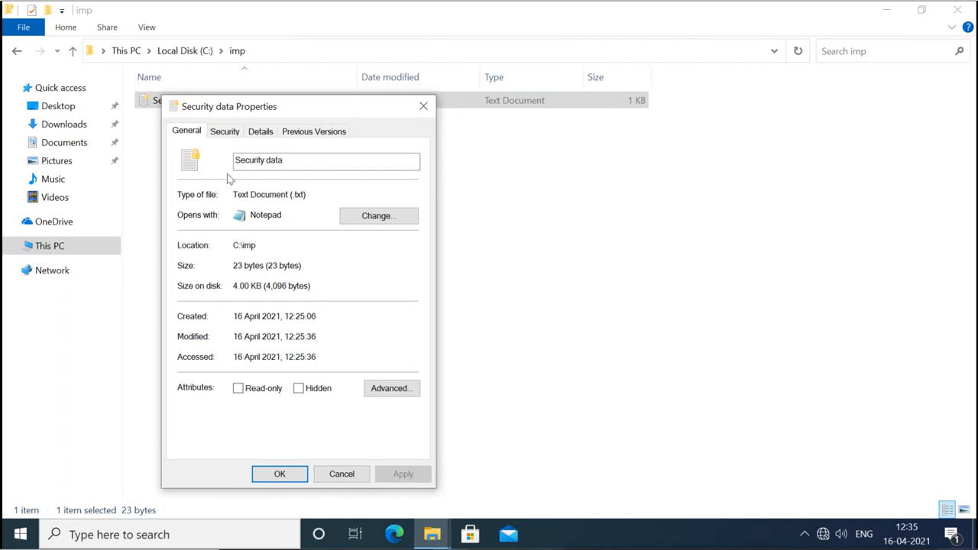
pyautogui.click(227, 133)
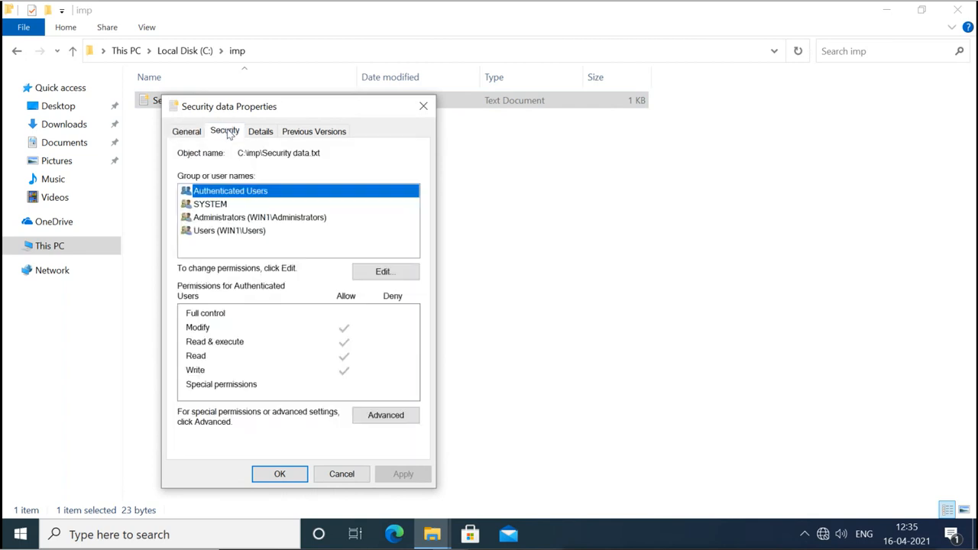
pyautogui.click(252, 219)
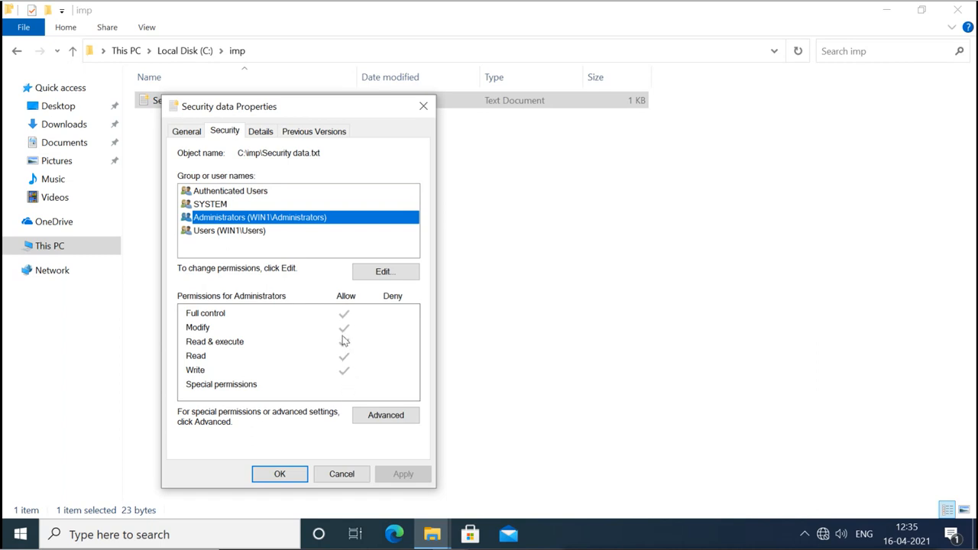
pyautogui.click(304, 475)
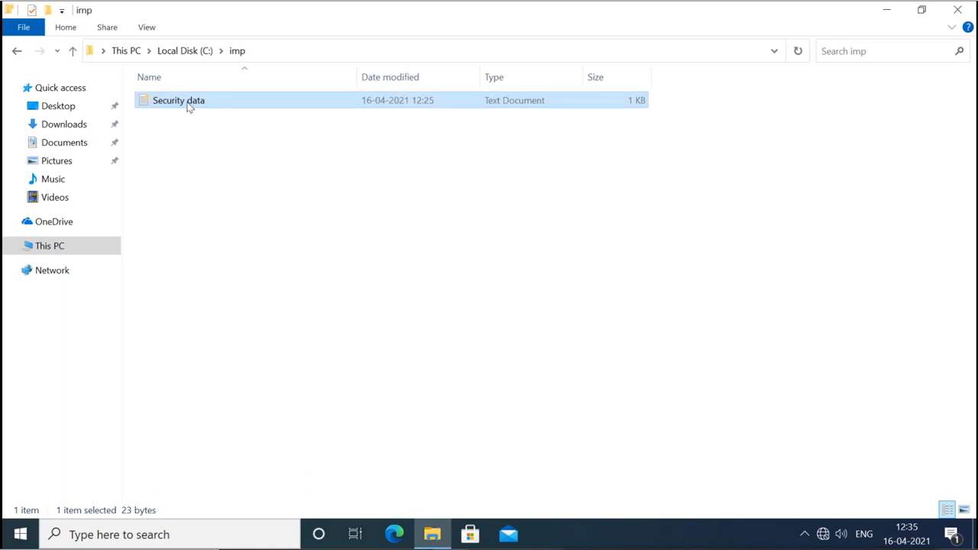
pyautogui.doubleClick(189, 107)
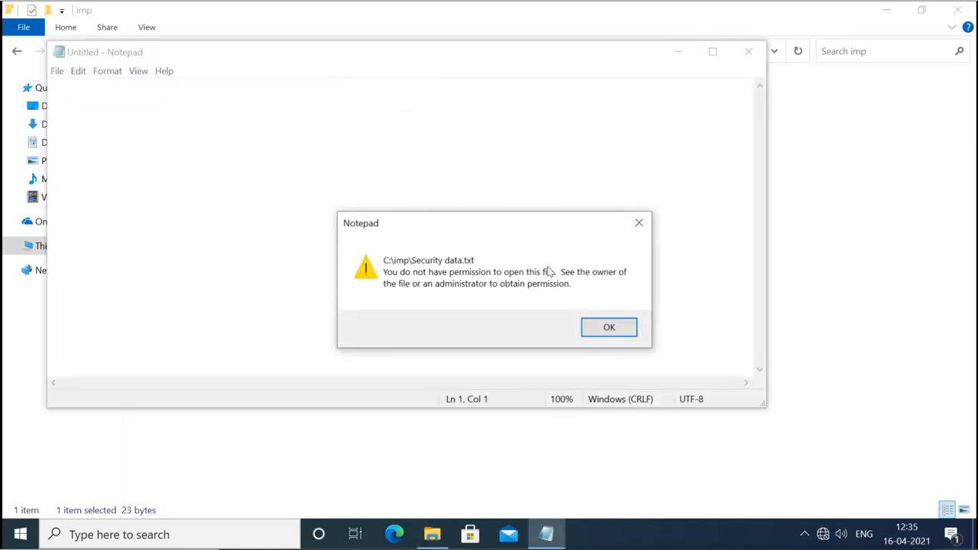
pyautogui.click(609, 327)
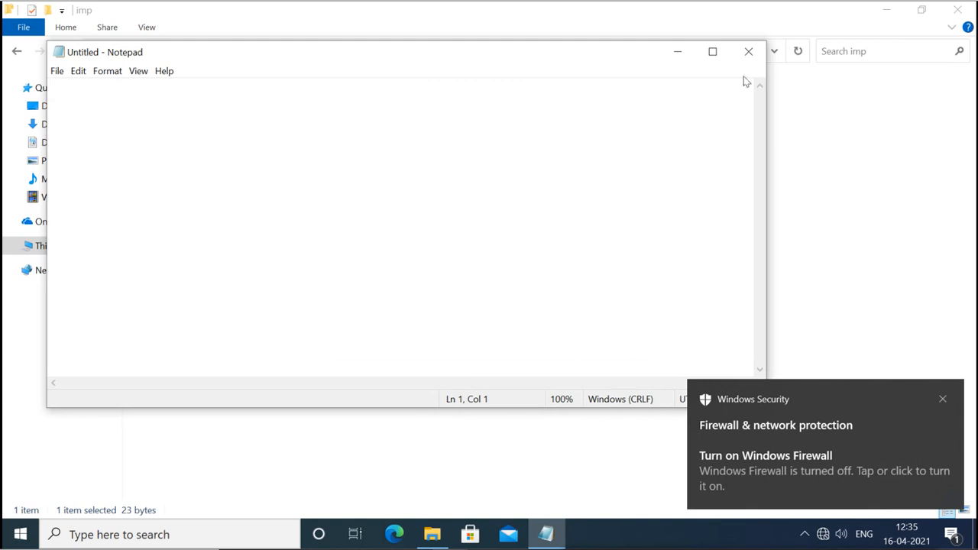
pyautogui.click(749, 51)
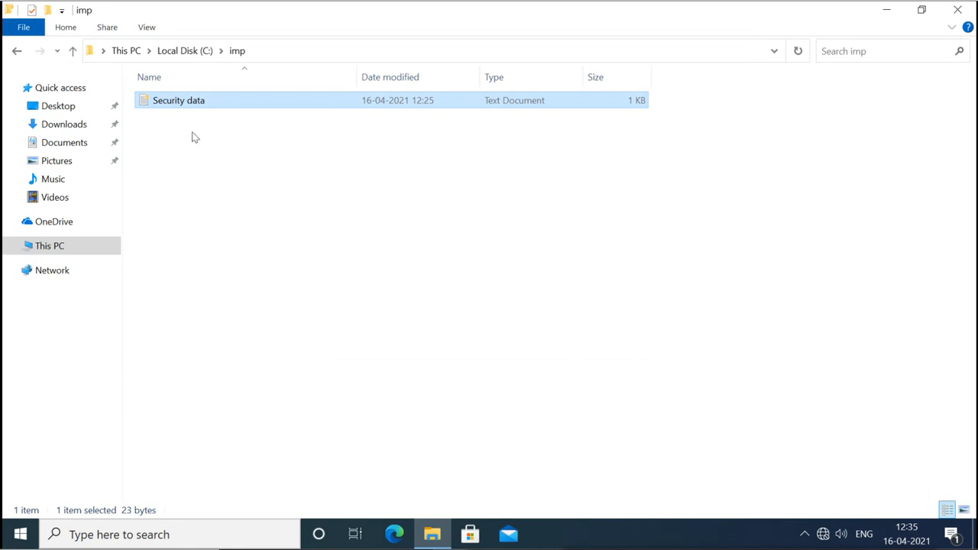
pyautogui.doubleClick(196, 102)
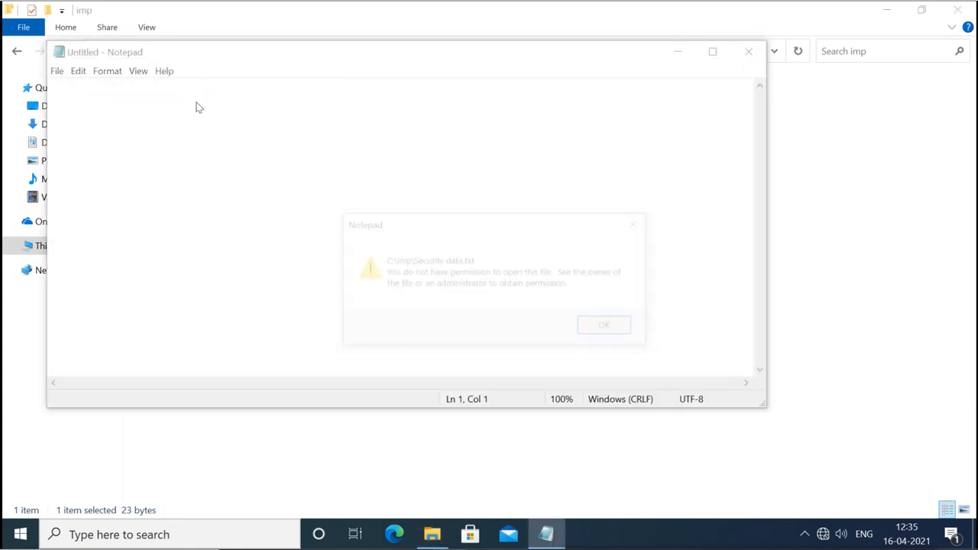
pyautogui.click(616, 327)
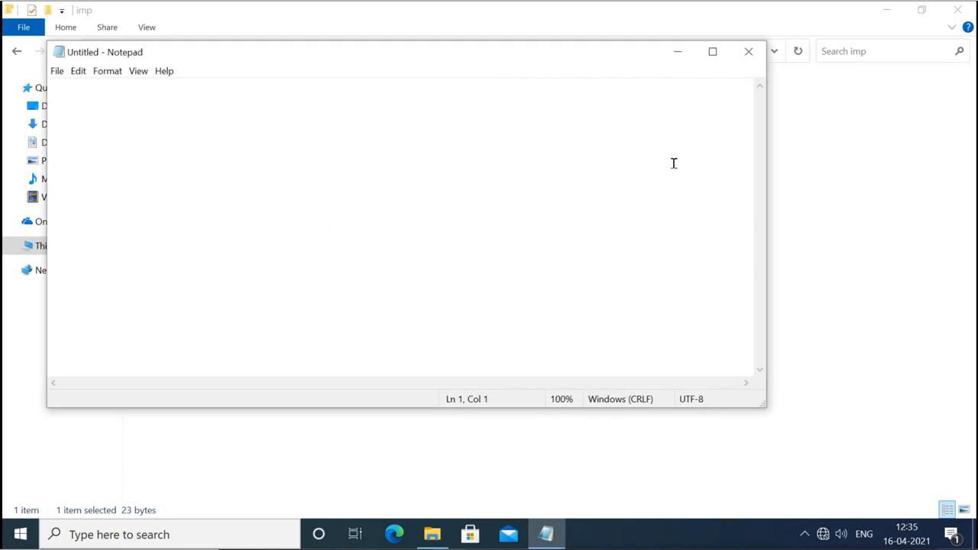
pyautogui.click(748, 51)
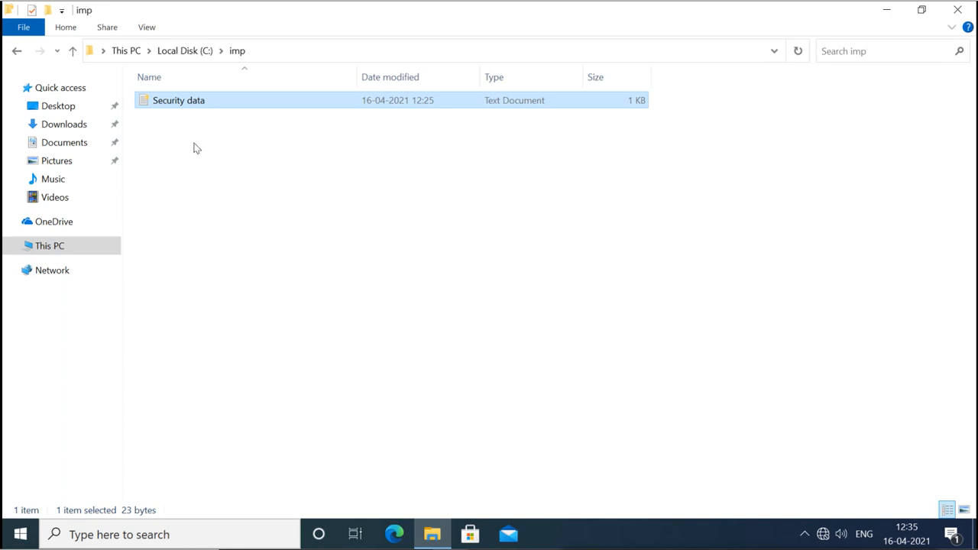
# Clear the imp folder's encryption attribute, applying it to the folder and all its contents.
pyautogui.click(73, 50)
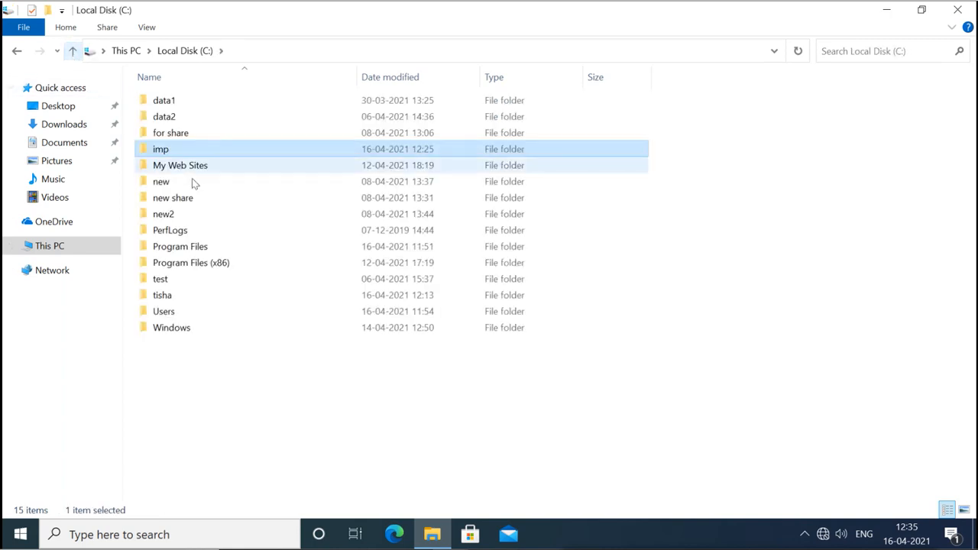
pyautogui.rightClick(165, 152)
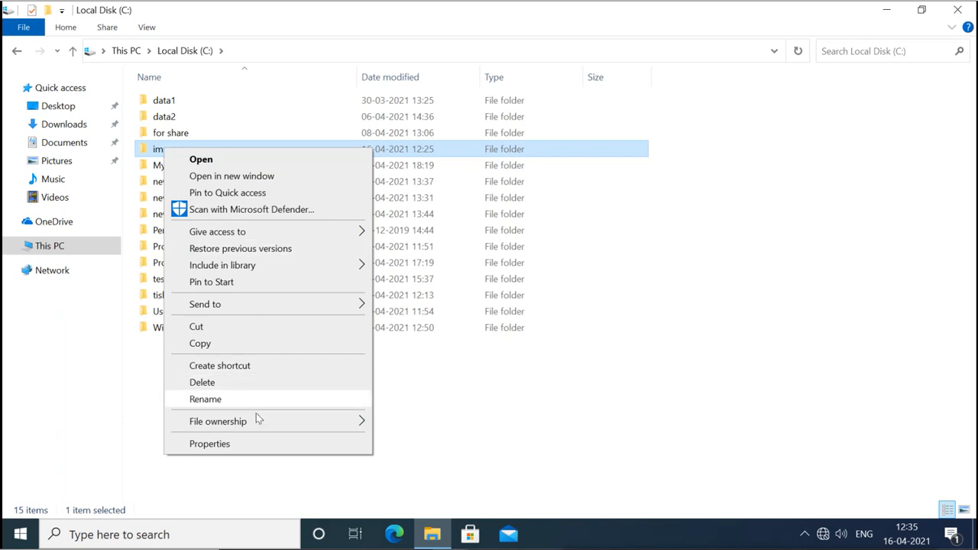
pyautogui.click(258, 445)
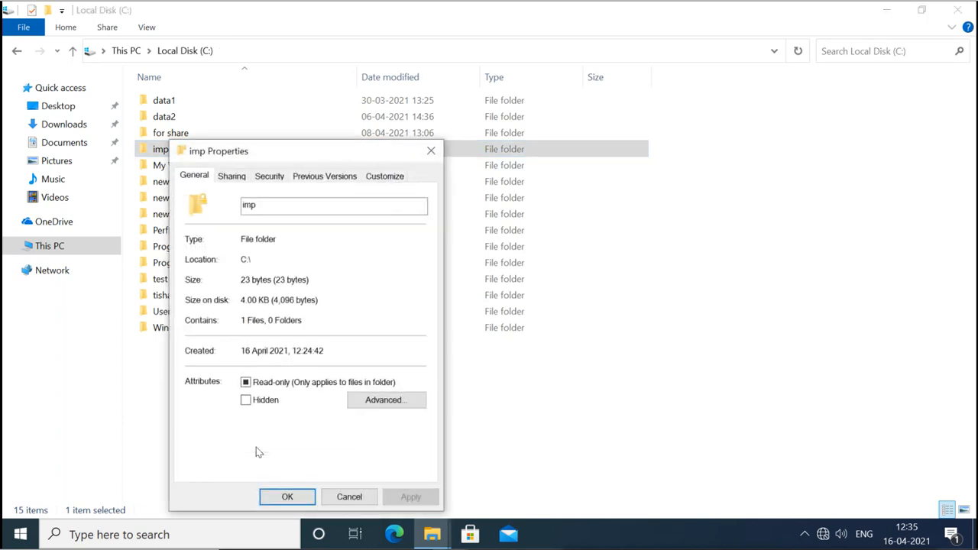
pyautogui.click(372, 400)
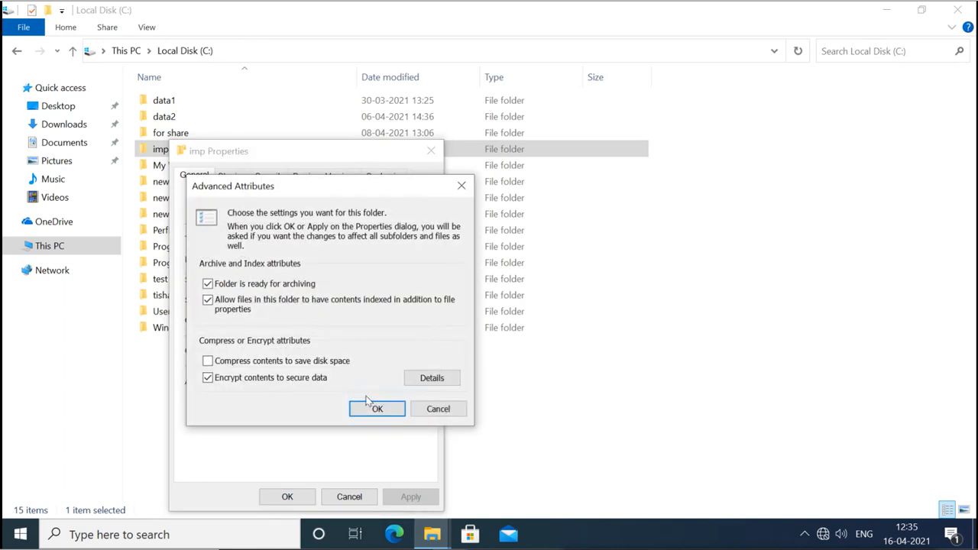
pyautogui.click(208, 378)
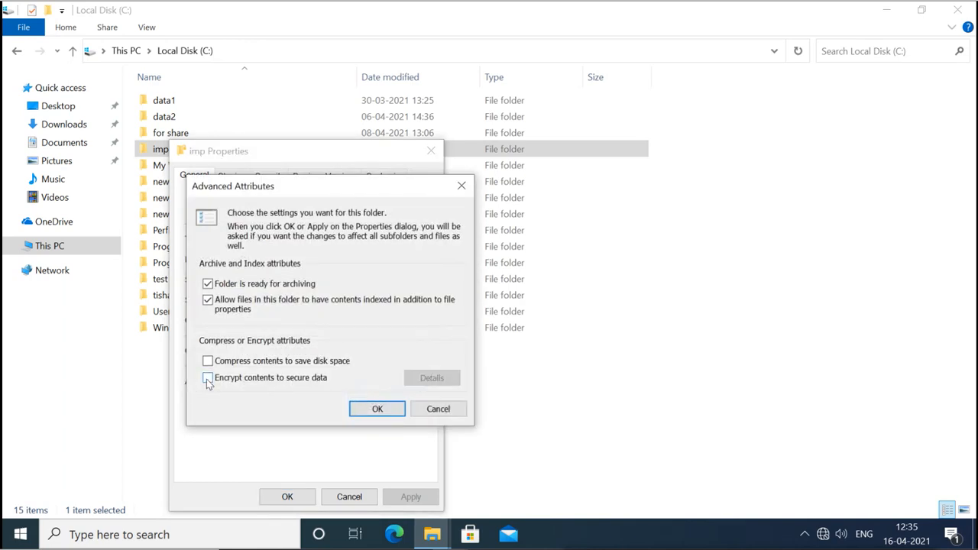
pyautogui.click(370, 408)
pyautogui.click(408, 496)
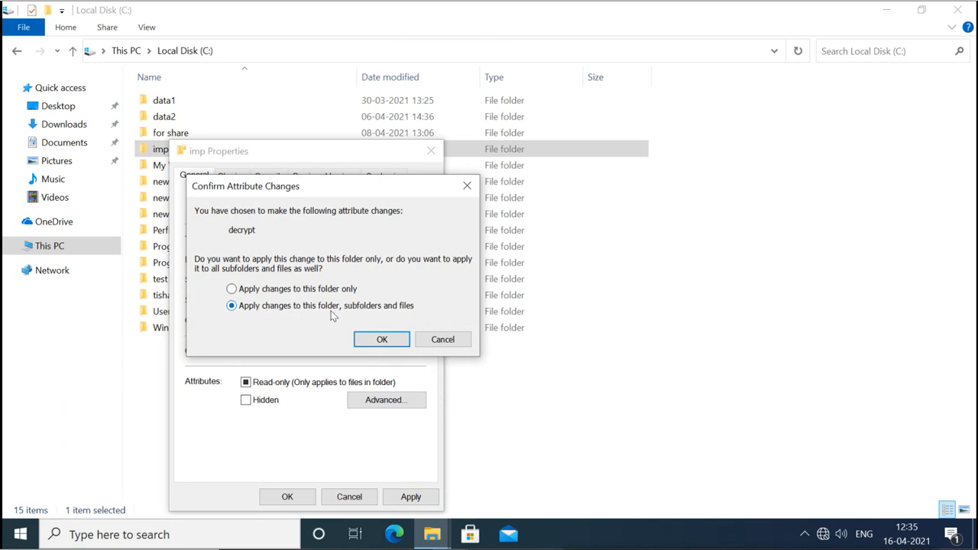
pyautogui.click(379, 339)
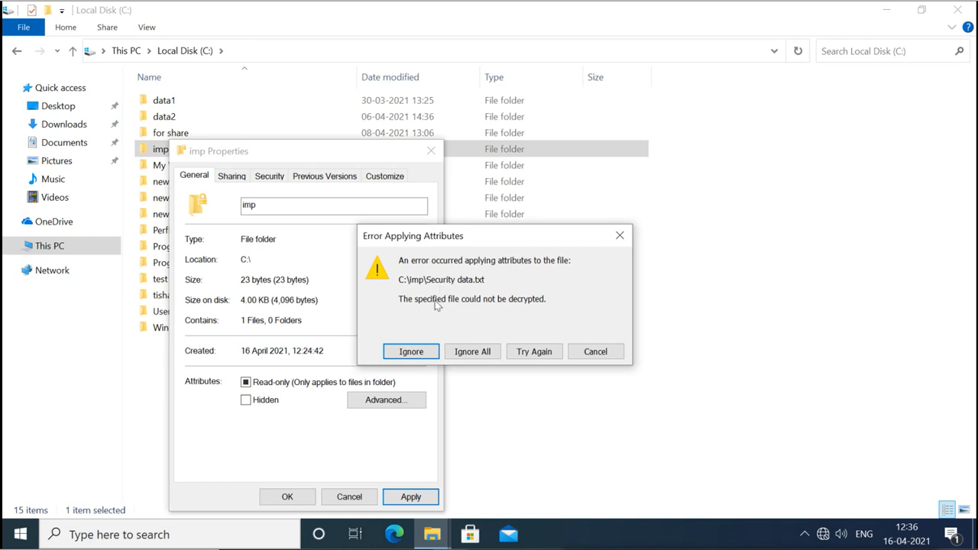
# Retry the failed decryption of Security data.txt, then ignore it and close imp Properties.
pyautogui.click(537, 360)
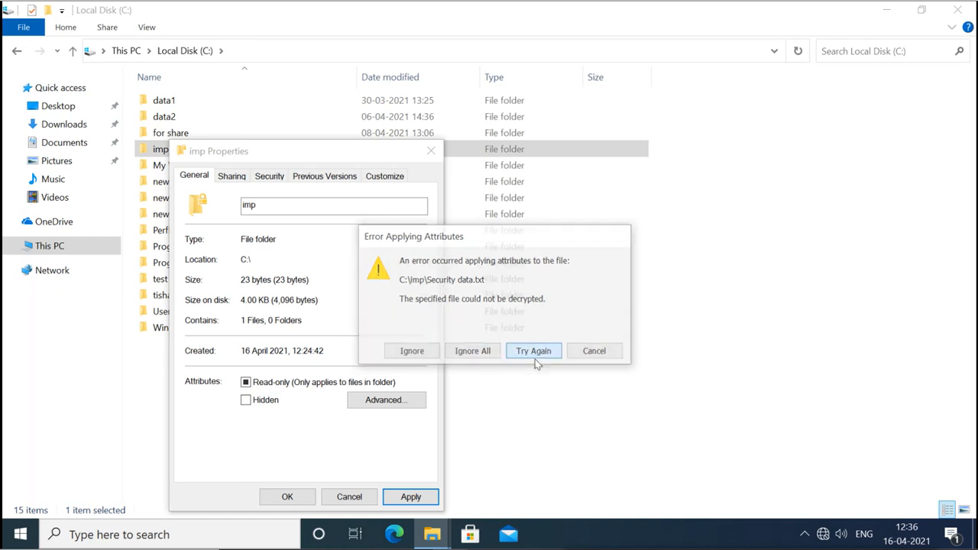
pyautogui.click(537, 359)
pyautogui.click(537, 359)
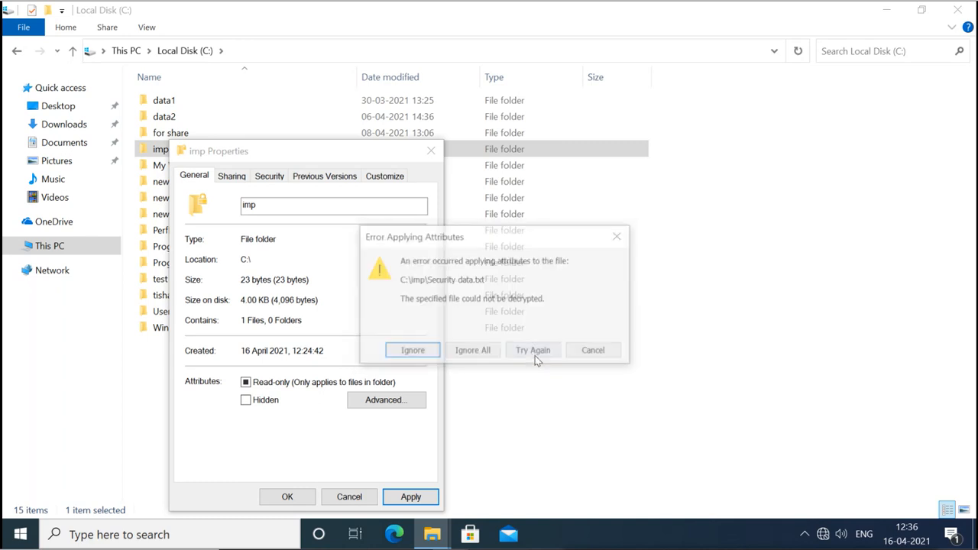
pyautogui.click(408, 350)
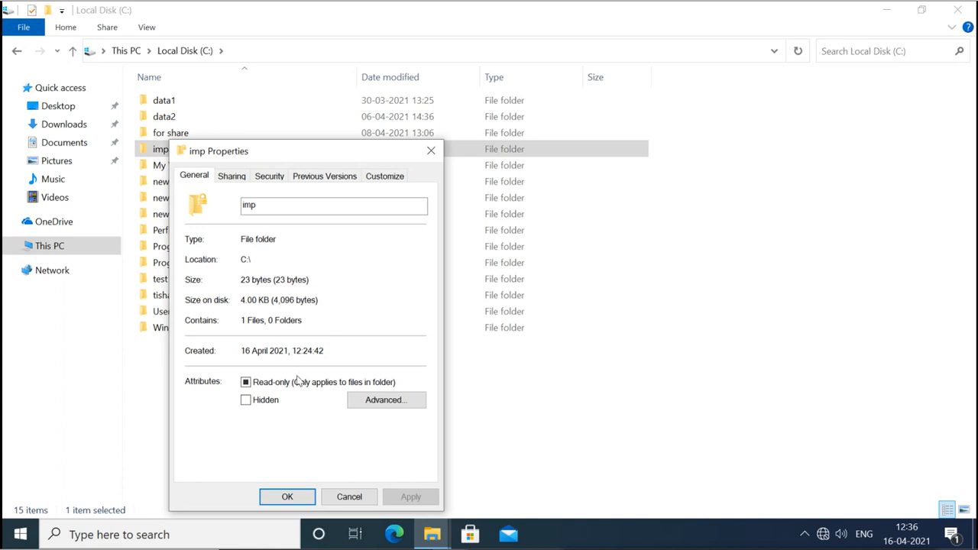
pyautogui.click(286, 498)
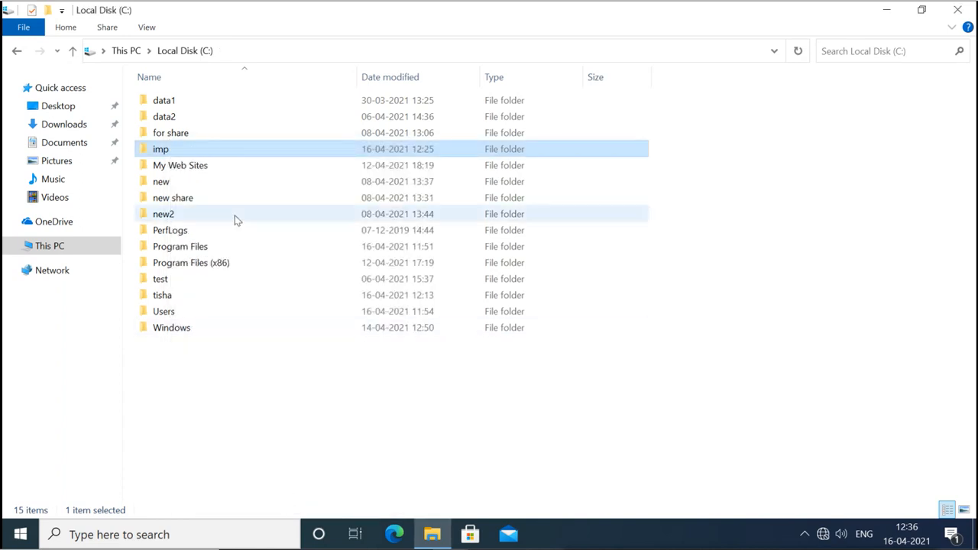
# Try opening Security data from imp, dismiss the access-denied error, and close the empty Notepad.
pyautogui.doubleClick(169, 151)
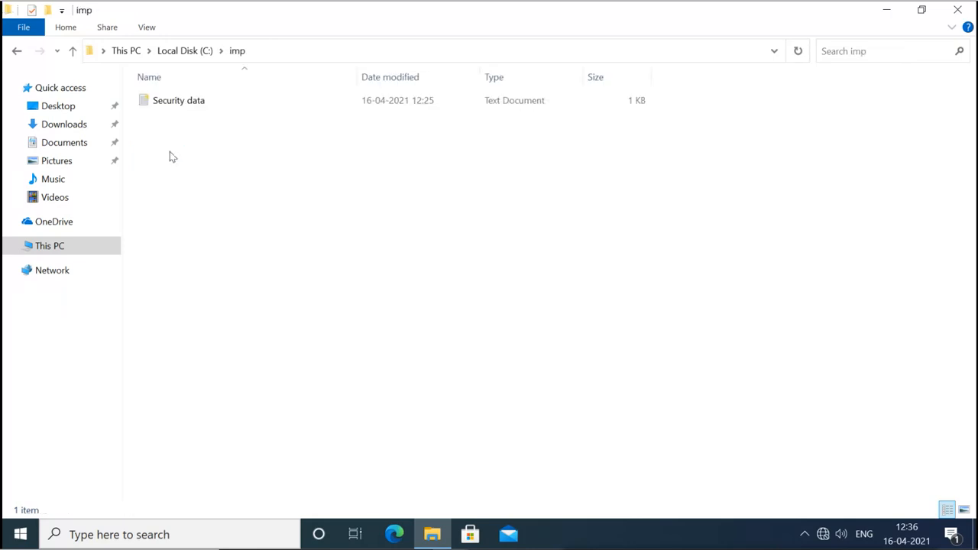
pyautogui.click(176, 104)
pyautogui.doubleClick(176, 103)
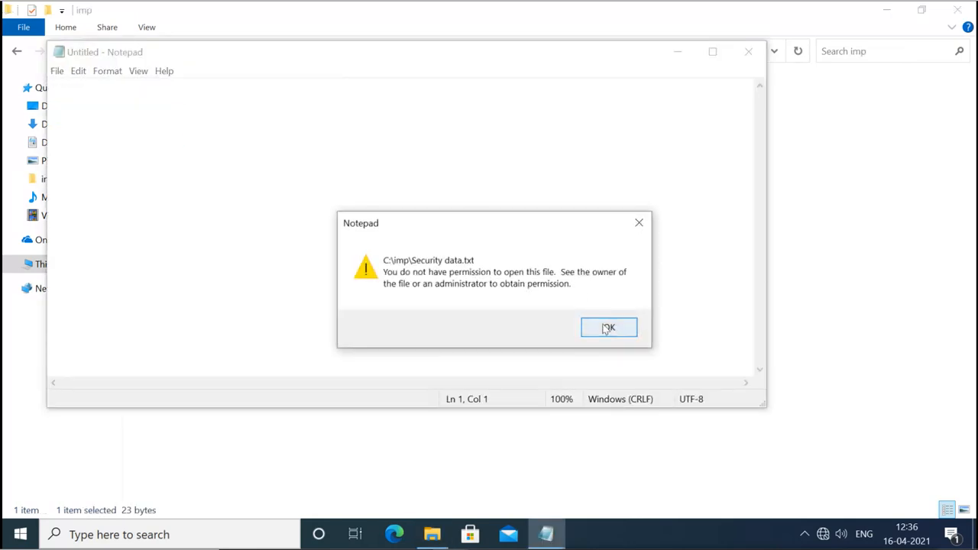
pyautogui.click(604, 327)
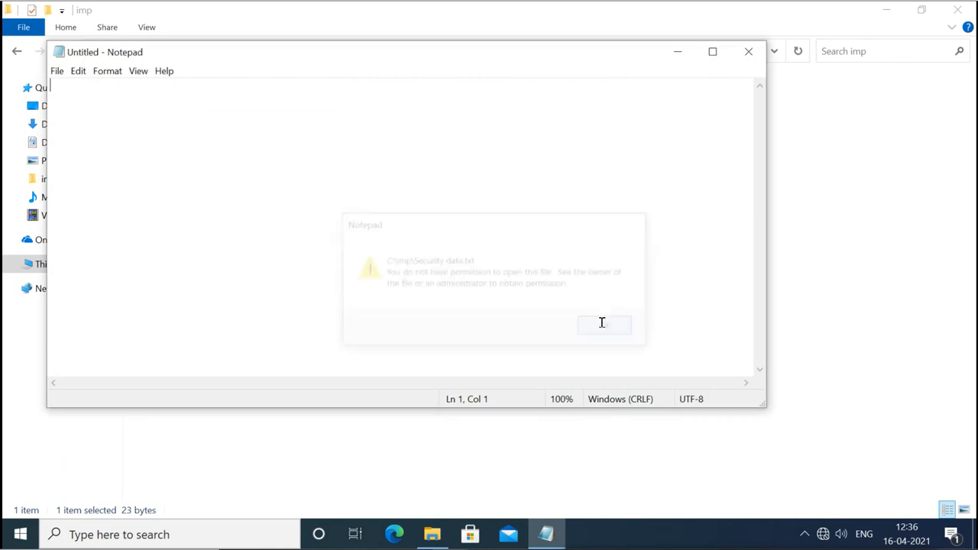
pyautogui.click(743, 58)
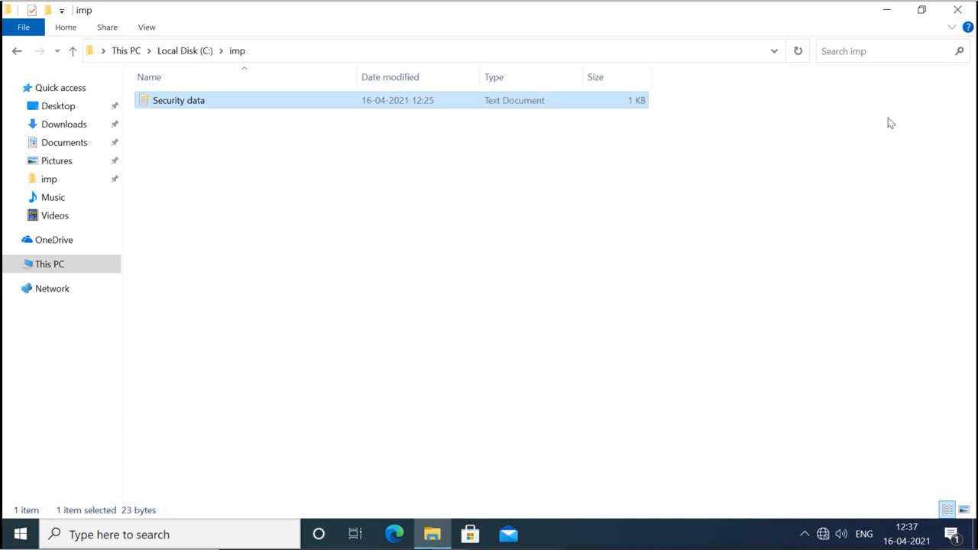
# Close the imp window and sign out of the Administrator account from the Start menu.
pyautogui.click(957, 10)
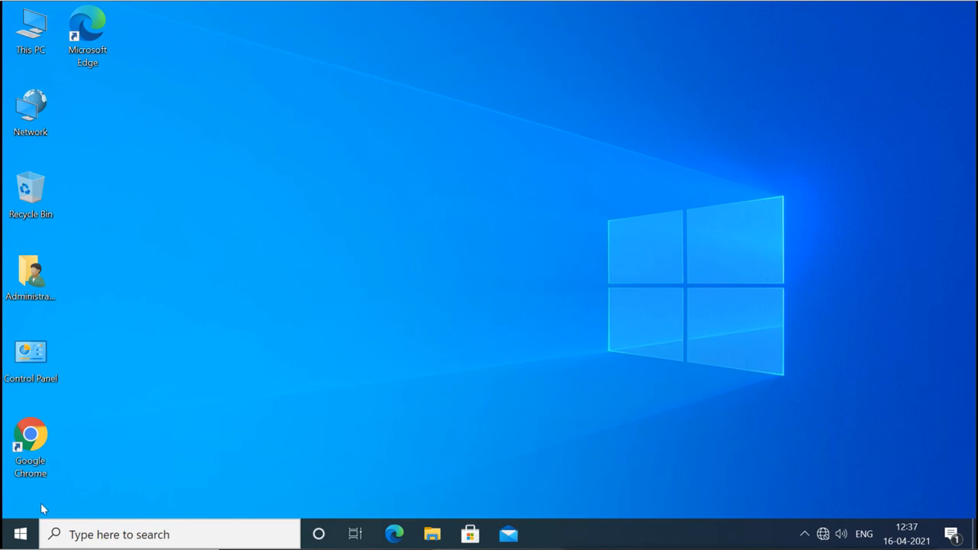
pyautogui.click(22, 535)
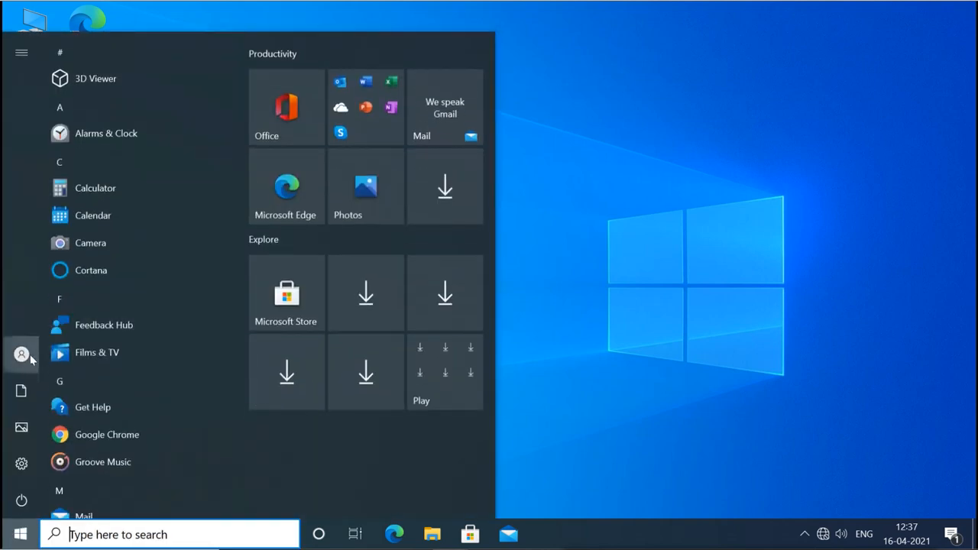
pyautogui.moveTo(21, 354)
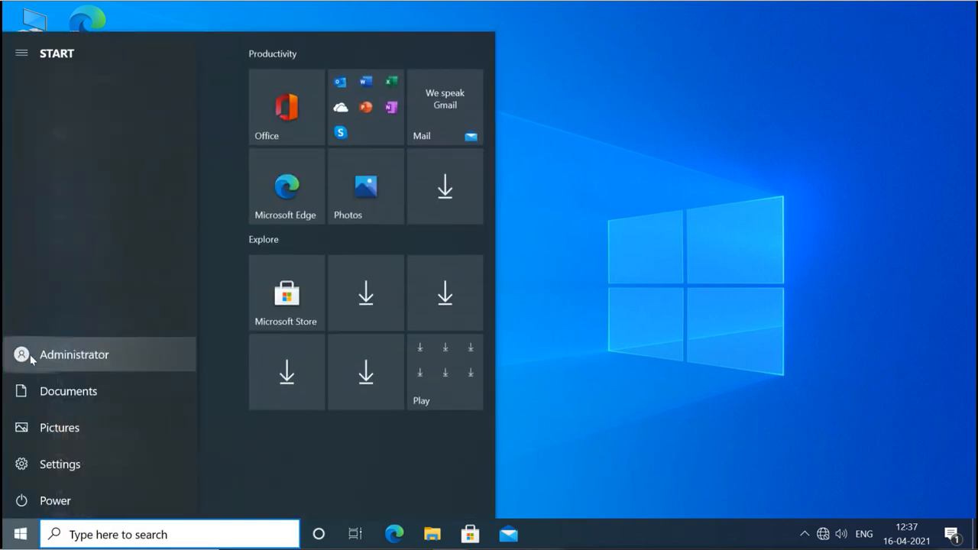
pyautogui.click(87, 355)
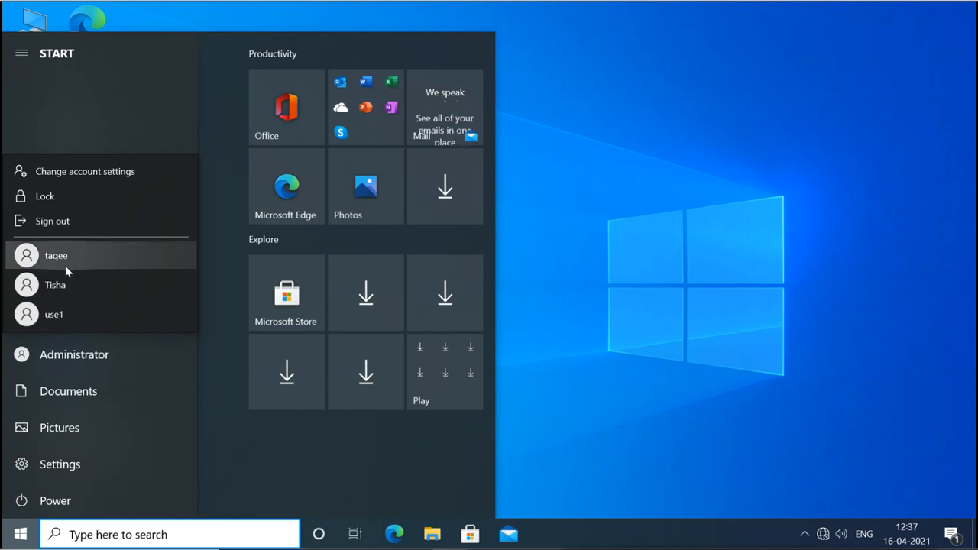
pyautogui.click(85, 222)
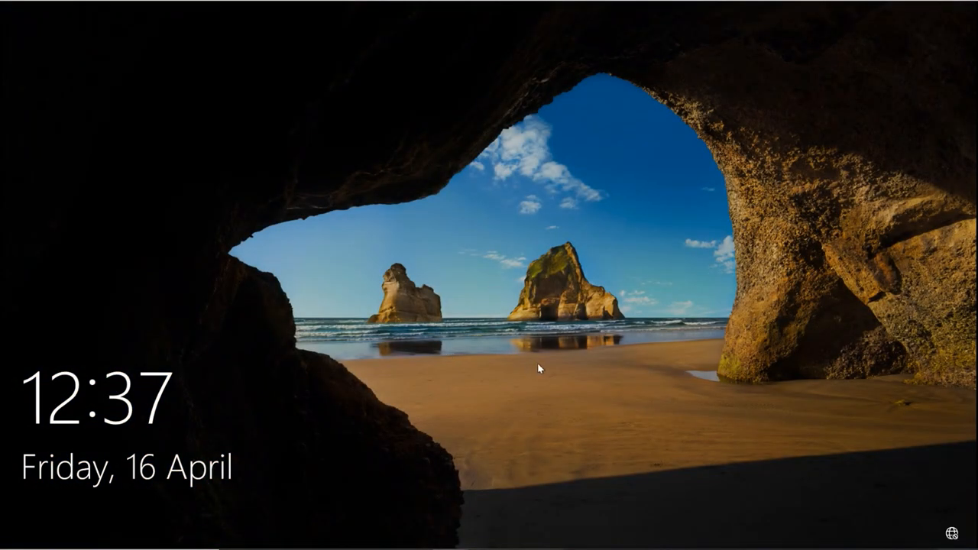
# Sign in as the other, non-owner user by entering that account's password.
pyautogui.click(537, 369)
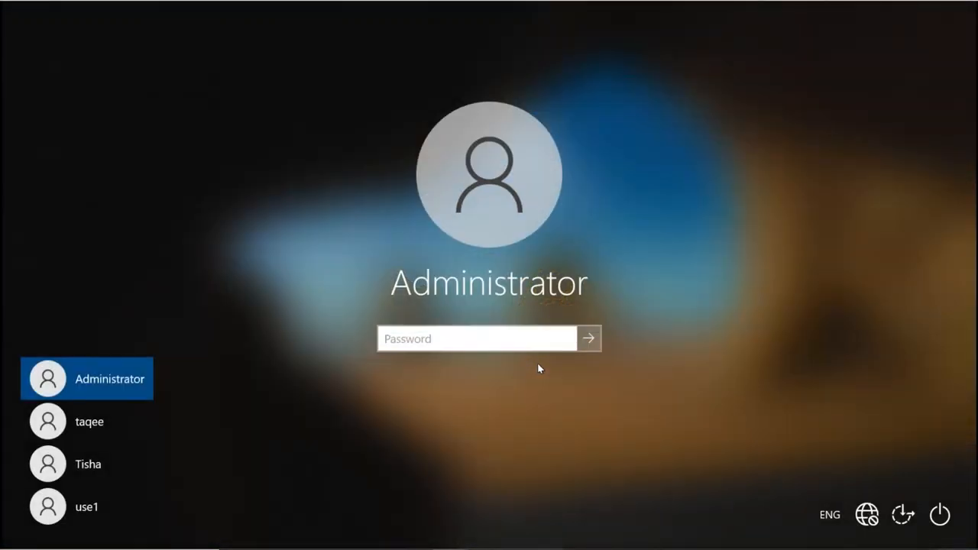
pyautogui.click(90, 502)
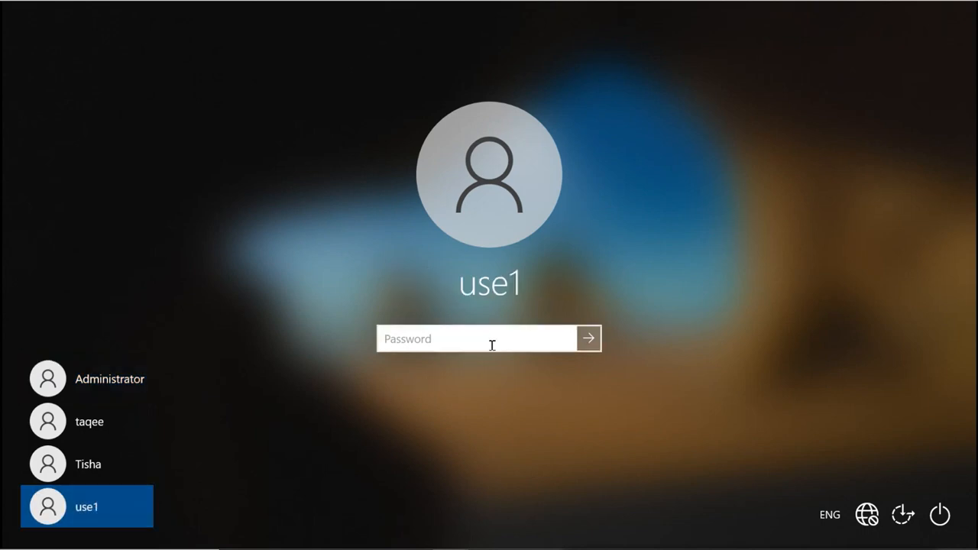
pyautogui.write('123')
pyautogui.press('Return')
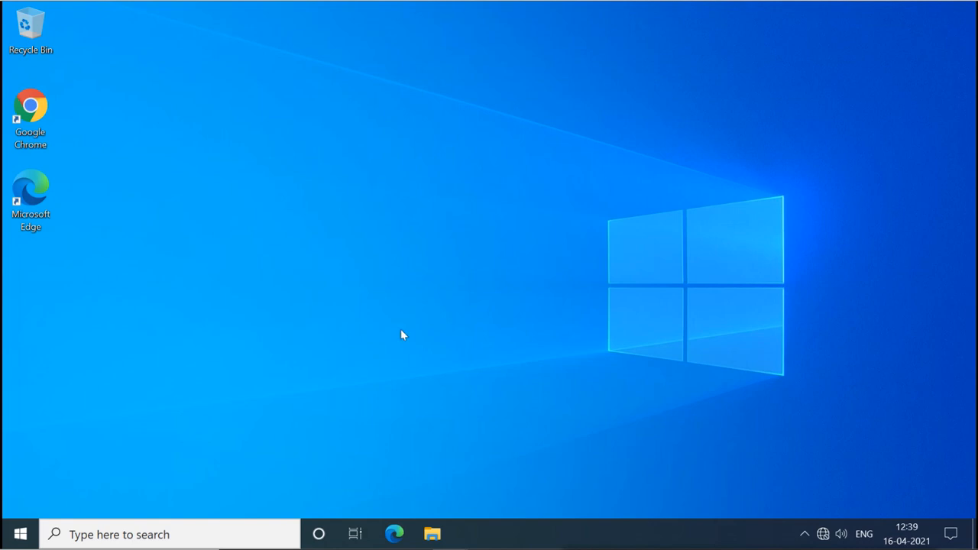
# Open a maximized File Explorer and browse This PC > Local Disk (C:) > imp.
pyautogui.click(432, 534)
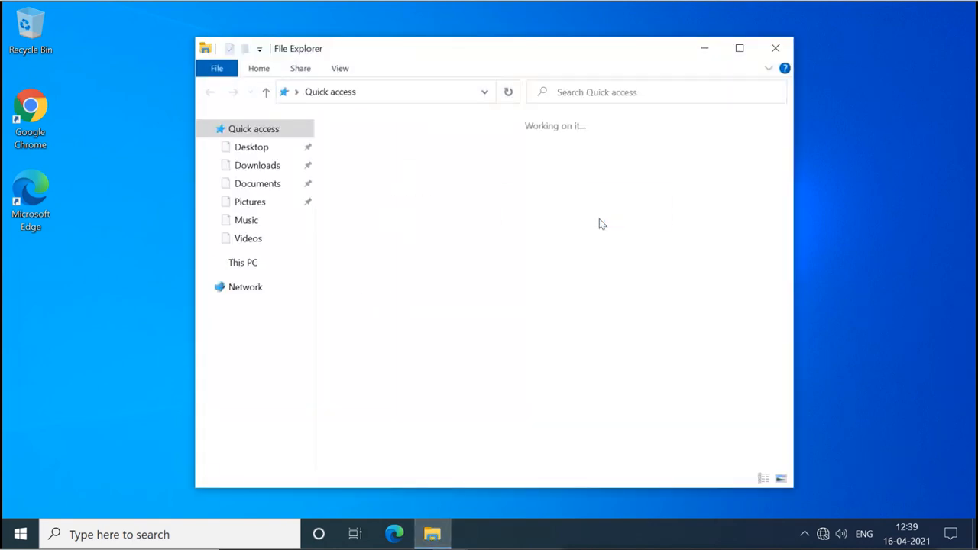
pyautogui.click(738, 49)
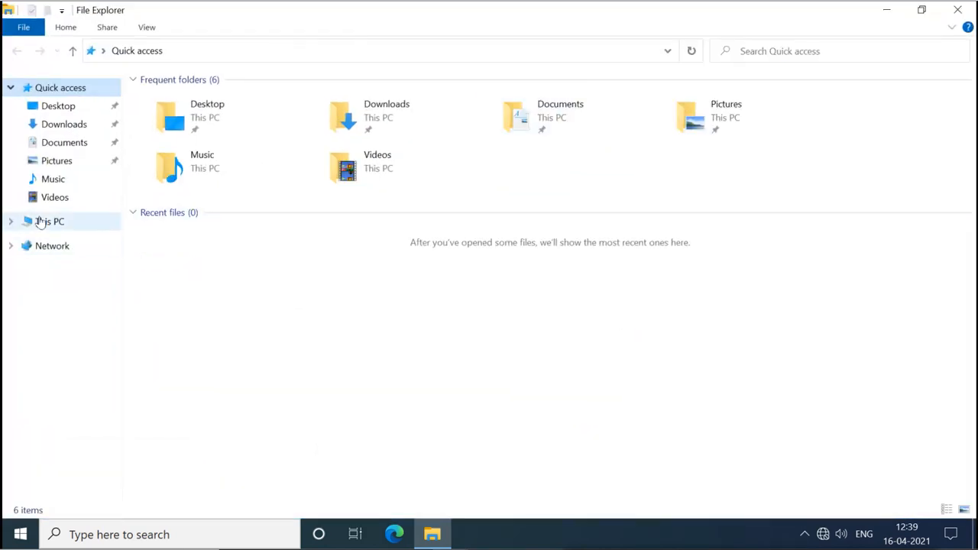
pyautogui.click(46, 221)
pyautogui.doubleClick(224, 218)
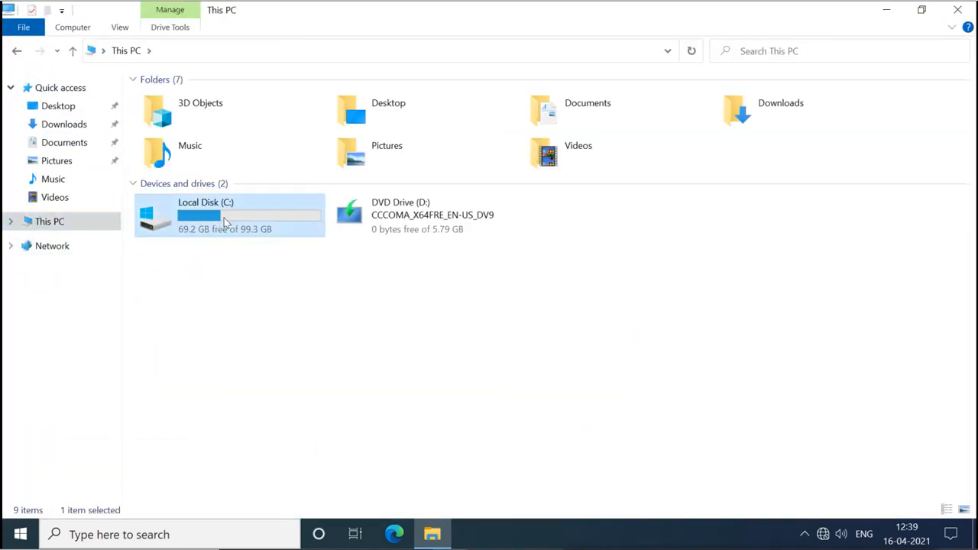
pyautogui.doubleClick(178, 150)
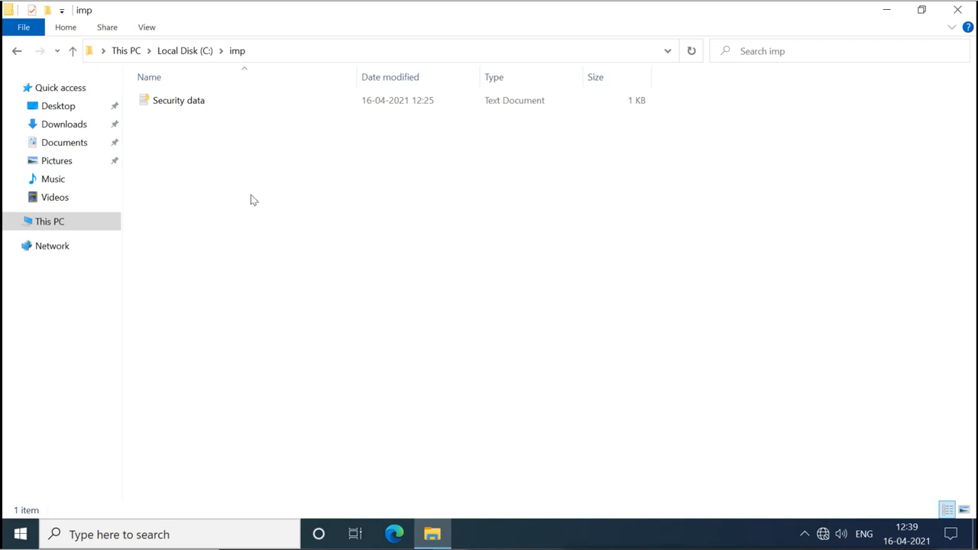
pyautogui.doubleClick(188, 110)
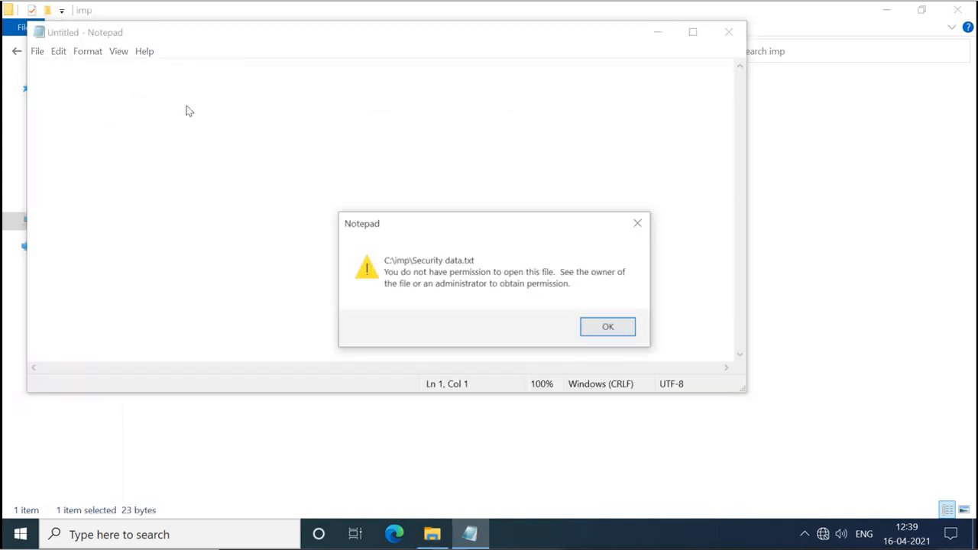
pyautogui.click(598, 327)
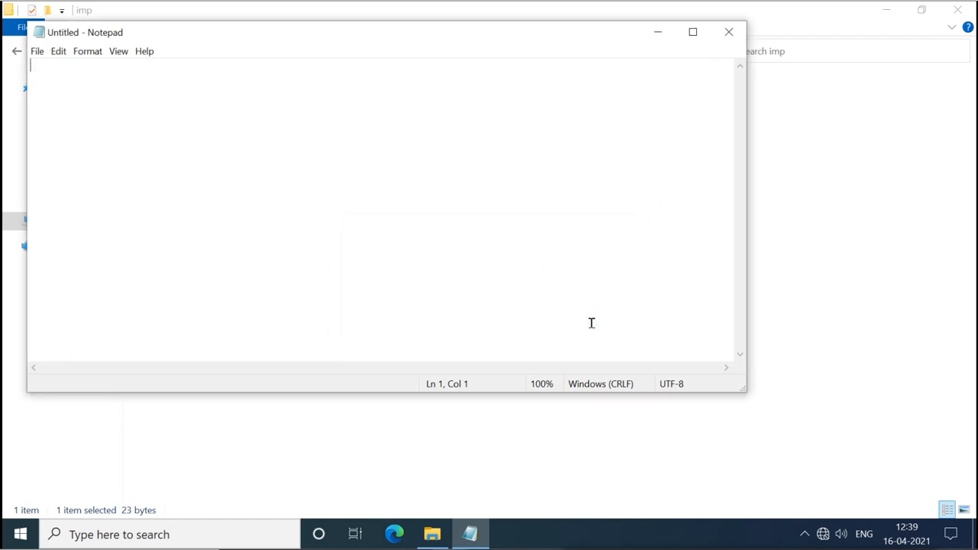
pyautogui.click(729, 34)
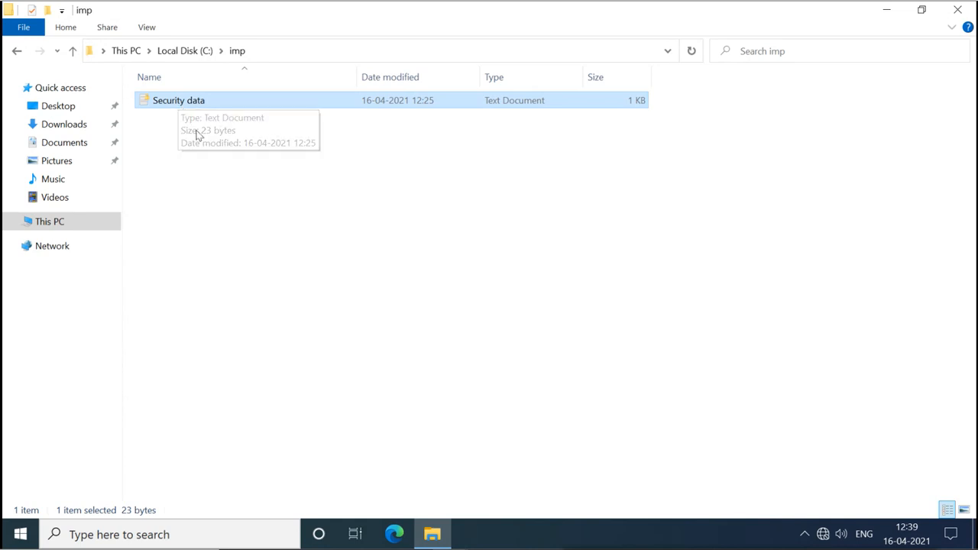
pyautogui.click(214, 176)
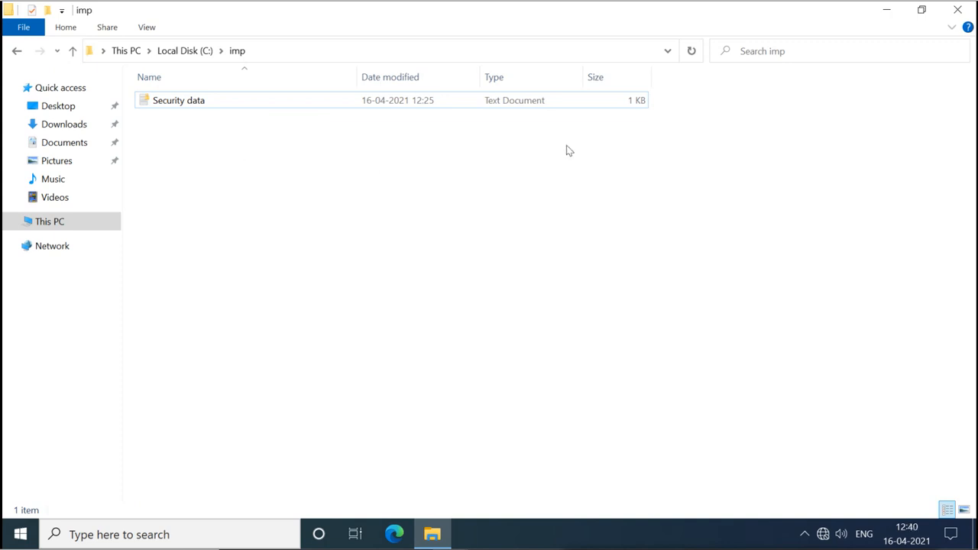
pyautogui.click(958, 10)
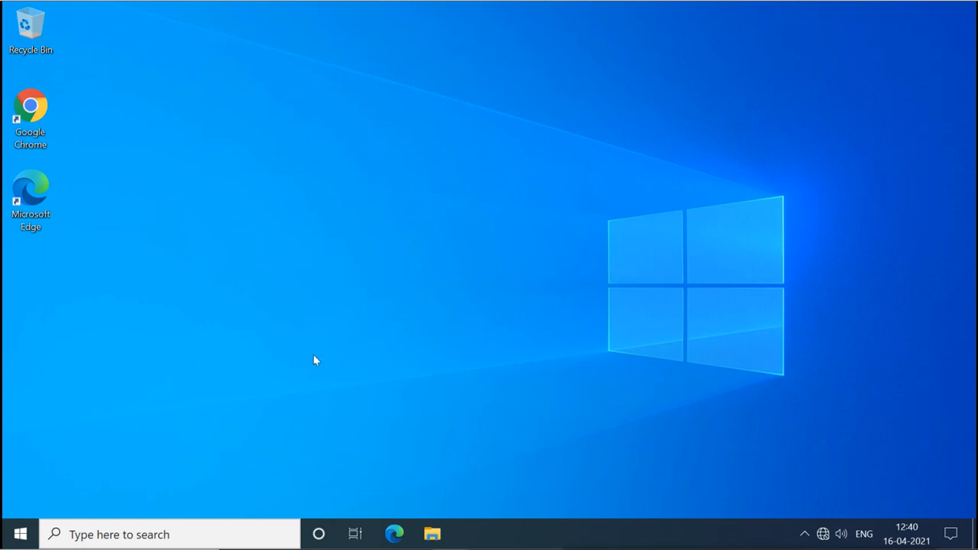
# Sign out of the current account from the Start menu and sign in as the encrypted file's owner with her password.
pyautogui.click(21, 533)
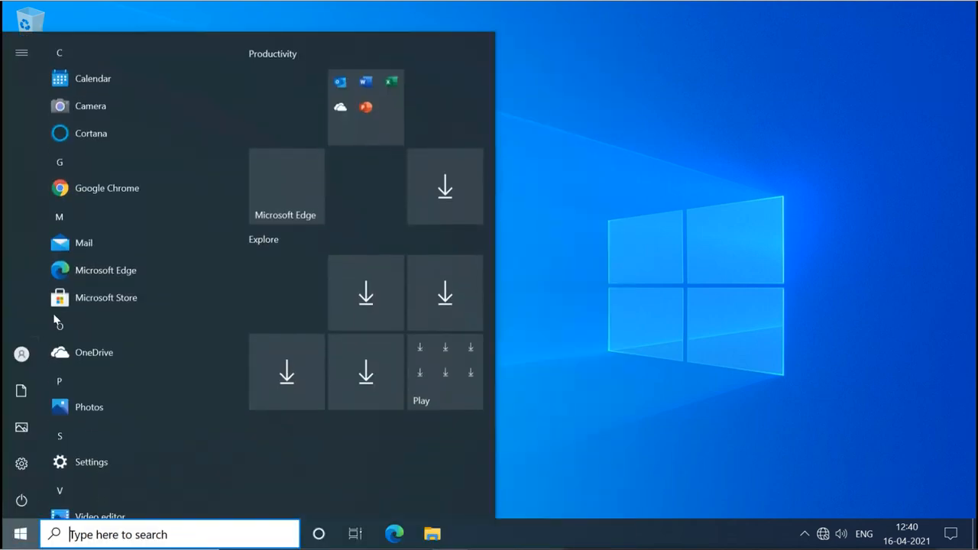
pyautogui.moveTo(37, 353)
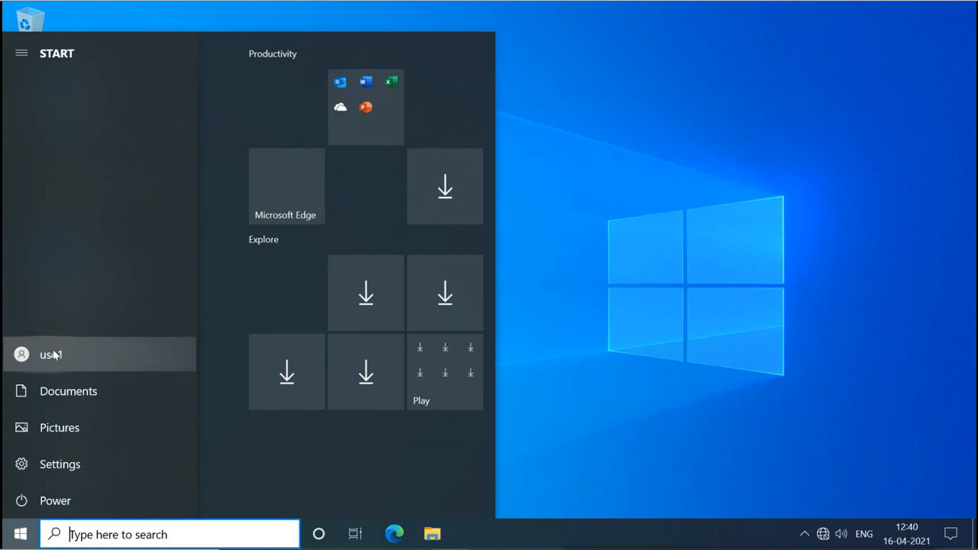
pyautogui.click(53, 354)
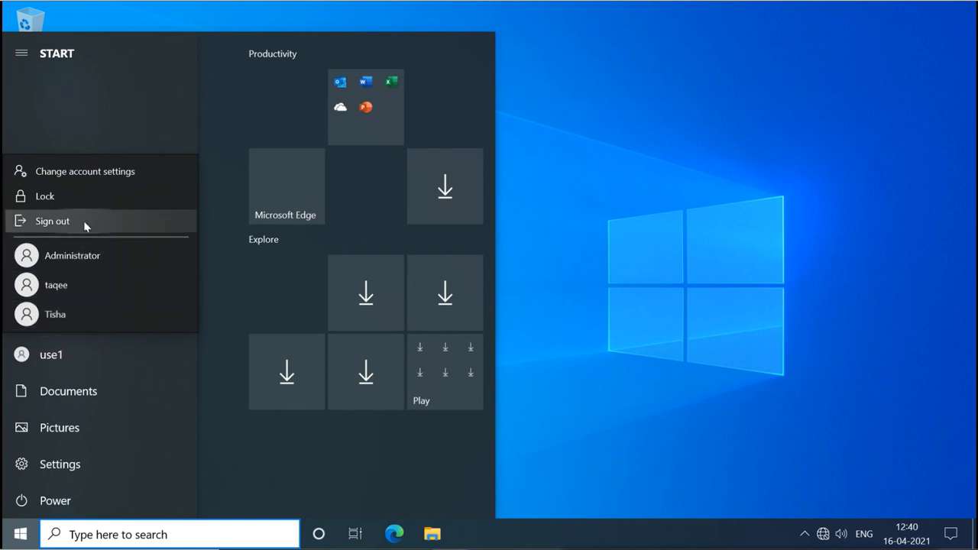
pyautogui.click(52, 221)
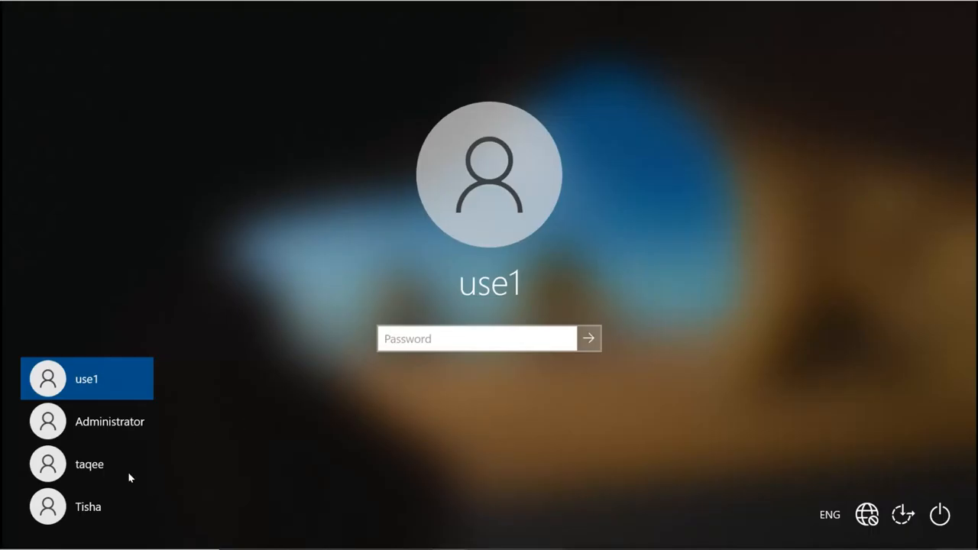
pyautogui.click(95, 507)
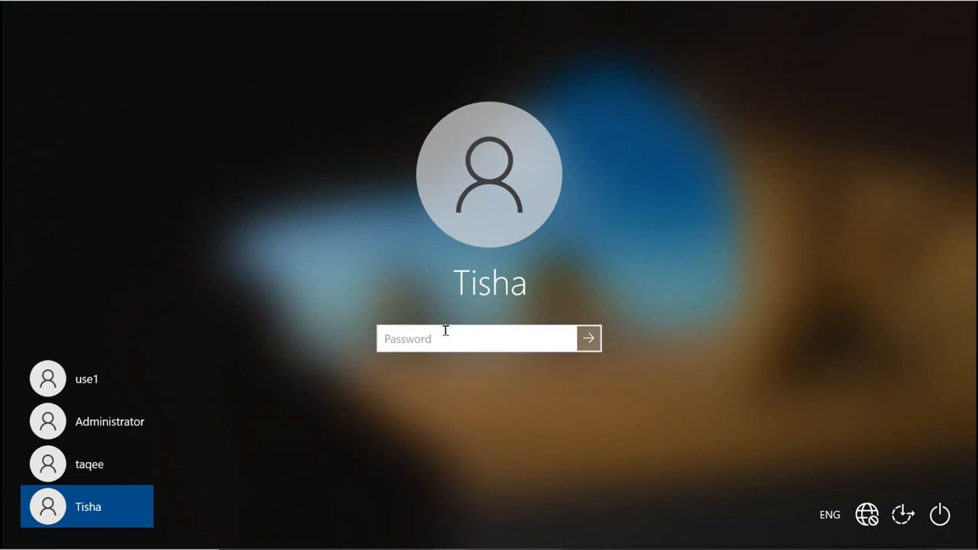
pyautogui.write('•••')
pyautogui.press('Return')
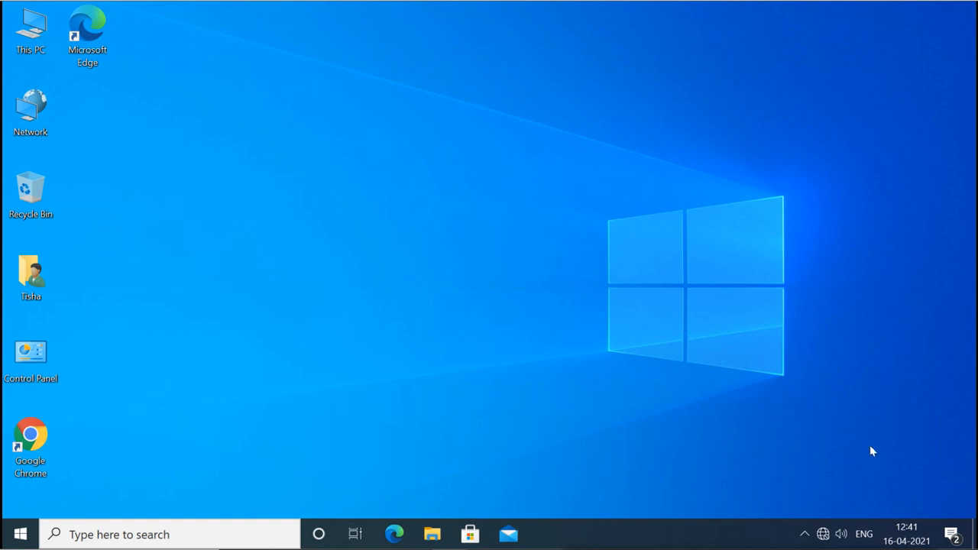
# Dismiss the notifications panel and open Local Disk (C:) through This PC in File Explorer.
pyautogui.click(953, 536)
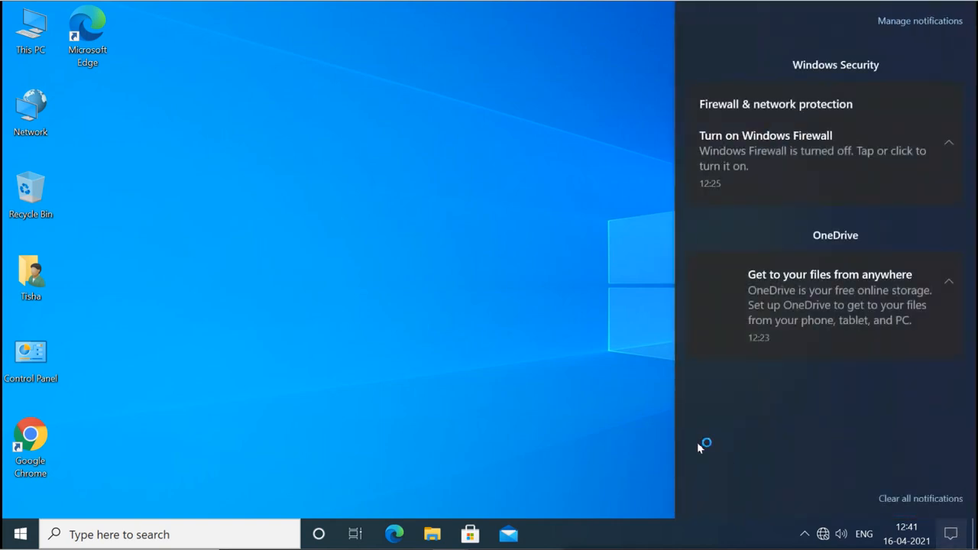
pyautogui.click(616, 391)
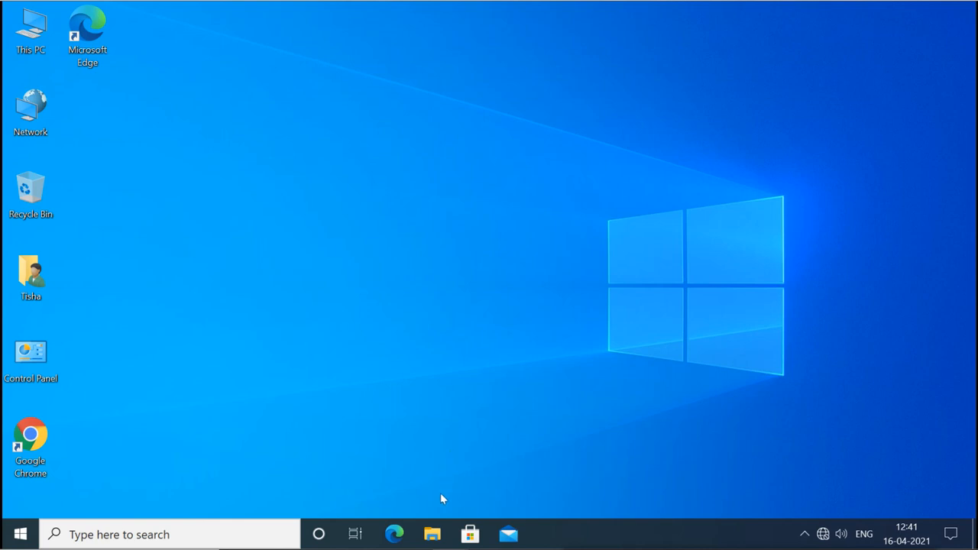
pyautogui.click(432, 536)
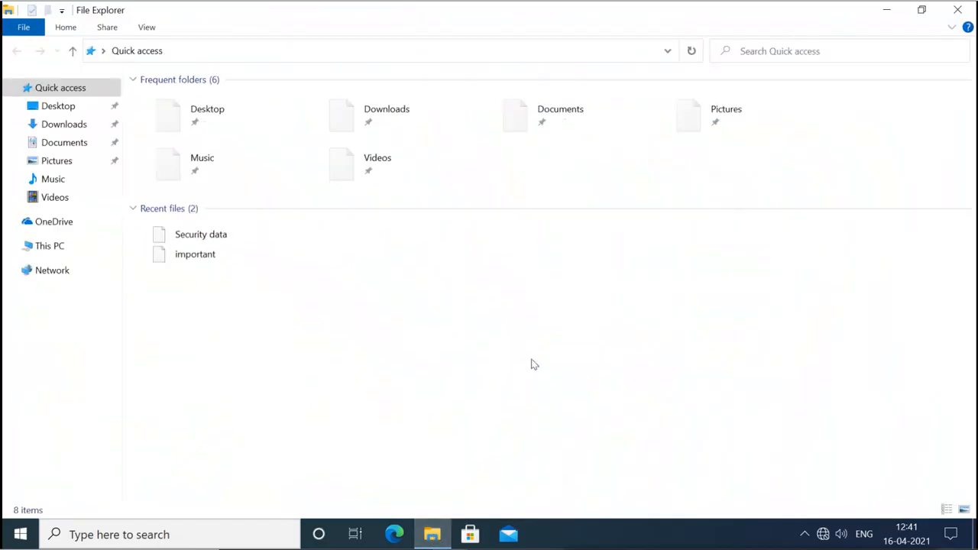
pyautogui.click(49, 248)
pyautogui.doubleClick(248, 217)
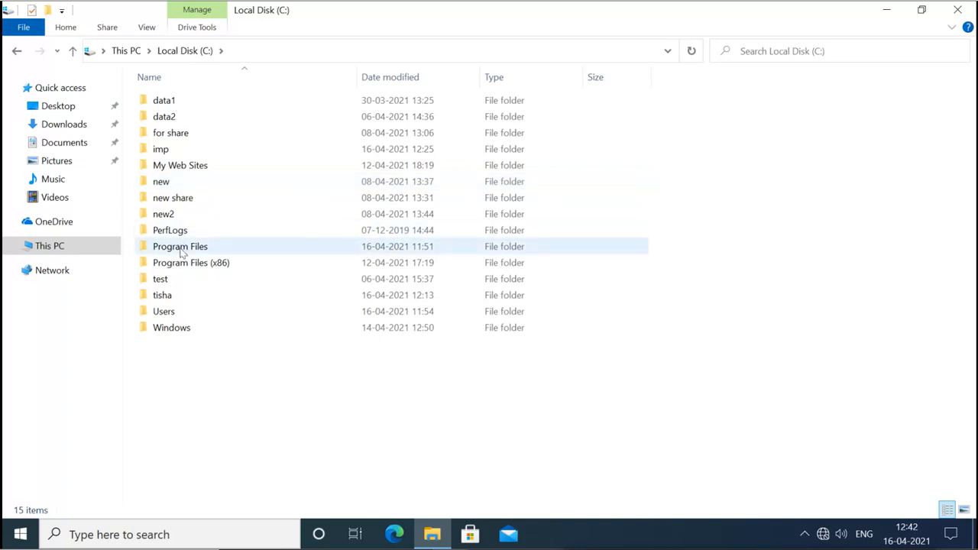
# Glance at the drive's properties, then check the imp folder's advanced attributes and close with OK.
pyautogui.rightClick(171, 152)
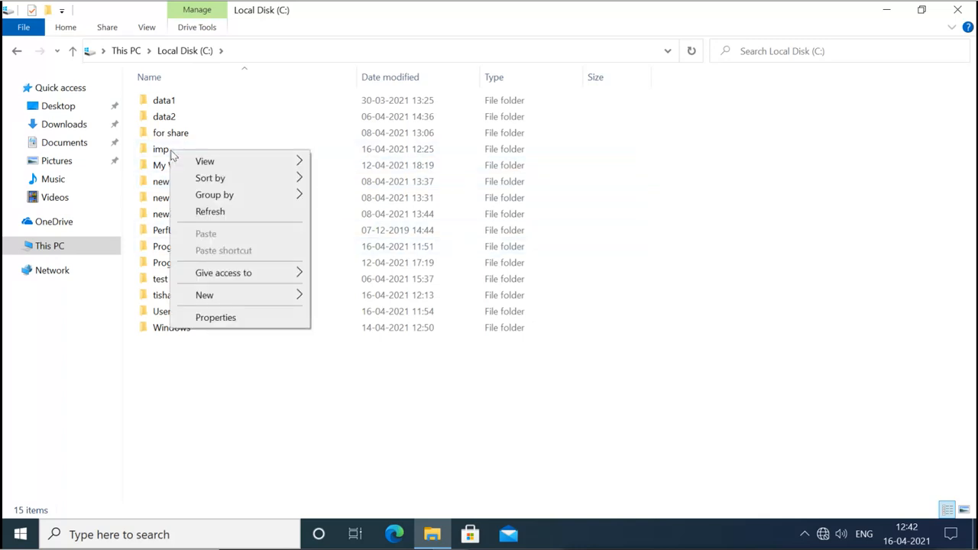
pyautogui.click(216, 317)
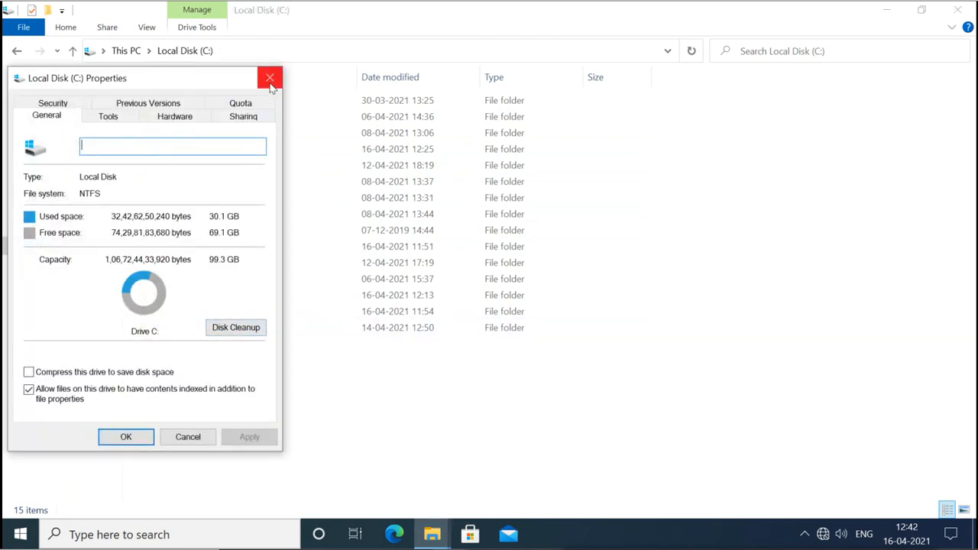
pyautogui.click(270, 77)
pyautogui.rightClick(160, 151)
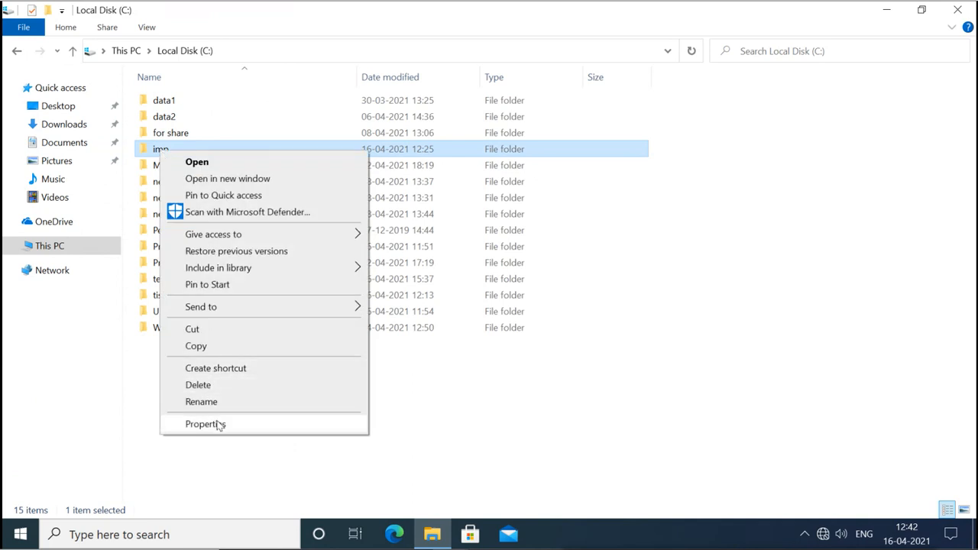
pyautogui.click(216, 421)
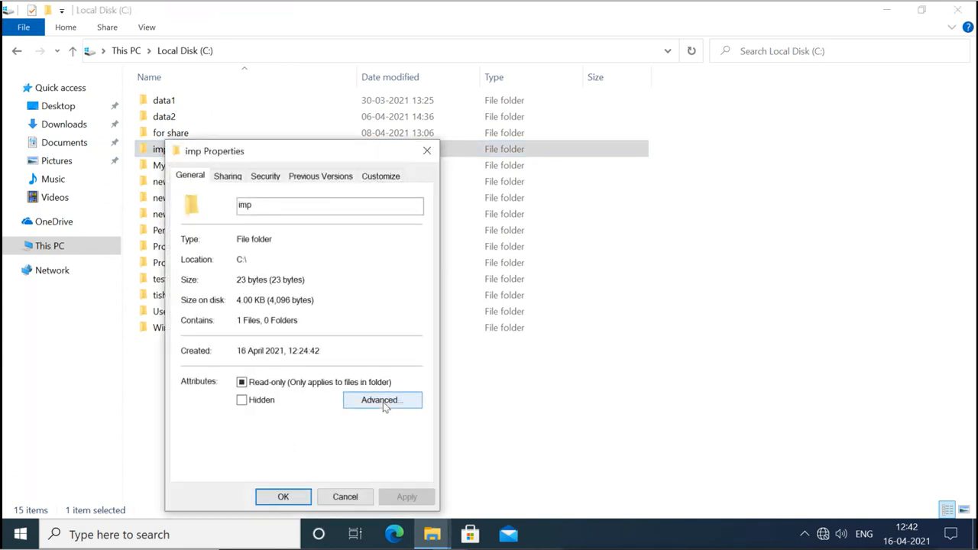
pyautogui.click(385, 406)
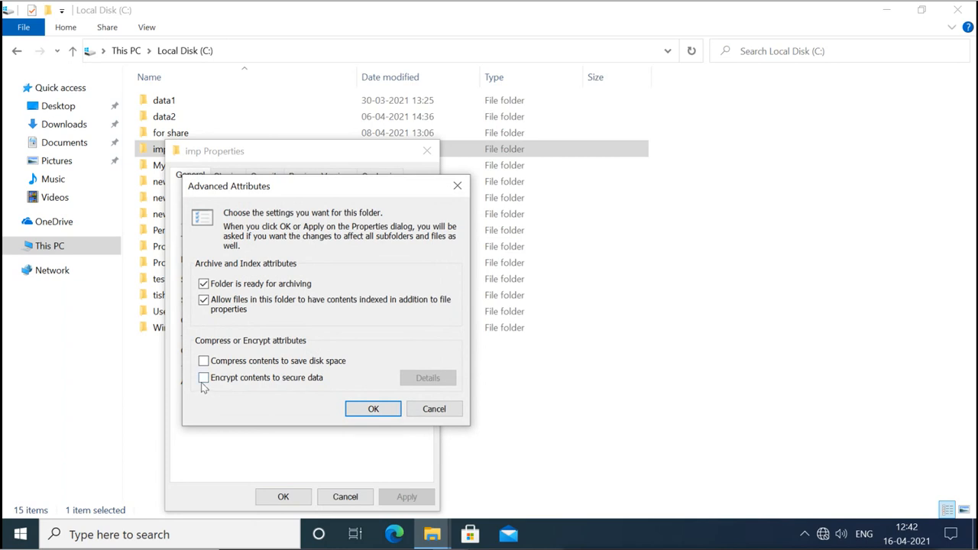
pyautogui.click(372, 408)
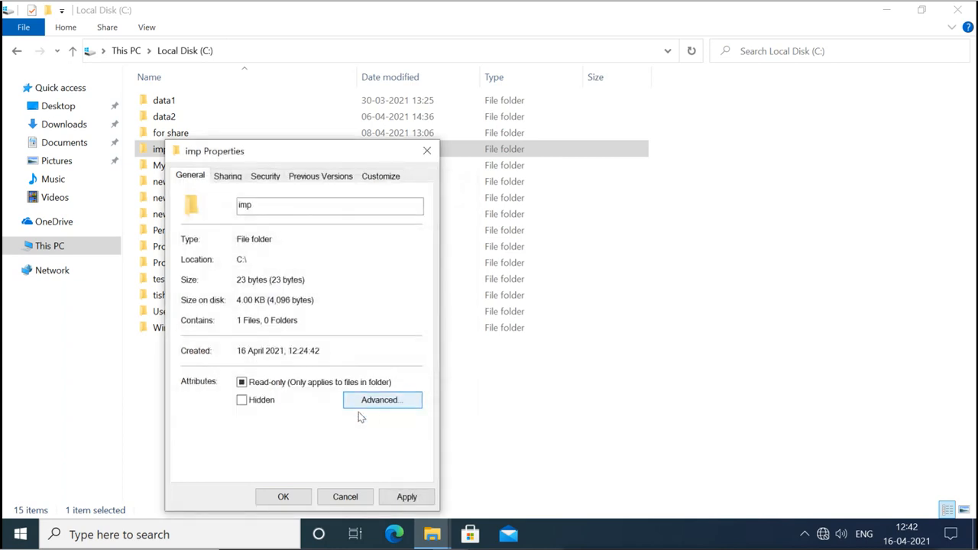
pyautogui.click(282, 496)
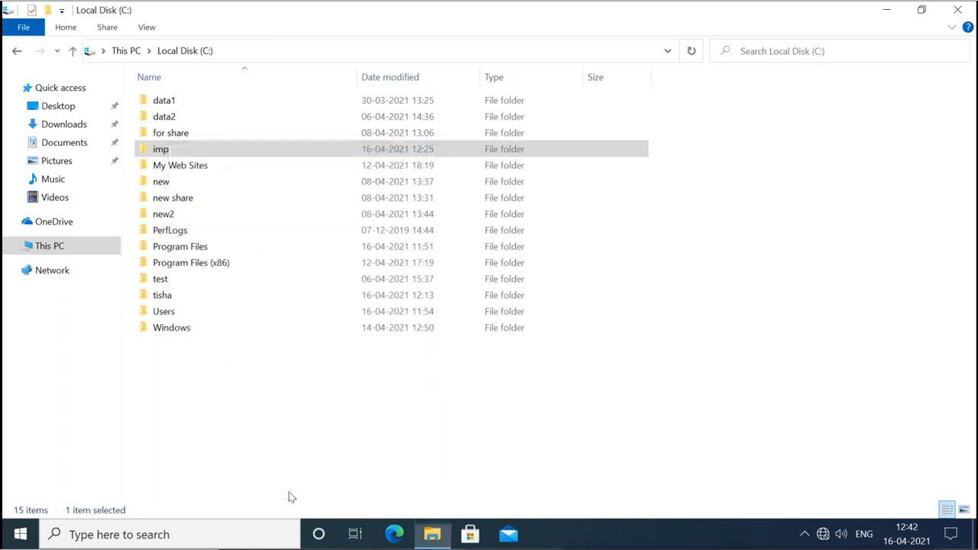
# Inside imp, open Security data's advanced attributes and view the Details list of users with access.
pyautogui.doubleClick(163, 150)
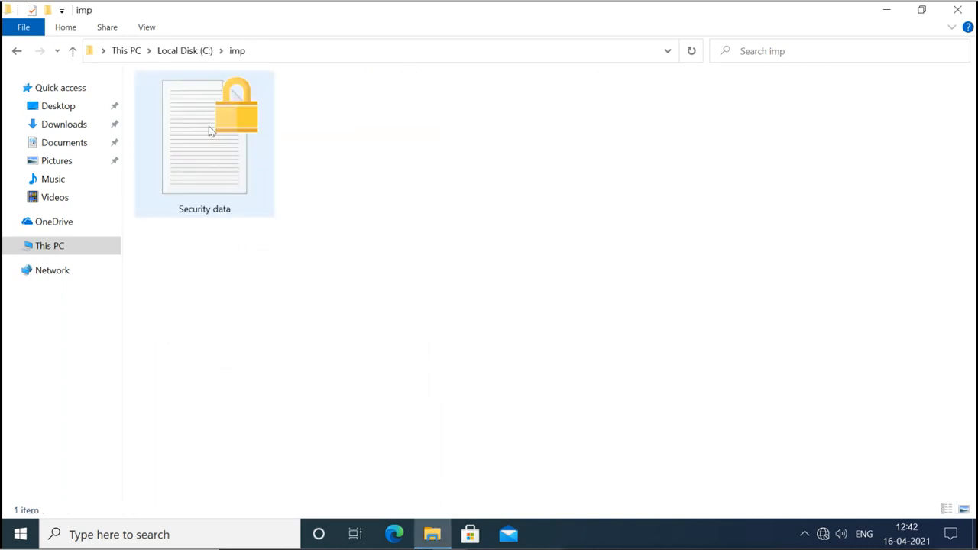
pyautogui.click(209, 126)
pyautogui.rightClick(208, 126)
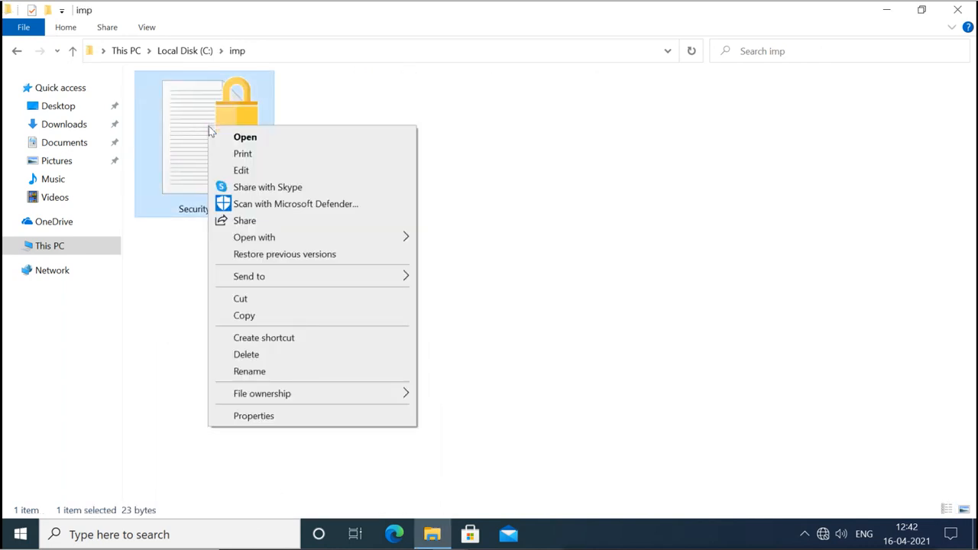
pyautogui.click(264, 415)
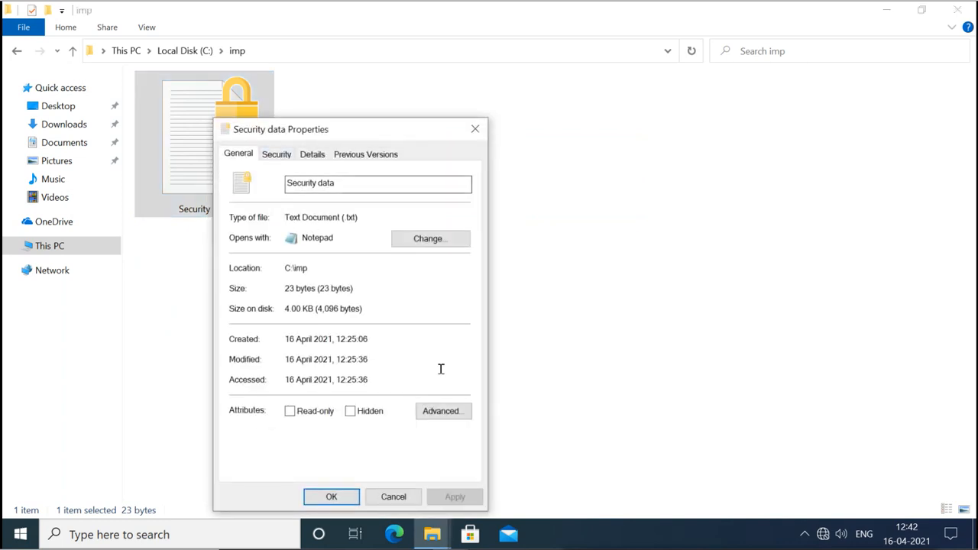
pyautogui.click(447, 414)
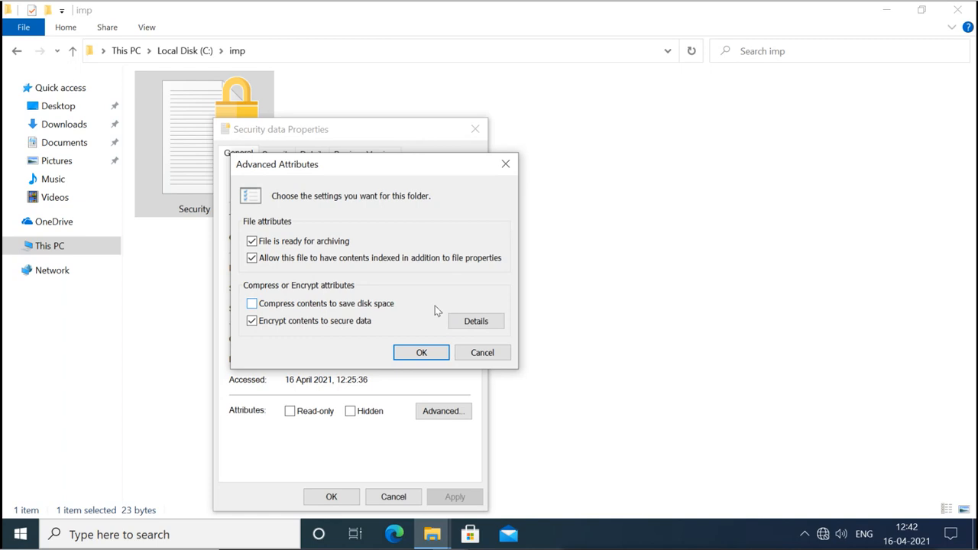
pyautogui.click(482, 325)
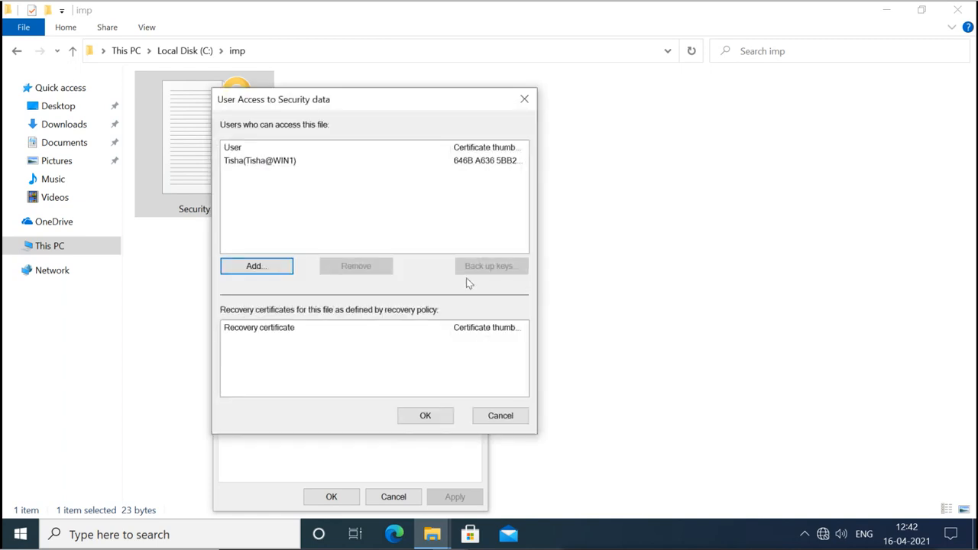
# Review the encryption certificate's properties from the Add user certificate picker, then close both dialogs.
pyautogui.click(269, 169)
pyautogui.click(269, 175)
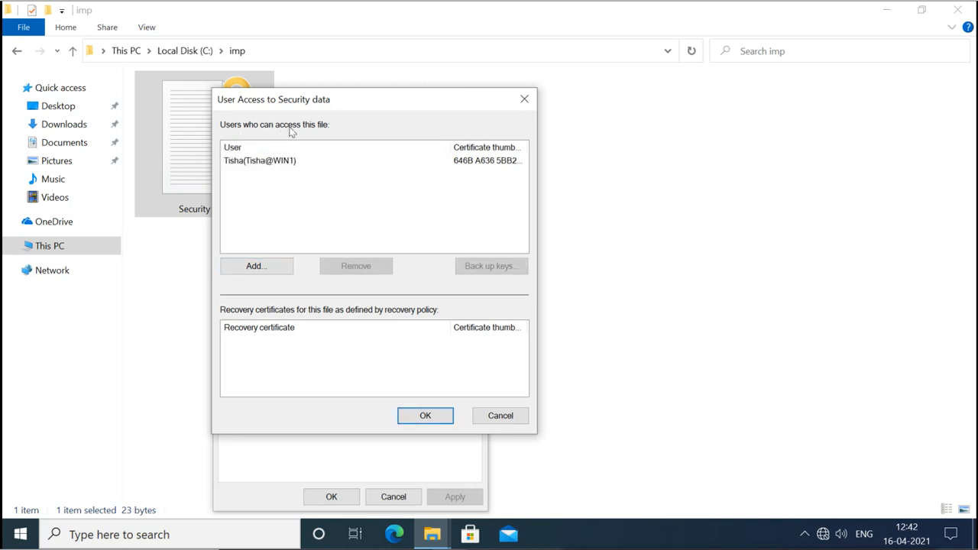
pyautogui.click(258, 160)
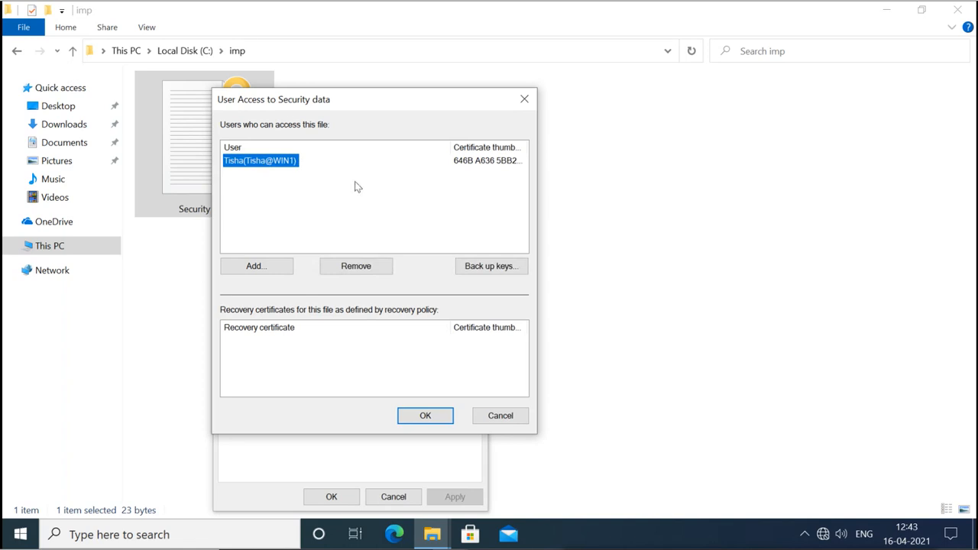
pyautogui.click(262, 265)
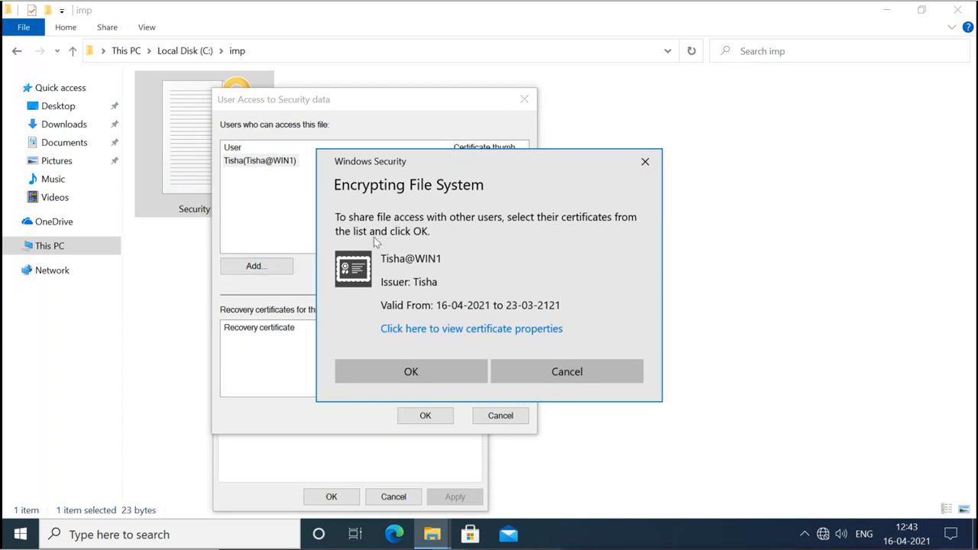
pyautogui.click(458, 329)
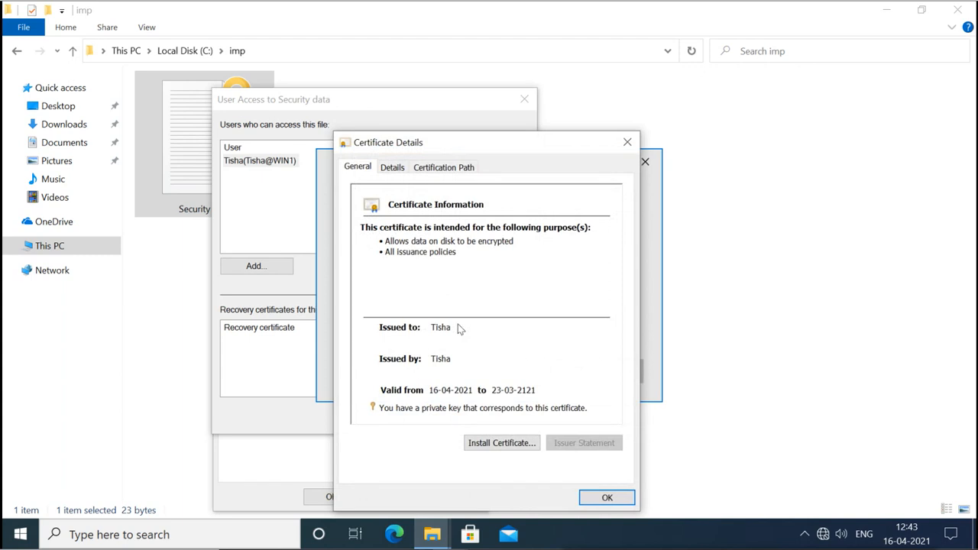
pyautogui.click(595, 497)
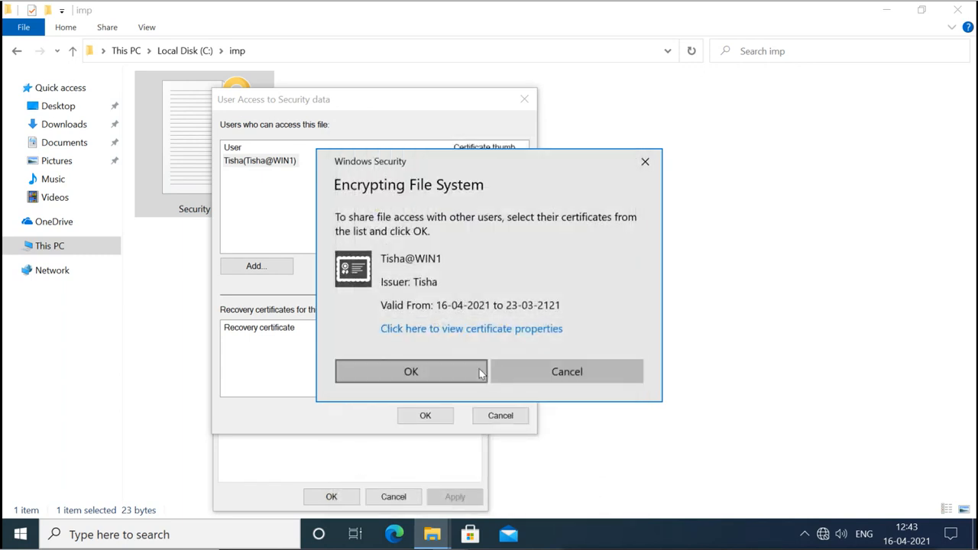
pyautogui.click(446, 371)
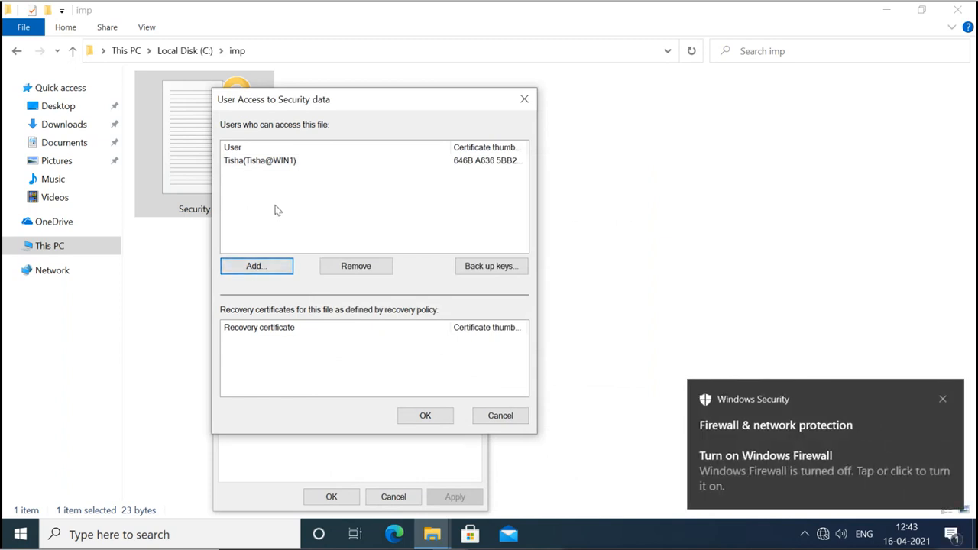
# Select the owner's user entry and start Back up keys for her certificate.
pyautogui.click(341, 211)
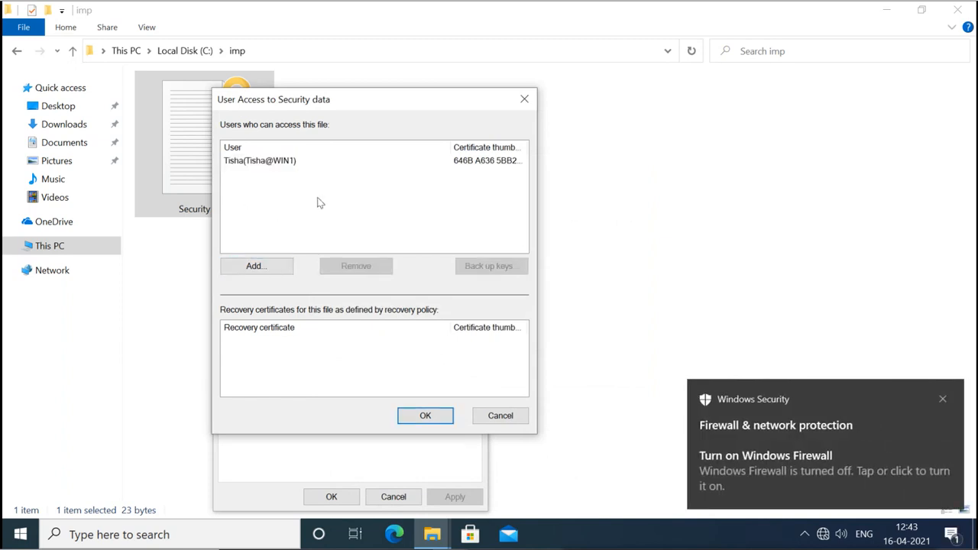
pyautogui.click(252, 163)
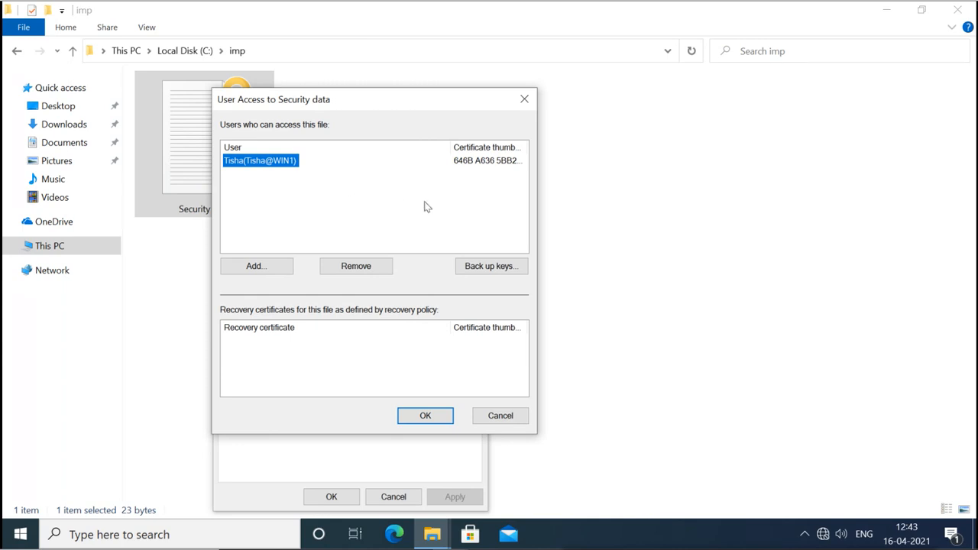
pyautogui.click(490, 271)
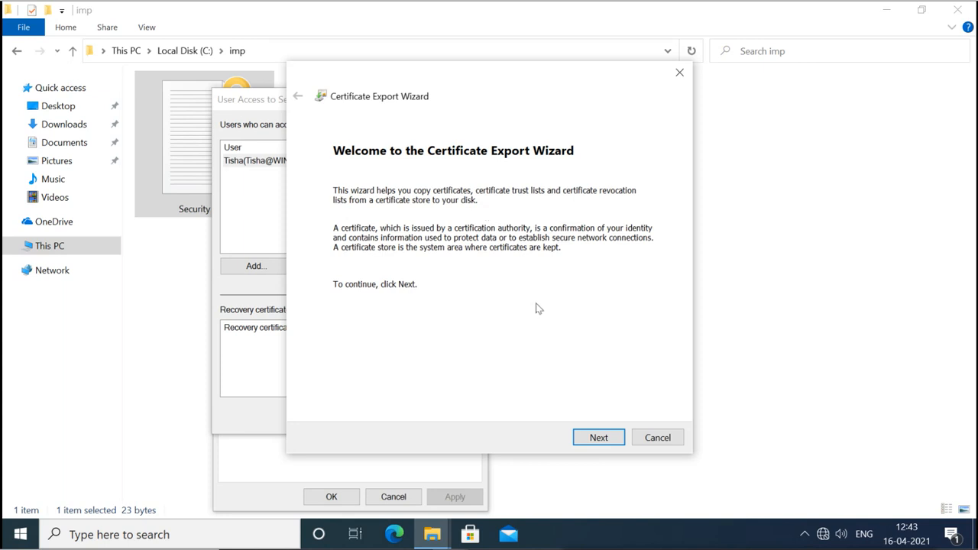
# Pass the welcome page and keep Personal Information Exchange (.PFX) as the export format.
pyautogui.click(600, 438)
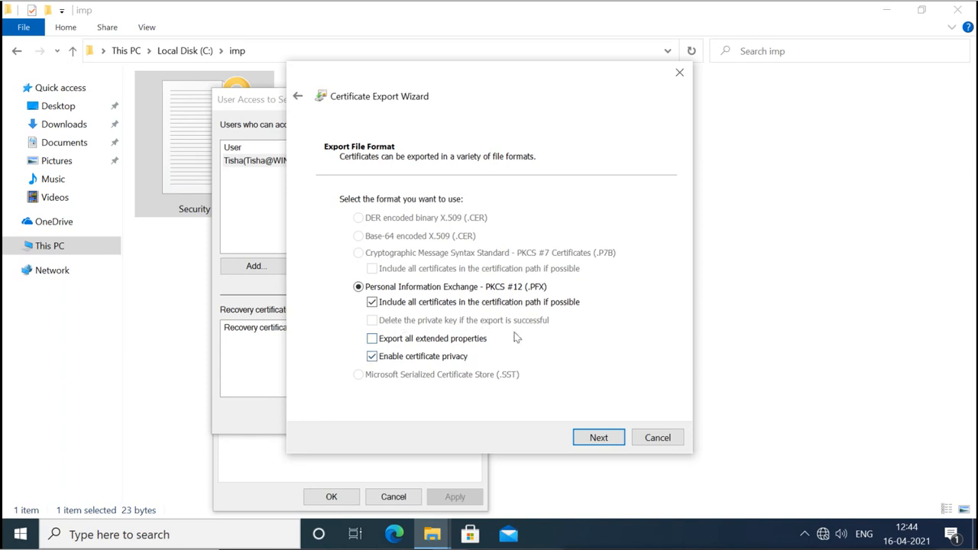
pyautogui.click(594, 437)
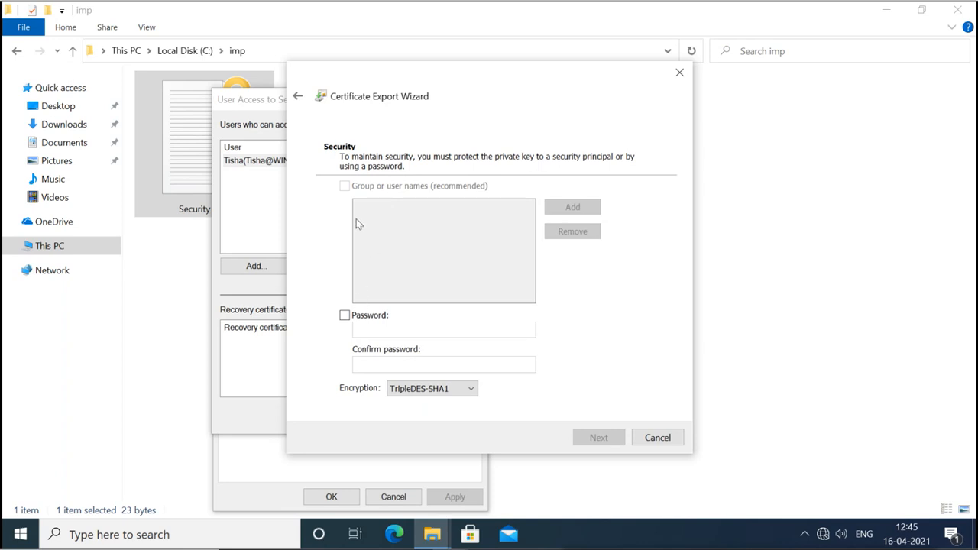
# Enable password protection for the private key, then enter and confirm the protection password.
pyautogui.click(345, 316)
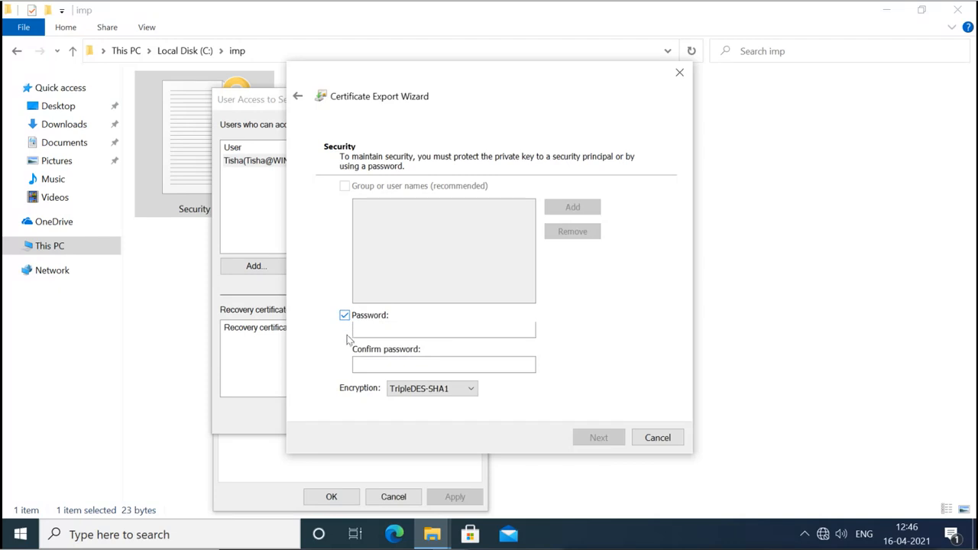
pyautogui.click(345, 315)
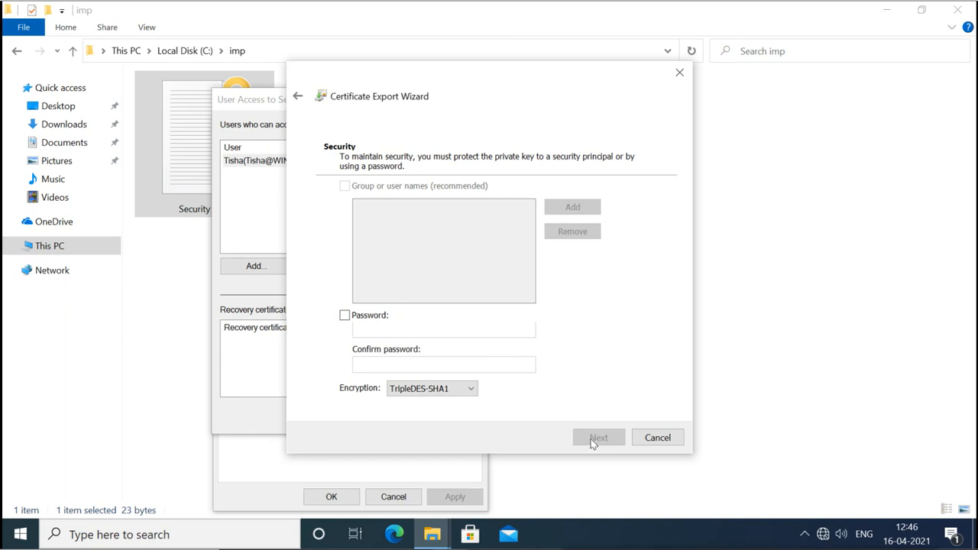
pyautogui.click(345, 316)
pyautogui.click(367, 328)
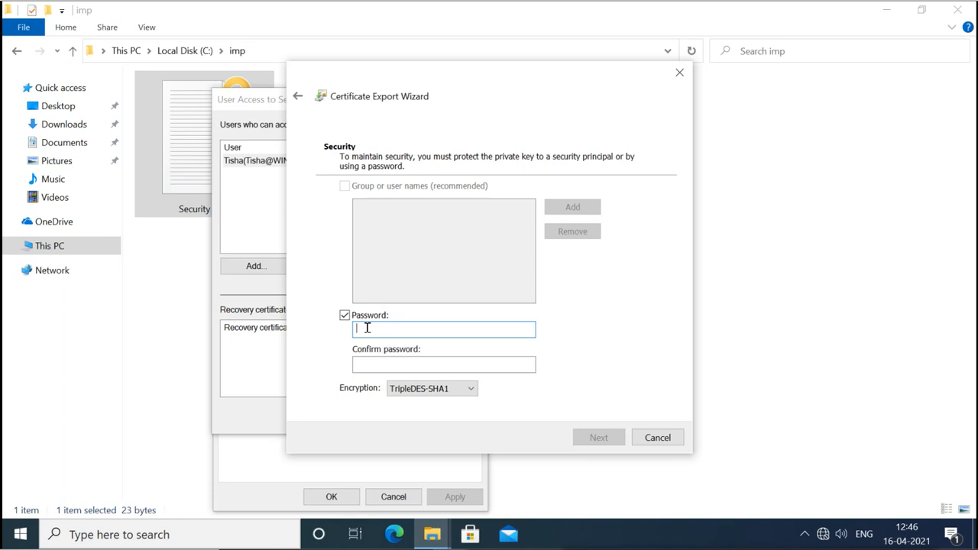
pyautogui.write('1234')
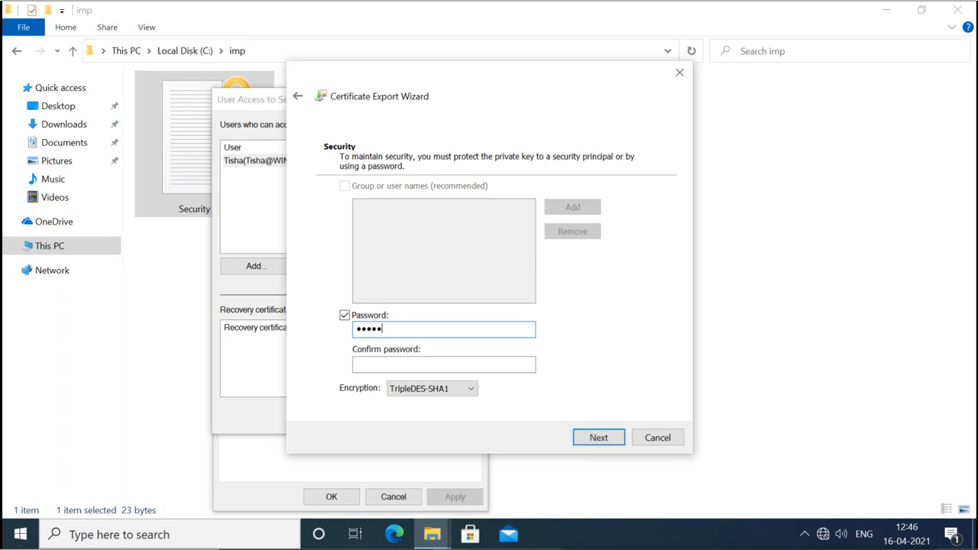
pyautogui.click(371, 361)
pyautogui.write('1')
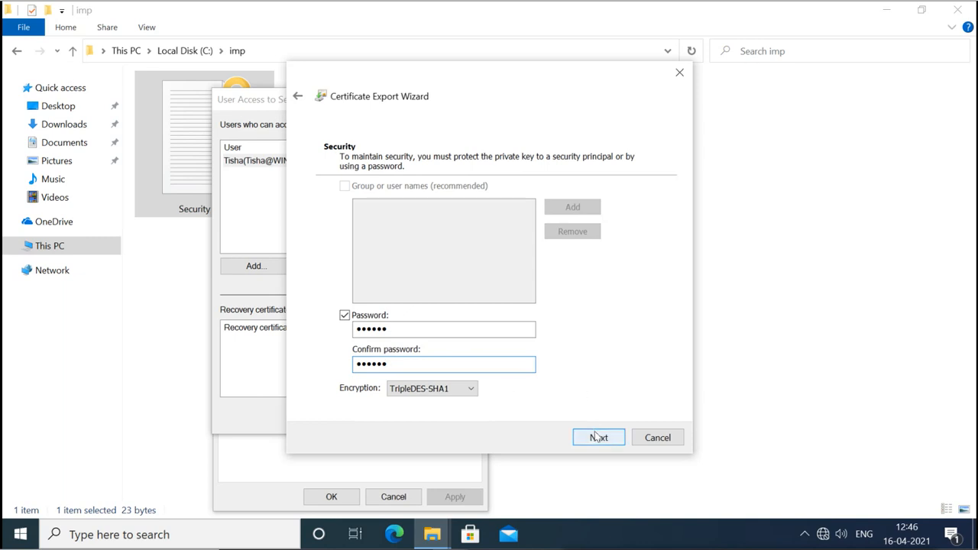
pyautogui.click(596, 438)
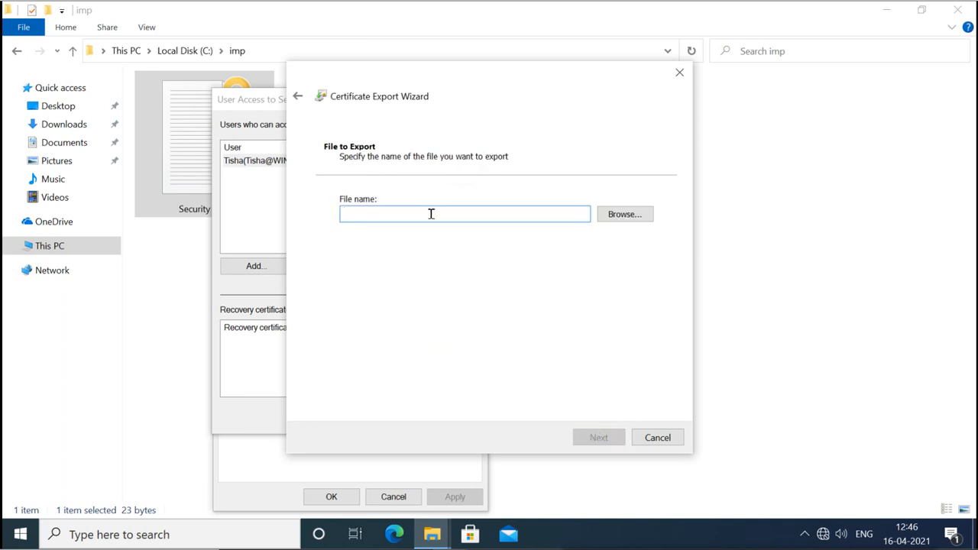
# Browse for the export location and open C:\My Web Sites.
pyautogui.click(624, 220)
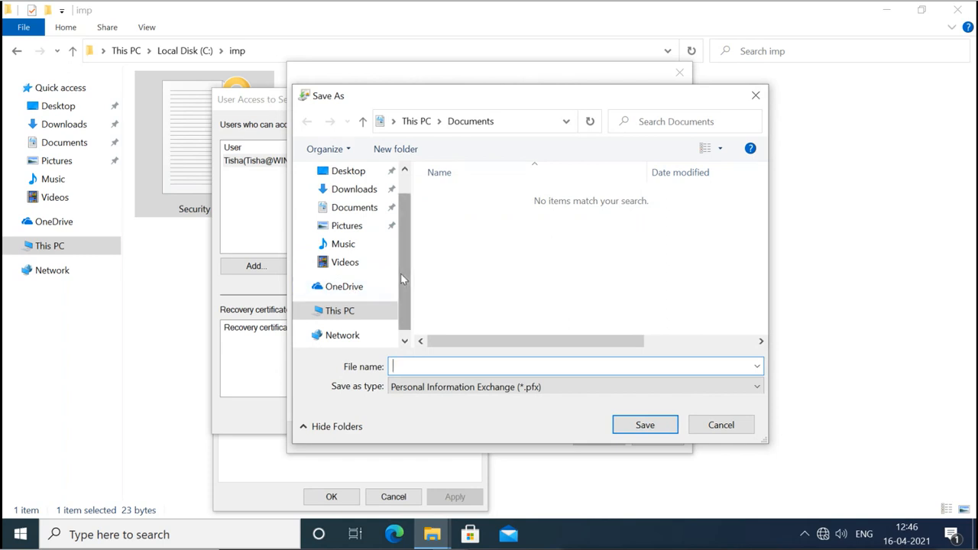
pyautogui.moveTo(403, 274); pyautogui.dragTo(406, 290)
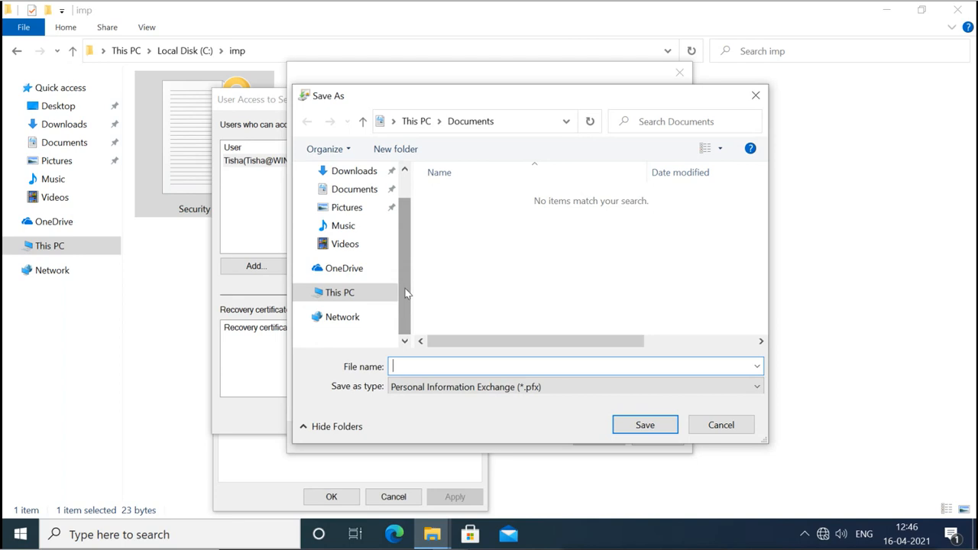
pyautogui.click(343, 297)
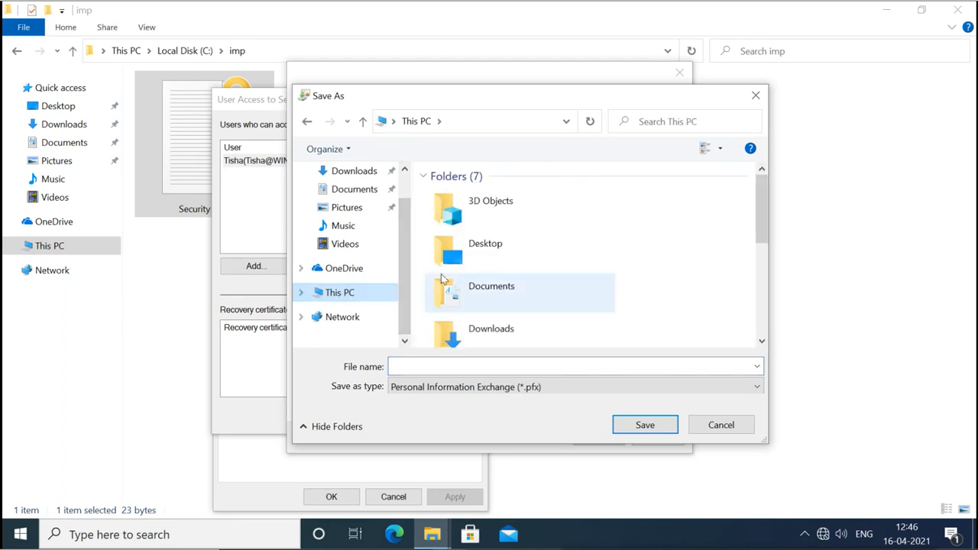
pyautogui.scroll(-3, 488, 283)
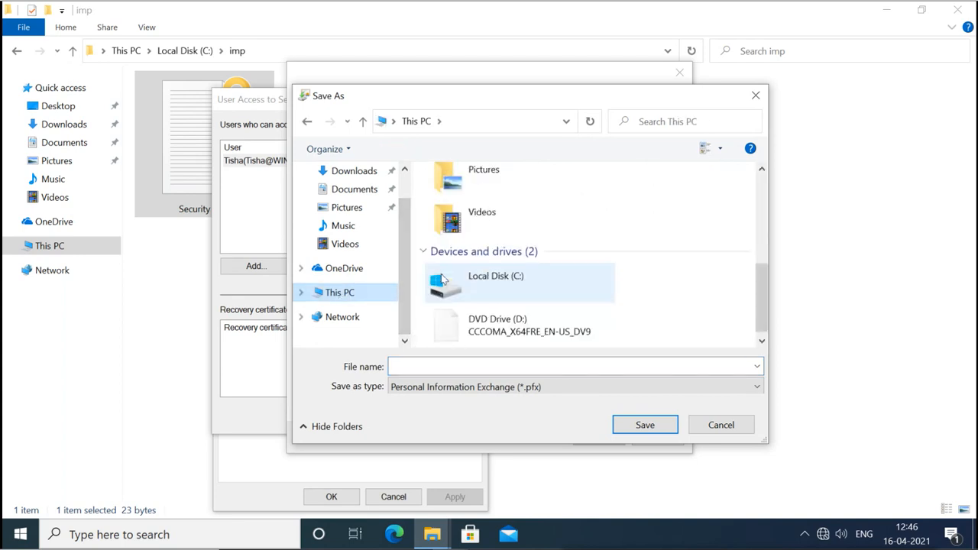
pyautogui.doubleClick(513, 278)
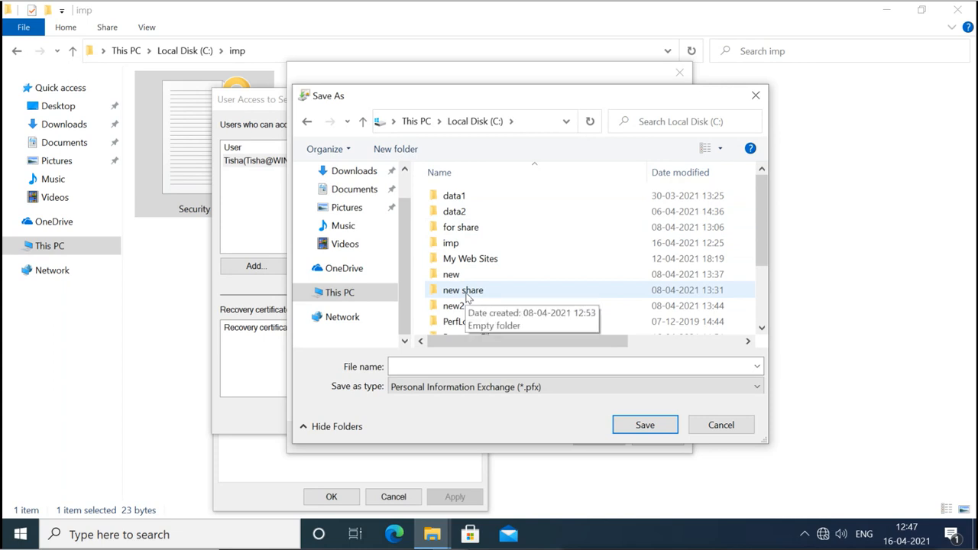
pyautogui.doubleClick(472, 259)
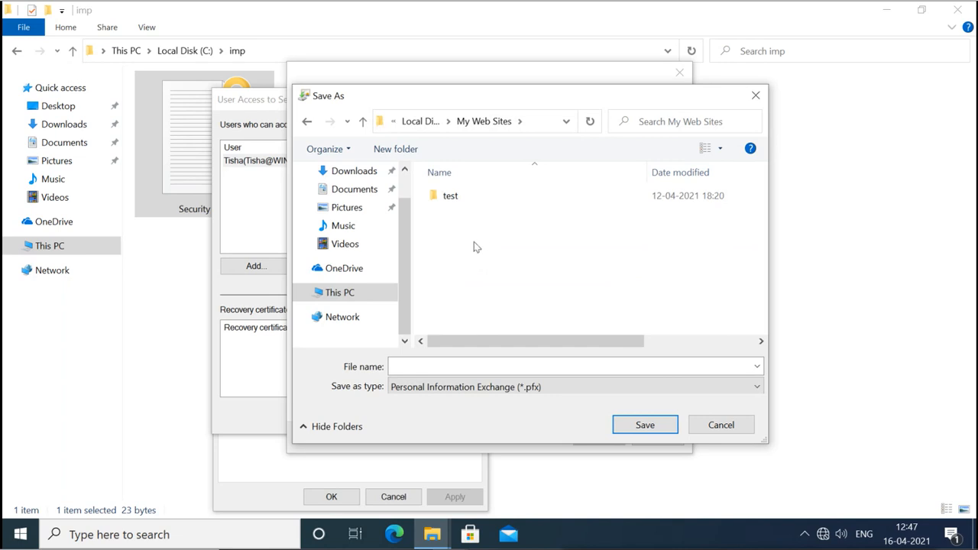
# Save the export as 'tisha key' and continue to the summary.
pyautogui.click(462, 366)
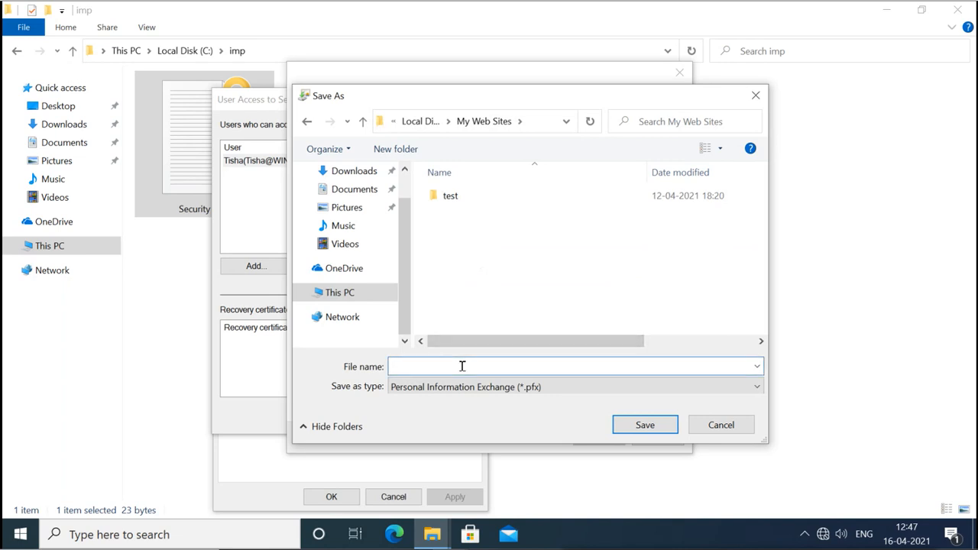
pyautogui.write('tisha key')
pyautogui.click(643, 429)
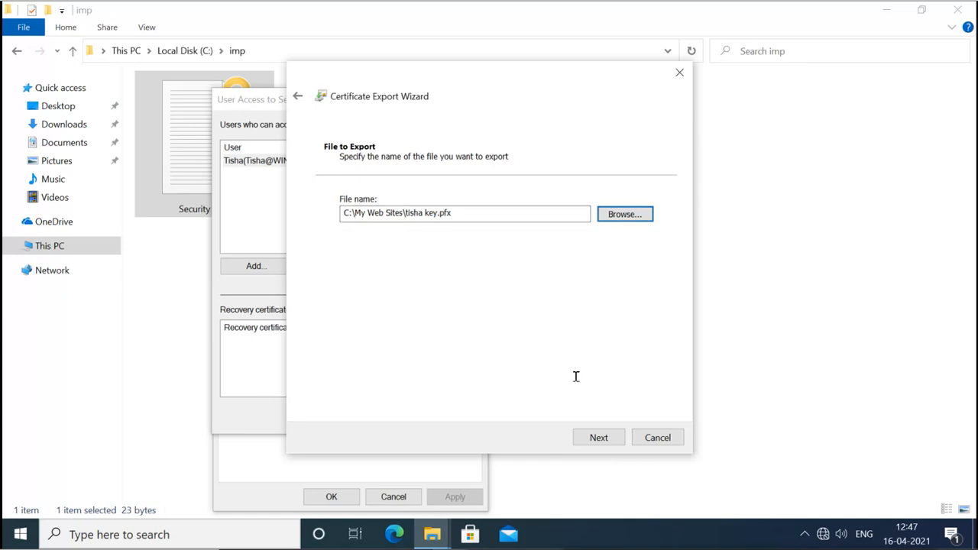
pyautogui.click(599, 438)
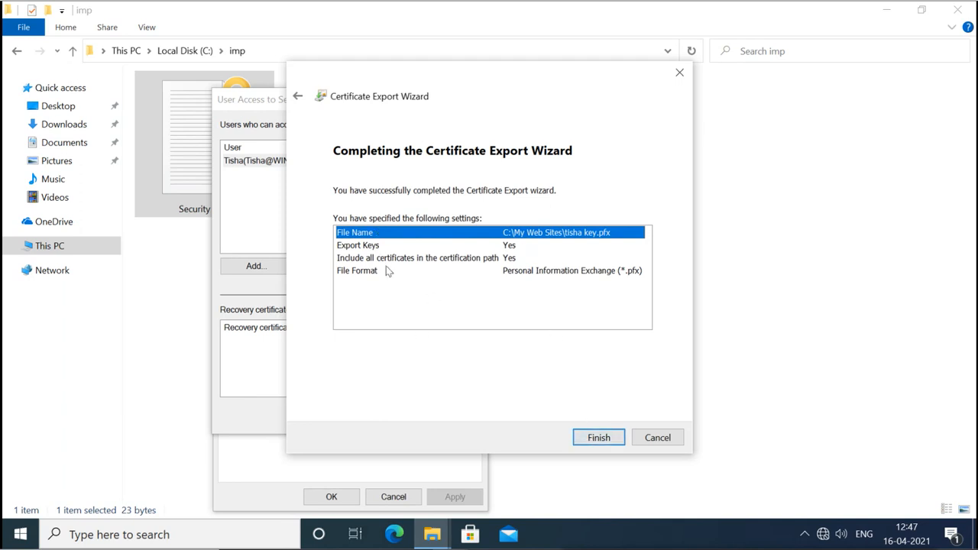
# Finish the export, acknowledge success, and close the user-access, Advanced Attributes and Properties dialogs.
pyautogui.click(598, 439)
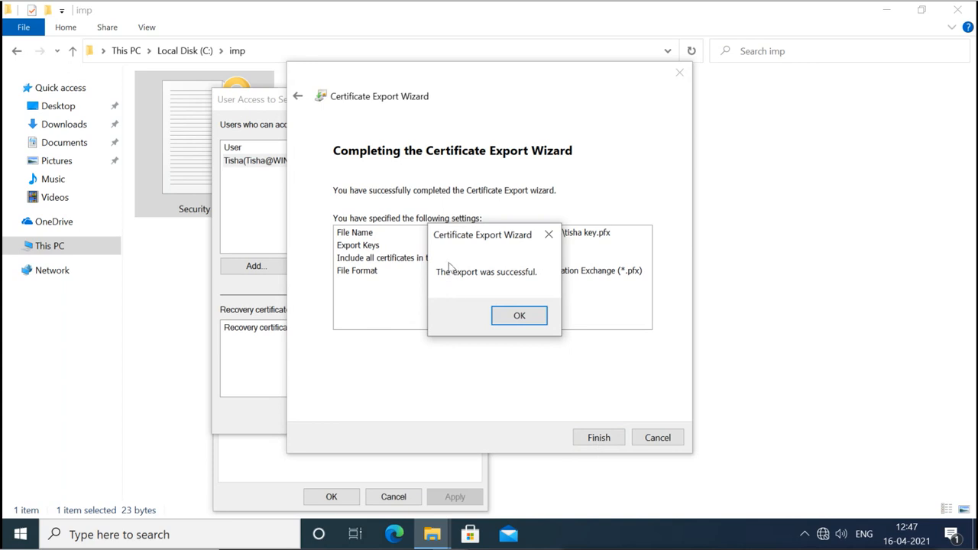
pyautogui.click(519, 316)
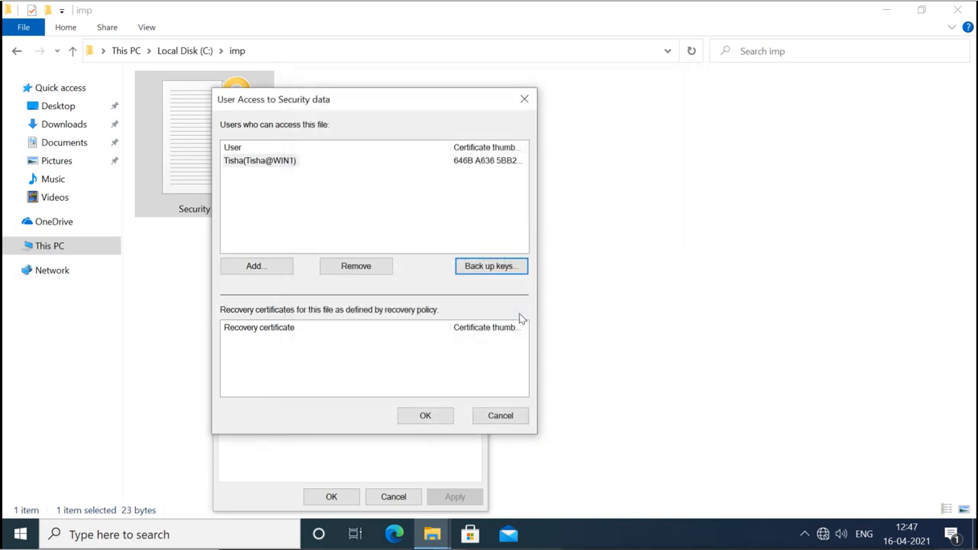
pyautogui.click(516, 420)
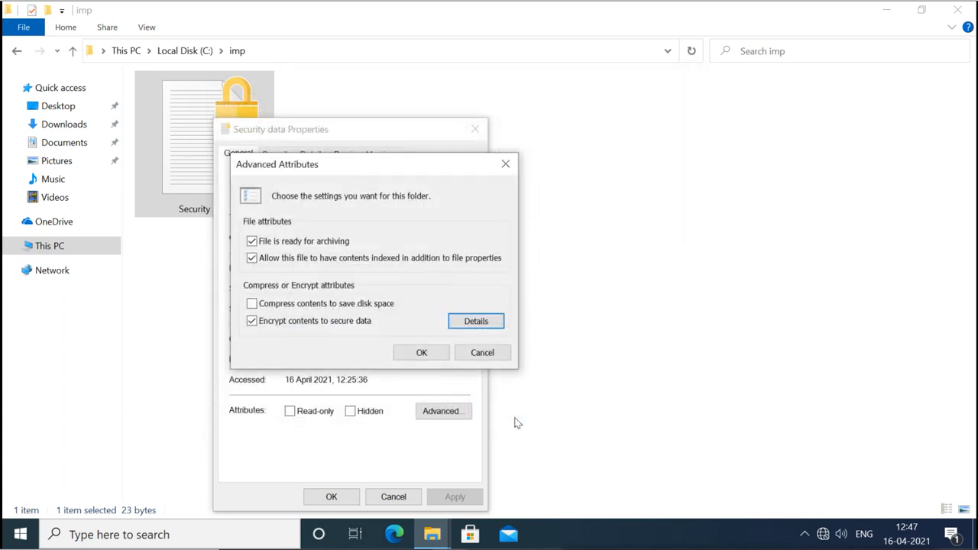
pyautogui.click(487, 354)
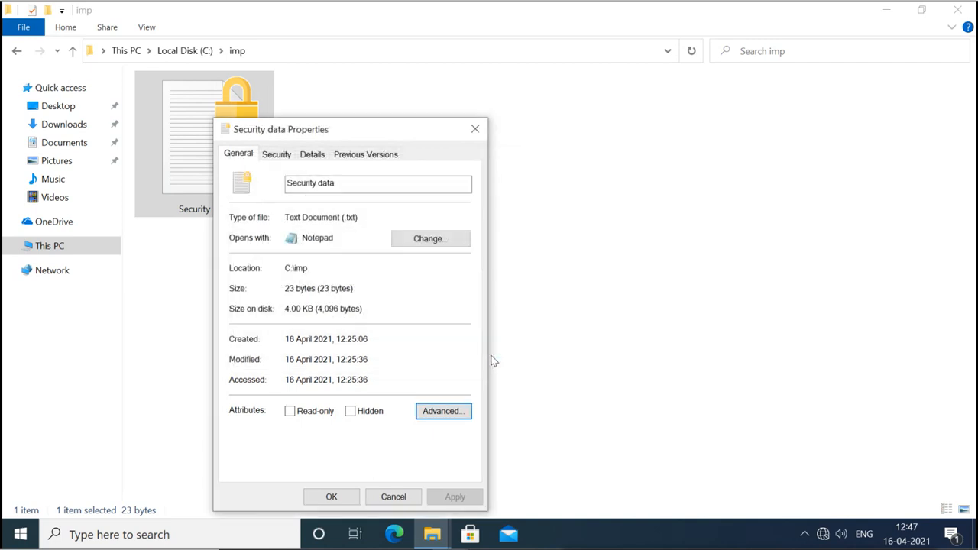
pyautogui.click(342, 498)
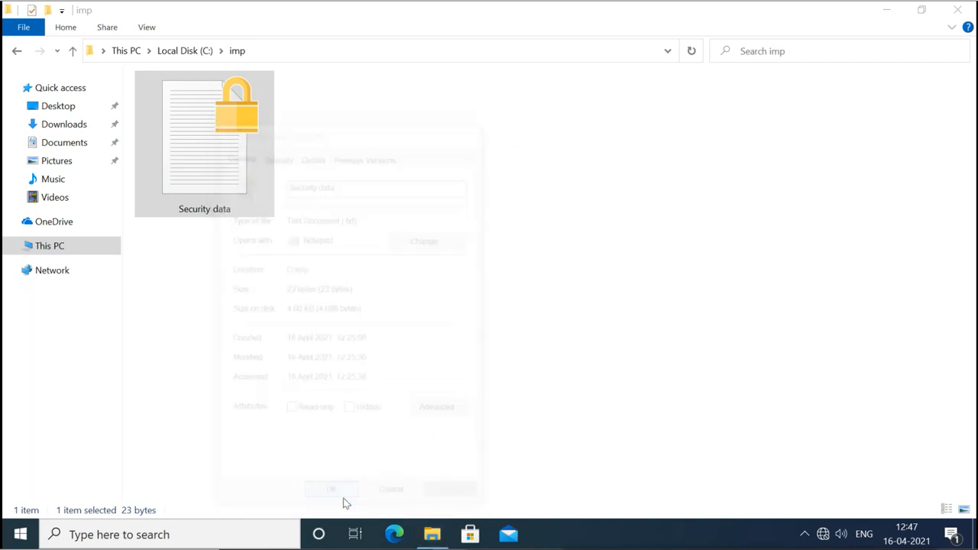
# Locate the exported key file in C:\My Web Sites, then close Explorer.
pyautogui.click(45, 248)
pyautogui.doubleClick(237, 228)
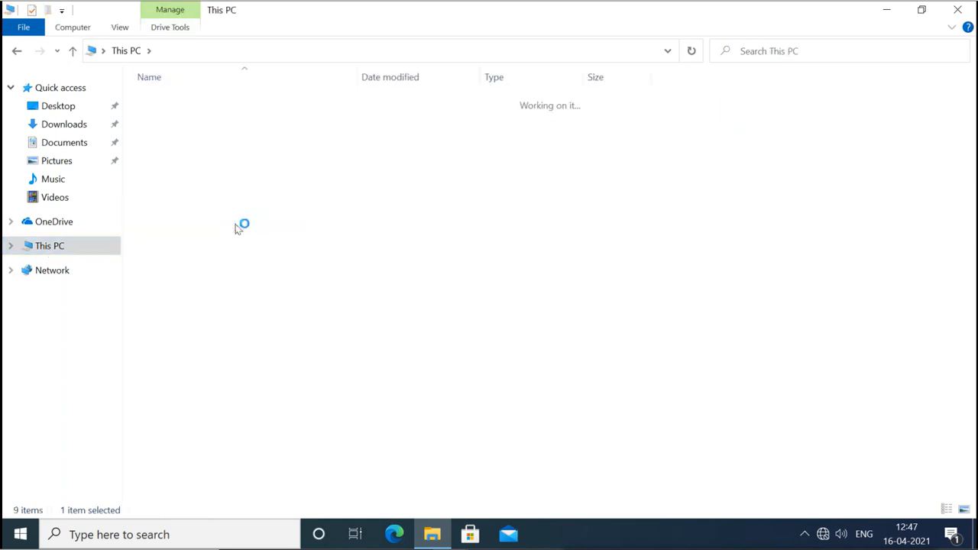
pyautogui.doubleClick(207, 170)
pyautogui.click(174, 183)
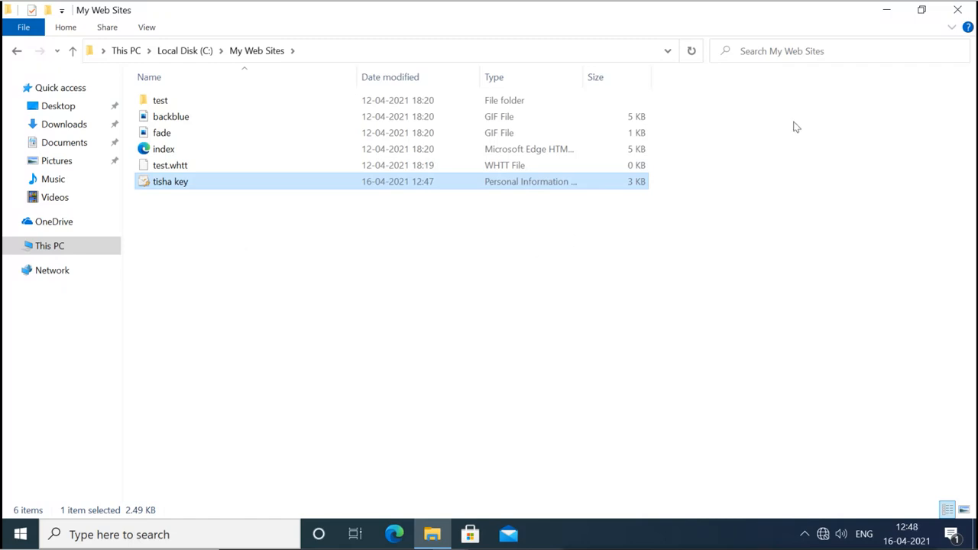
pyautogui.click(956, 15)
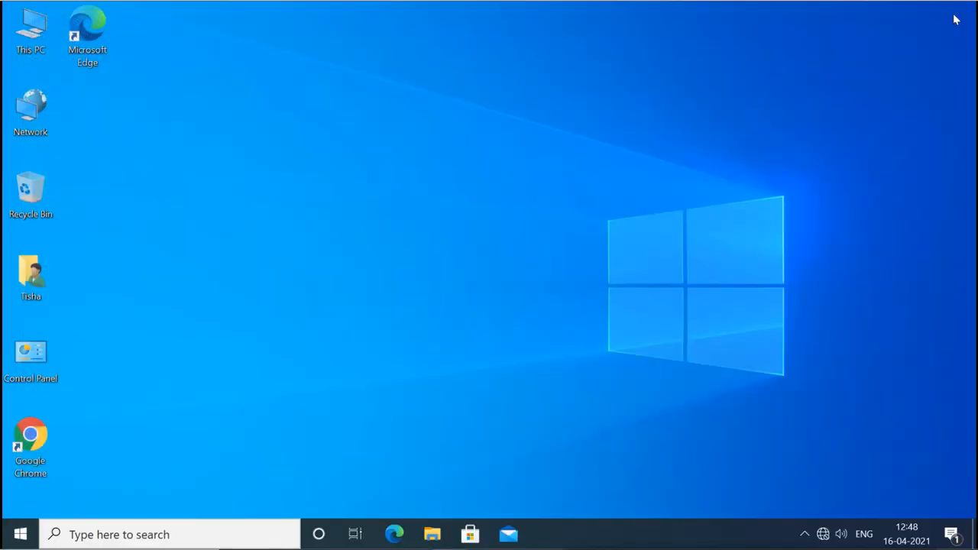
# Sign out of the owner's account and sign in as the other user with that account's password.
pyautogui.click(23, 534)
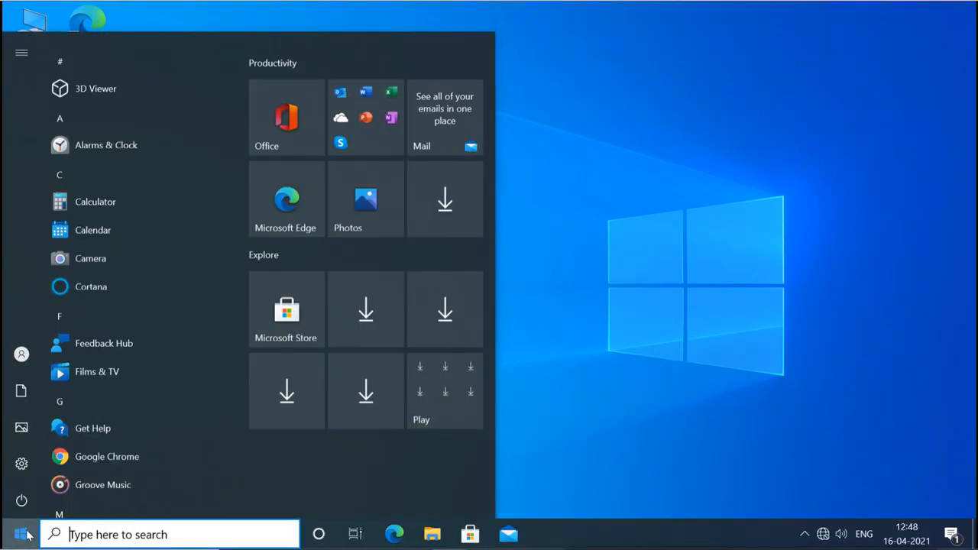
pyautogui.moveTo(28, 358)
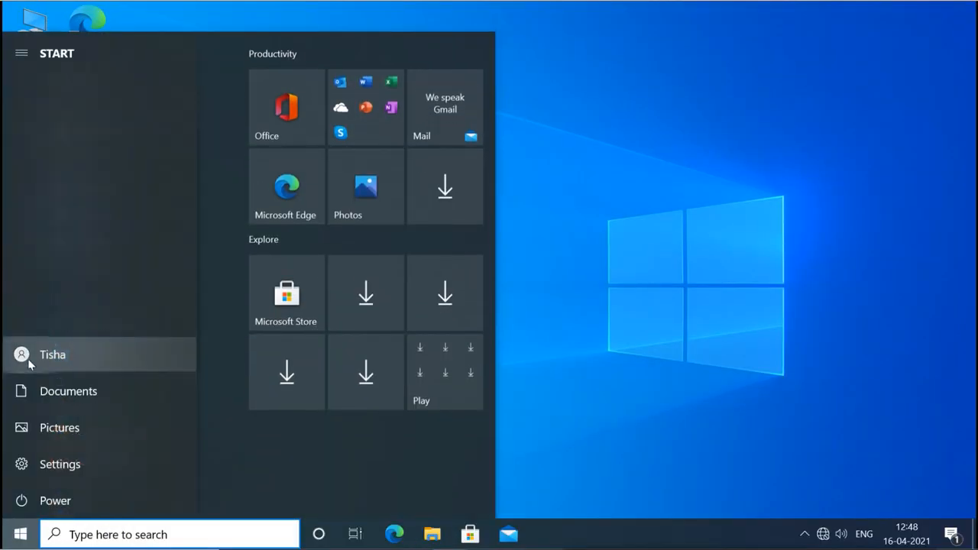
pyautogui.click(68, 354)
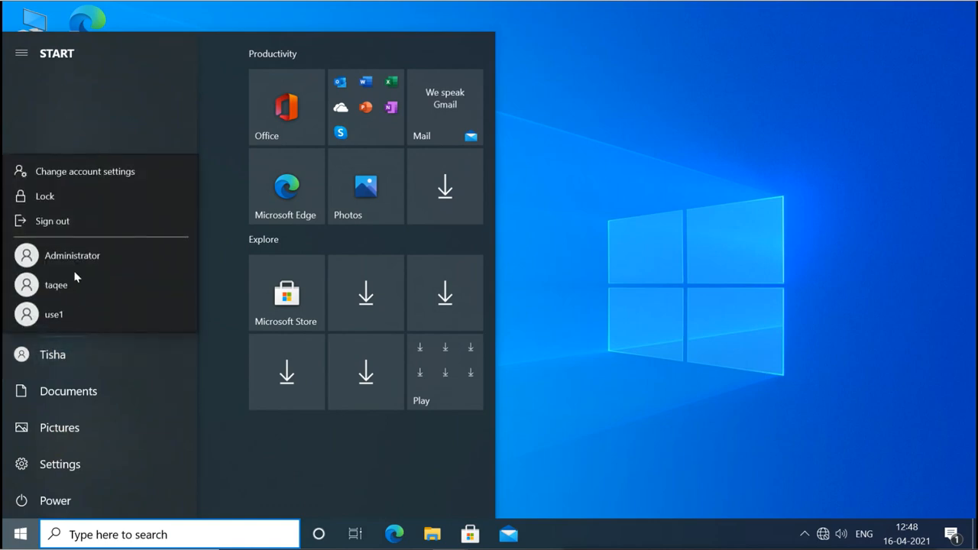
pyautogui.click(94, 220)
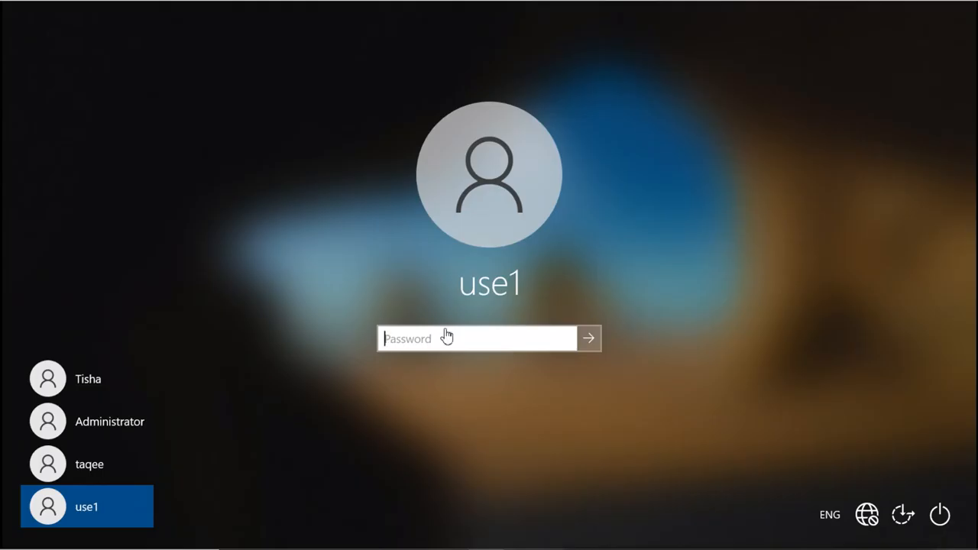
pyautogui.write('123')
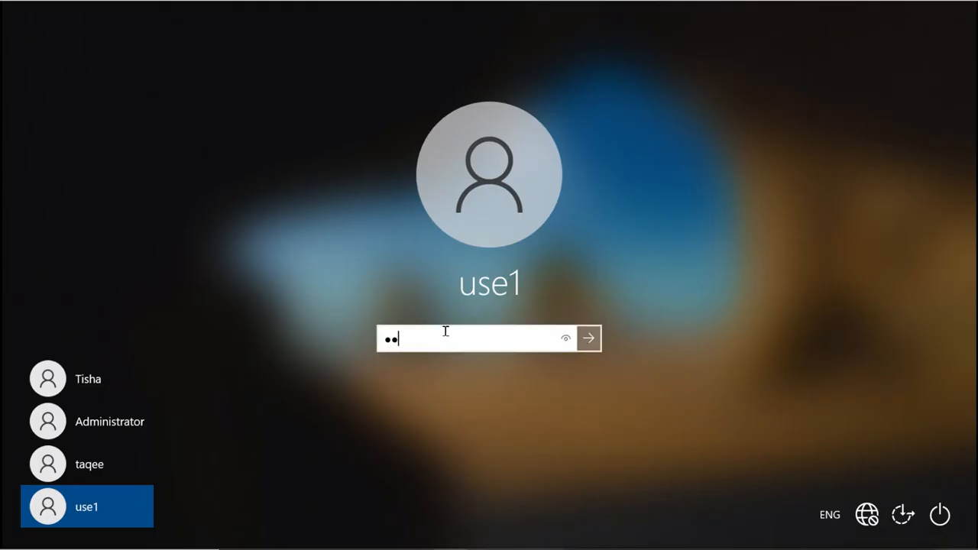
pyautogui.press('Return')
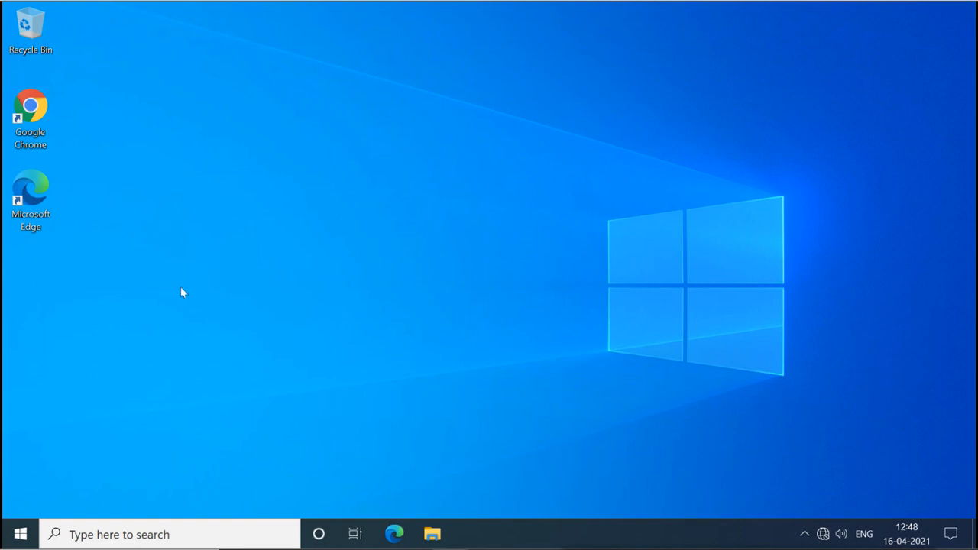
# Open a maximized File Explorer window at C:\imp.
pyautogui.click(432, 535)
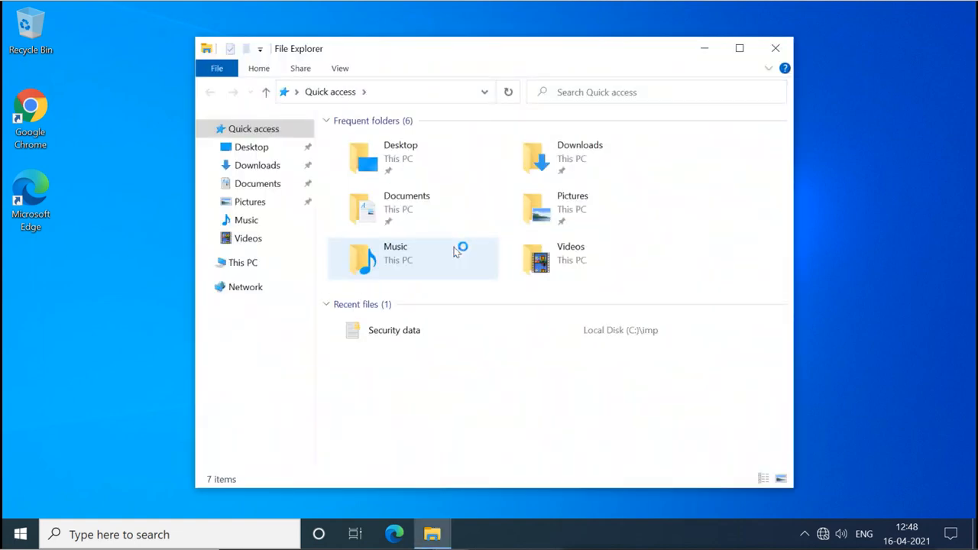
pyautogui.click(739, 49)
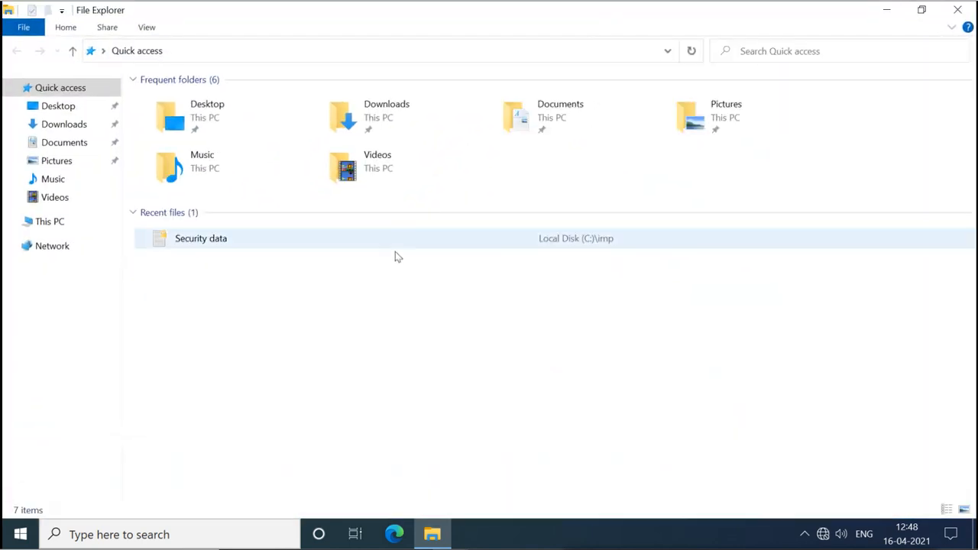
pyautogui.click(52, 228)
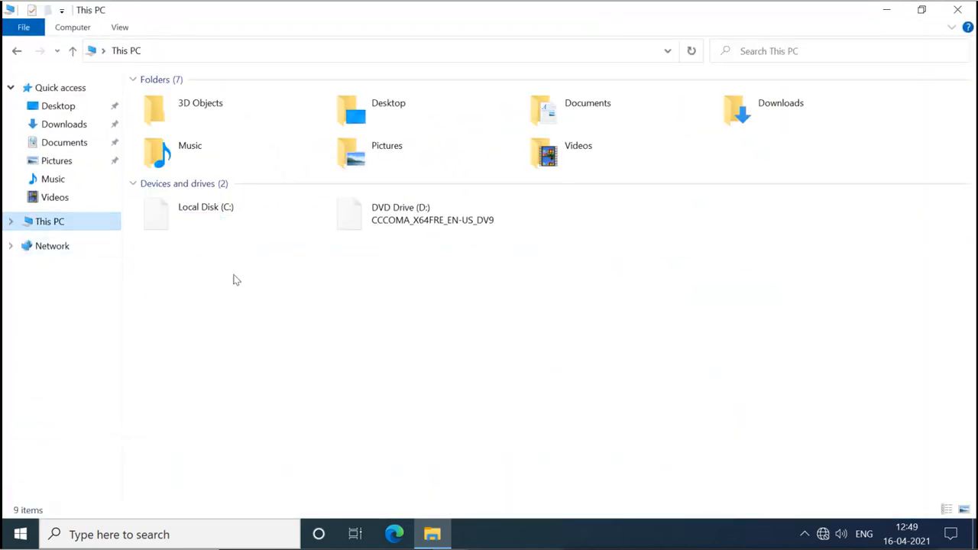
pyautogui.click(203, 225)
pyautogui.doubleClick(196, 201)
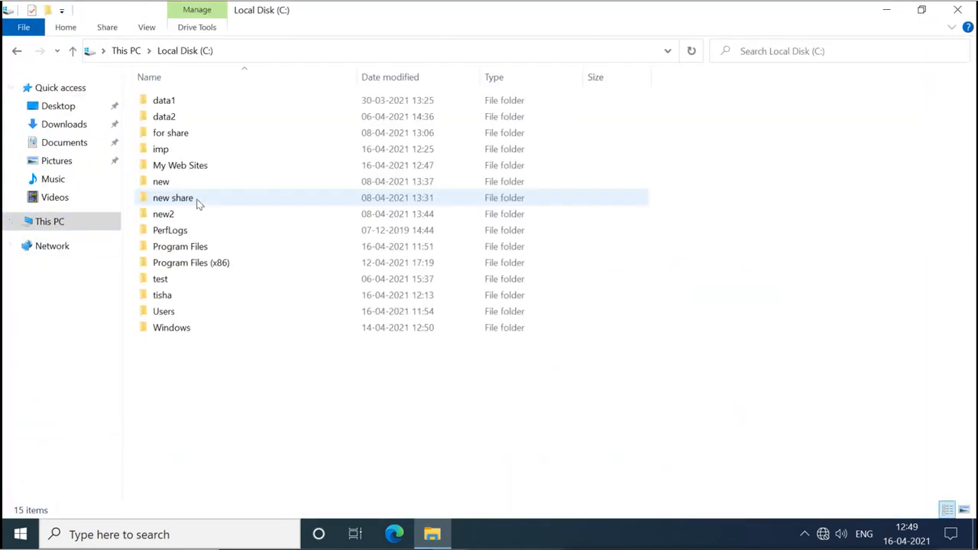
pyautogui.doubleClick(165, 149)
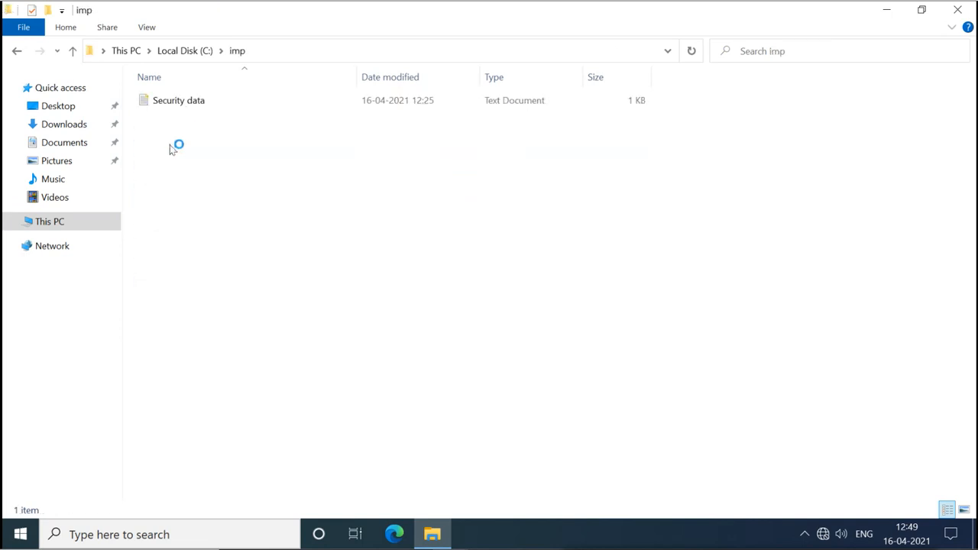
# Try opening Security data, dismiss the access-denied error, and close Notepad.
pyautogui.doubleClick(197, 107)
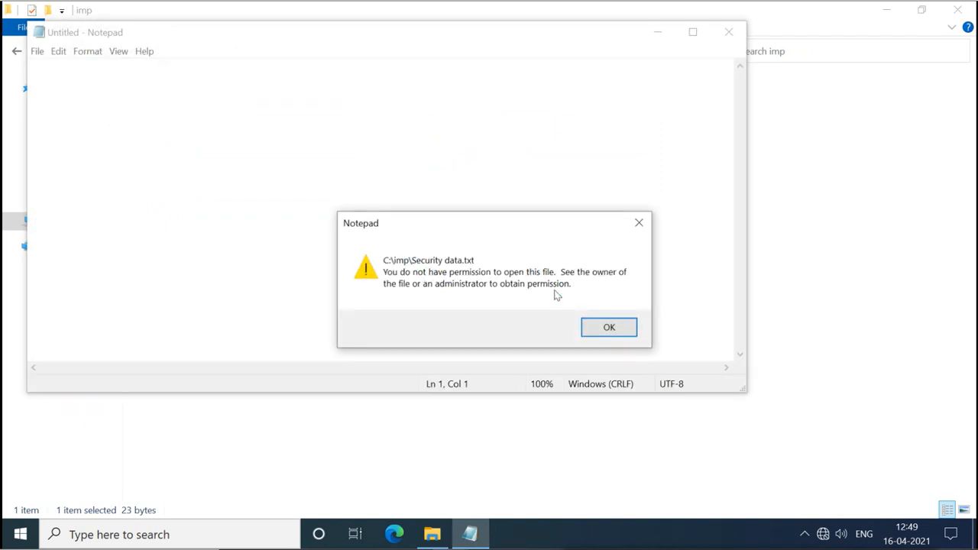
pyautogui.click(610, 328)
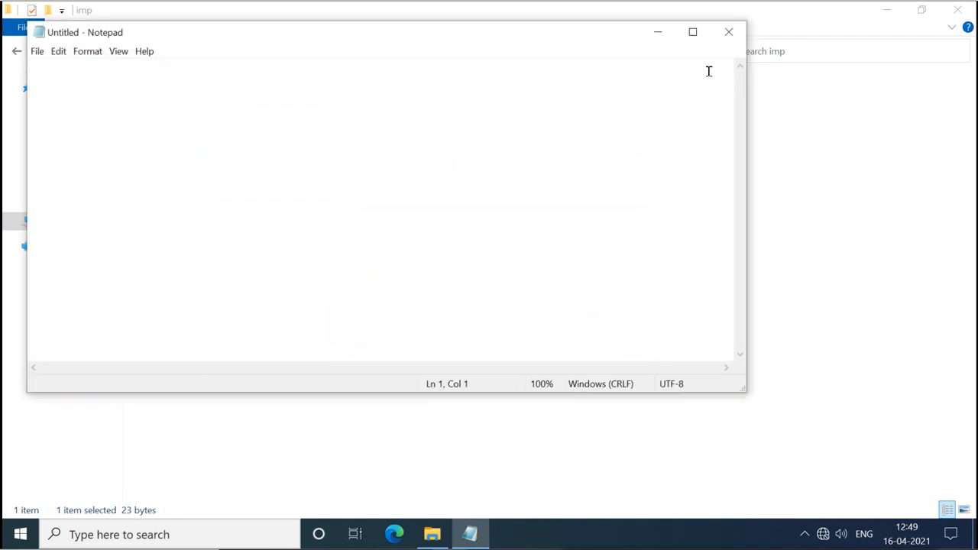
pyautogui.click(727, 32)
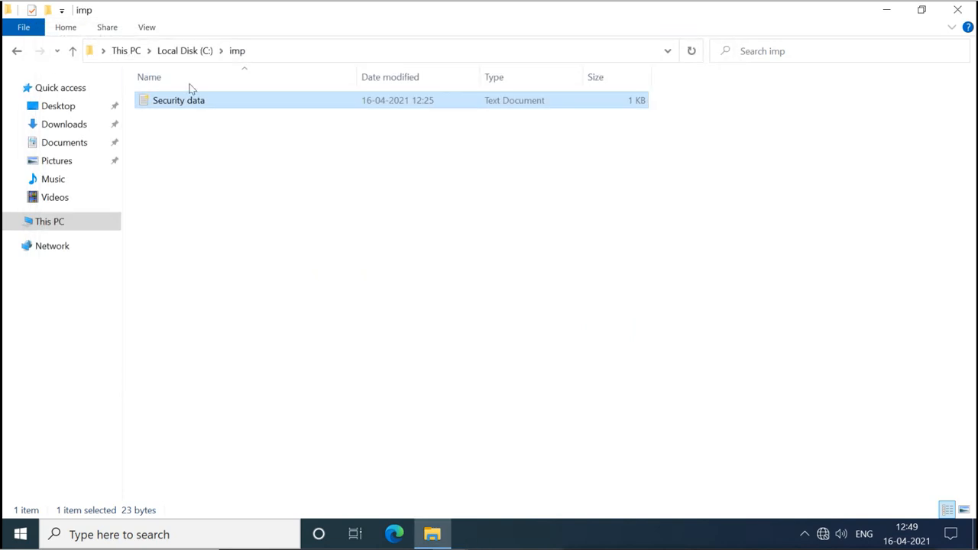
# Open the 'tisha key' .pfx file in C:\My Web Sites to launch the Certificate Import Wizard.
pyautogui.click(190, 52)
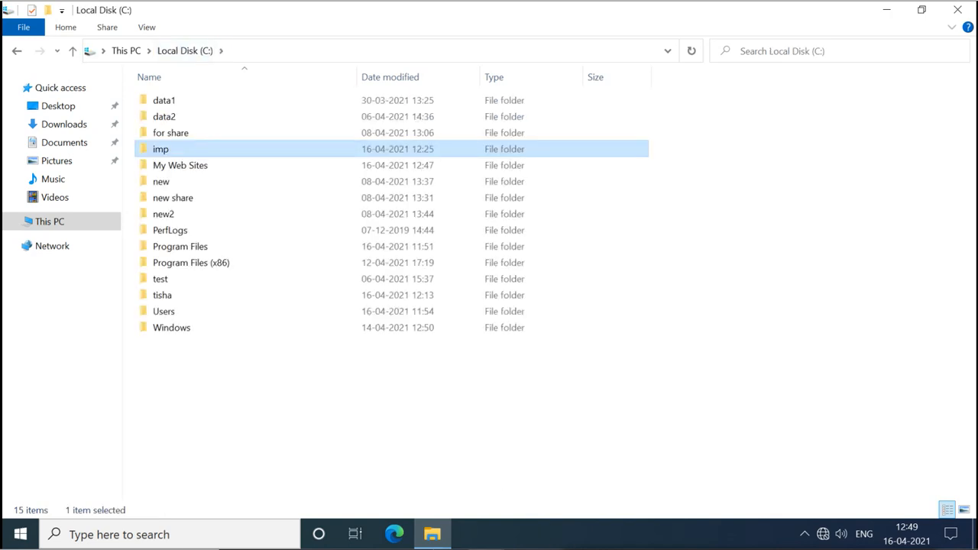
pyautogui.click(186, 168)
pyautogui.doubleClick(186, 168)
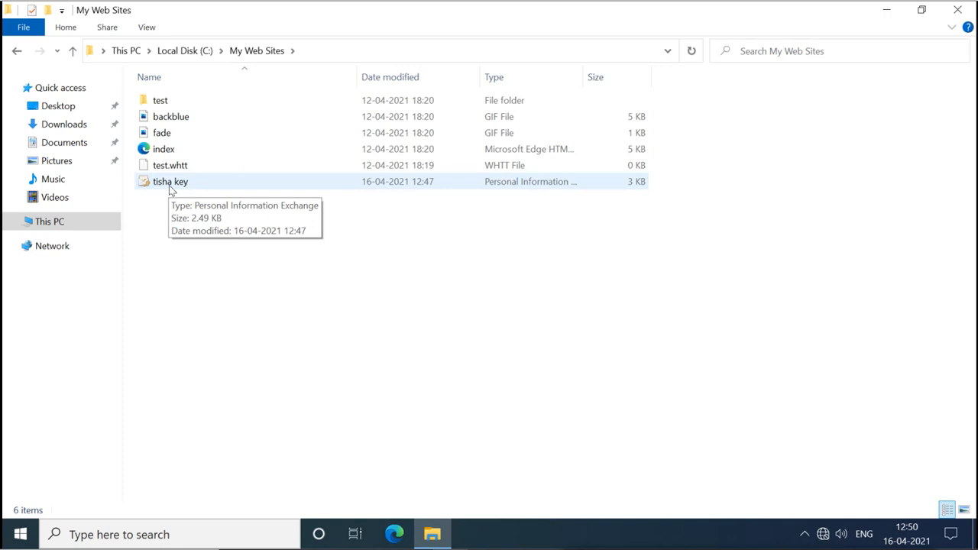
pyautogui.doubleClick(174, 185)
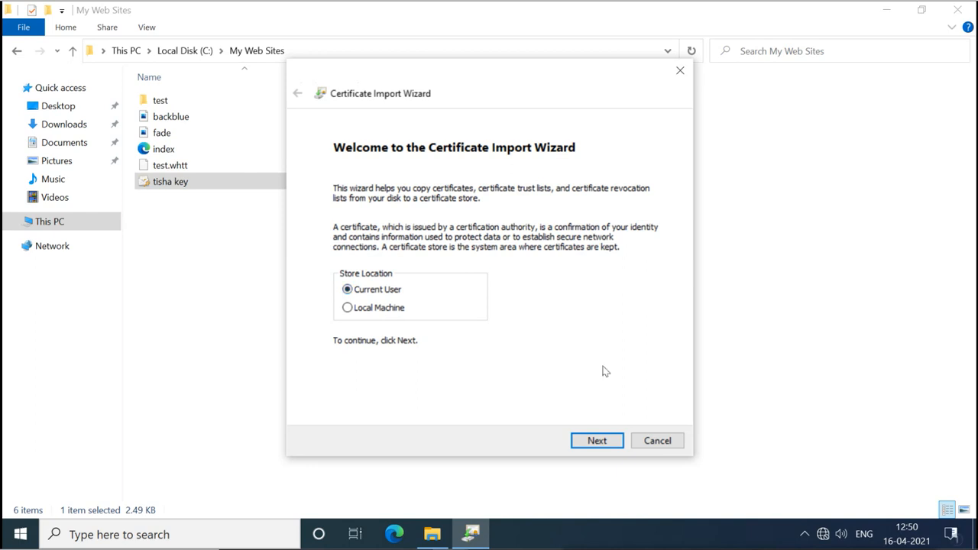
# Accept the key file and enter its private key password, displaying it to verify.
pyautogui.click(597, 441)
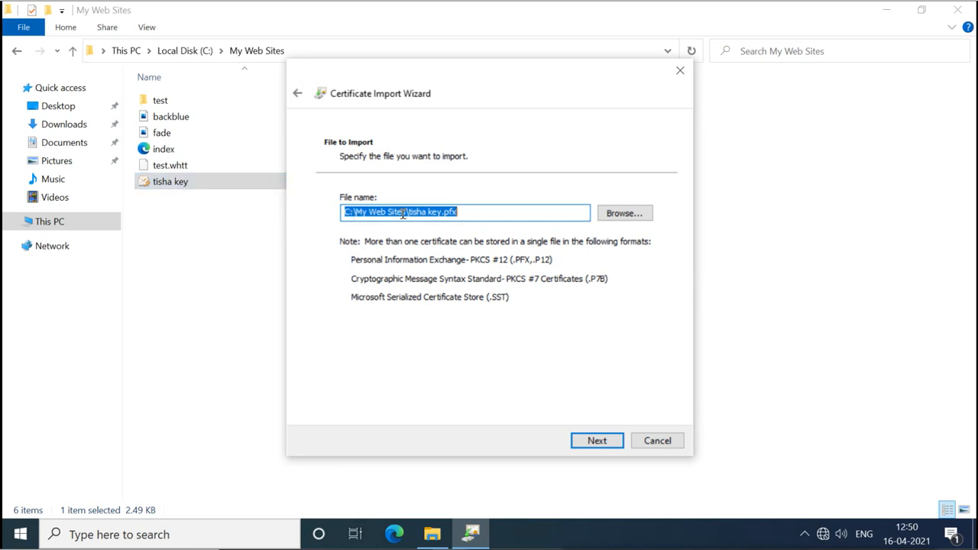
pyautogui.click(597, 441)
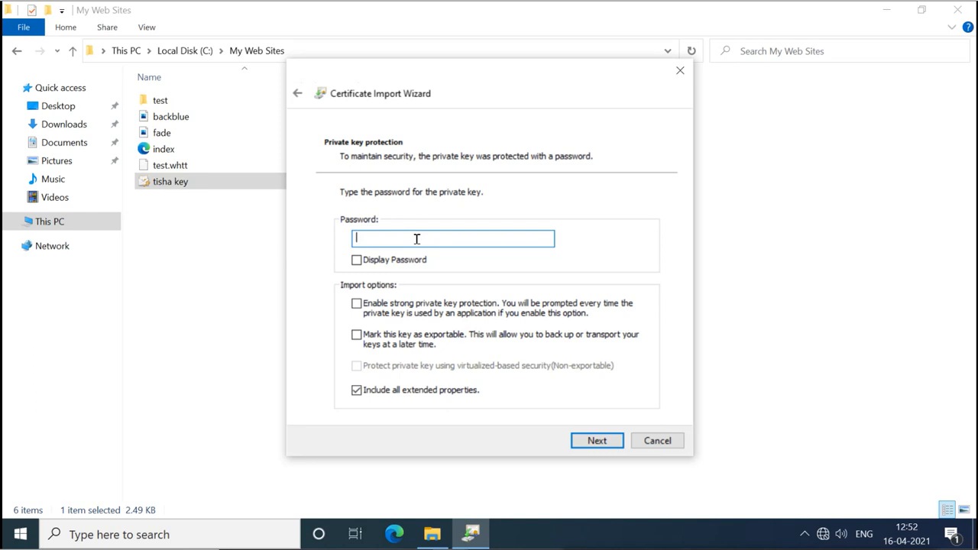
pyautogui.write('******')
pyautogui.click(357, 261)
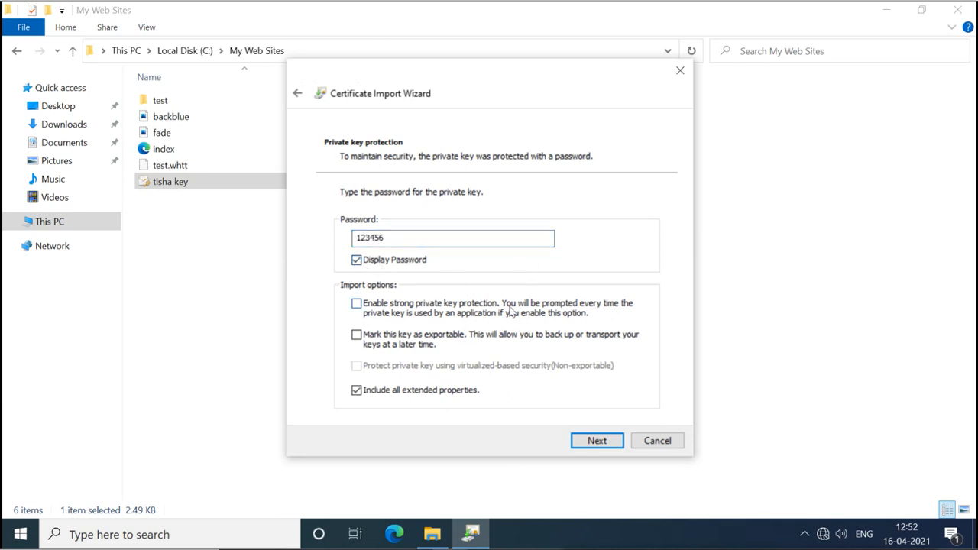
pyautogui.click(600, 441)
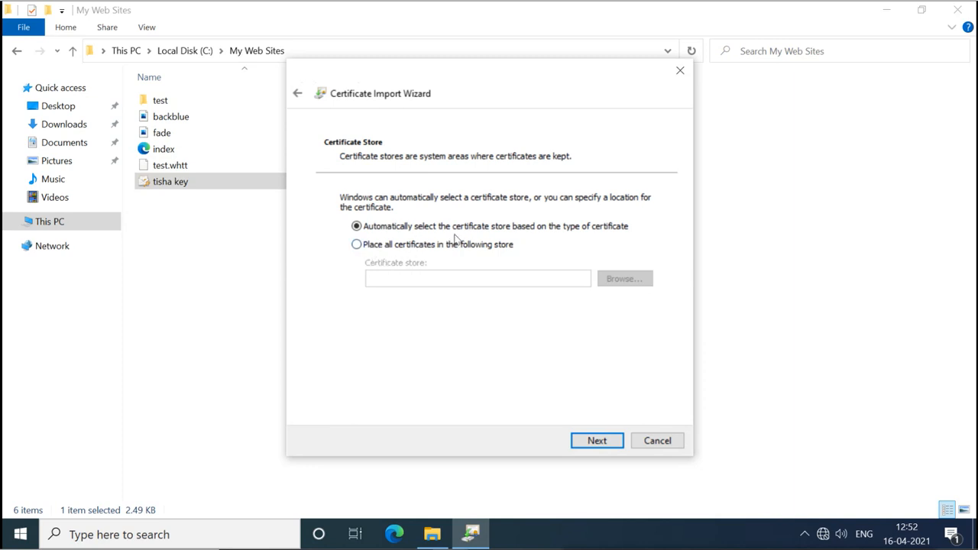
# Look at the certificate store list, then revert to automatic store selection.
pyautogui.click(356, 244)
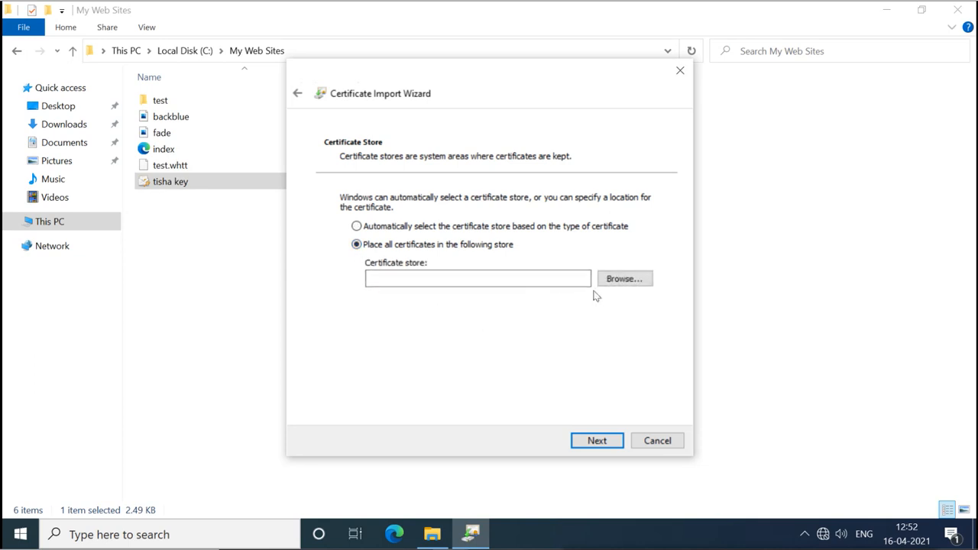
pyautogui.click(613, 282)
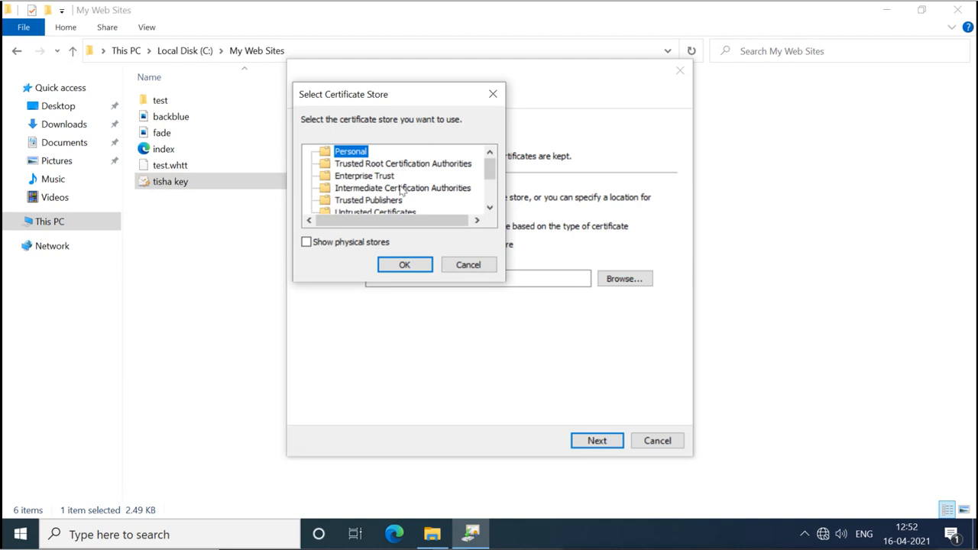
pyautogui.moveTo(494, 176)
pyautogui.mouseDown()
pyautogui.moveTo(493, 196)
pyautogui.moveTo(491, 160)
pyautogui.mouseUp()
pyautogui.click(464, 264)
pyautogui.click(356, 227)
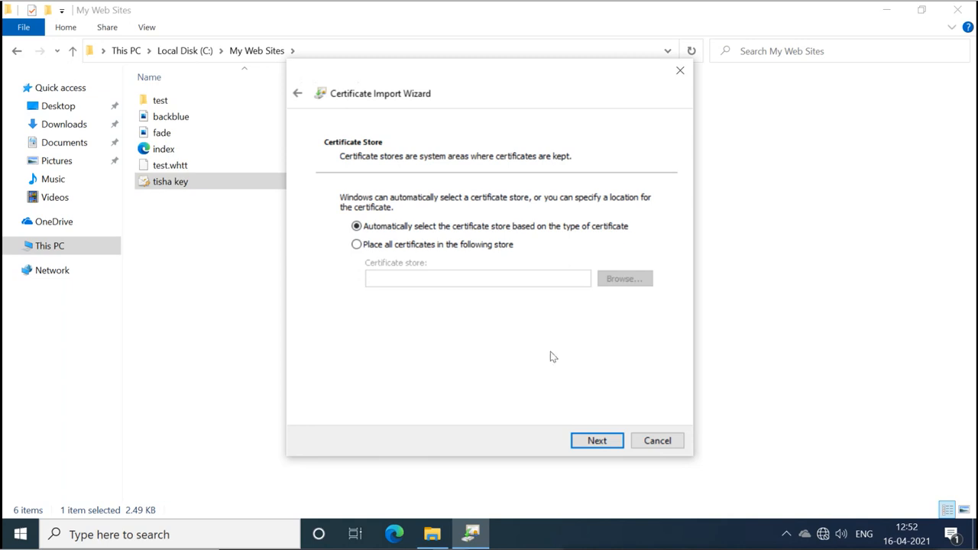
# Complete the import and acknowledge the success message.
pyautogui.click(597, 442)
pyautogui.click(596, 442)
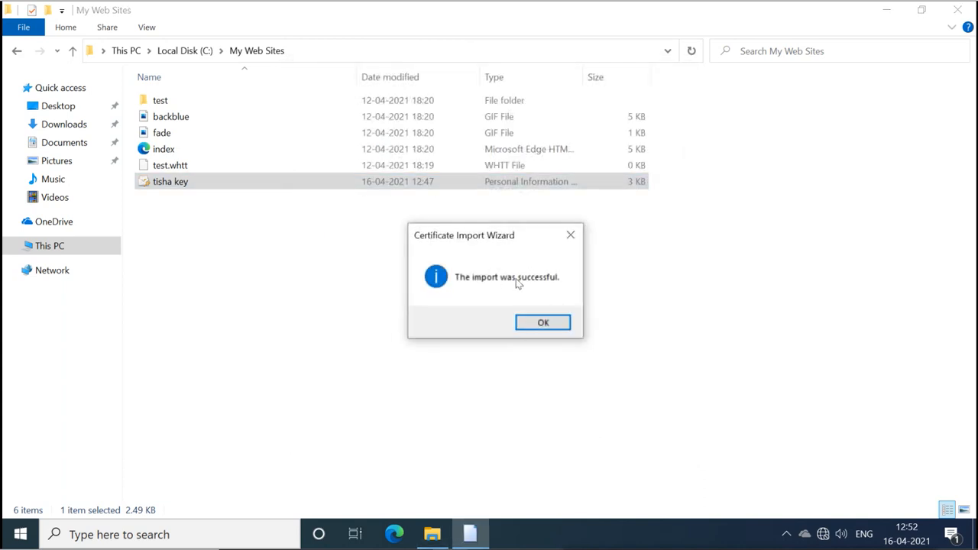
pyautogui.click(545, 324)
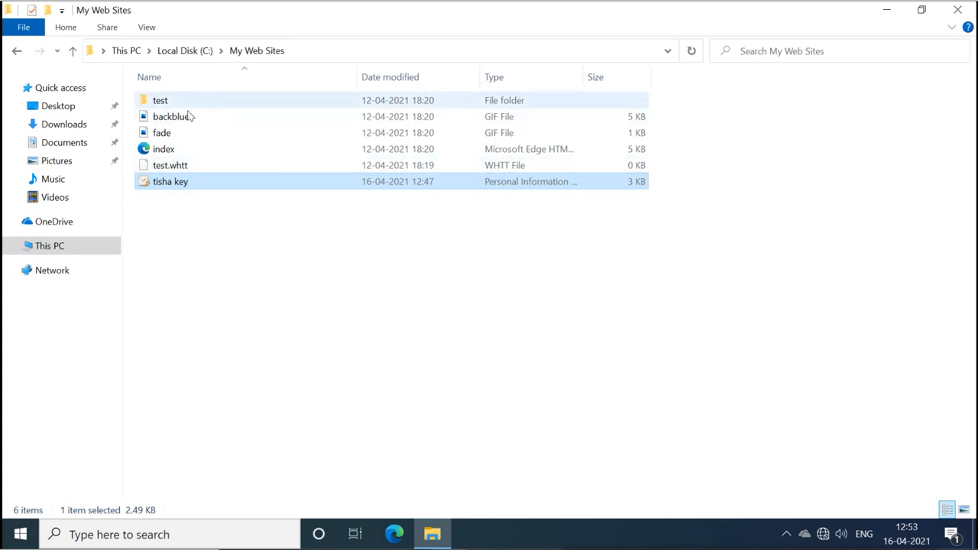
pyautogui.click(184, 51)
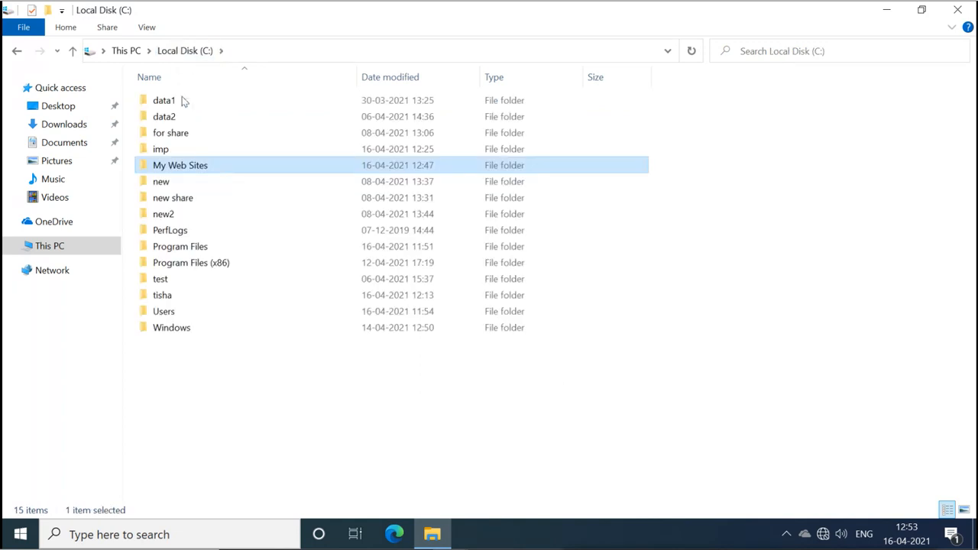
pyautogui.doubleClick(180, 149)
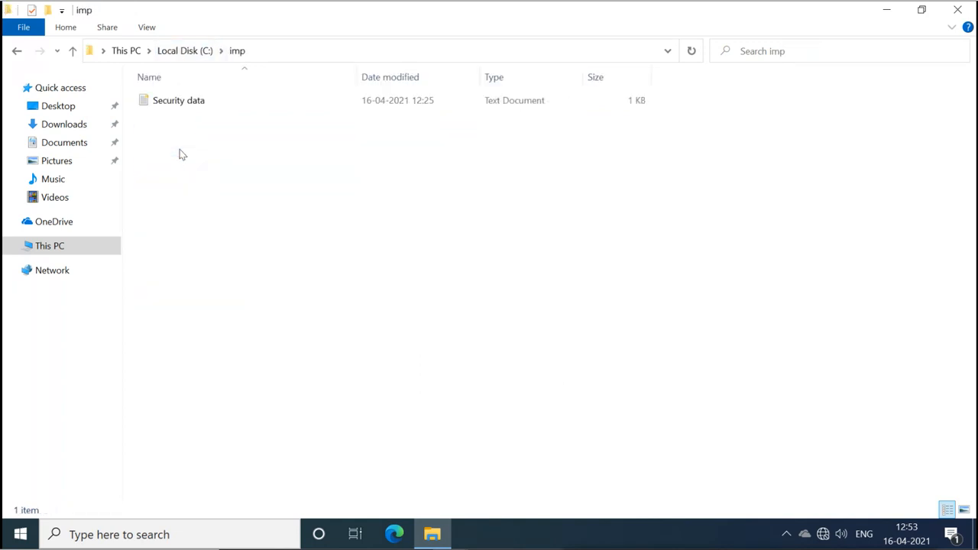
pyautogui.click(150, 27)
pyautogui.click(150, 48)
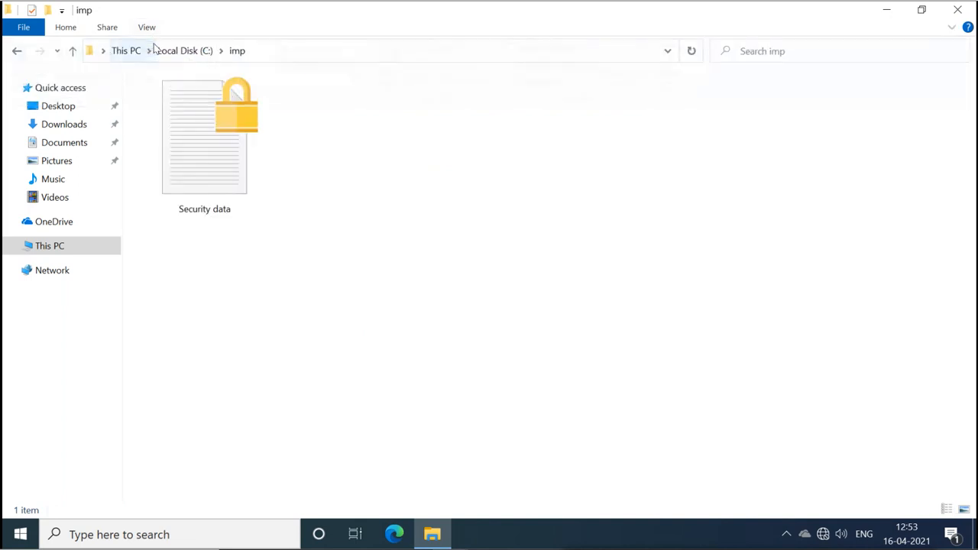
pyautogui.moveTo(217, 131)
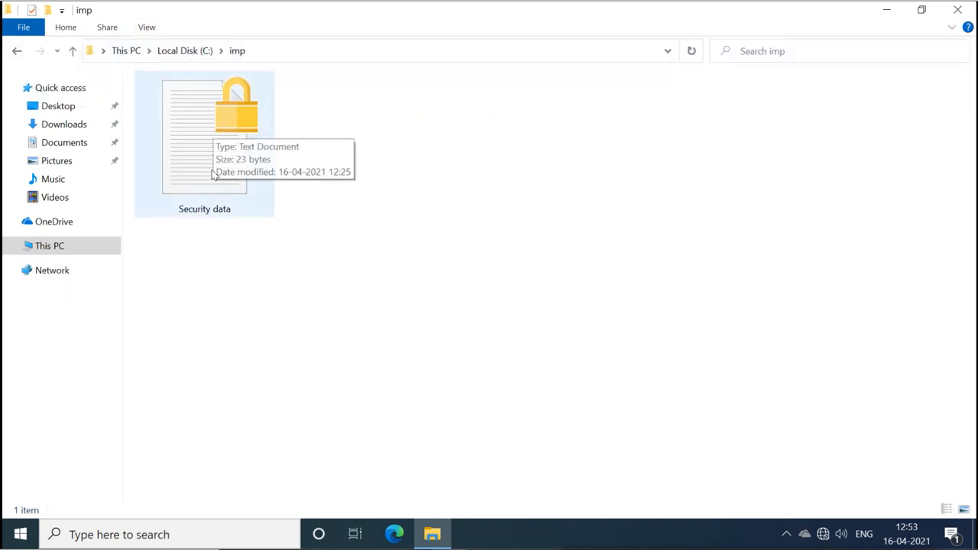
pyautogui.doubleClick(207, 174)
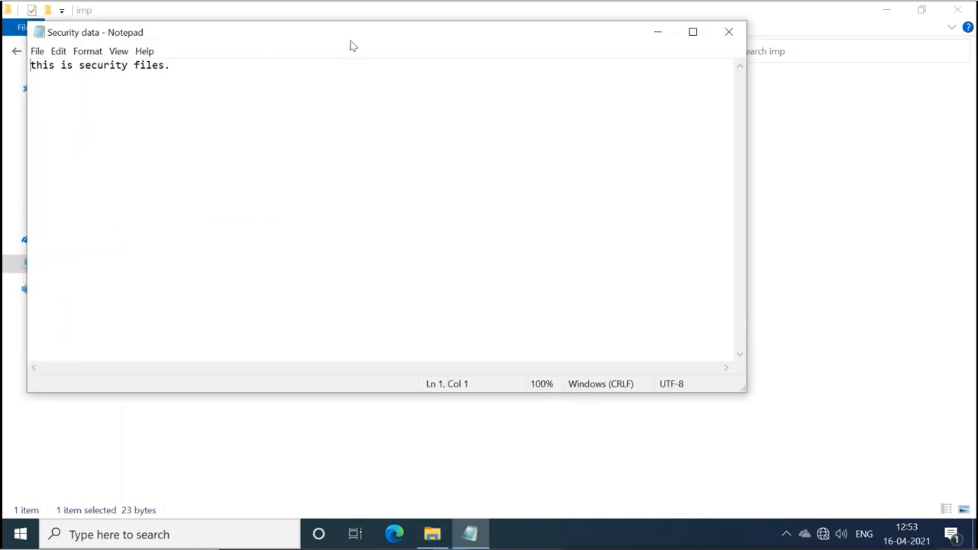
pyautogui.moveTo(351, 37); pyautogui.dragTo(462, 113)
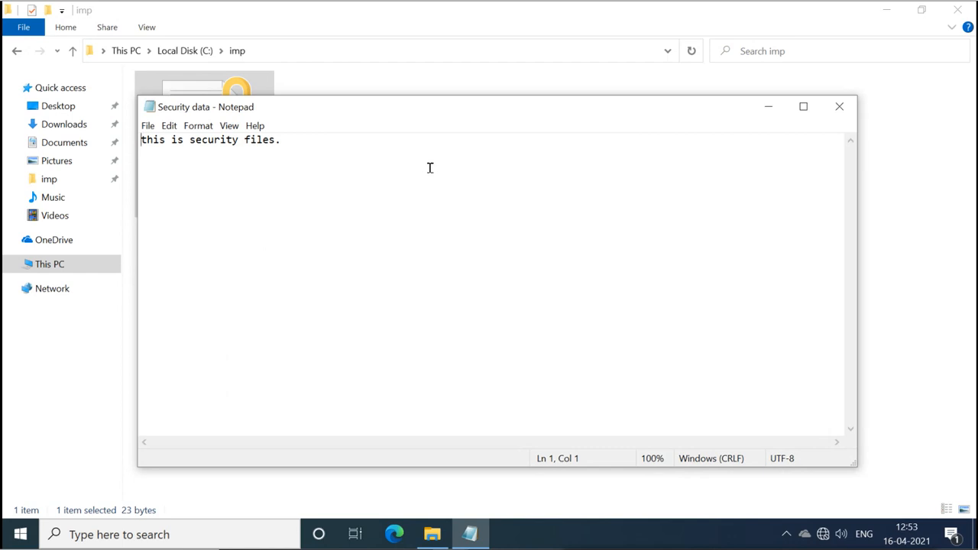
pyautogui.click(839, 111)
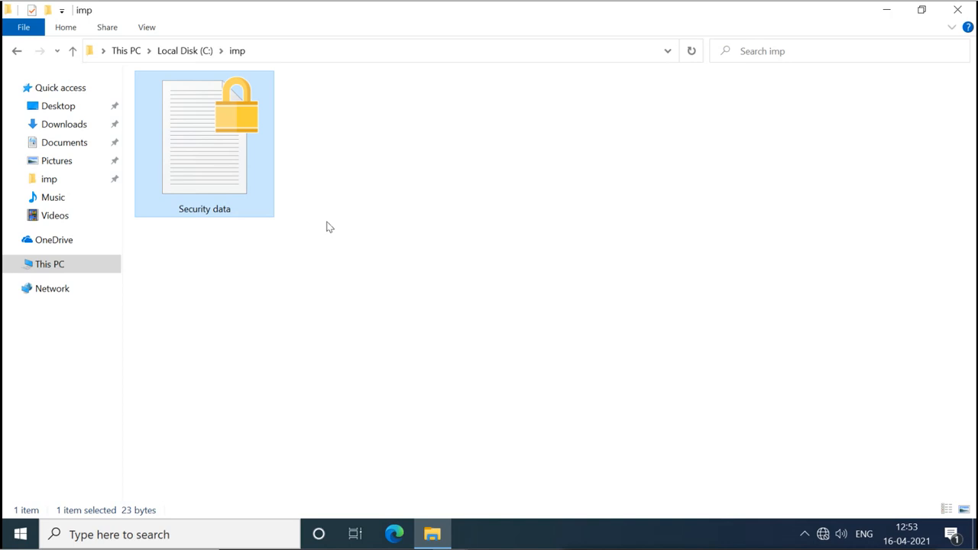
pyautogui.moveTo(242, 196)
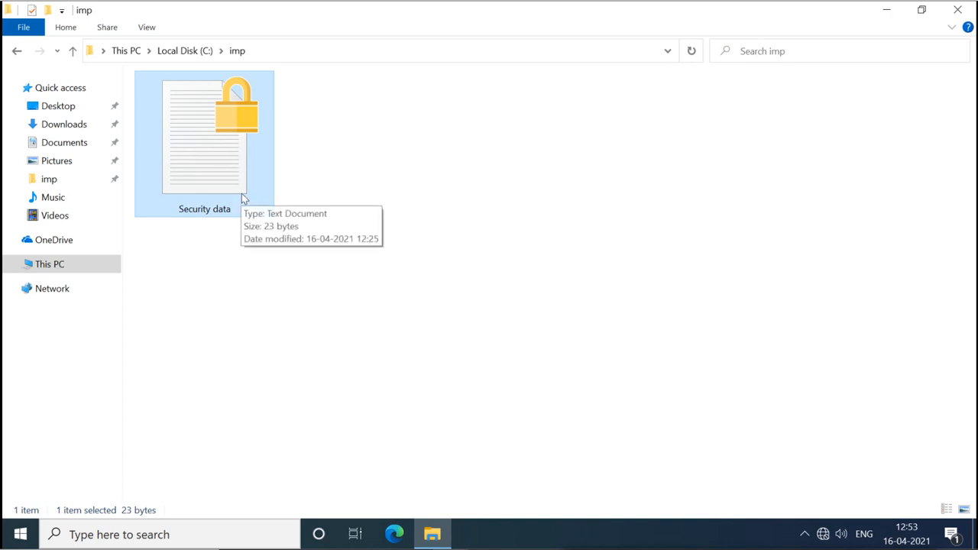
pyautogui.click(447, 174)
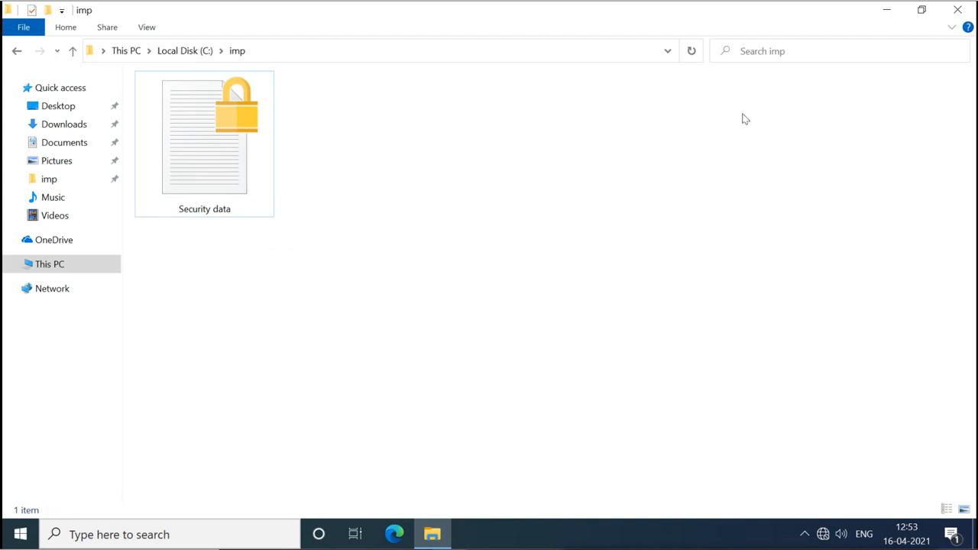
# Close the imp window, sign out, and sign in as Administrator with its password.
pyautogui.click(957, 10)
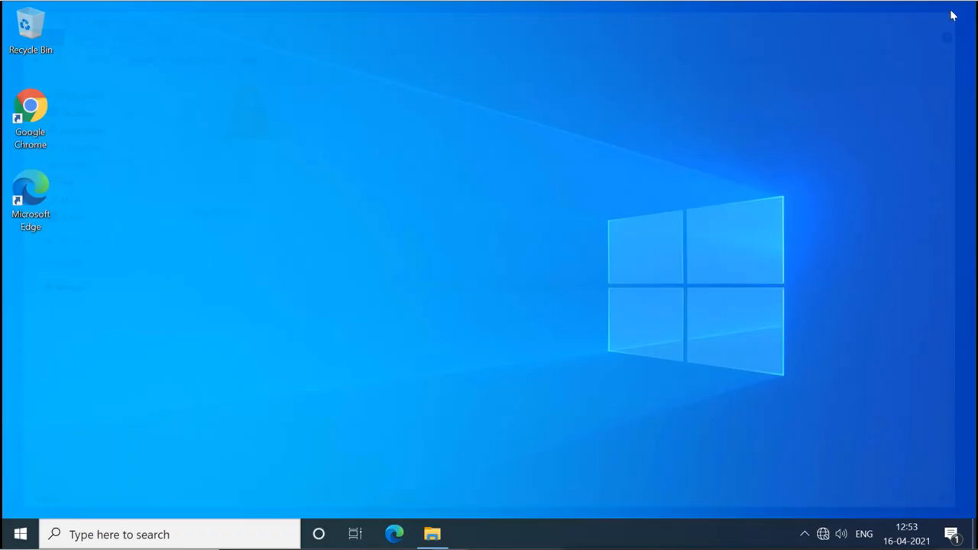
pyautogui.click(21, 534)
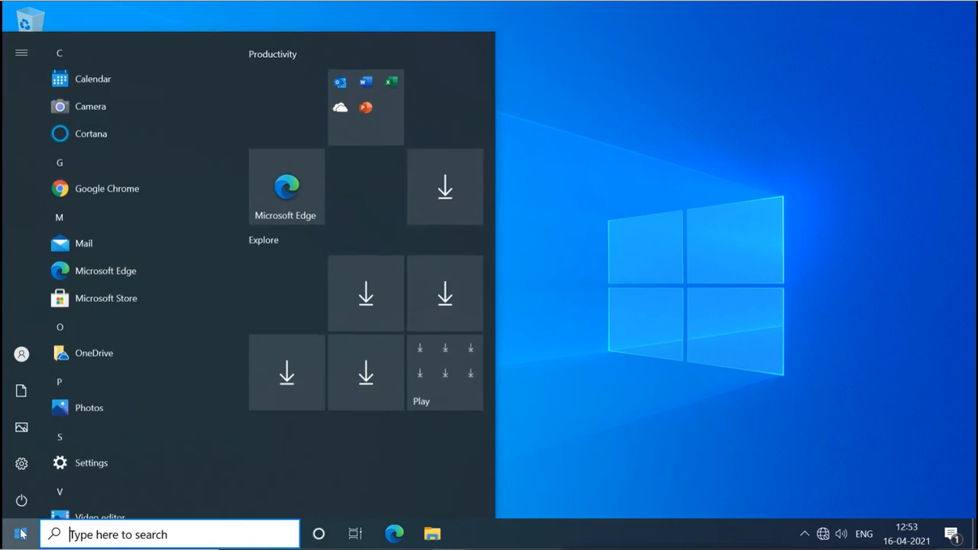
pyautogui.click(22, 364)
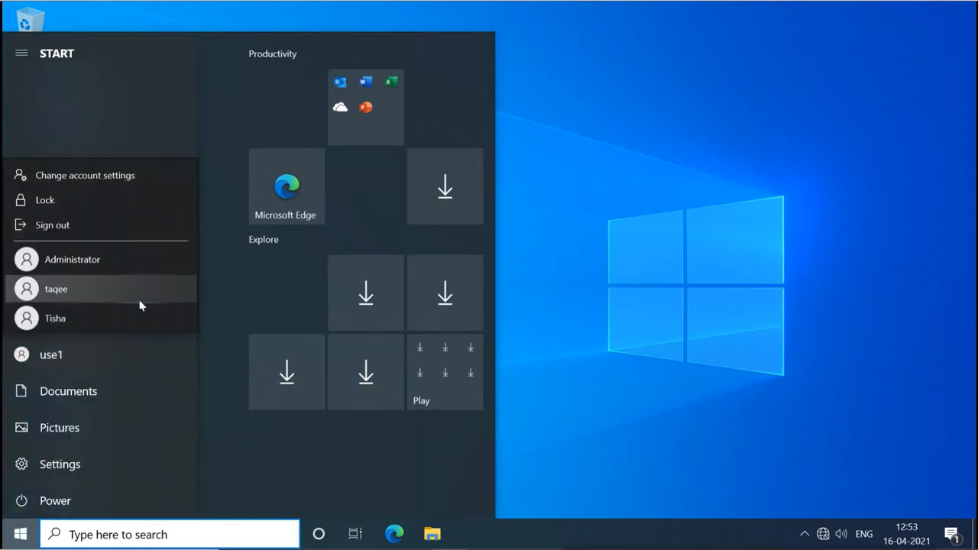
pyautogui.click(100, 224)
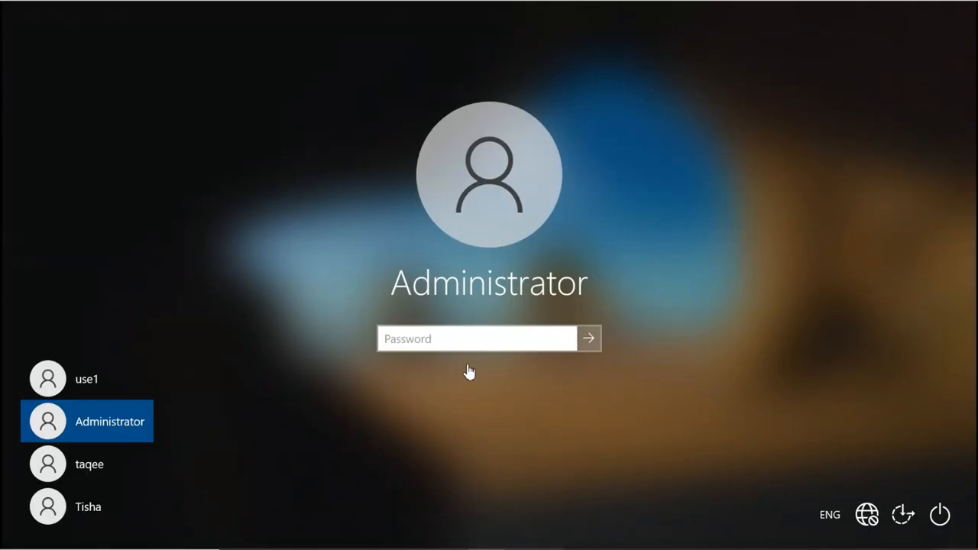
pyautogui.write('••••••')
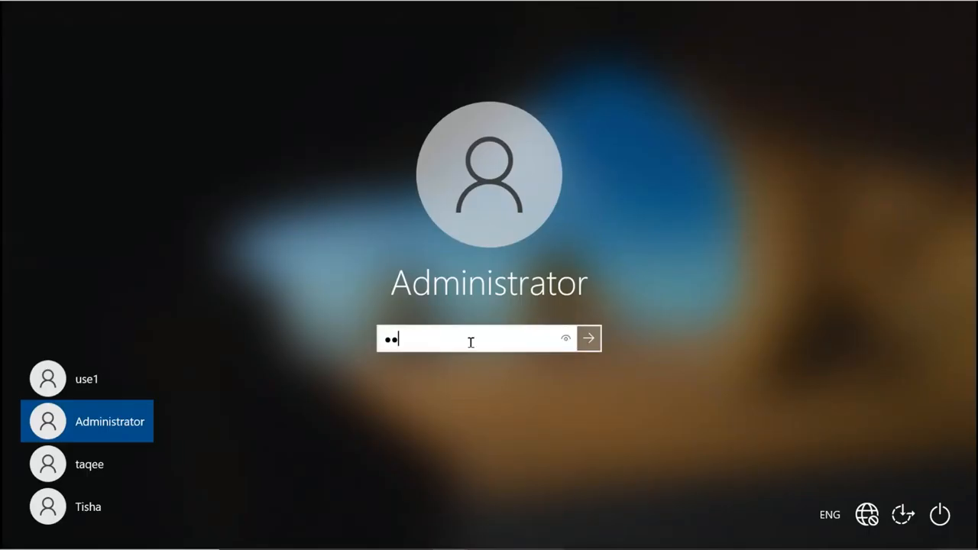
pyautogui.write('•')
pyautogui.press('Return')
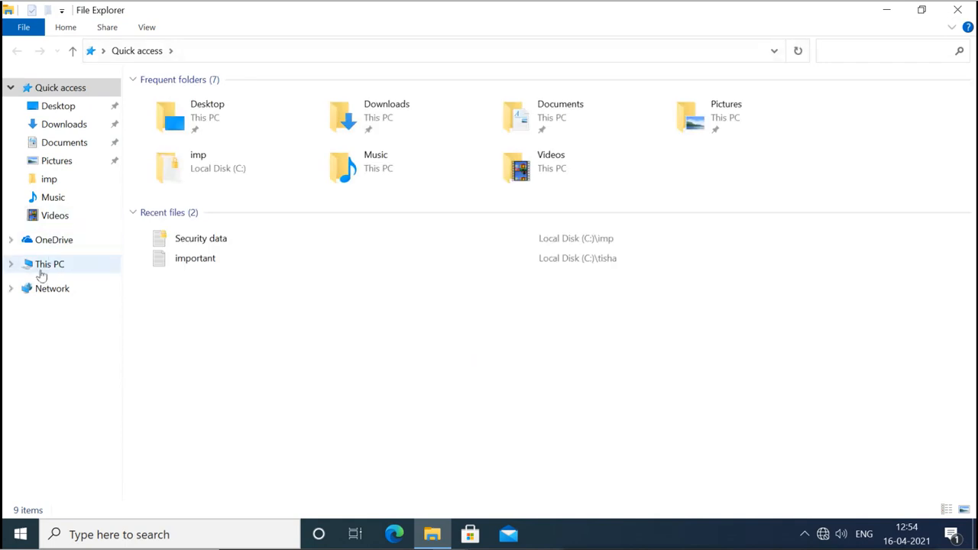
# Attempt to open C:\imp\Security data as Administrator, dismiss the denial, and return to This PC.
pyautogui.click(40, 268)
pyautogui.doubleClick(217, 210)
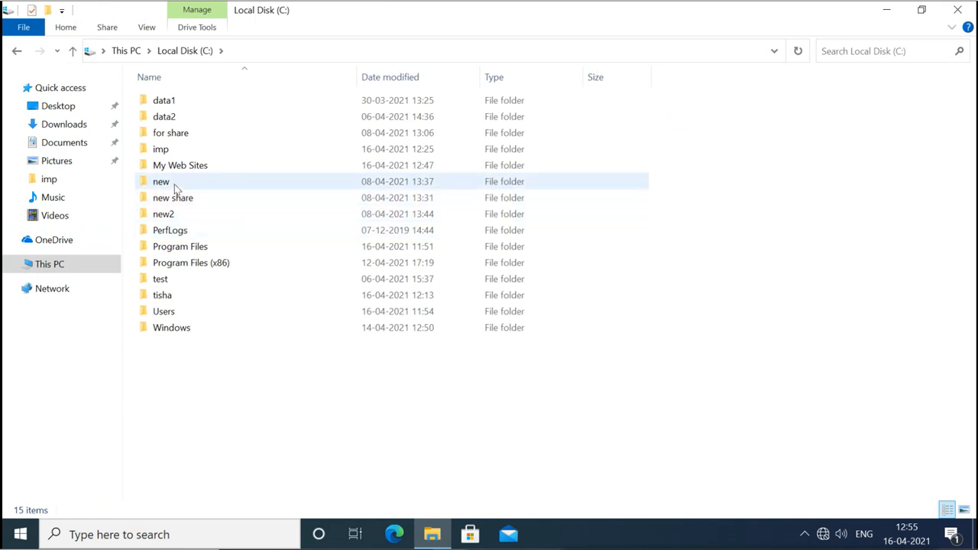
pyautogui.doubleClick(184, 149)
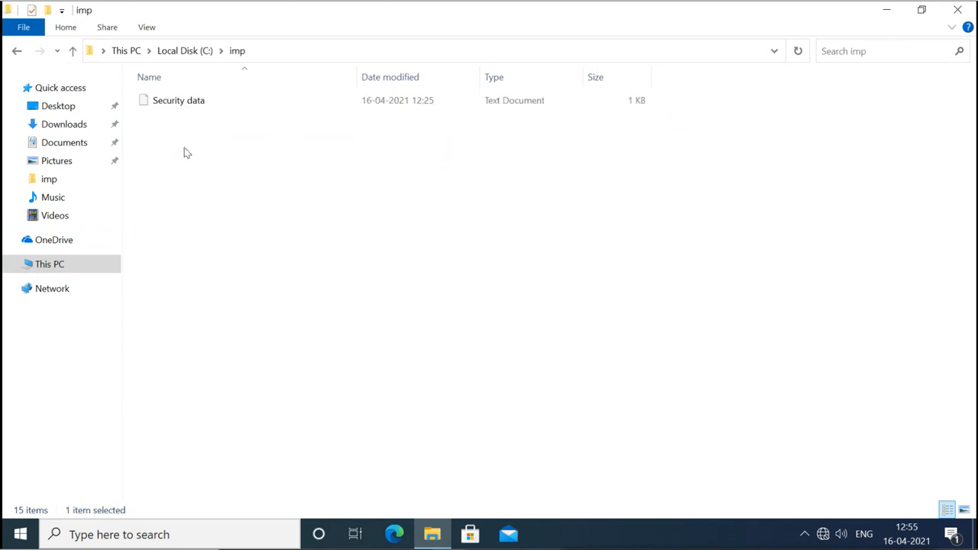
pyautogui.doubleClick(196, 105)
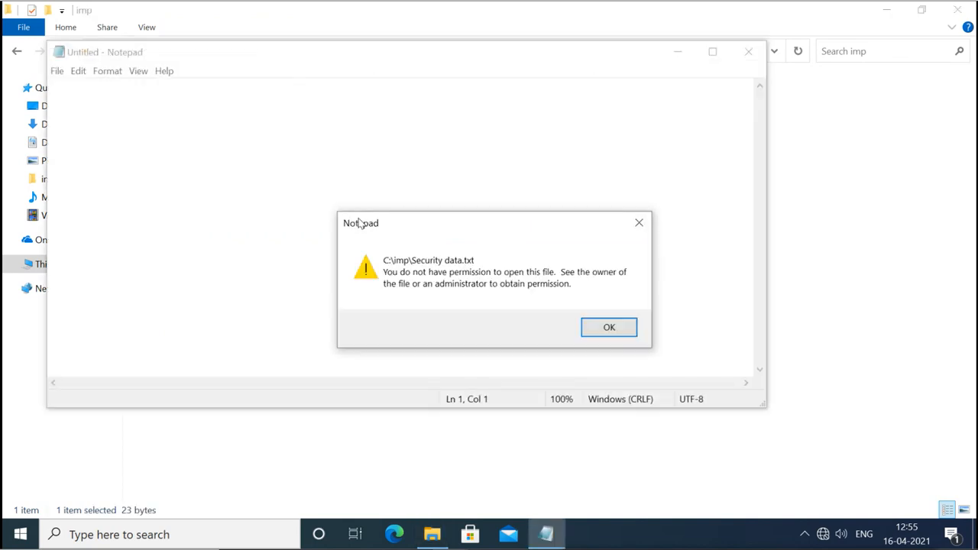
pyautogui.click(605, 327)
pyautogui.click(749, 52)
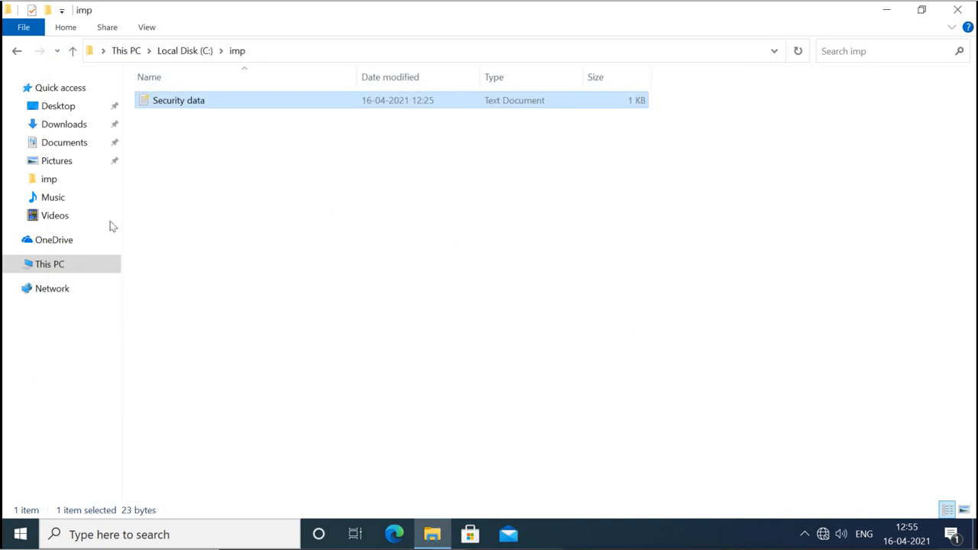
pyautogui.click(46, 274)
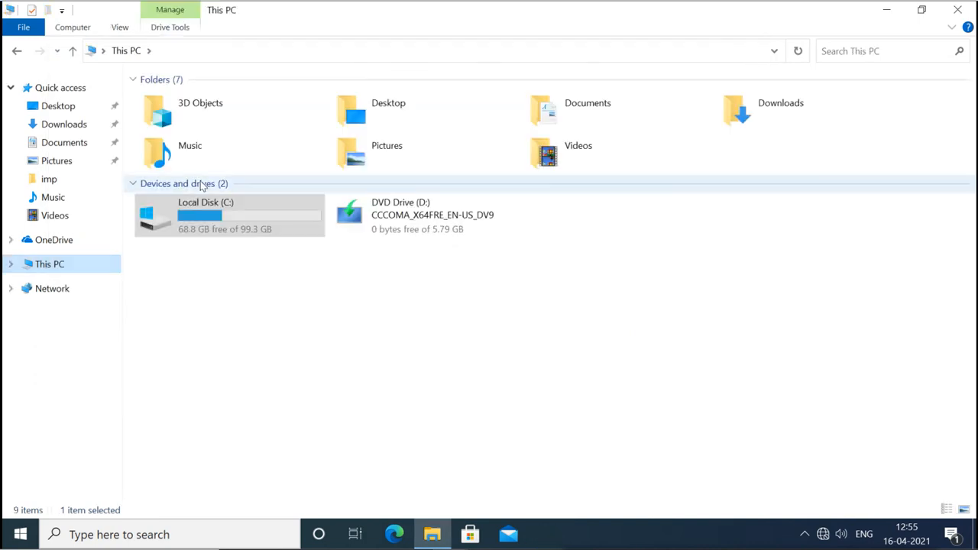
# Open the exported tisha key .pfx file in C:\My Web Sites to start importing it.
pyautogui.doubleClick(224, 215)
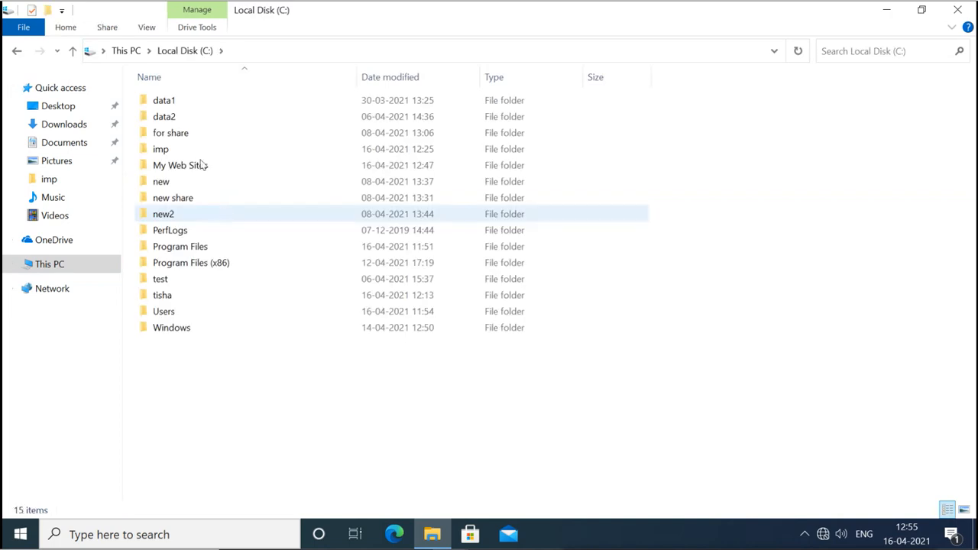
pyautogui.click(182, 166)
pyautogui.doubleClick(182, 167)
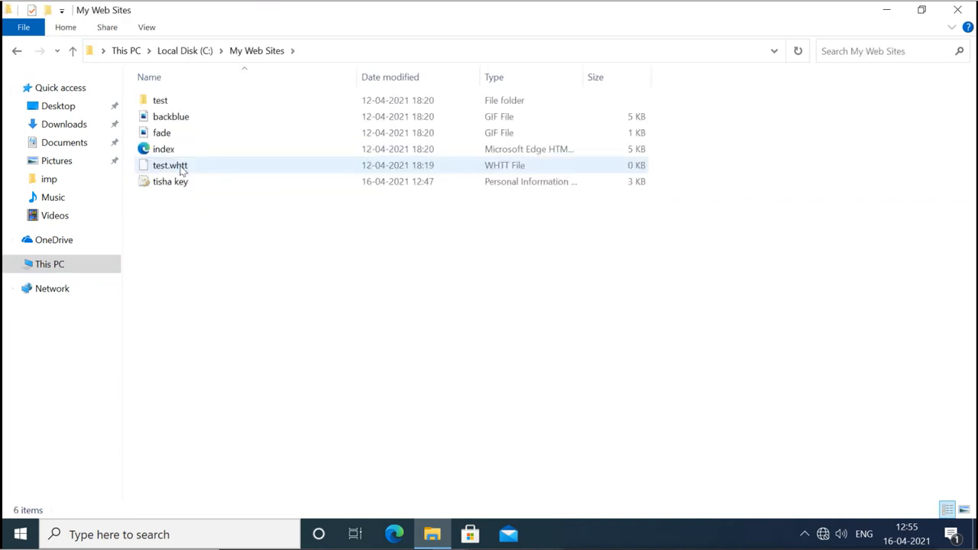
pyautogui.click(176, 185)
pyautogui.doubleClick(176, 185)
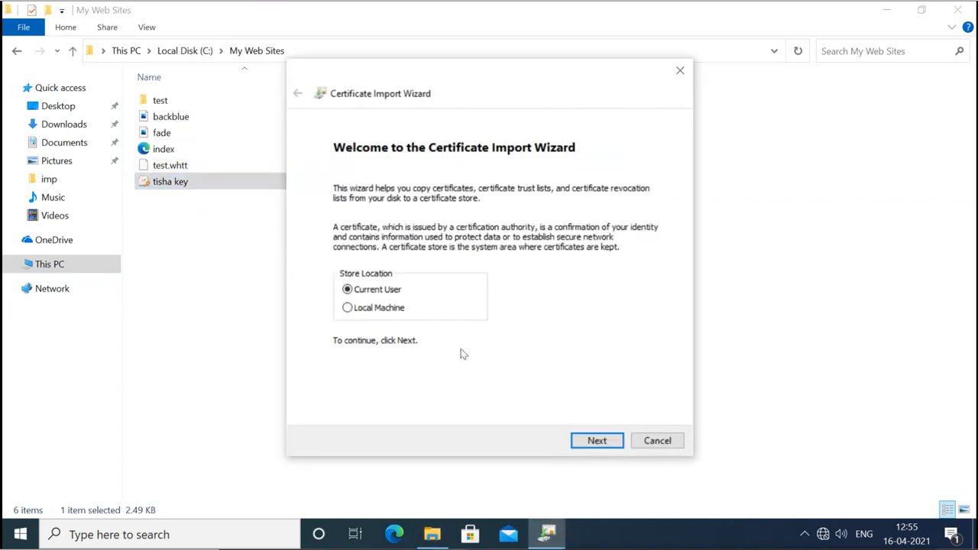
# Import the certificate with its private key password and automatic store selection, then return to Local Disk (C:).
pyautogui.click(598, 441)
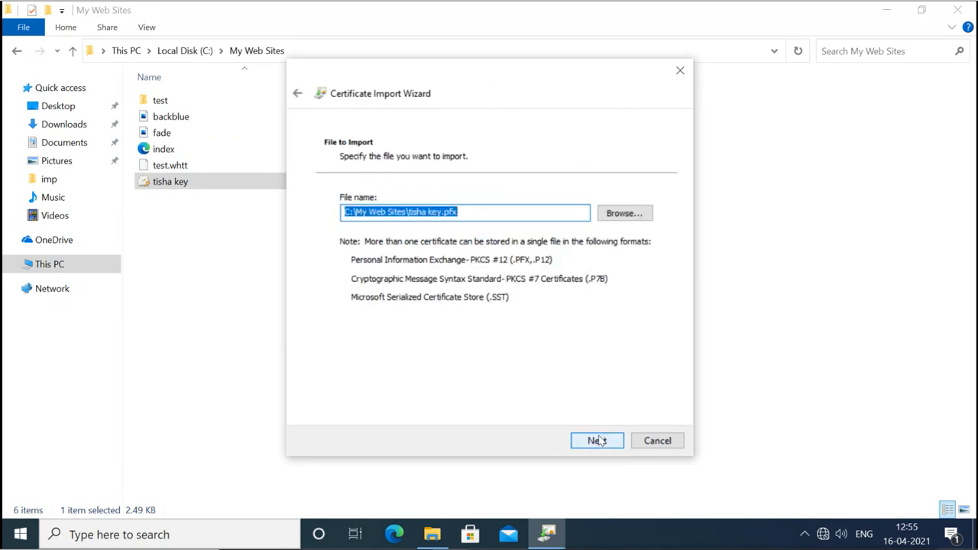
pyautogui.click(599, 441)
pyautogui.write('*****')
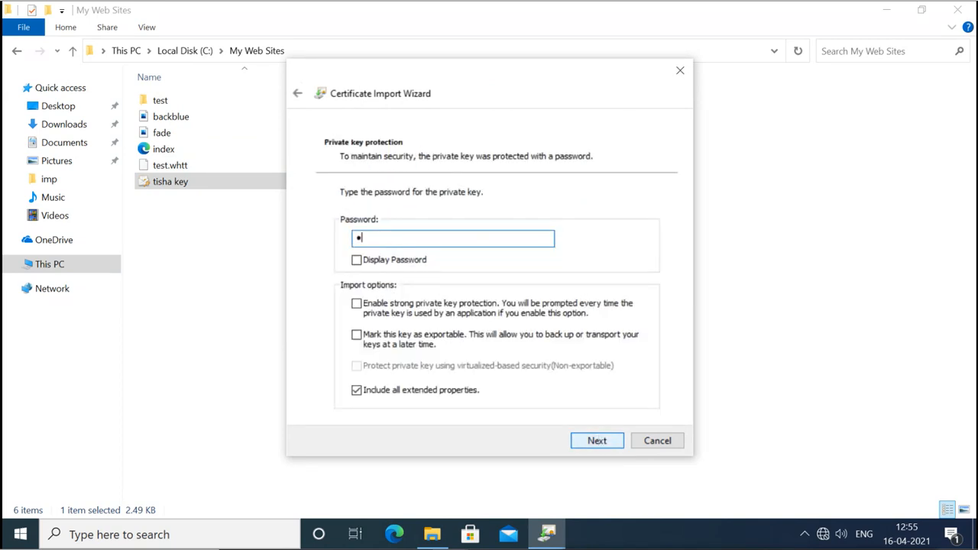
pyautogui.write('*')
pyautogui.click(607, 447)
pyautogui.click(597, 441)
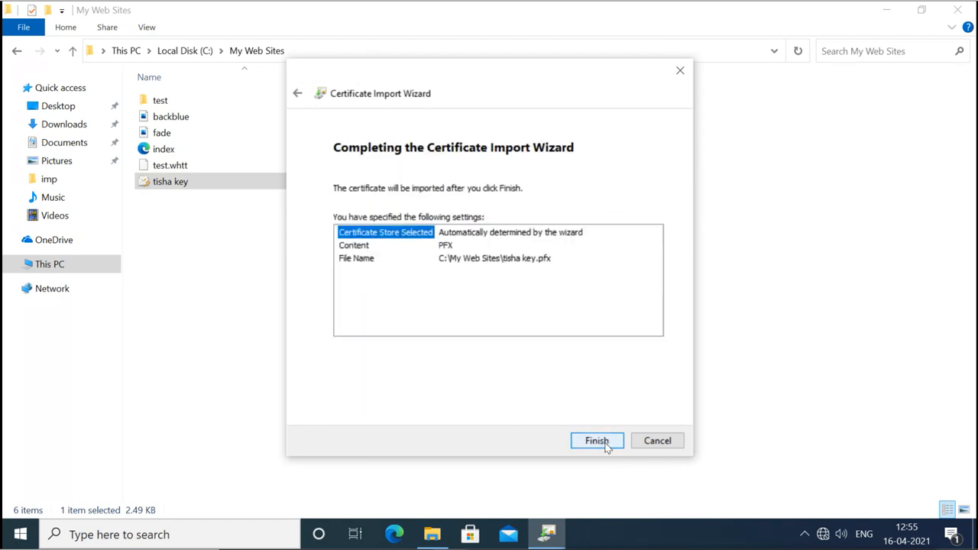
pyautogui.click(598, 441)
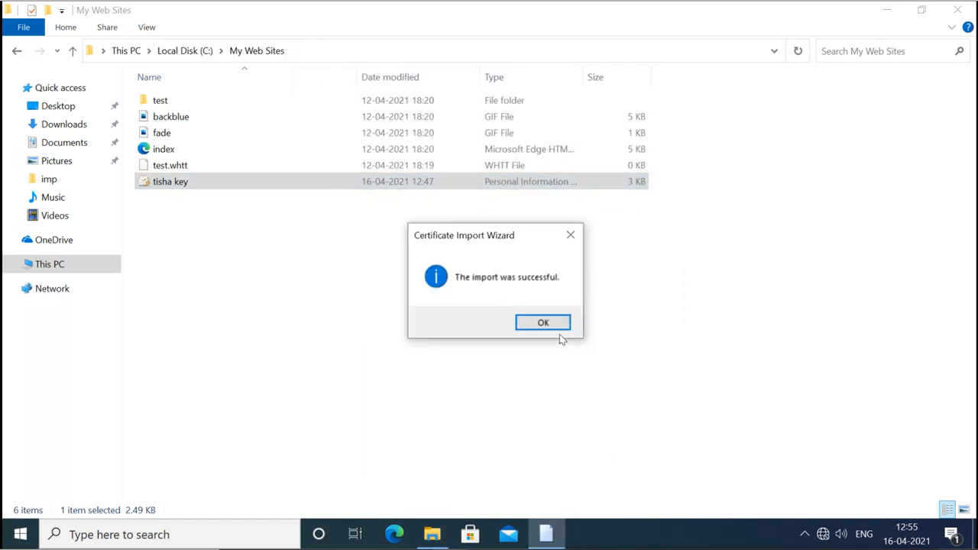
pyautogui.click(556, 329)
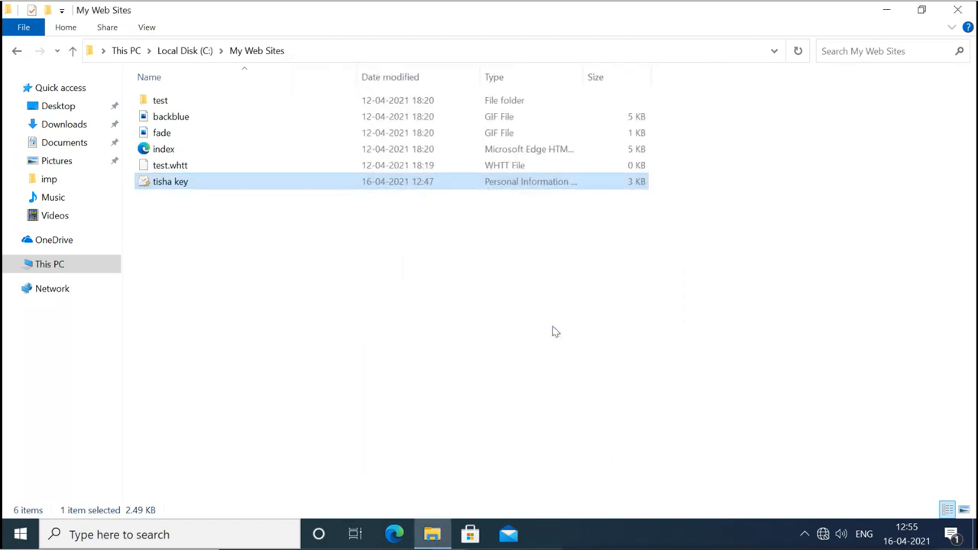
pyautogui.click(201, 50)
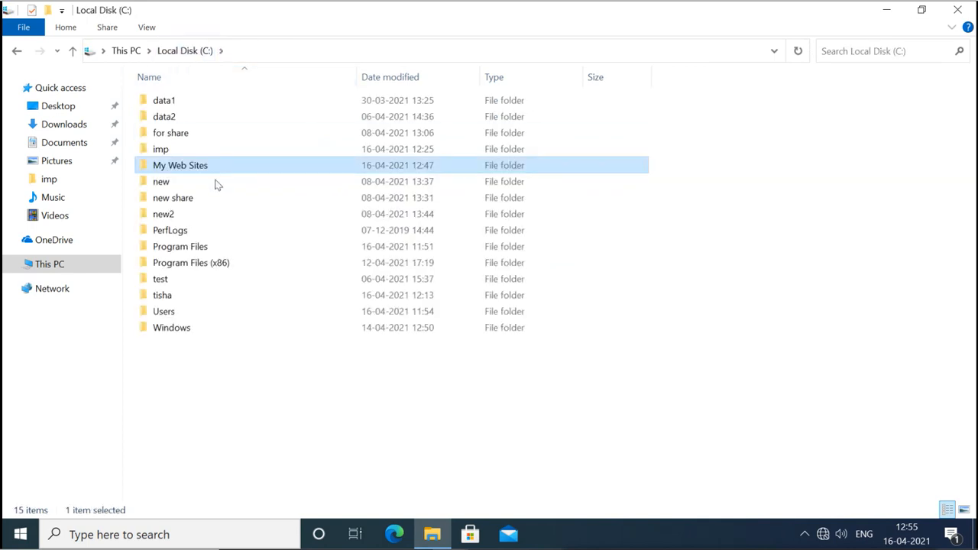
# Open C:\imp\Security data to confirm its text is readable, then close Notepad and File Explorer.
pyautogui.doubleClick(177, 151)
pyautogui.doubleClick(190, 100)
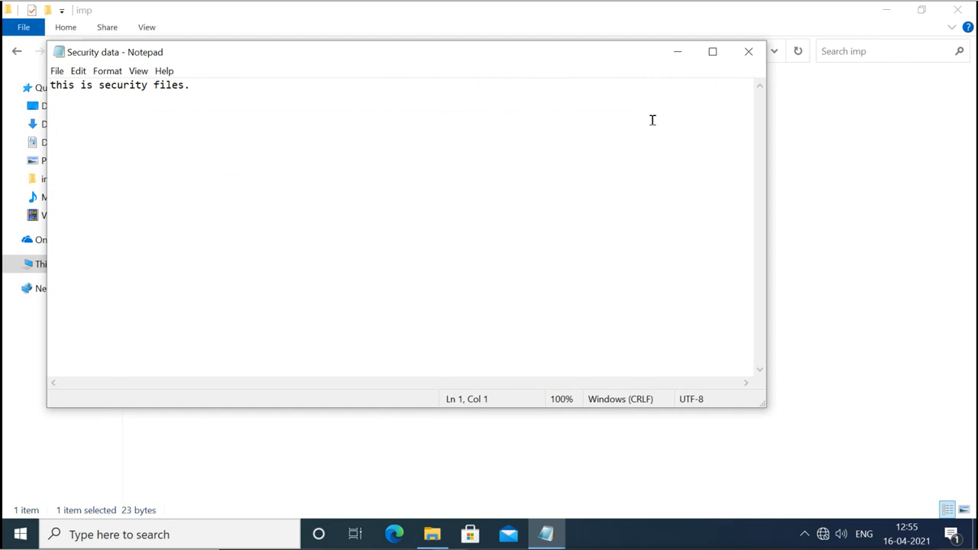
pyautogui.click(748, 53)
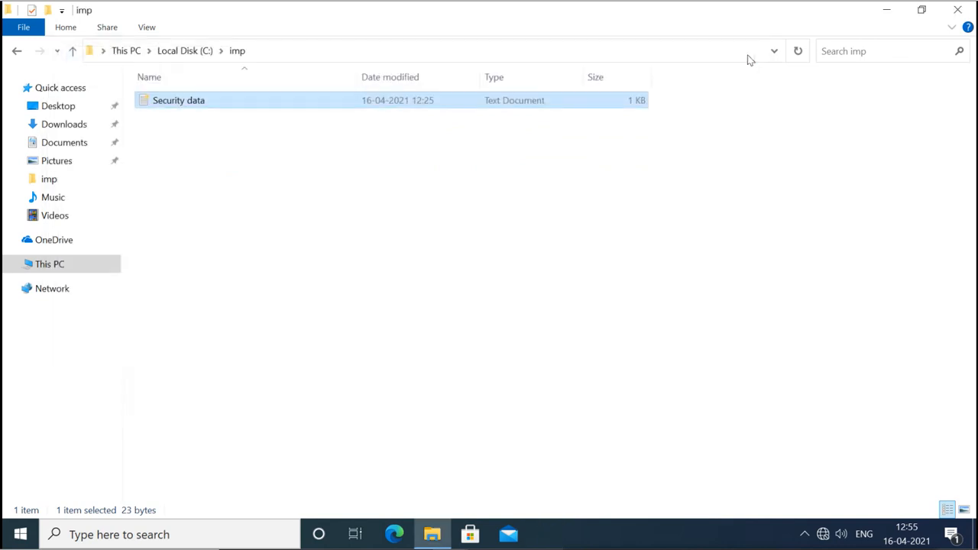
pyautogui.click(735, 160)
pyautogui.click(957, 10)
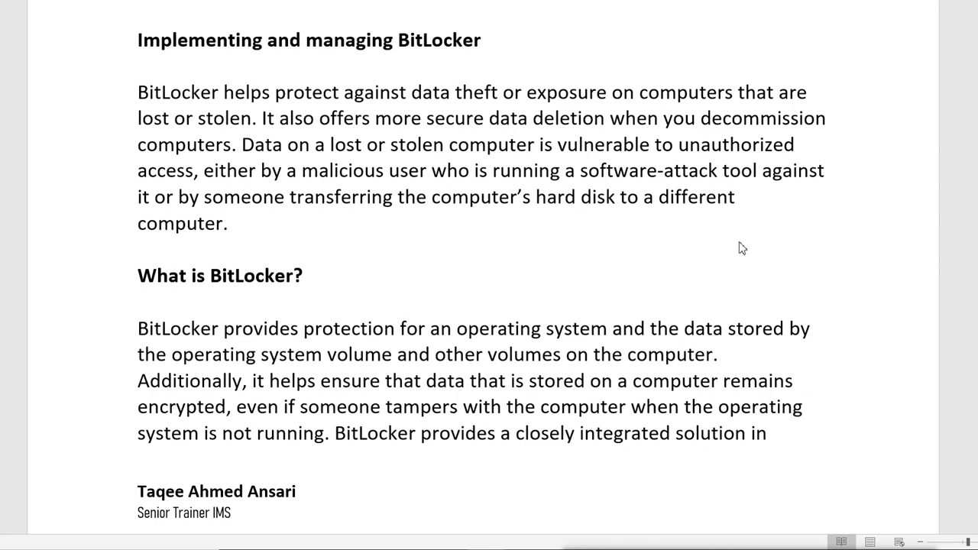
# Scroll the BitLocker document down to the page listing how BitLocker encrypts data.
pyautogui.scroll(-1, 741, 248)
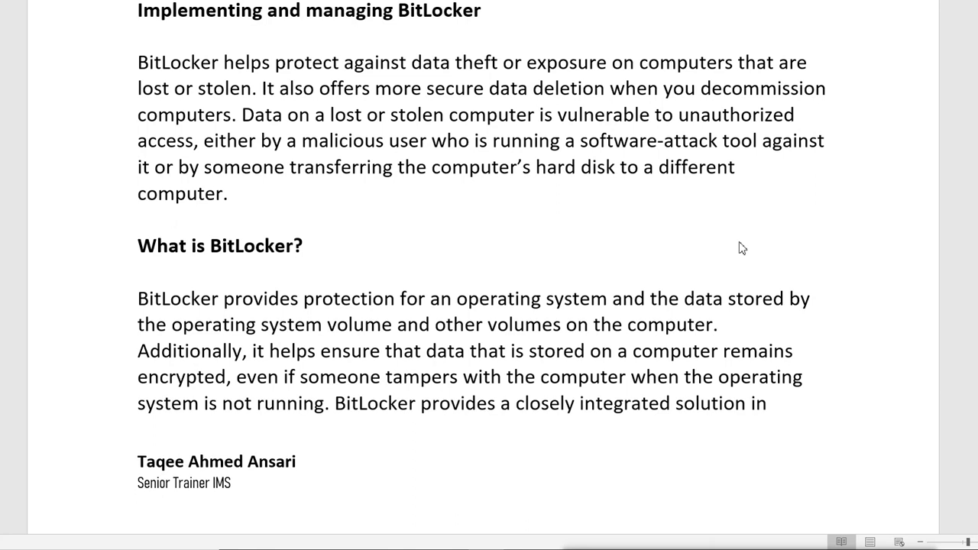
pyautogui.scroll(-1, 741, 248)
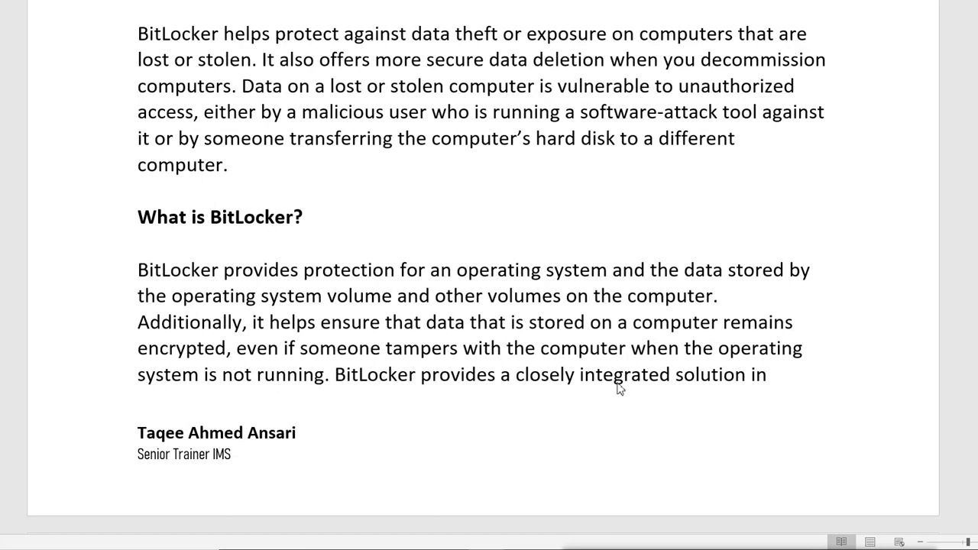
pyautogui.scroll(-10, 621, 389)
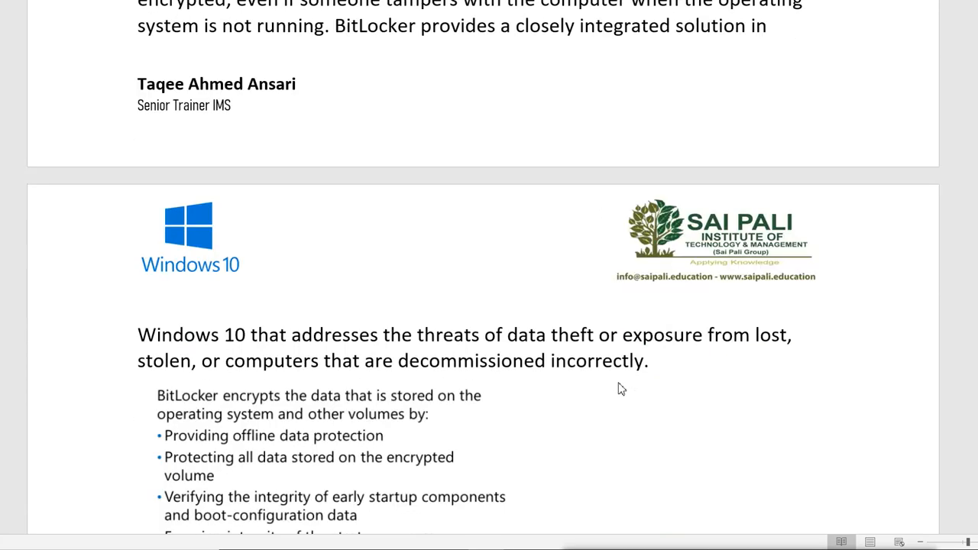
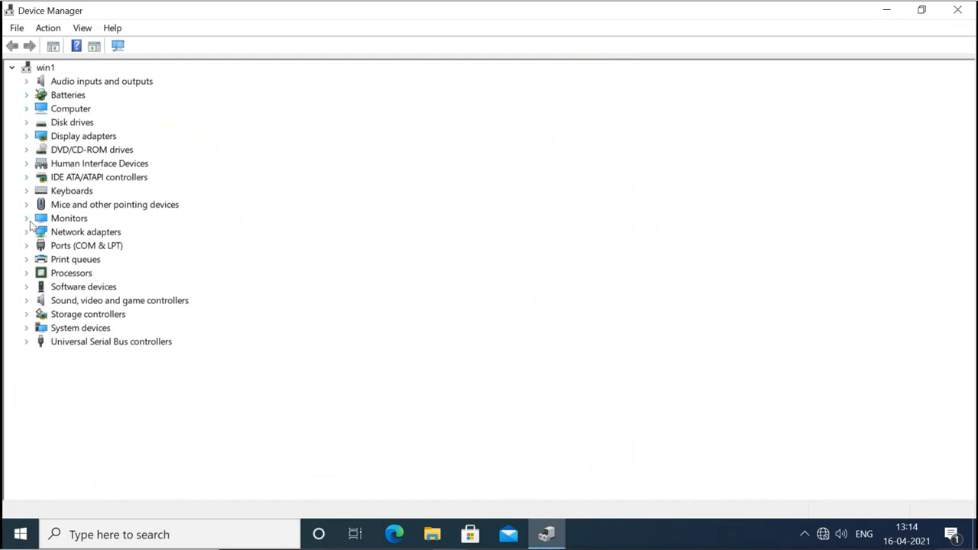
pyautogui.click(26, 288)
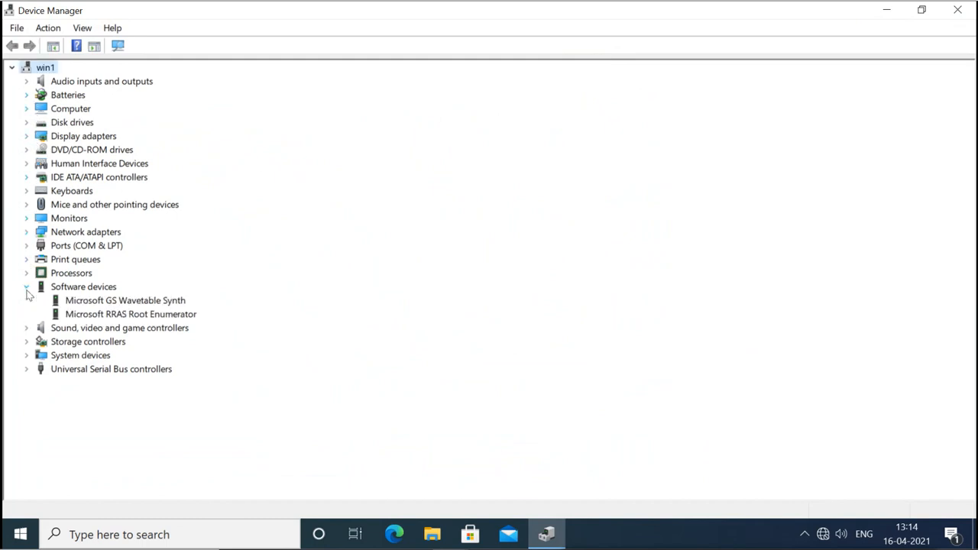
pyautogui.click(26, 287)
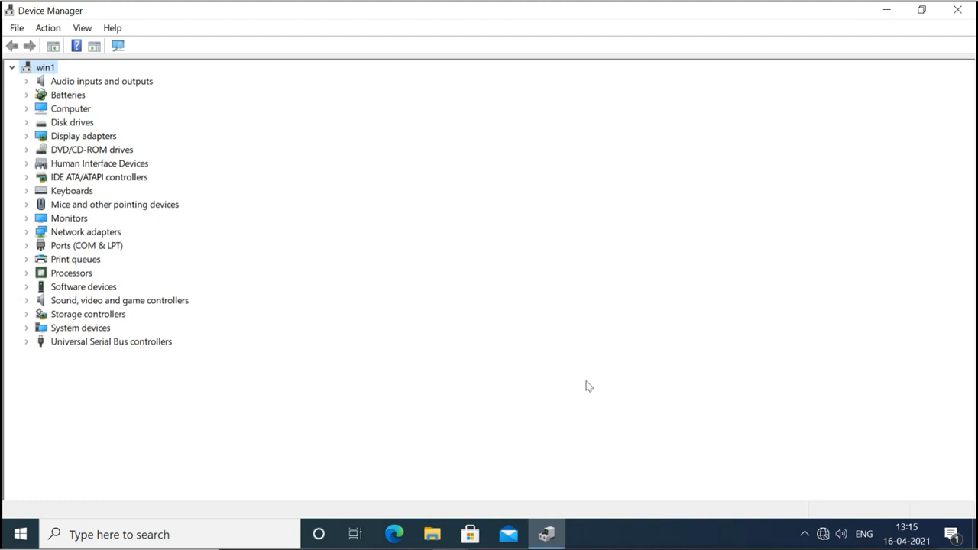
pyautogui.click(486, 548)
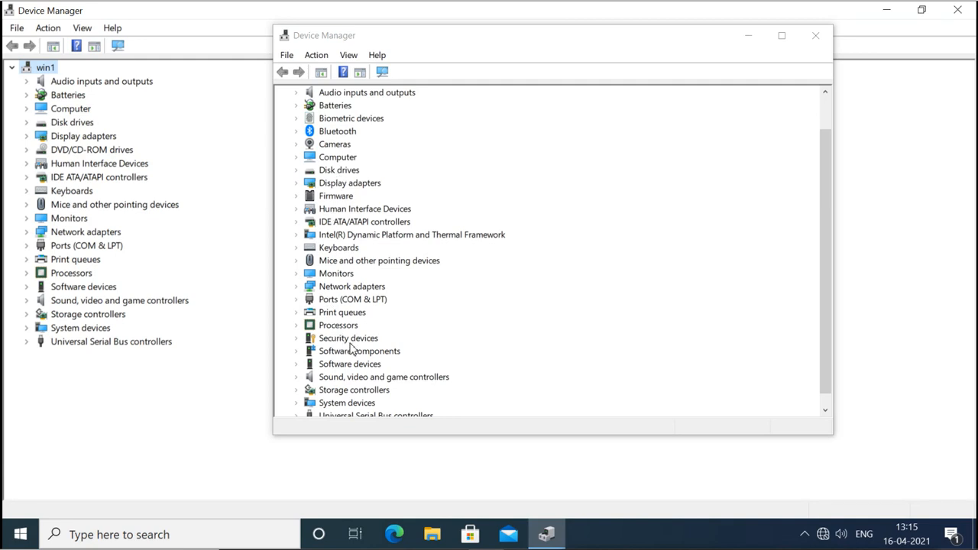
pyautogui.click(298, 340)
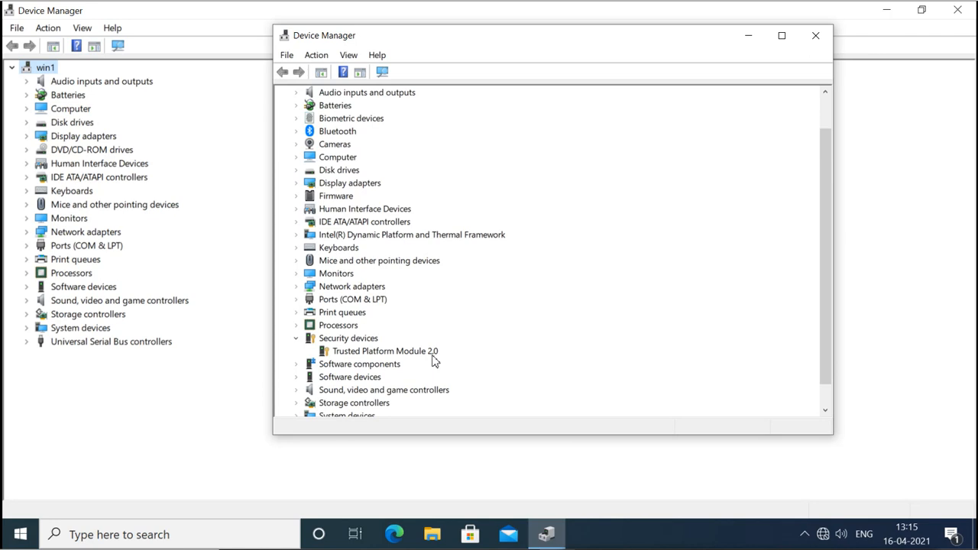
pyautogui.click(383, 363)
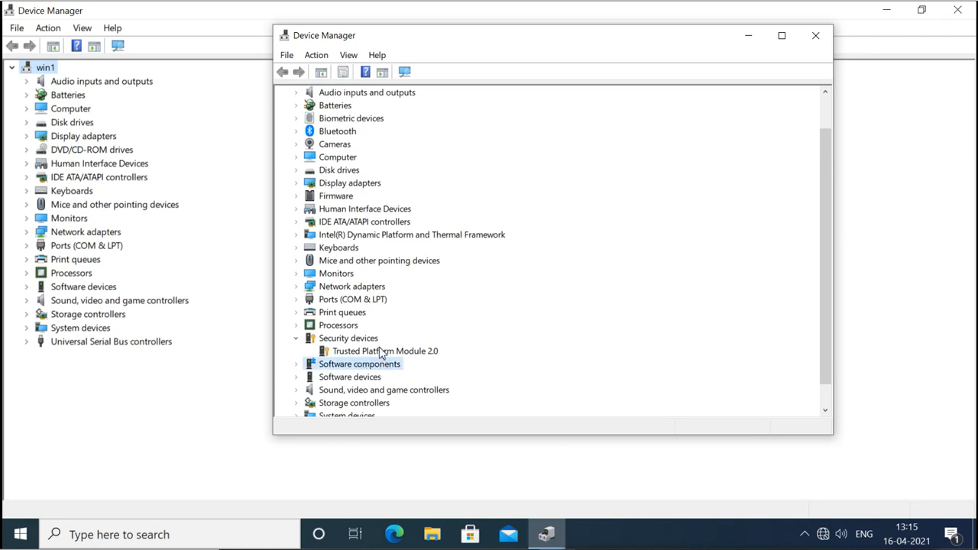
pyautogui.click(381, 351)
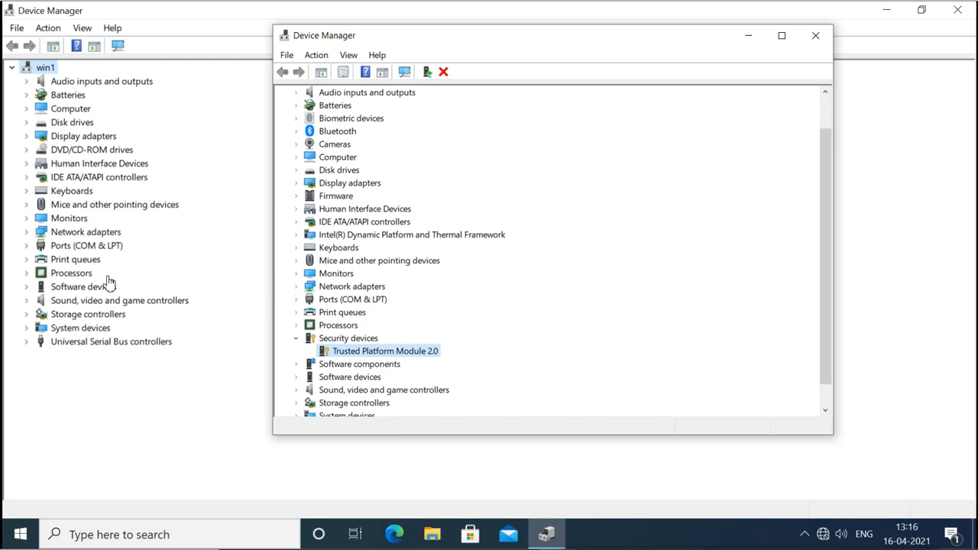
pyautogui.click(812, 42)
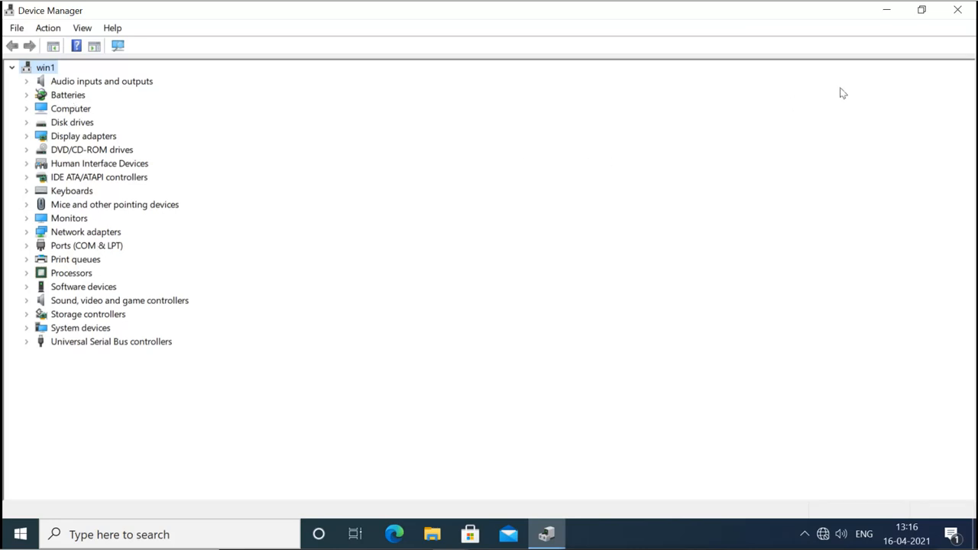
# Close Device Manager and show the drives in File Explorer's This PC view.
pyautogui.click(959, 10)
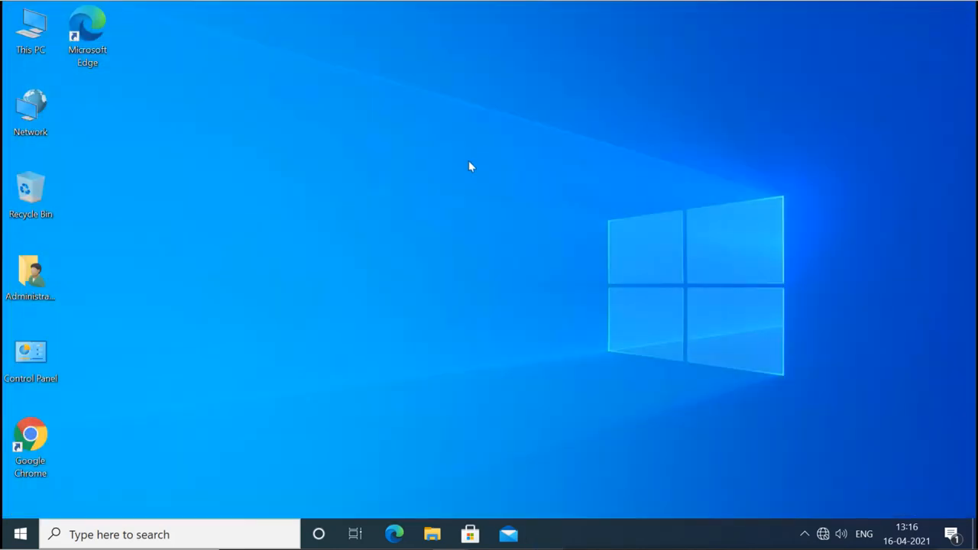
pyautogui.click(431, 535)
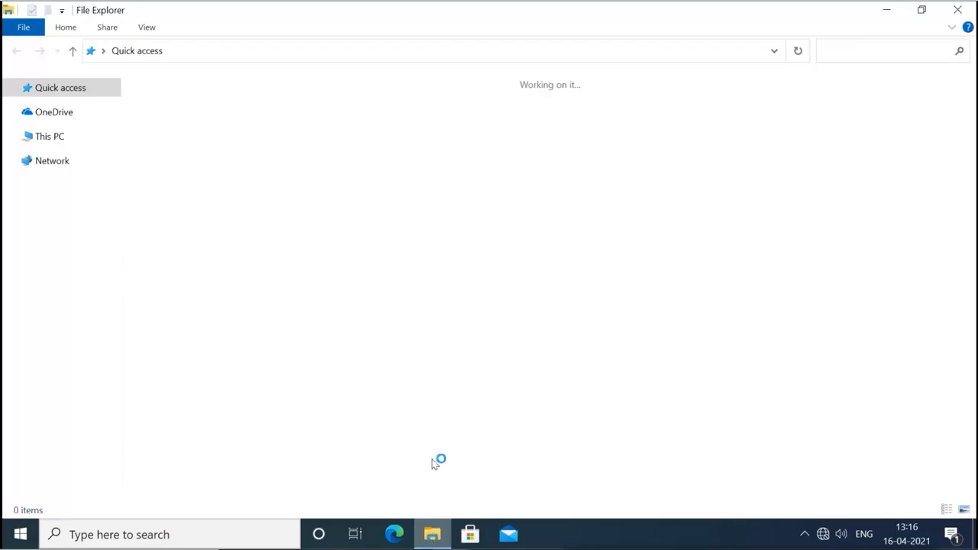
pyautogui.click(56, 264)
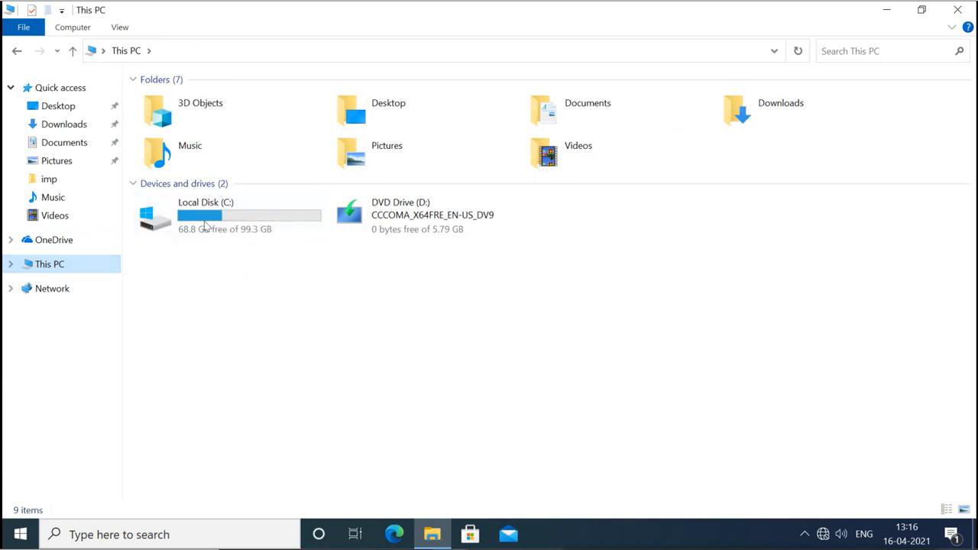
# Try turning on BitLocker for Local Disk (C:), then cancel the TPM error.
pyautogui.moveTo(219, 219)
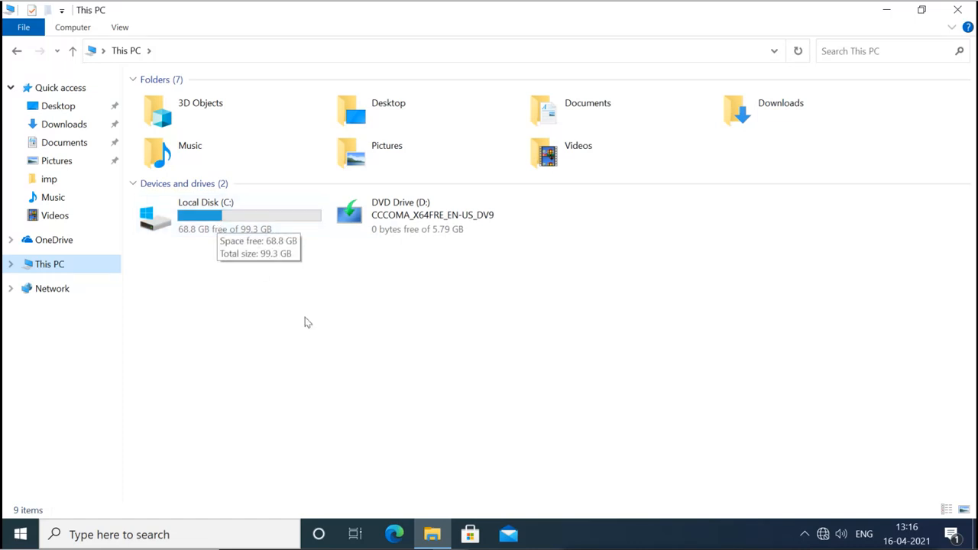
pyautogui.rightClick(230, 221)
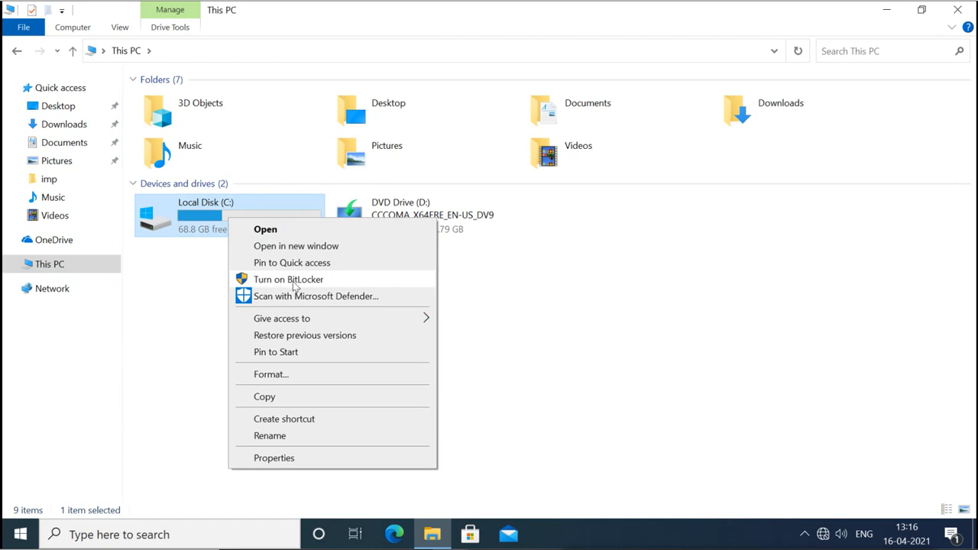
pyautogui.click(295, 283)
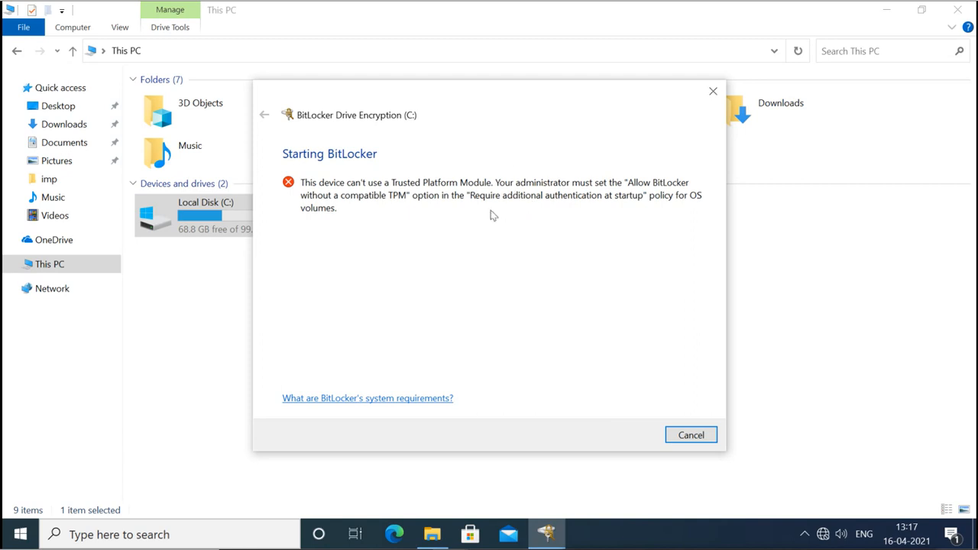
pyautogui.click(689, 435)
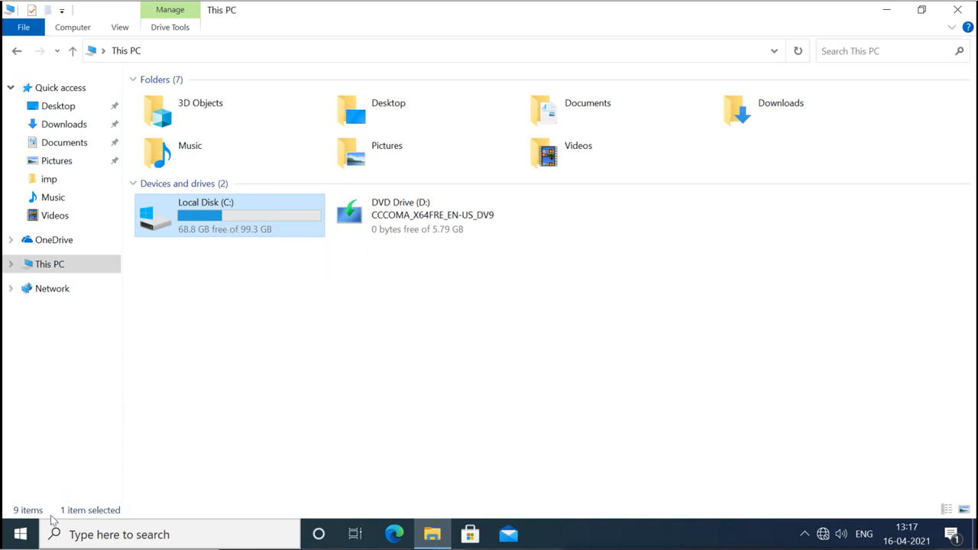
# Launch Disk Management from the Win+X menu and maximize its window.
pyautogui.rightClick(29, 537)
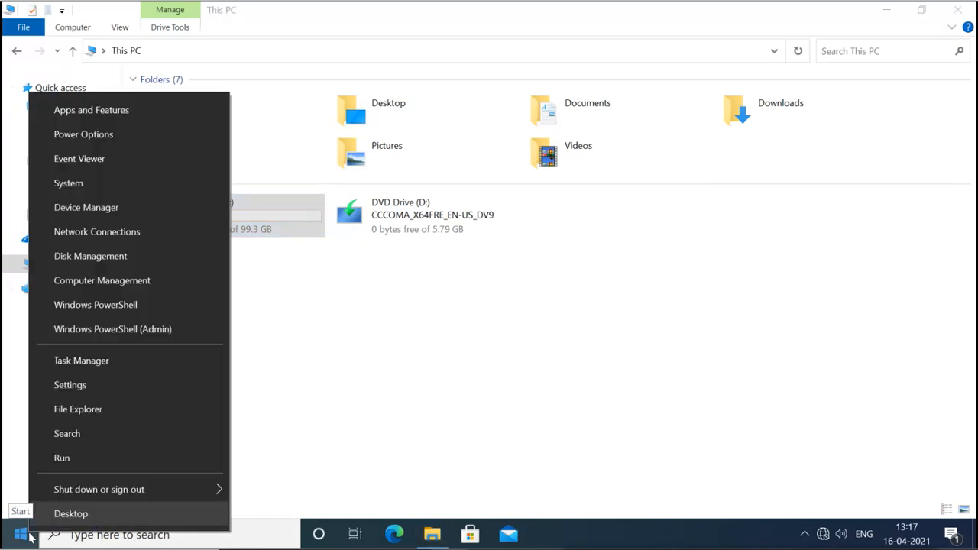
pyautogui.click(109, 256)
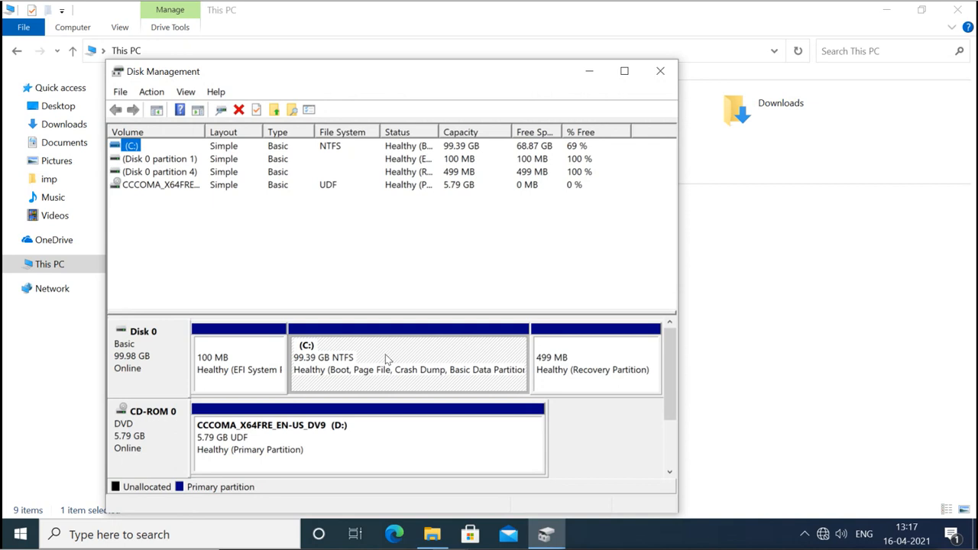
pyautogui.click(624, 71)
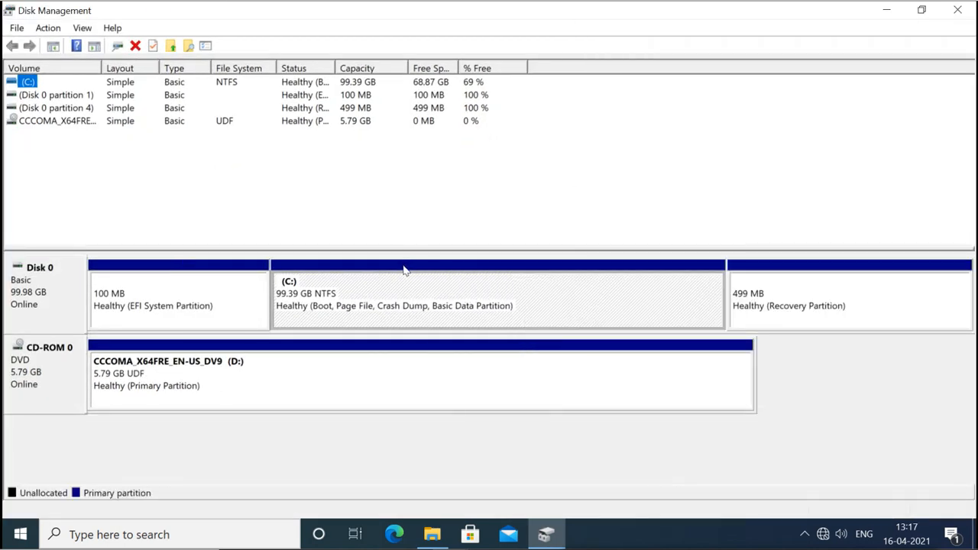
# Shrink the C: volume by 10000 MB.
pyautogui.rightClick(403, 268)
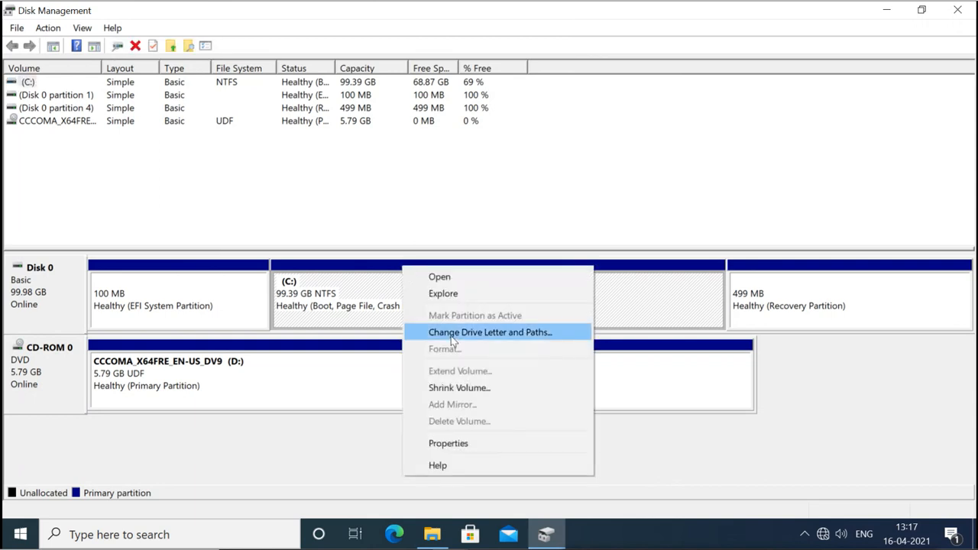
pyautogui.click(458, 387)
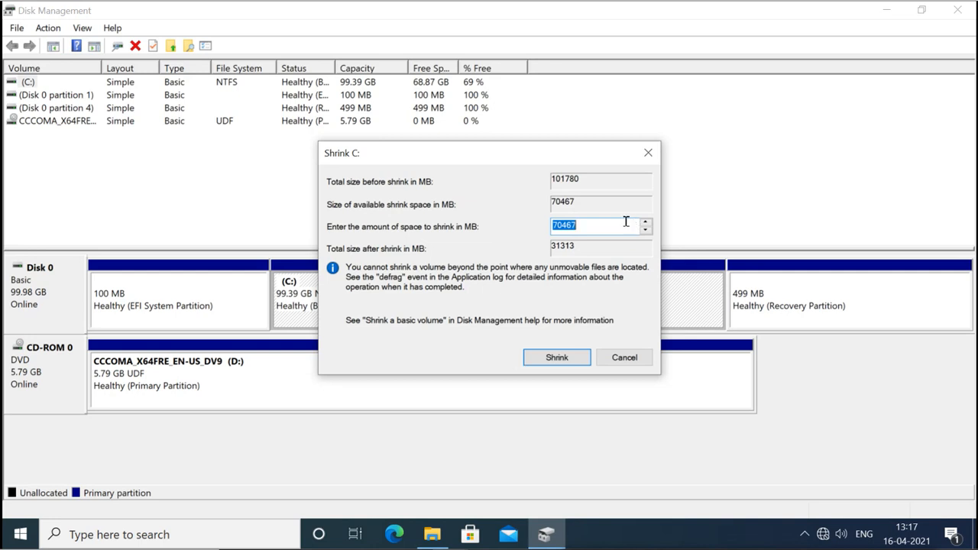
pyautogui.press('BackSpace')
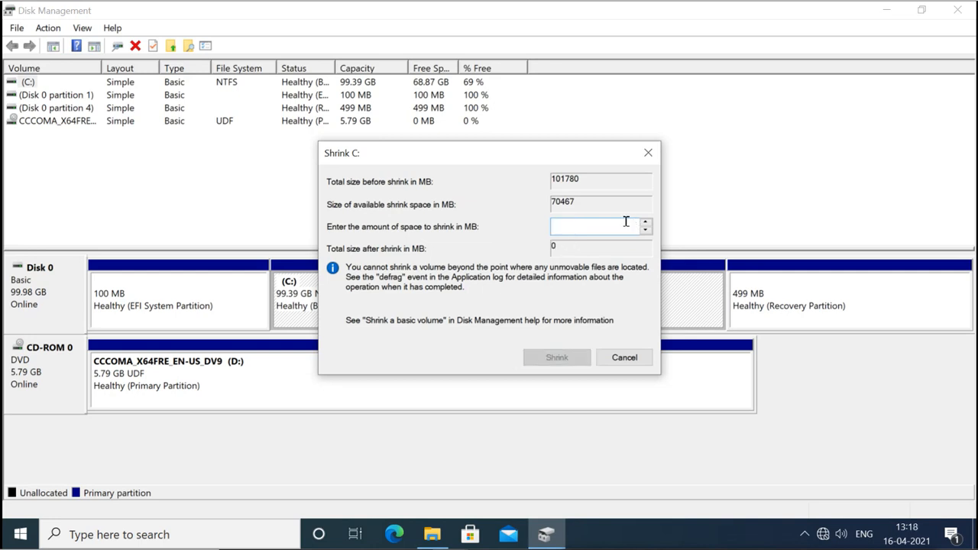
pyautogui.write('10000')
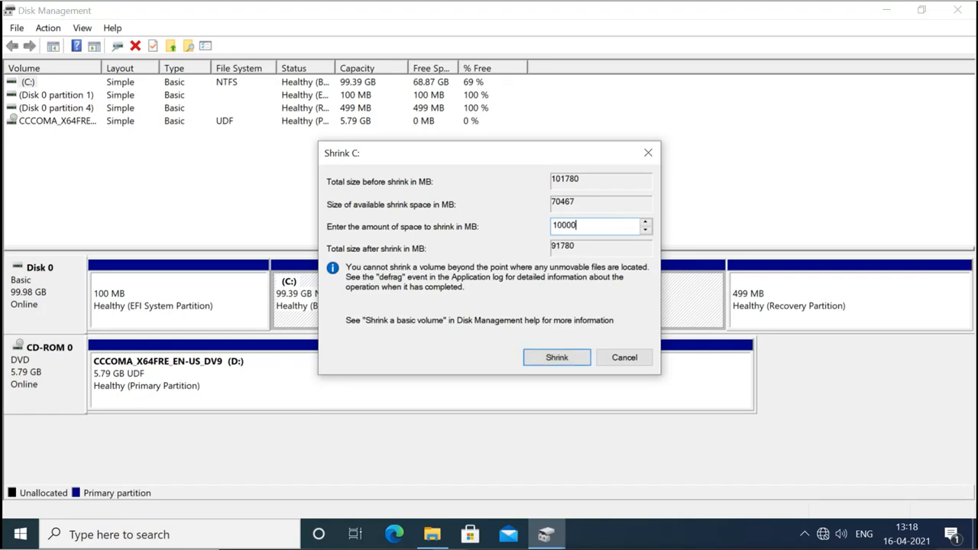
pyautogui.click(556, 356)
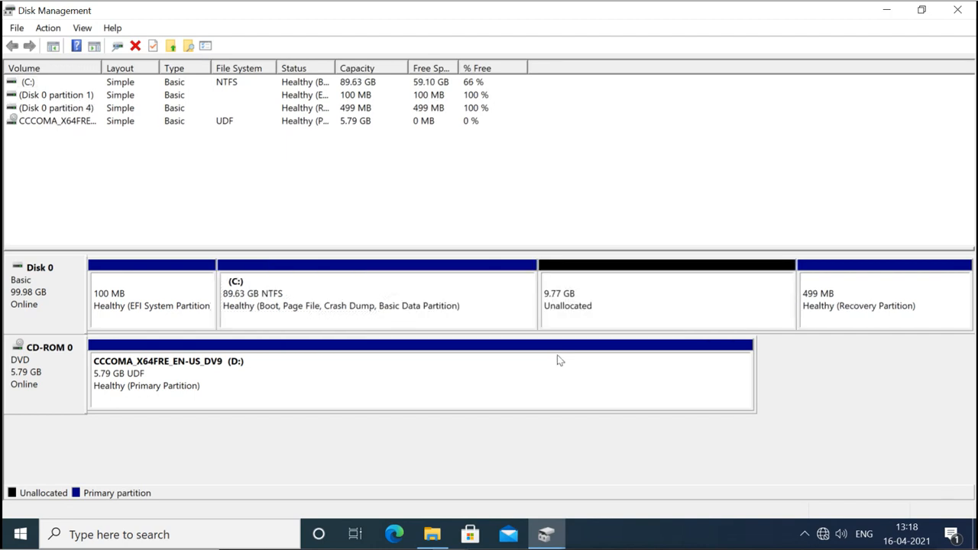
# Create a 5000 MB simple volume E: from the 9.77 GB unallocated space.
pyautogui.rightClick(584, 266)
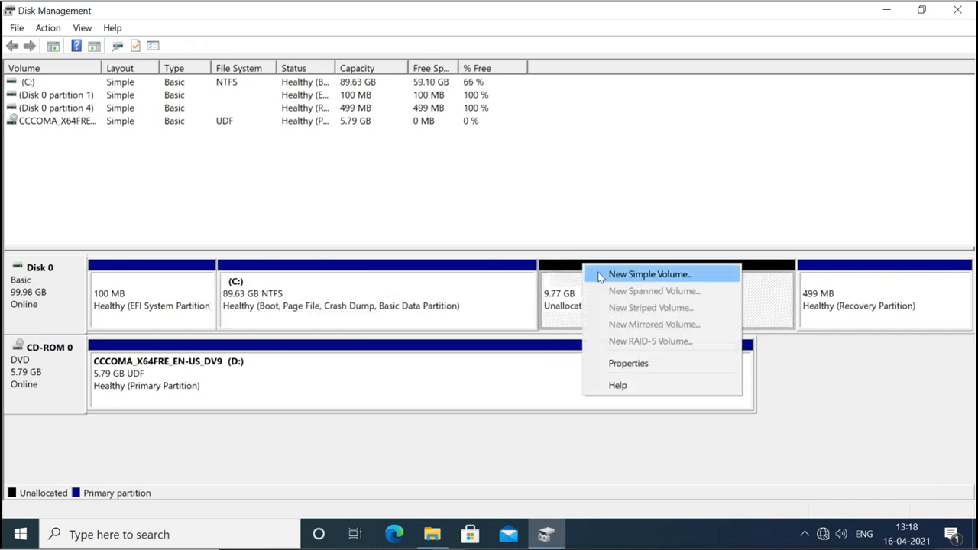
pyautogui.click(601, 275)
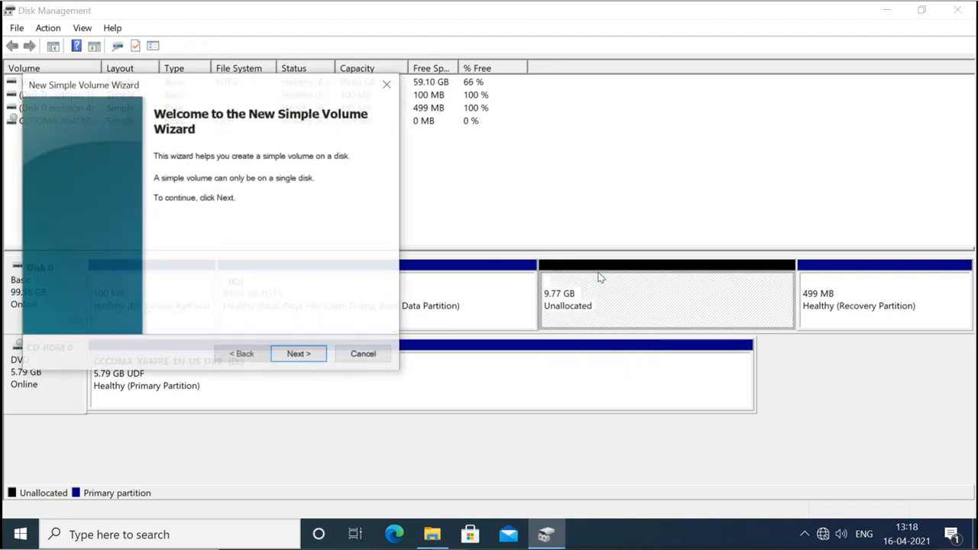
pyautogui.click(291, 355)
pyautogui.write('5000')
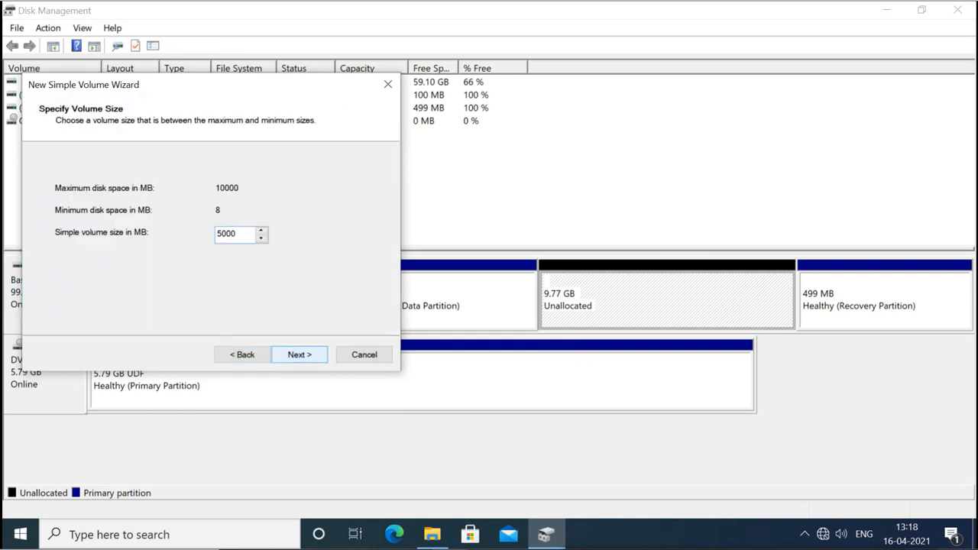
pyautogui.click(307, 354)
pyautogui.click(306, 354)
pyautogui.click(306, 355)
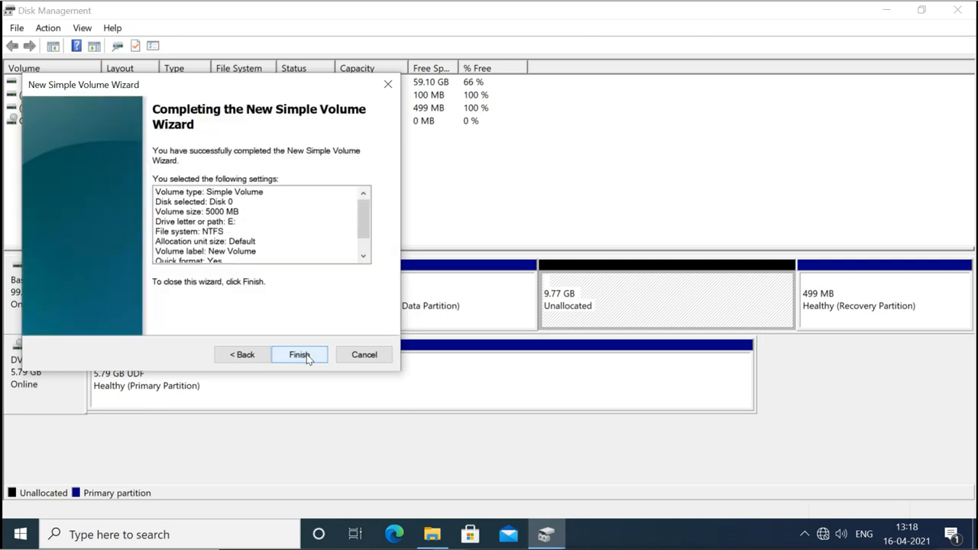
pyautogui.click(300, 355)
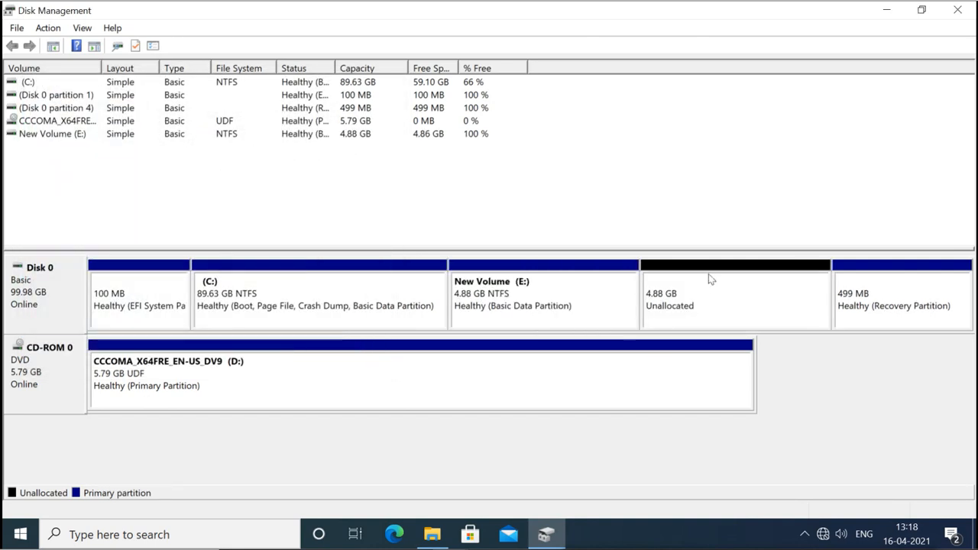
# Make the remaining 4.88 GB into volume F: with default settings, then view This PC.
pyautogui.rightClick(713, 271)
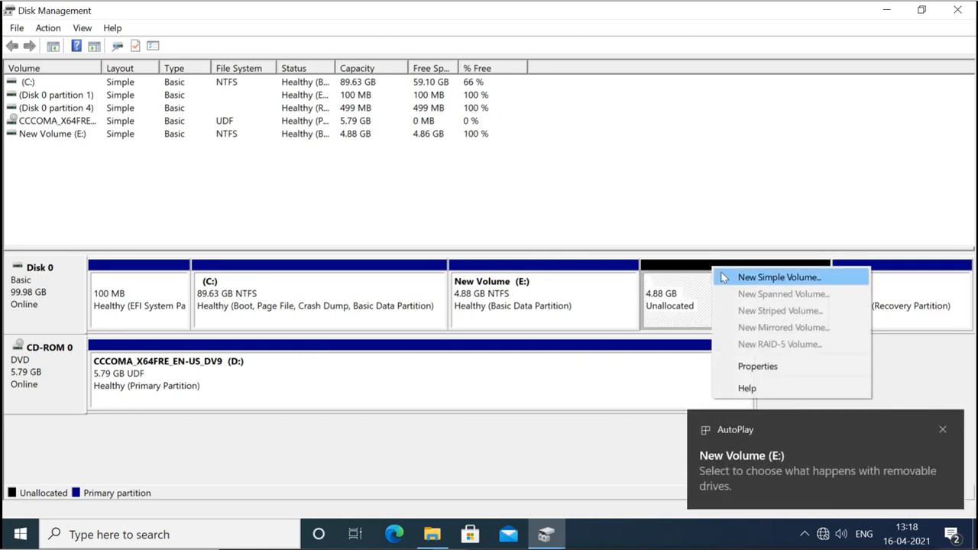
pyautogui.click(722, 277)
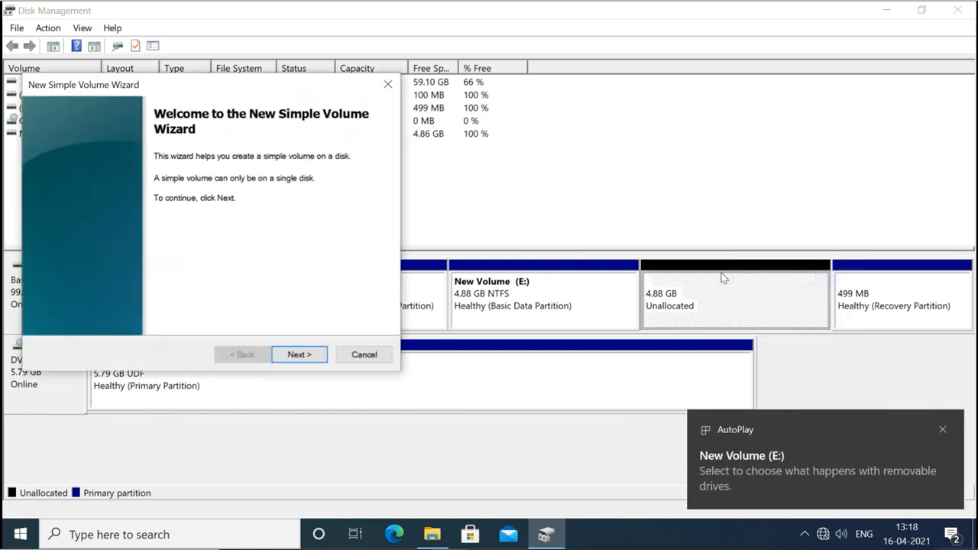
pyautogui.click(299, 354)
pyautogui.click(300, 355)
pyautogui.click(300, 354)
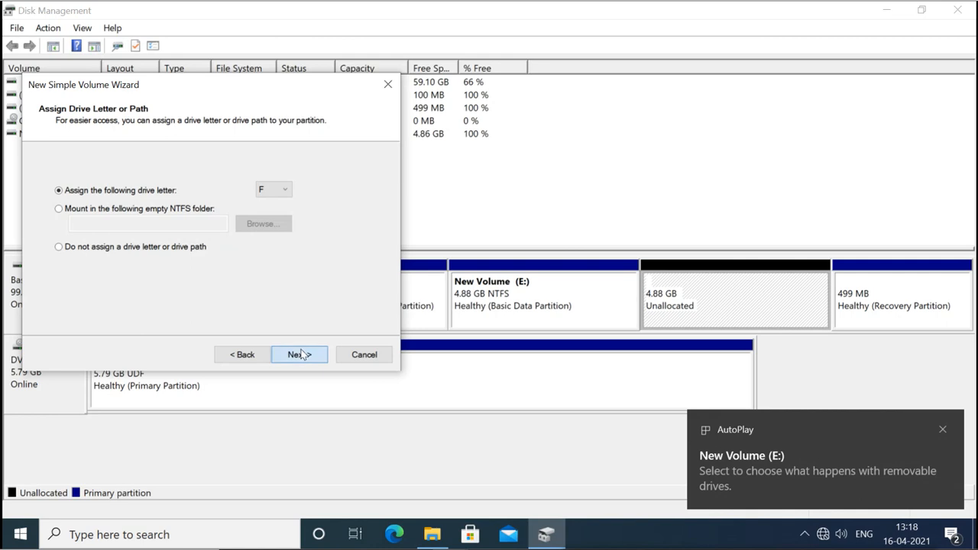
pyautogui.click(300, 354)
pyautogui.click(300, 354)
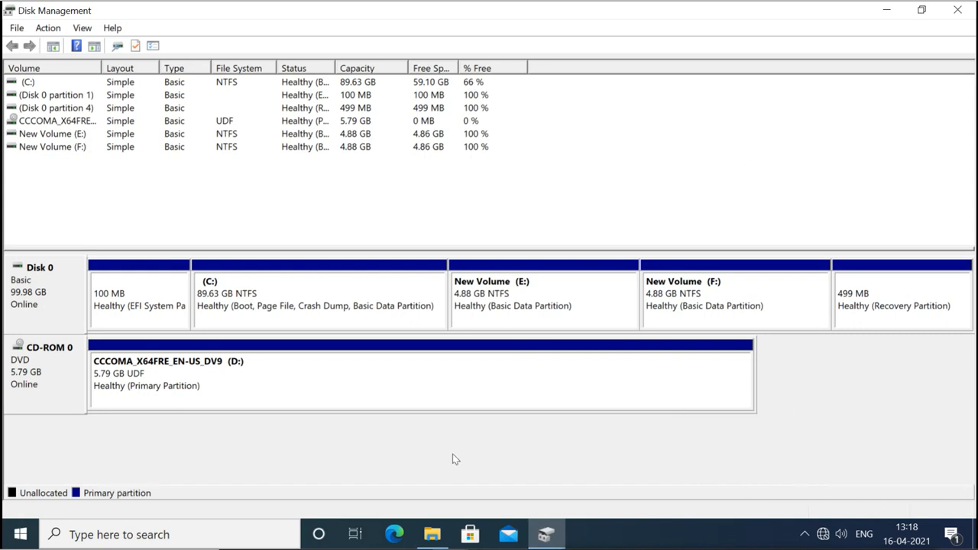
pyautogui.click(436, 533)
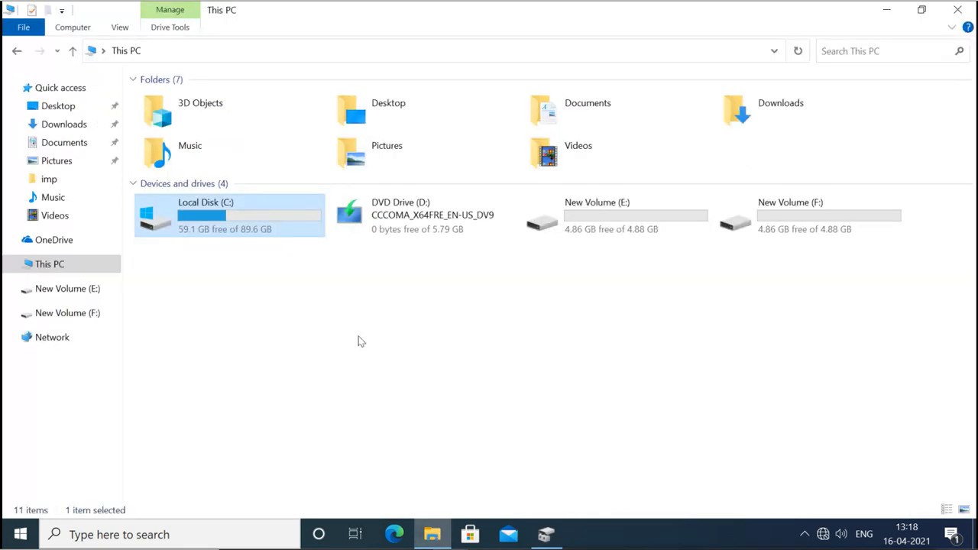
# Turn on BitLocker for New Volume (E:) using a password unlock, entered and confirmed.
pyautogui.rightClick(586, 226)
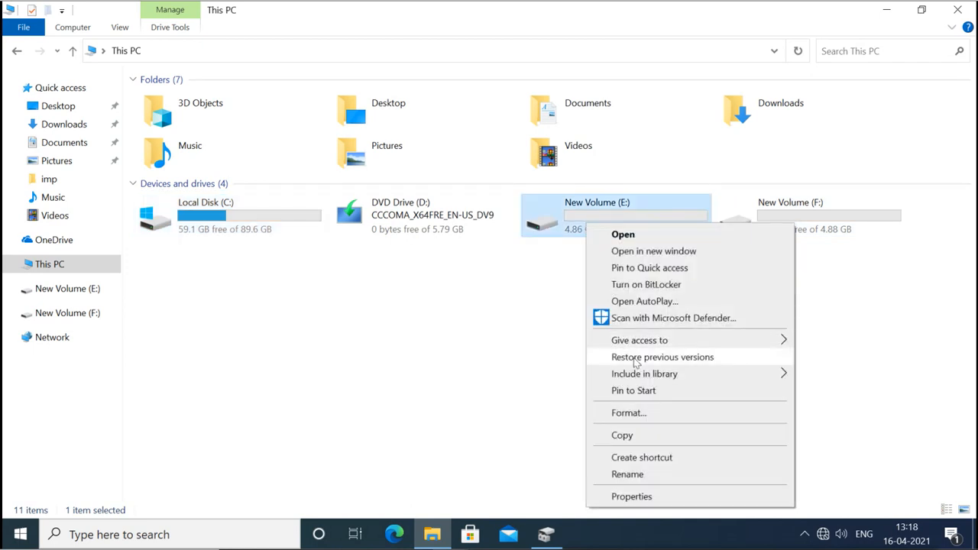
pyautogui.click(658, 291)
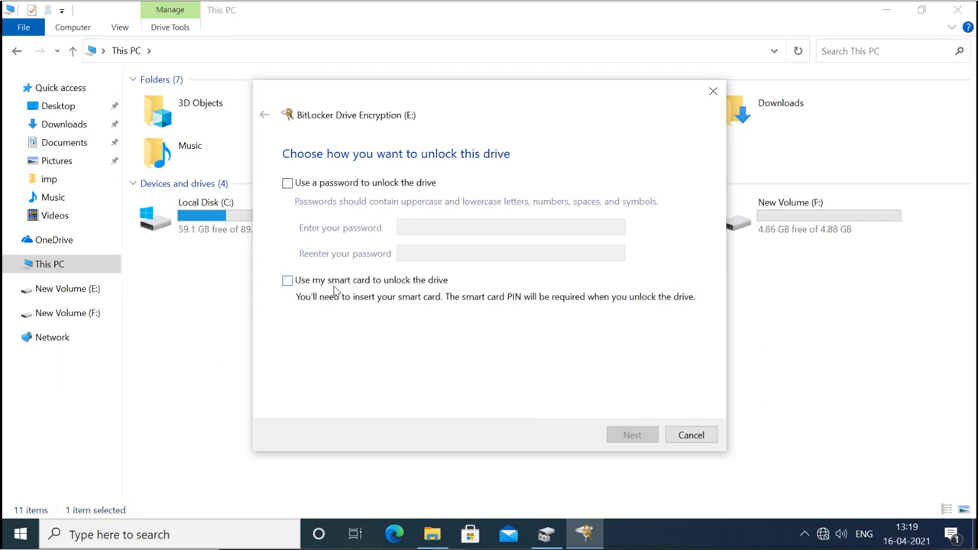
pyautogui.click(288, 184)
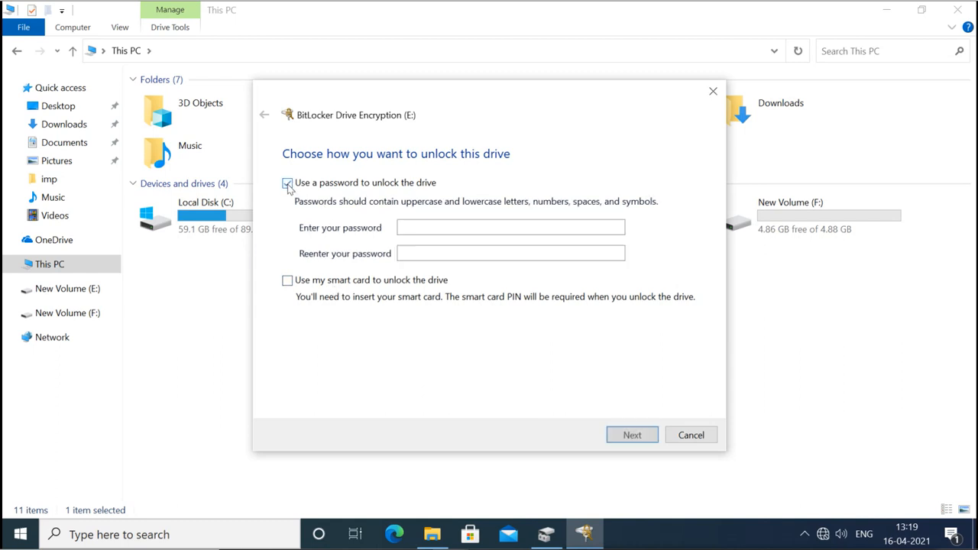
pyautogui.click(436, 227)
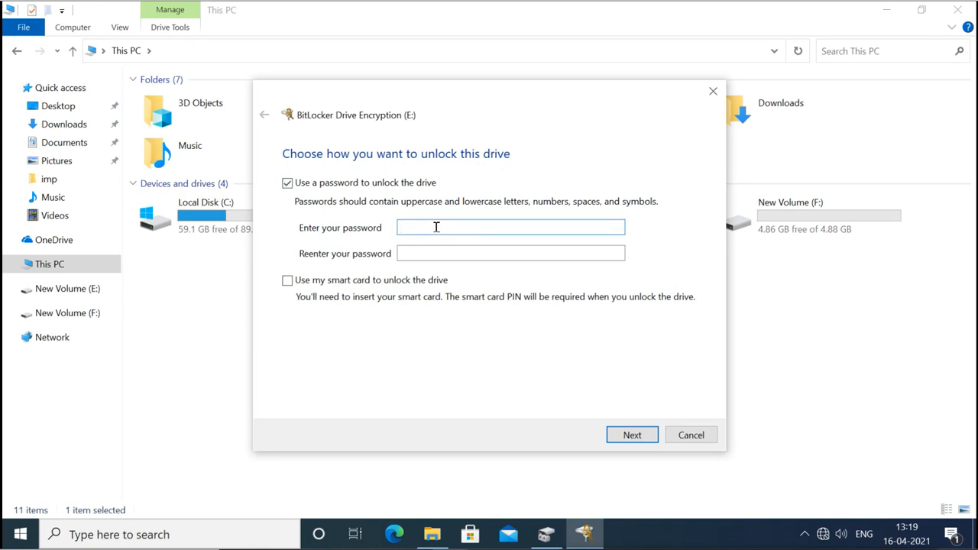
pyautogui.write('•••••••••')
pyautogui.click(439, 253)
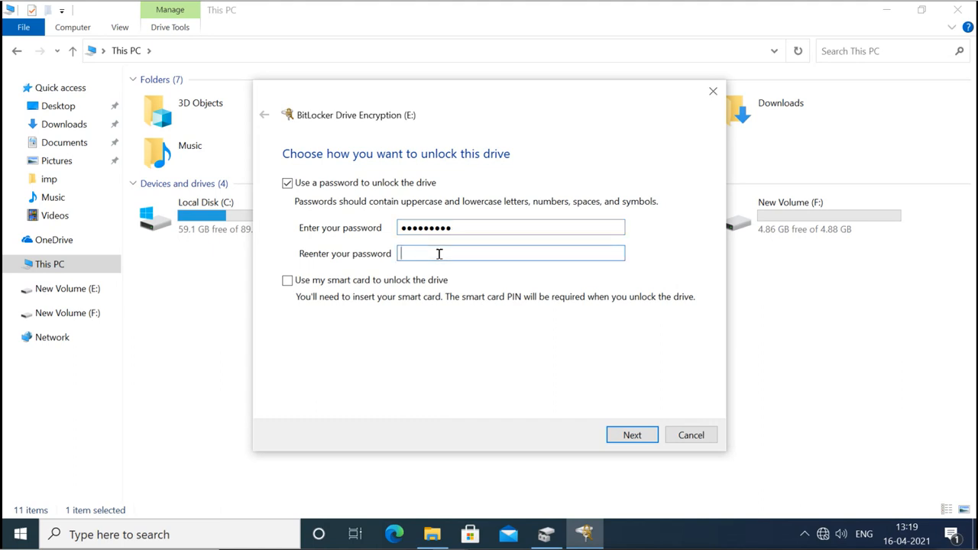
pyautogui.write('•••••••••')
pyautogui.click(622, 431)
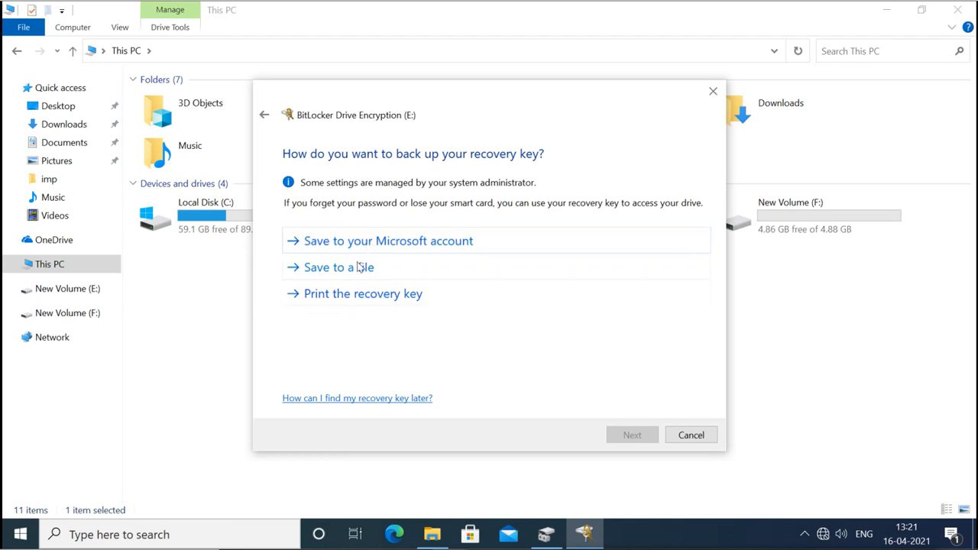
# Try saving the recovery key file to New Volume (E:) and dismiss the location error.
pyautogui.click(357, 269)
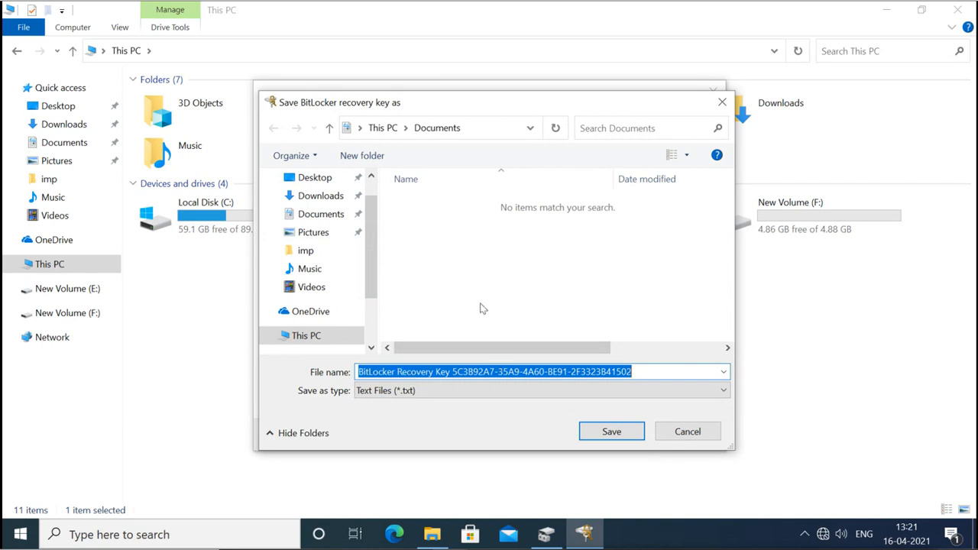
pyautogui.click(305, 335)
pyautogui.scroll(-5, 521, 256)
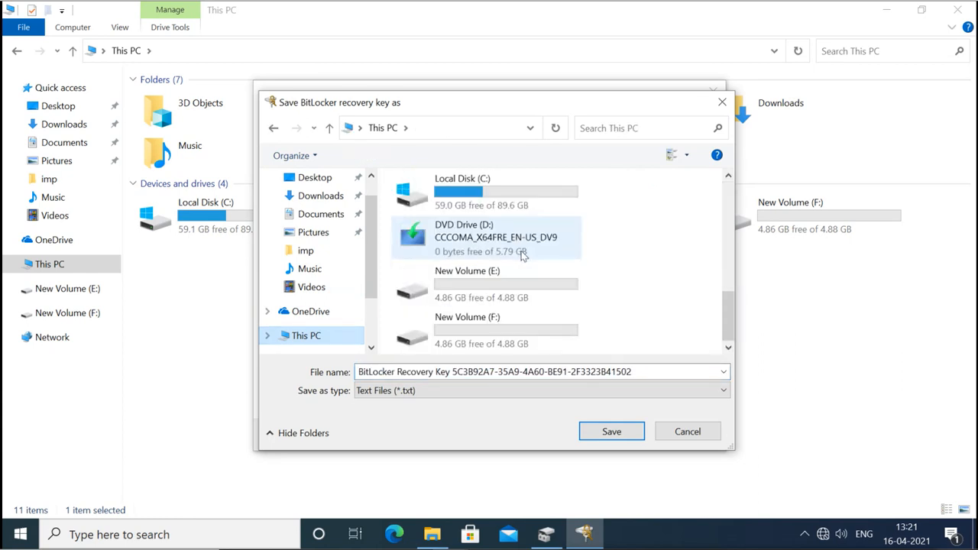
pyautogui.doubleClick(473, 289)
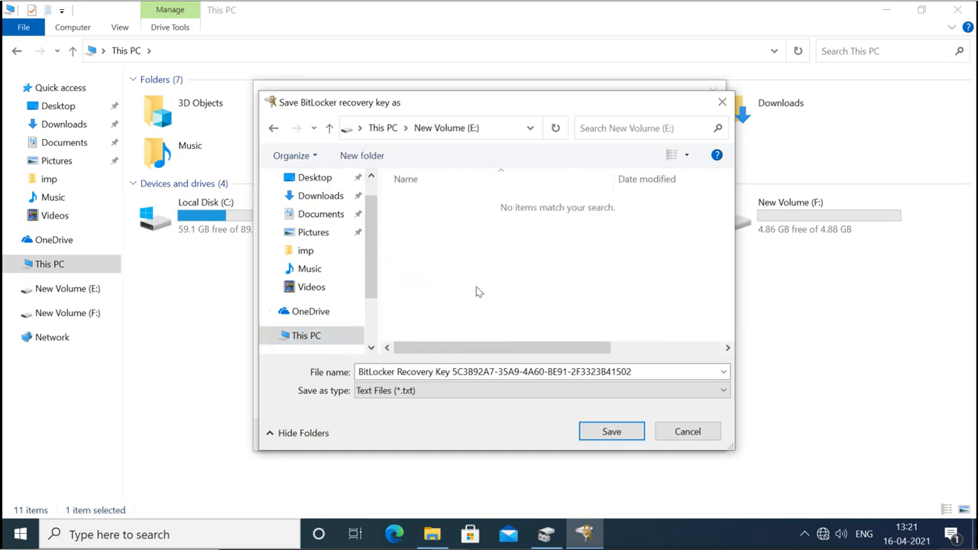
pyautogui.click(597, 432)
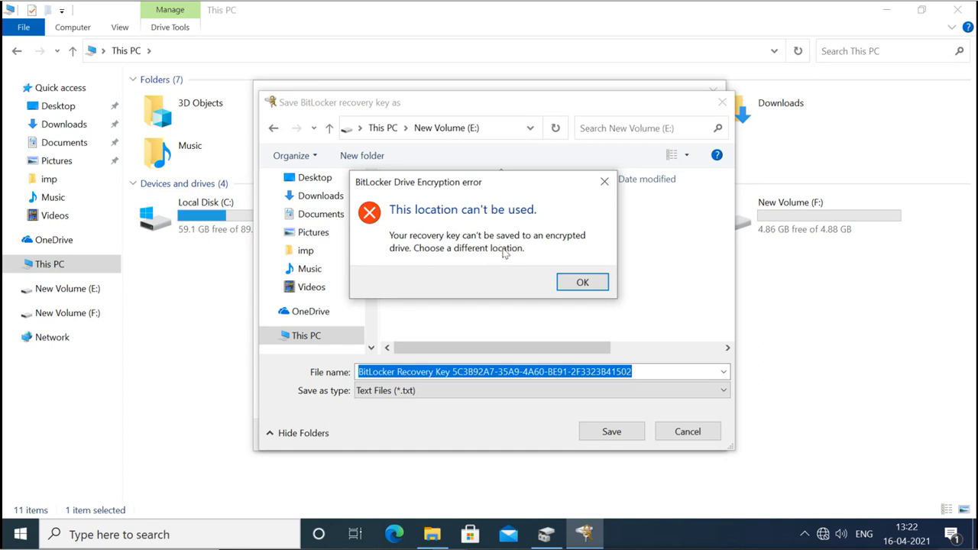
pyautogui.click(577, 282)
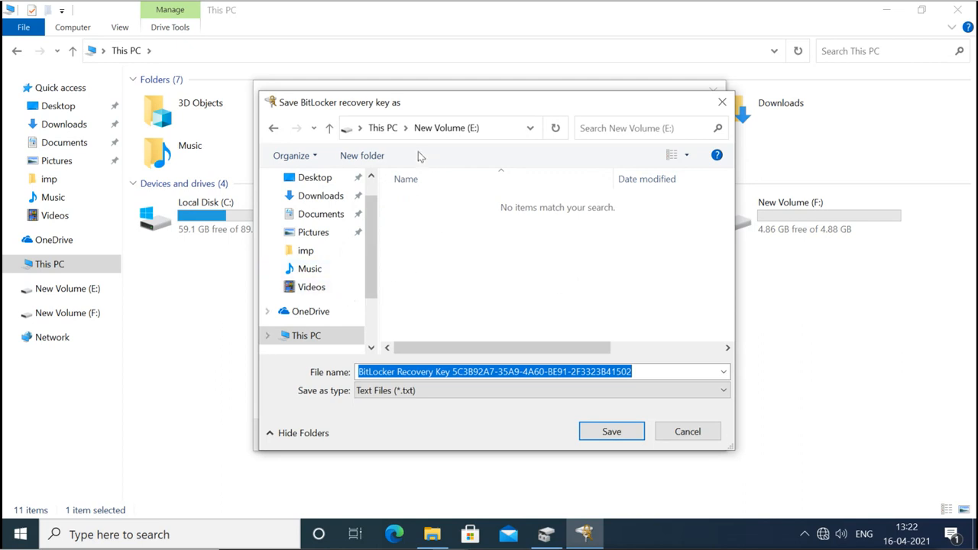
# Try saving the recovery key in the root of New Volume (F:) and dismiss the error.
pyautogui.click(383, 128)
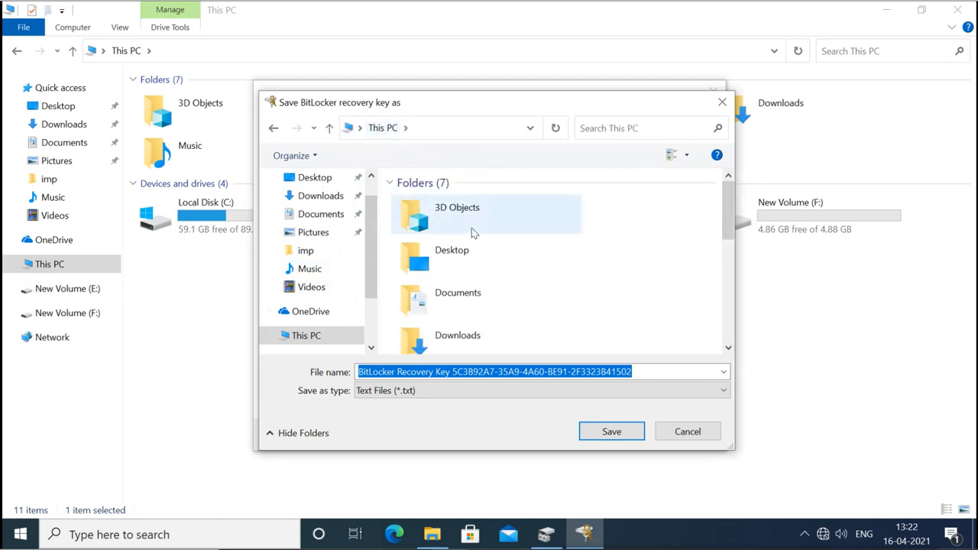
pyautogui.scroll(-5, 471, 228)
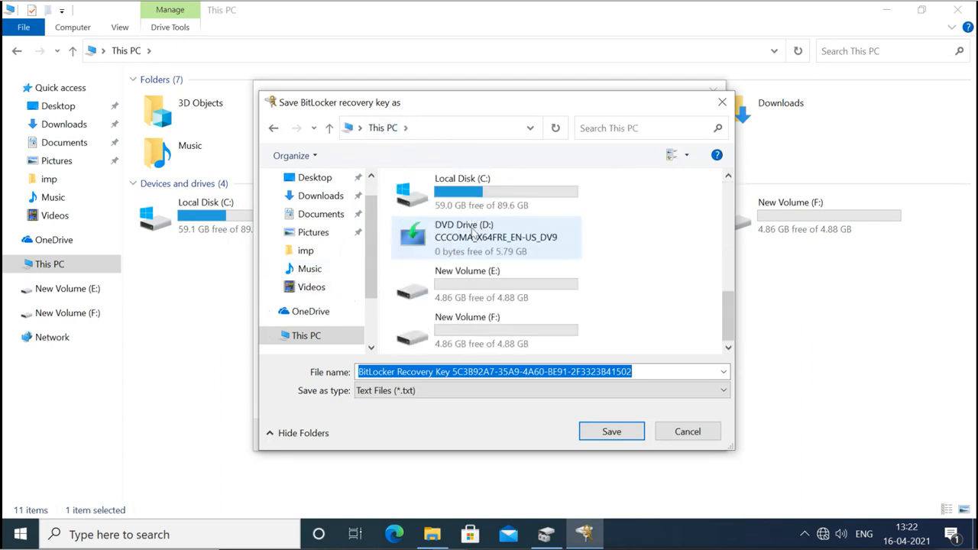
pyautogui.click(471, 332)
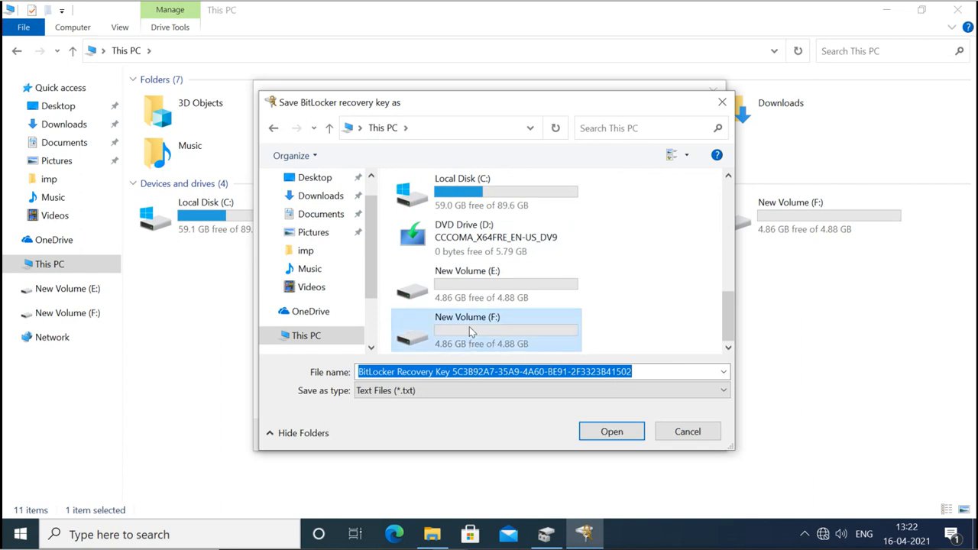
pyautogui.doubleClick(469, 327)
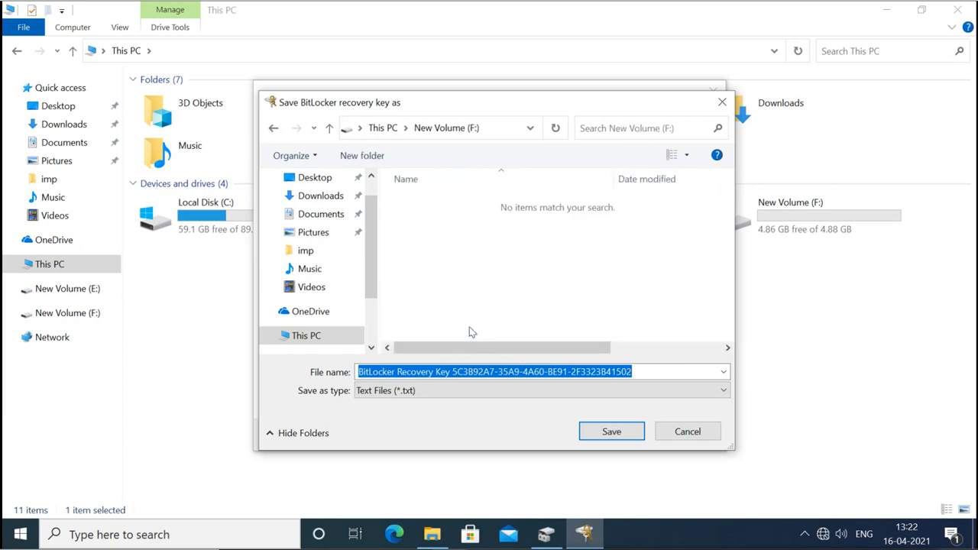
pyautogui.click(601, 433)
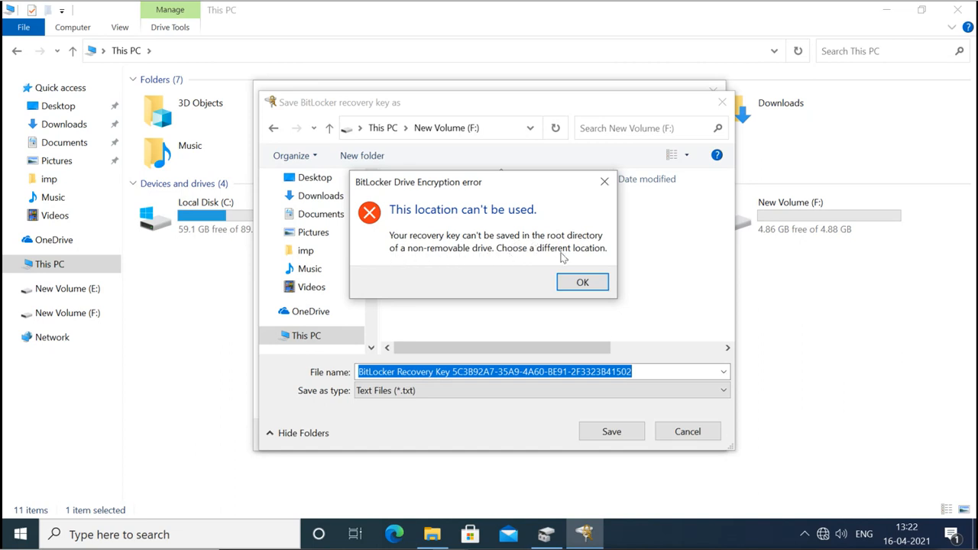
pyautogui.click(581, 283)
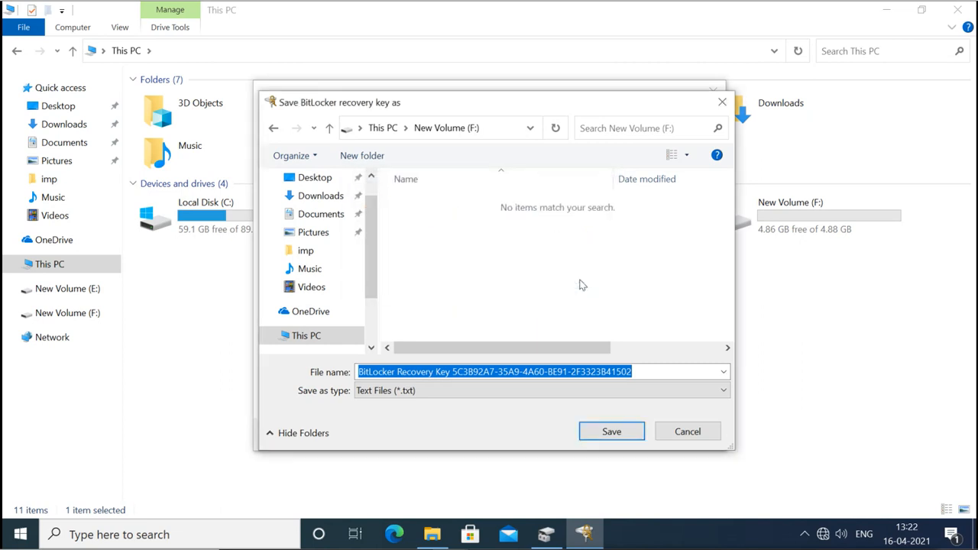
# Create a folder named key on F: and save the recovery key into it.
pyautogui.rightClick(477, 229)
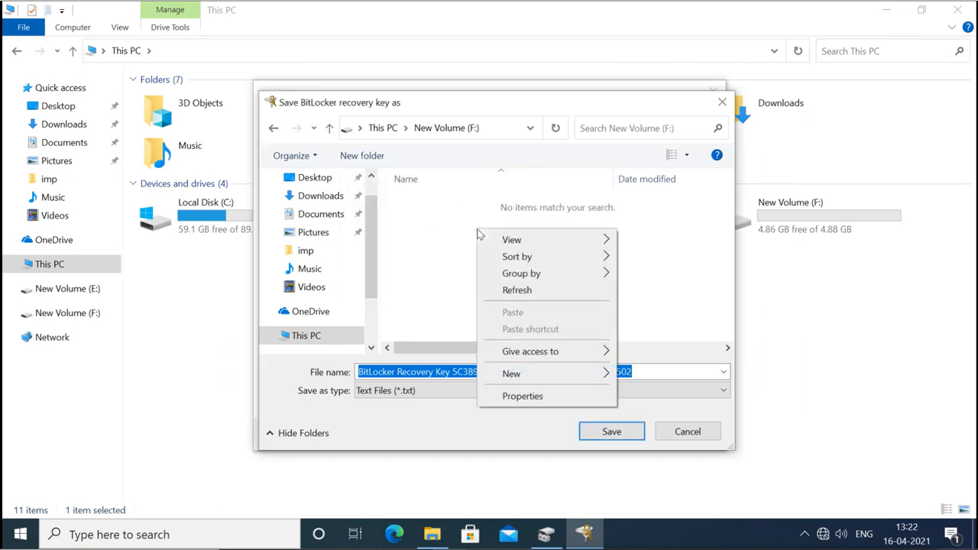
pyautogui.moveTo(567, 374)
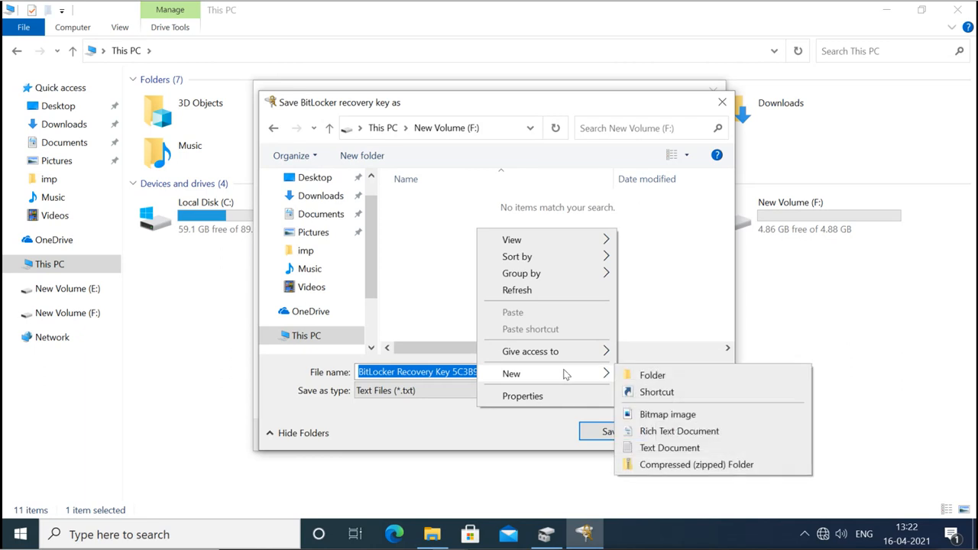
pyautogui.click(624, 374)
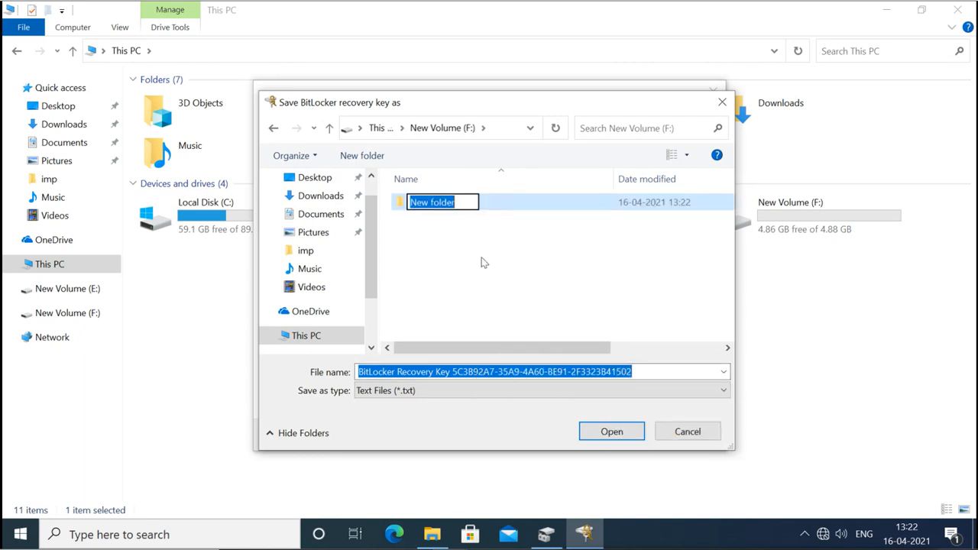
pyautogui.write('key')
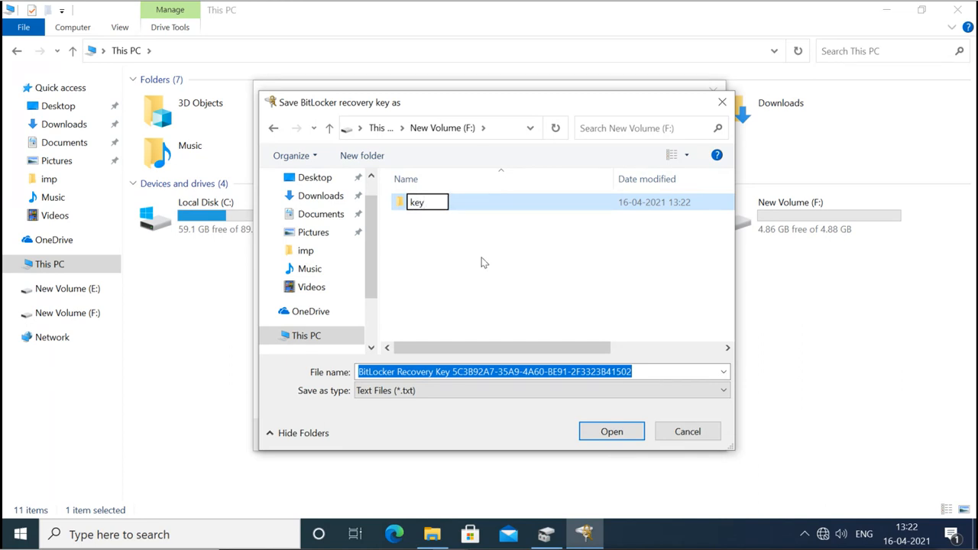
pyautogui.press('Return')
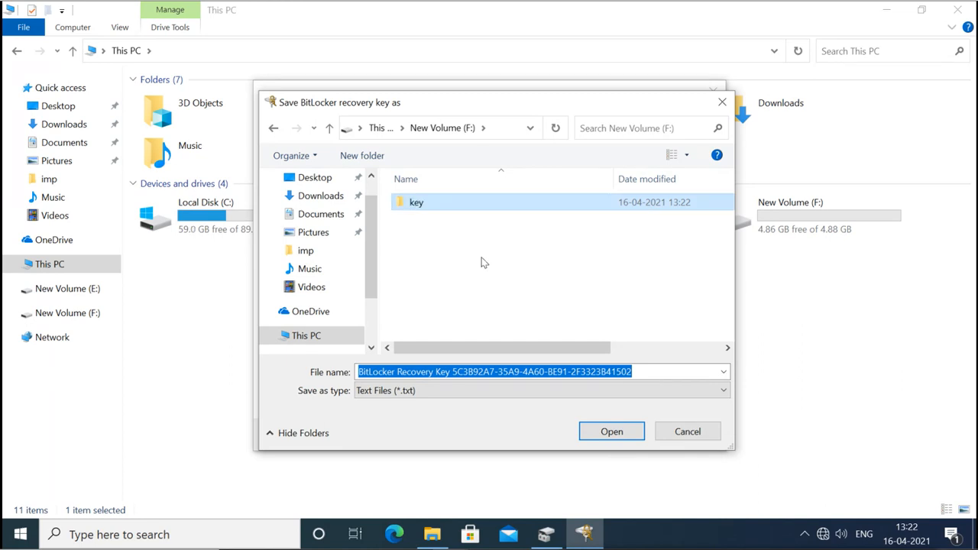
pyautogui.doubleClick(436, 206)
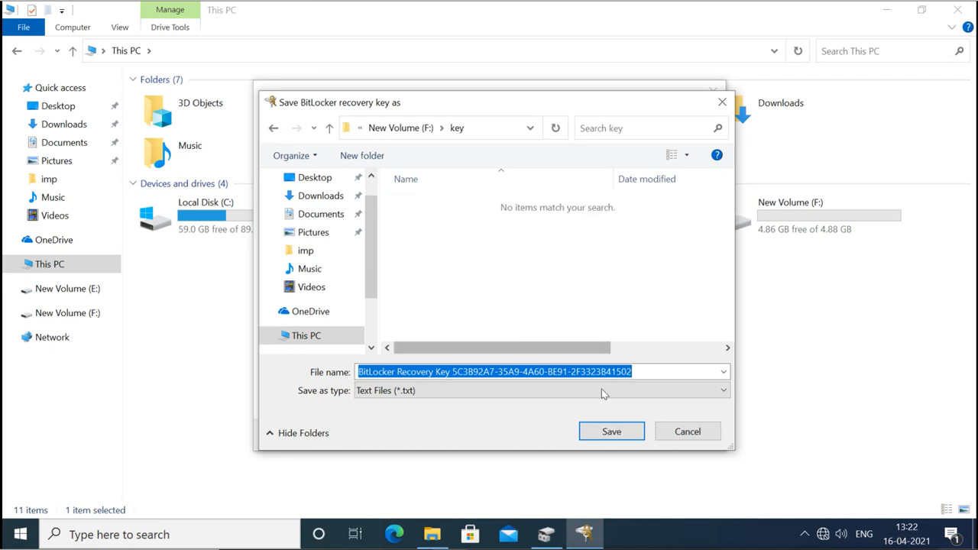
pyautogui.click(609, 434)
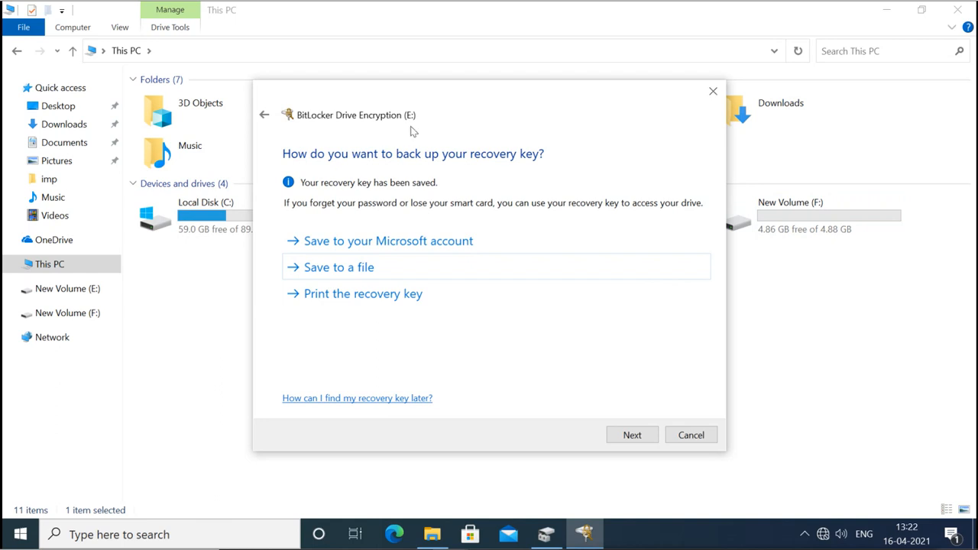
pyautogui.click(632, 435)
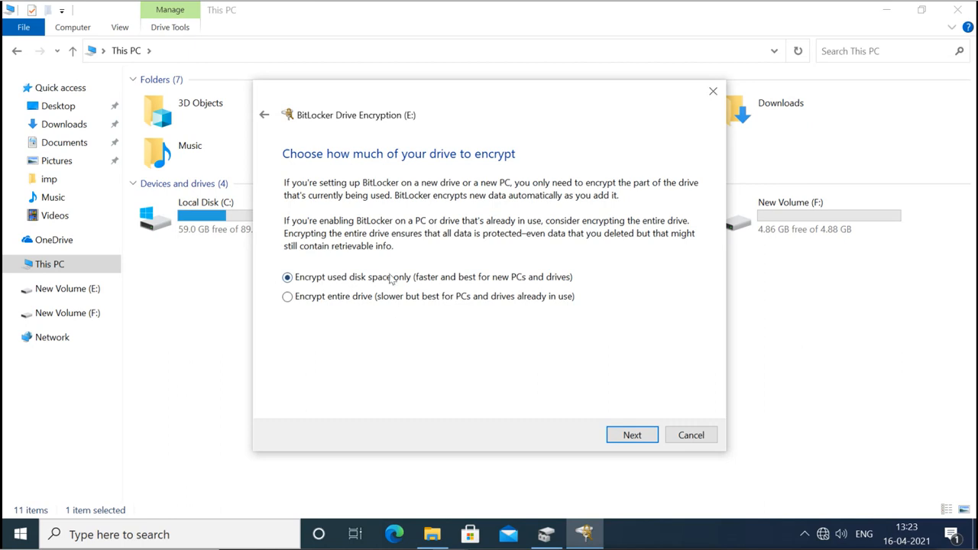
pyautogui.click(627, 434)
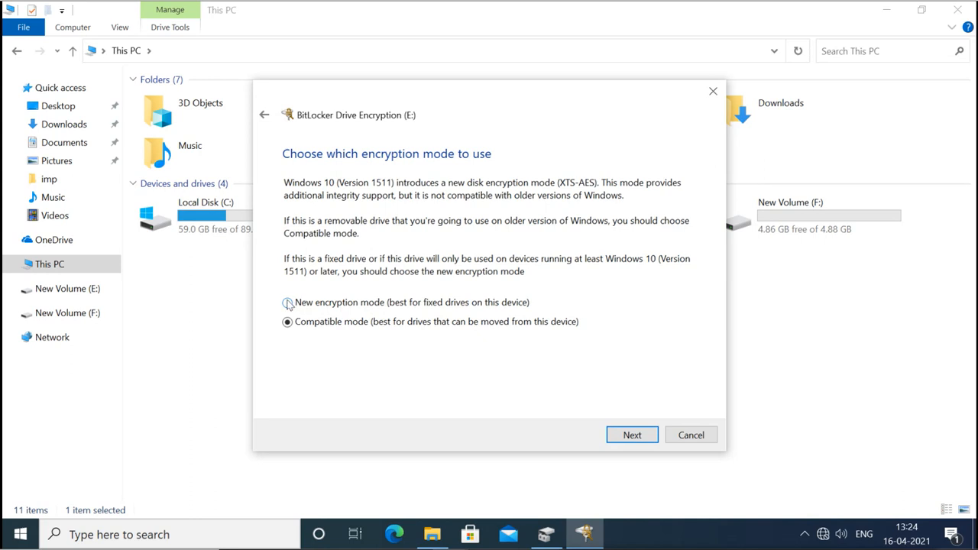
pyautogui.click(634, 432)
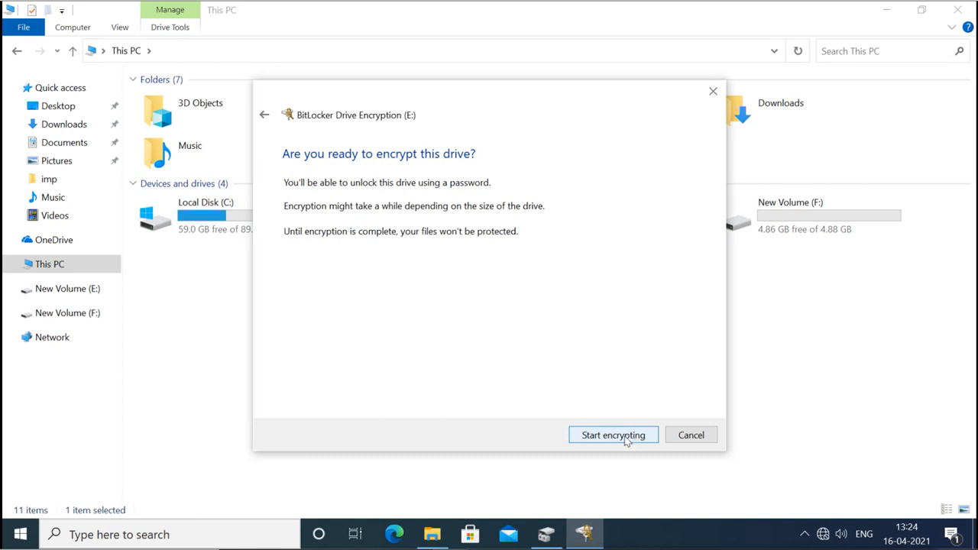
# Start encrypting New Volume (E:) and close the completion notice when done.
pyautogui.click(625, 441)
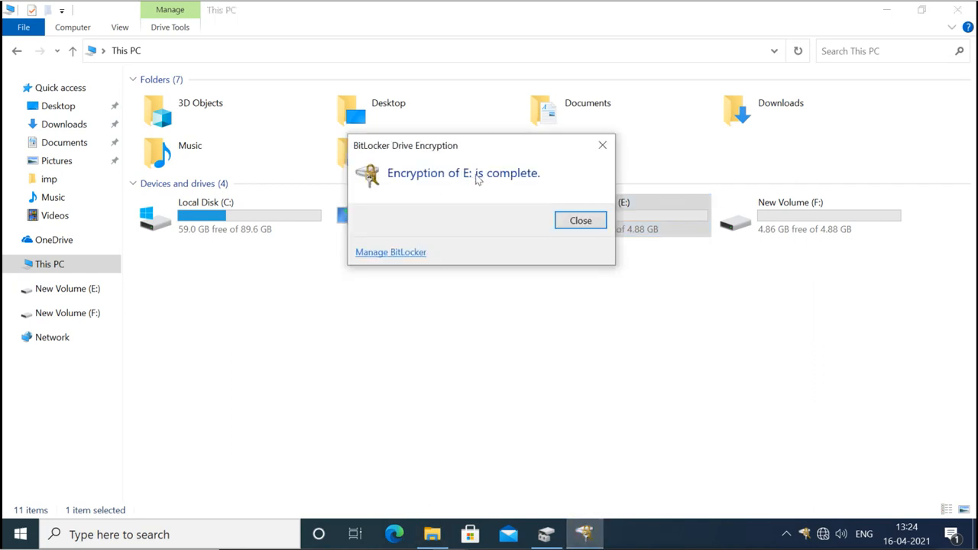
pyautogui.click(574, 222)
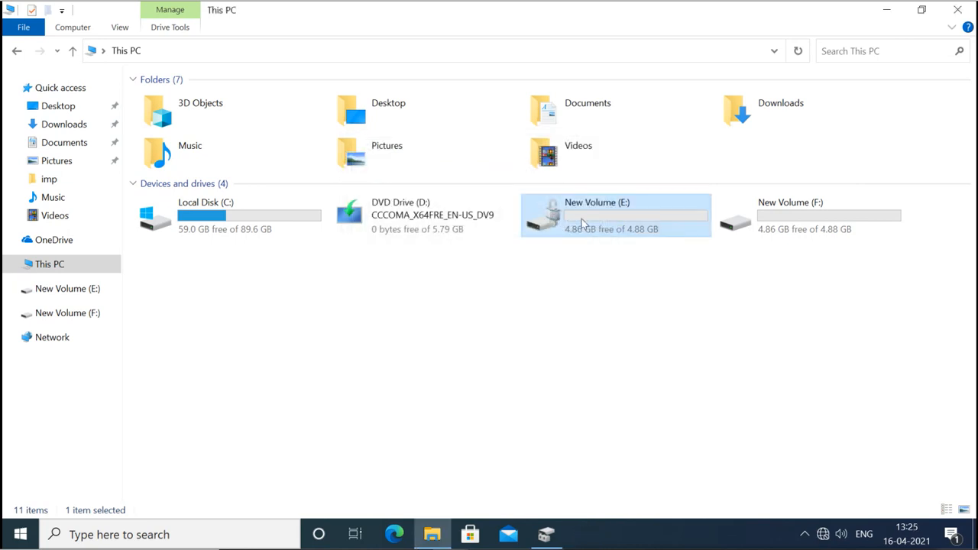
# Open New Volume (E:) to confirm it holds no files, then close File Explorer.
pyautogui.doubleClick(557, 221)
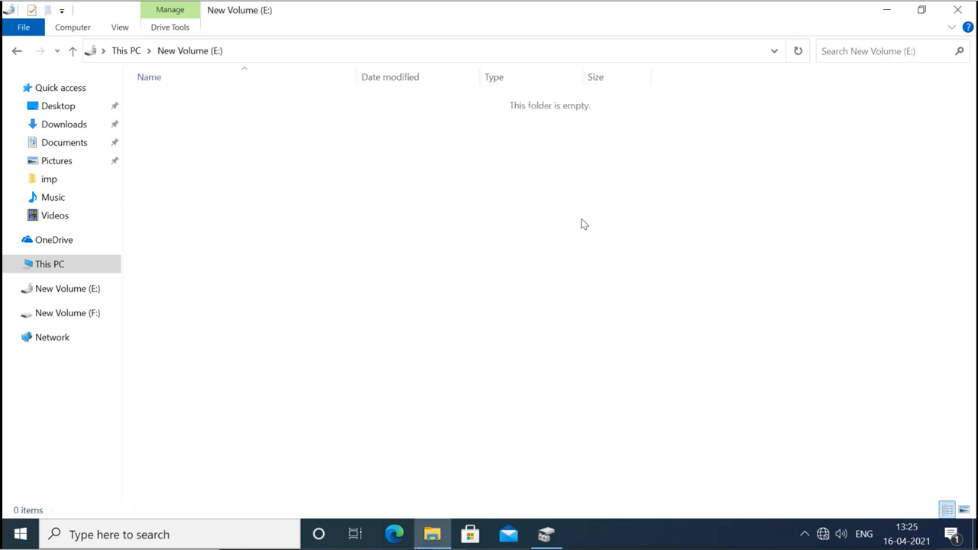
pyautogui.click(126, 50)
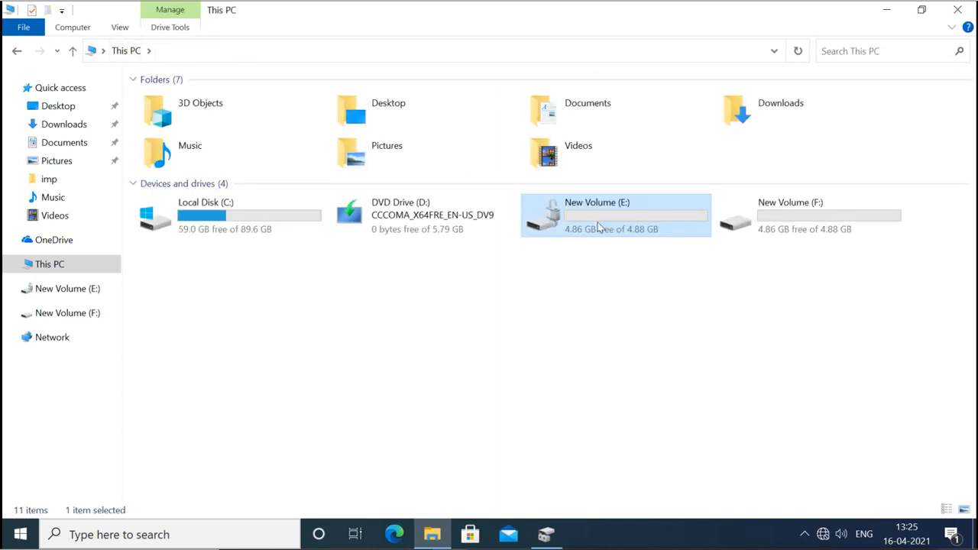
pyautogui.doubleClick(598, 226)
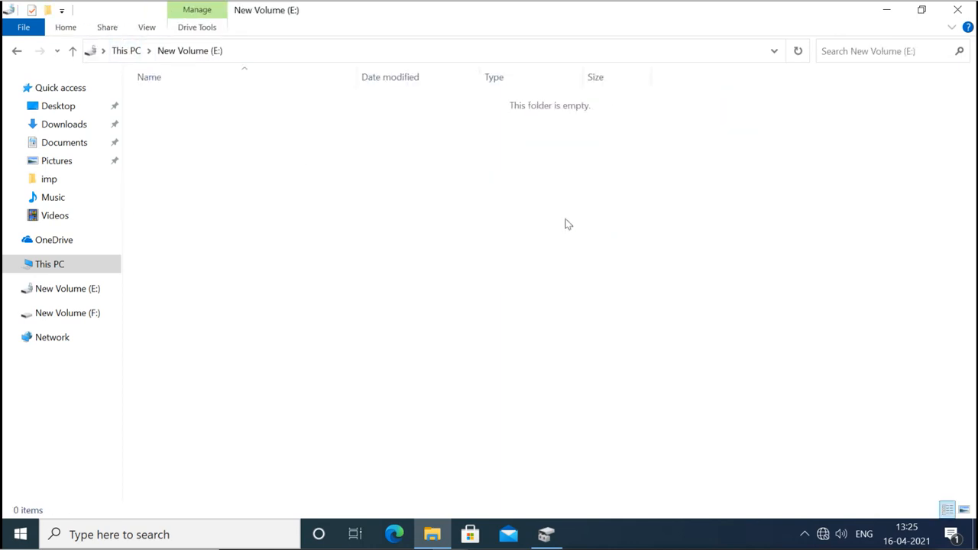
pyautogui.click(956, 12)
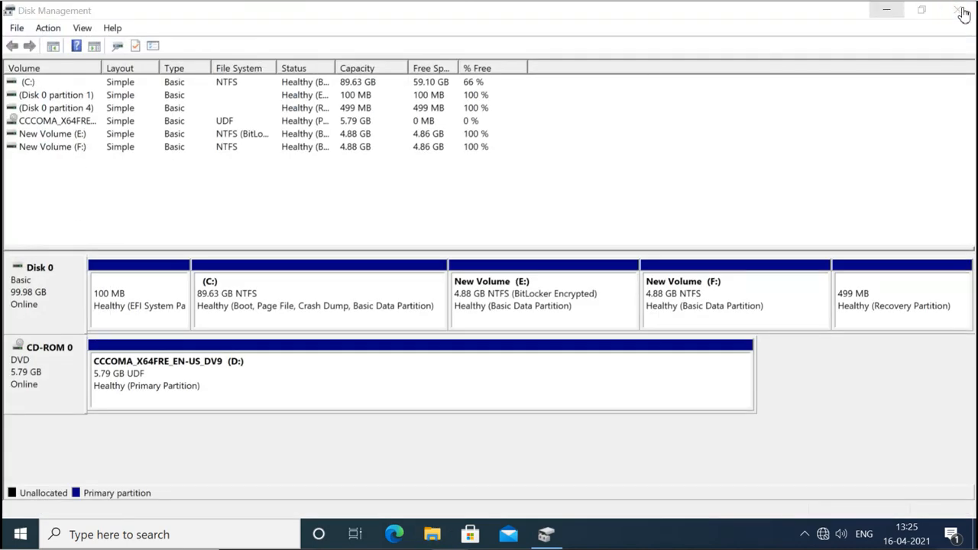
# Close Disk Management and restart the PC from the Start menu's Power options.
pyautogui.click(961, 11)
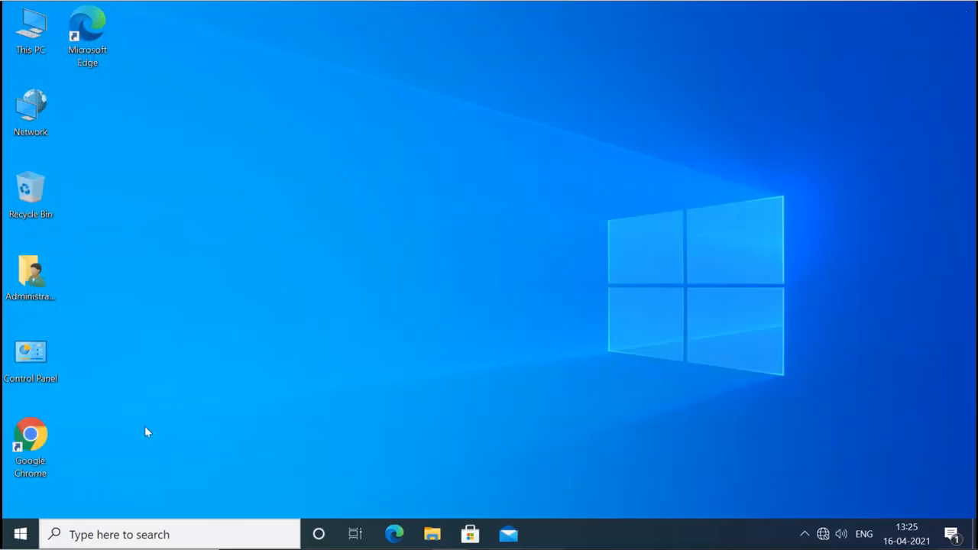
pyautogui.click(21, 535)
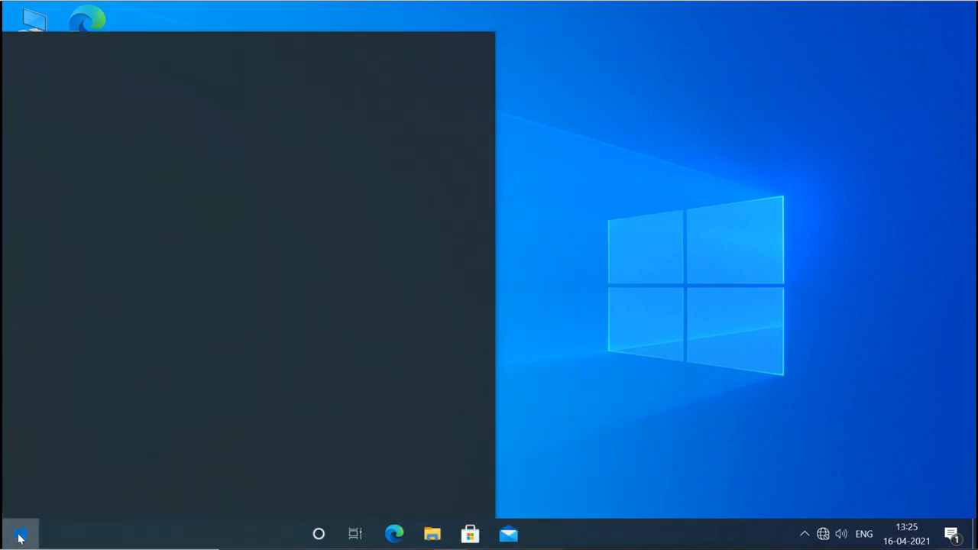
pyautogui.click(20, 535)
pyautogui.click(21, 534)
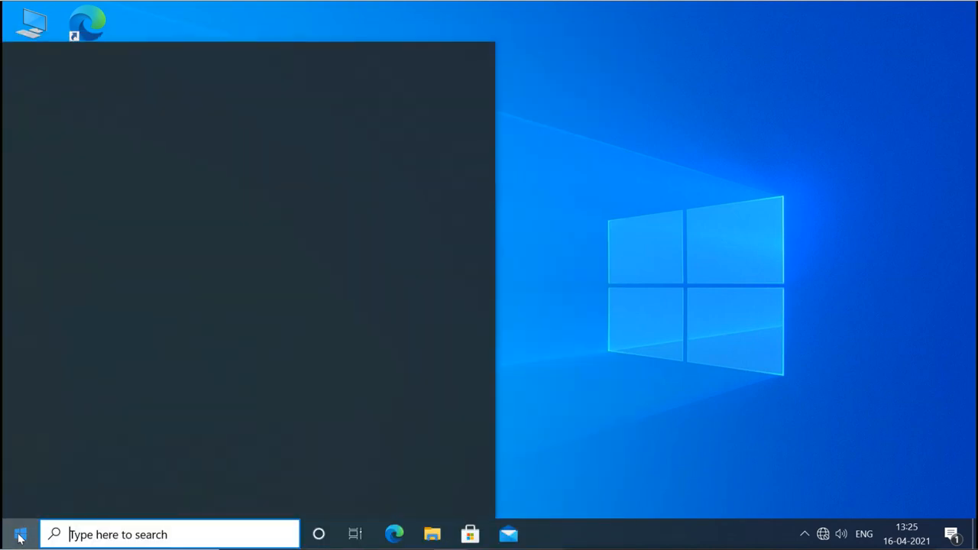
pyautogui.click(22, 505)
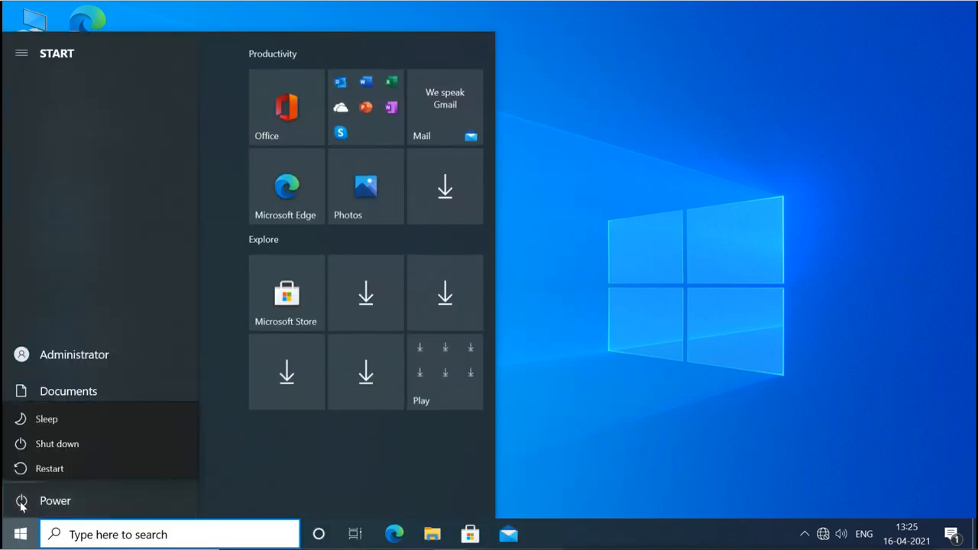
pyautogui.click(21, 506)
pyautogui.click(21, 504)
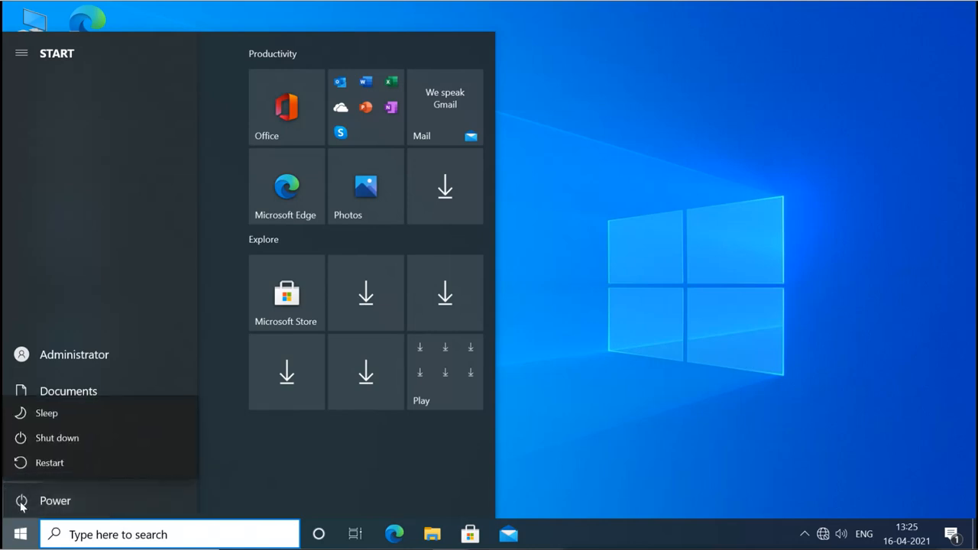
pyautogui.click(61, 464)
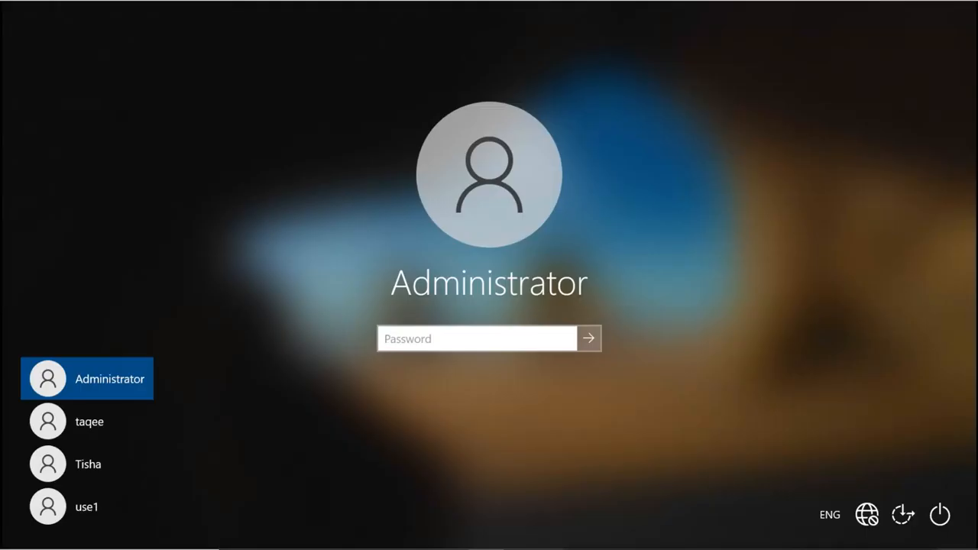
# Enter the account password at the sign-in screen to reach the desktop.
pyautogui.click(477, 342)
pyautogui.write('•••')
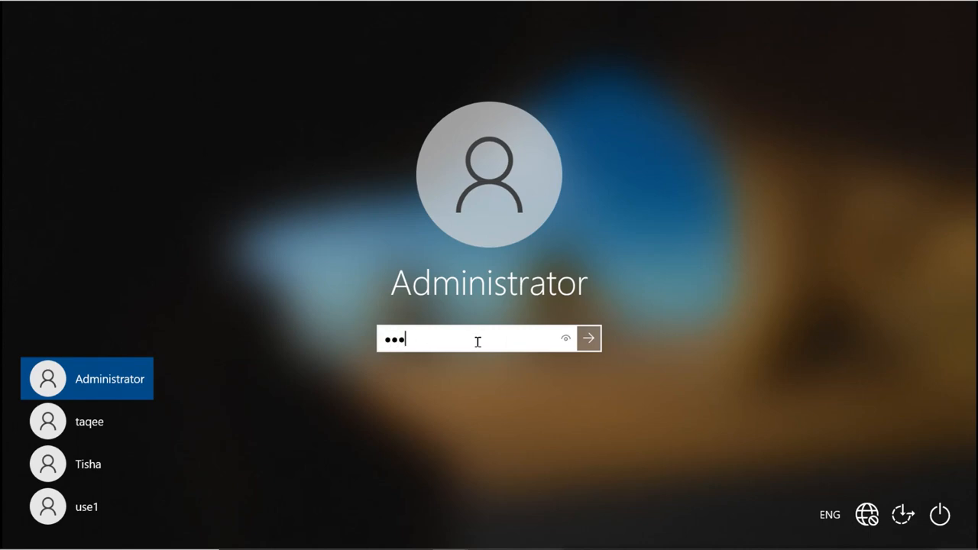
pyautogui.write('••••')
pyautogui.press('Return')
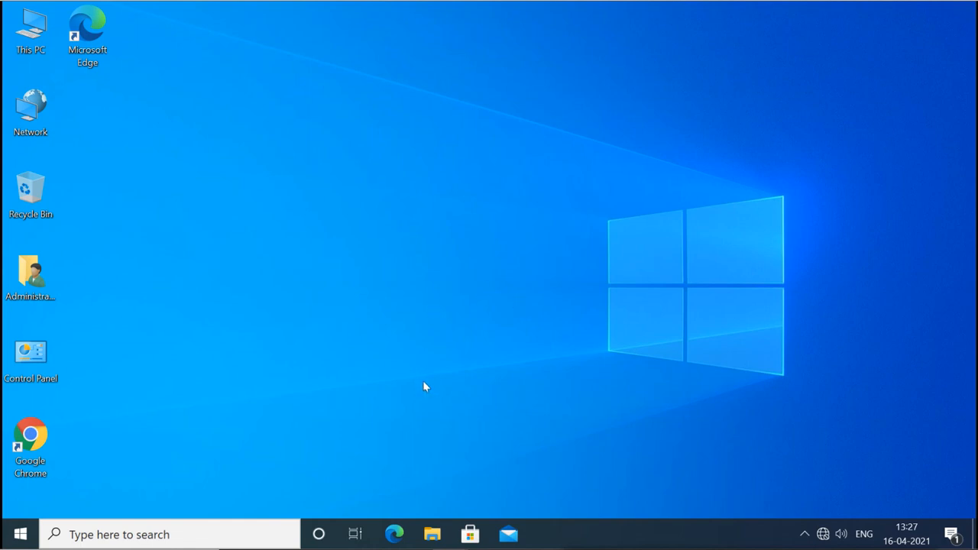
# Open This PC in File Explorer and try drive E: to confirm it shows the BitLocker unlock prompt.
pyautogui.click(432, 533)
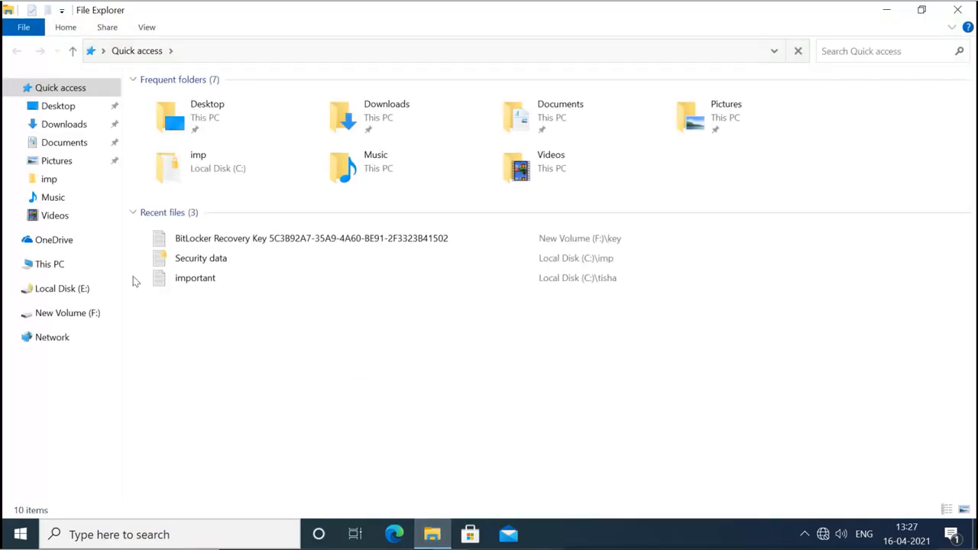
pyautogui.click(42, 268)
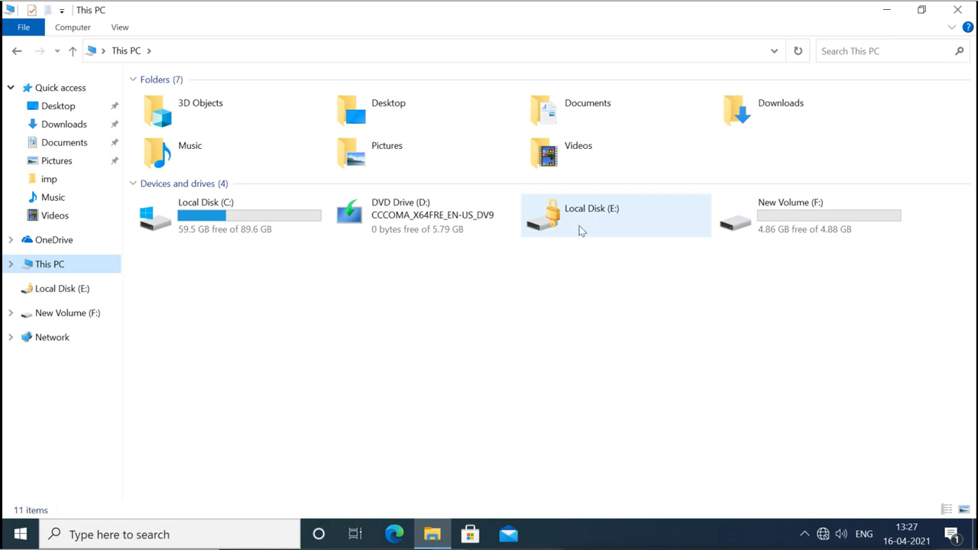
pyautogui.doubleClick(581, 231)
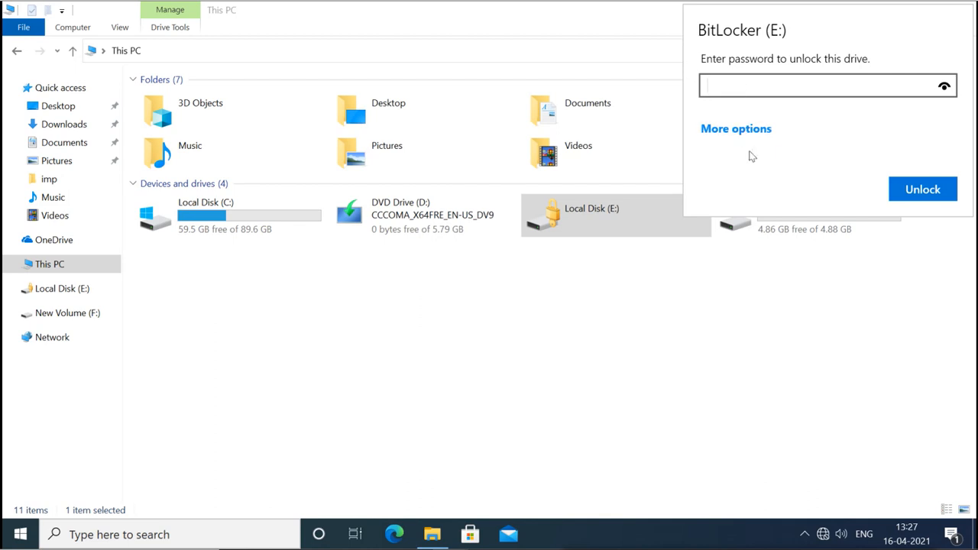
# Open the BitLocker recovery key text file in F:\key.
pyautogui.click(781, 225)
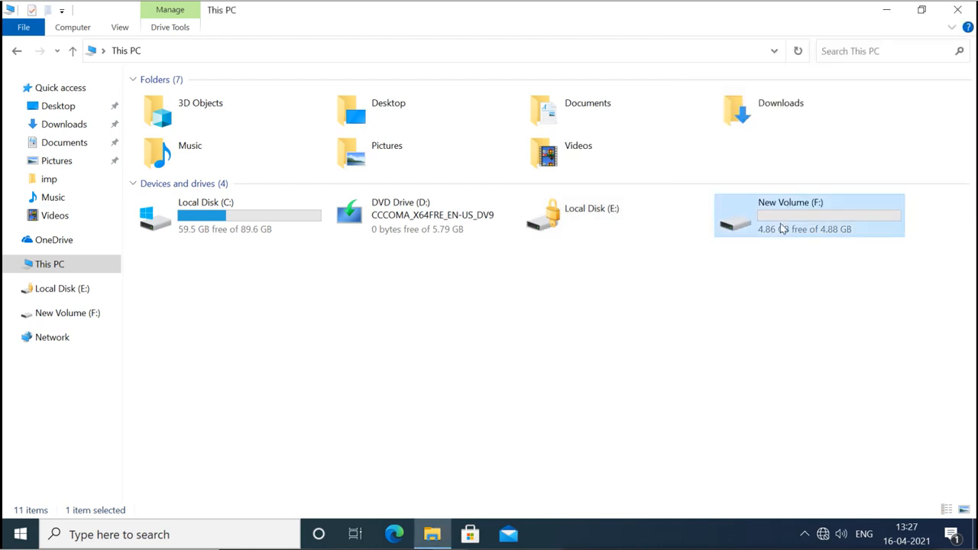
pyautogui.doubleClick(780, 223)
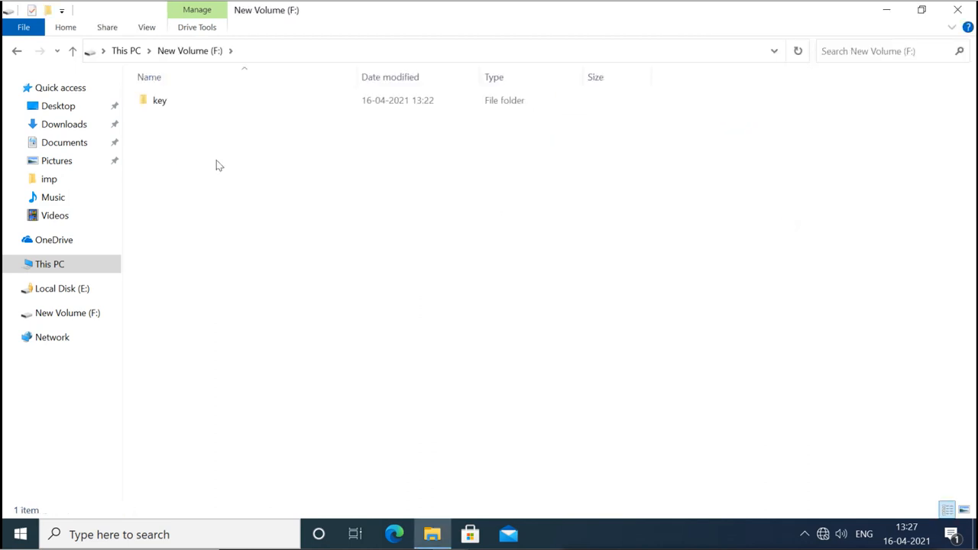
pyautogui.doubleClick(160, 100)
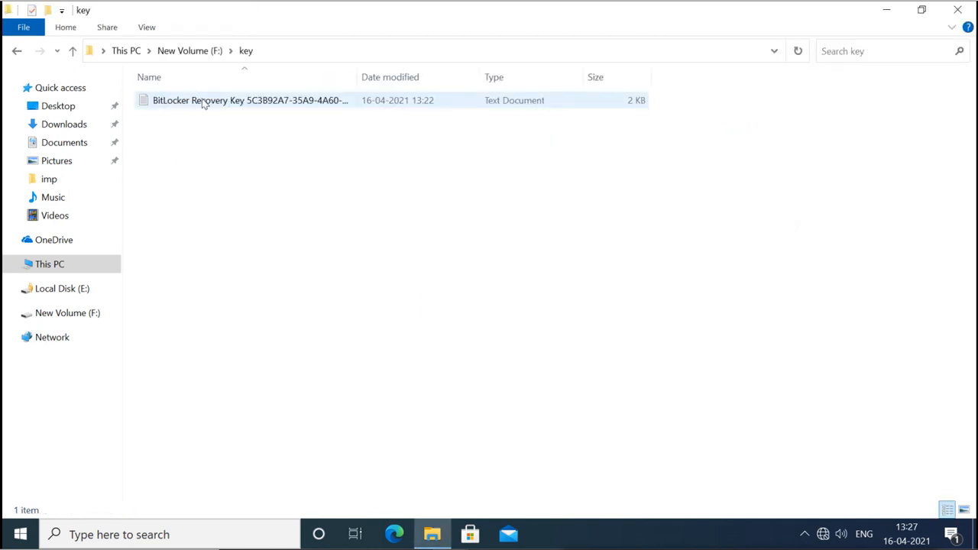
pyautogui.doubleClick(214, 100)
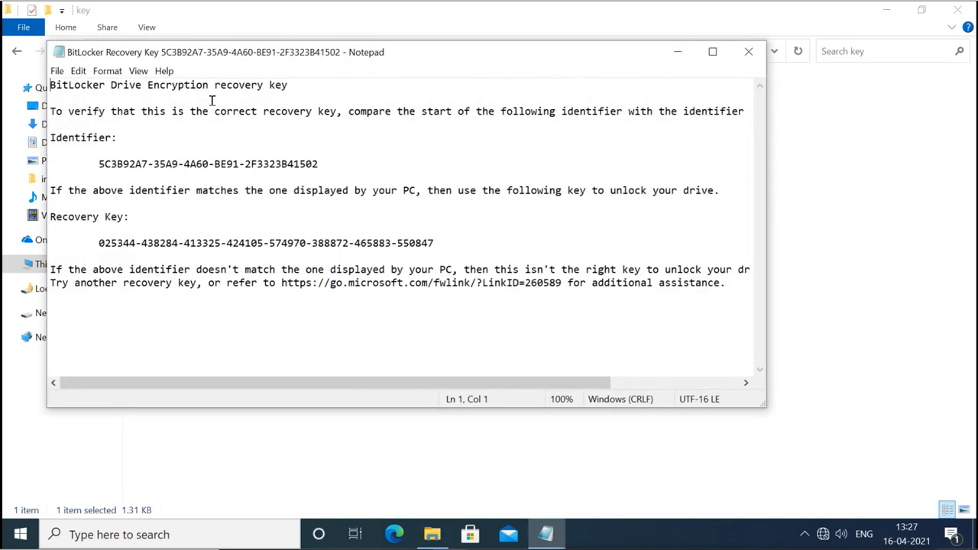
# Maximize the recovery key file and highlight its heading, Identifier value and Recovery Key value.
pyautogui.doubleClick(309, 54)
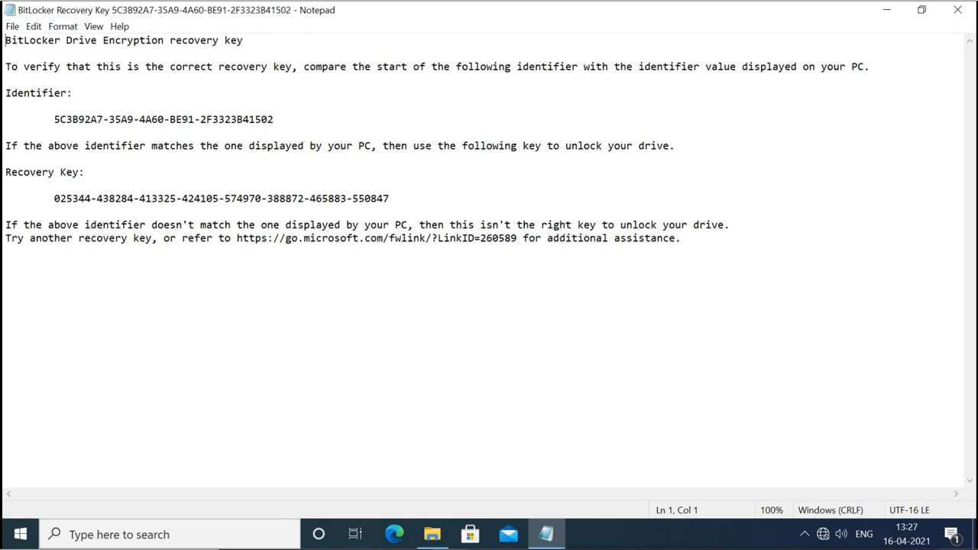
pyautogui.moveTo(6, 39); pyautogui.dragTo(239, 37)
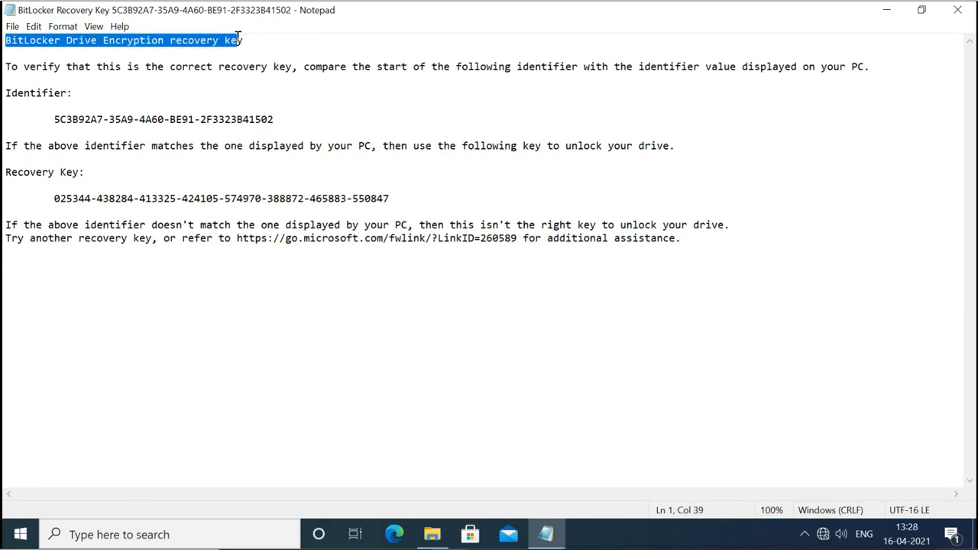
pyautogui.click(55, 119)
pyautogui.moveTo(74, 117); pyautogui.dragTo(309, 113)
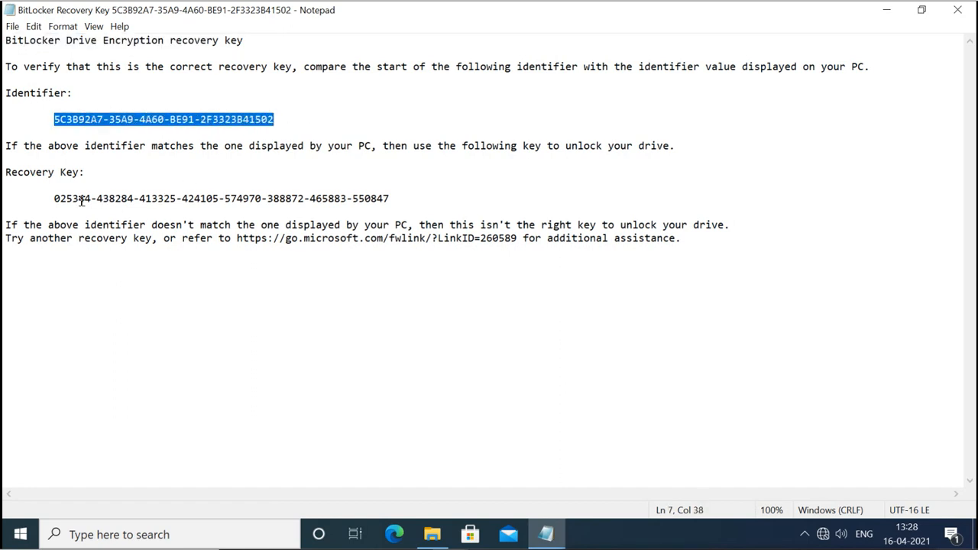
pyautogui.moveTo(60, 198); pyautogui.dragTo(395, 194)
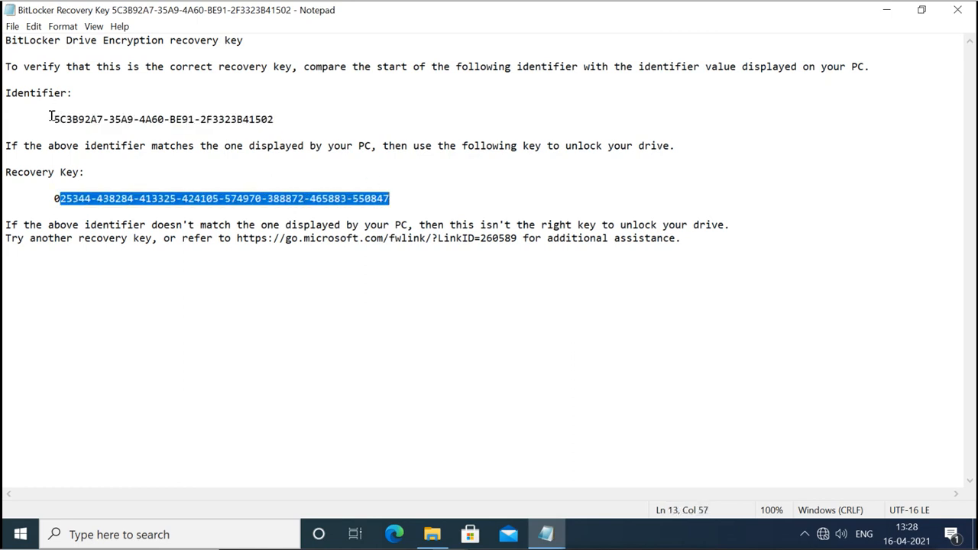
pyautogui.moveTo(50, 116); pyautogui.dragTo(273, 113)
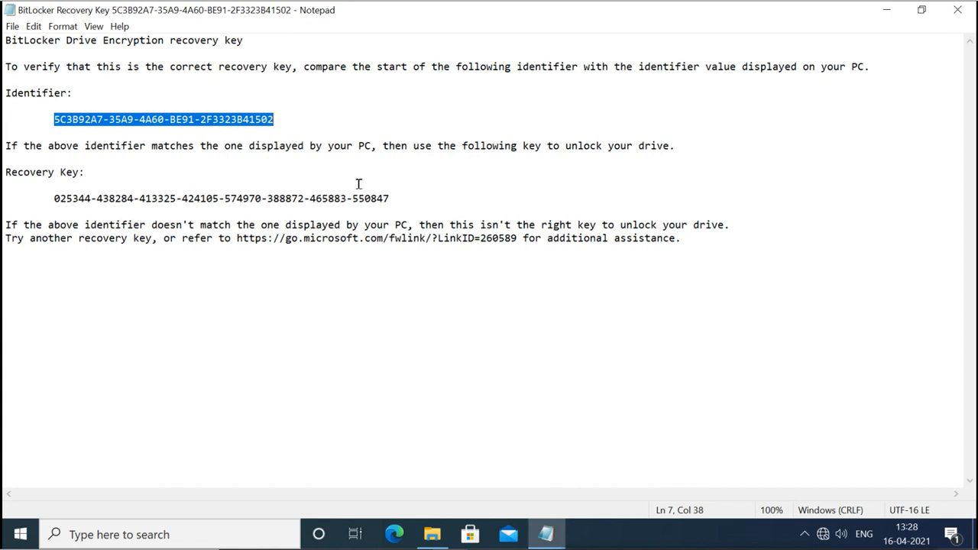
# Open locked drive E: again and choose More options > Enter recovery key.
pyautogui.click(434, 535)
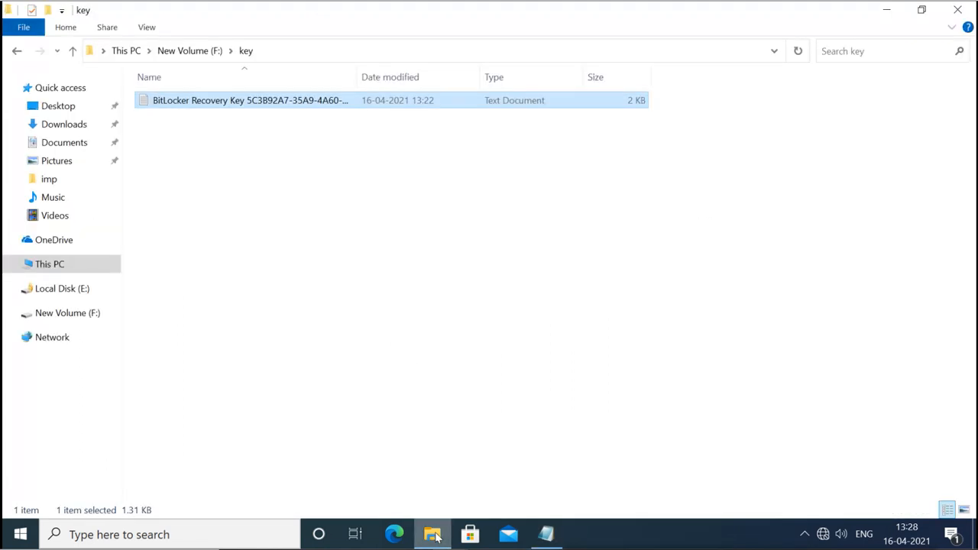
pyautogui.click(43, 264)
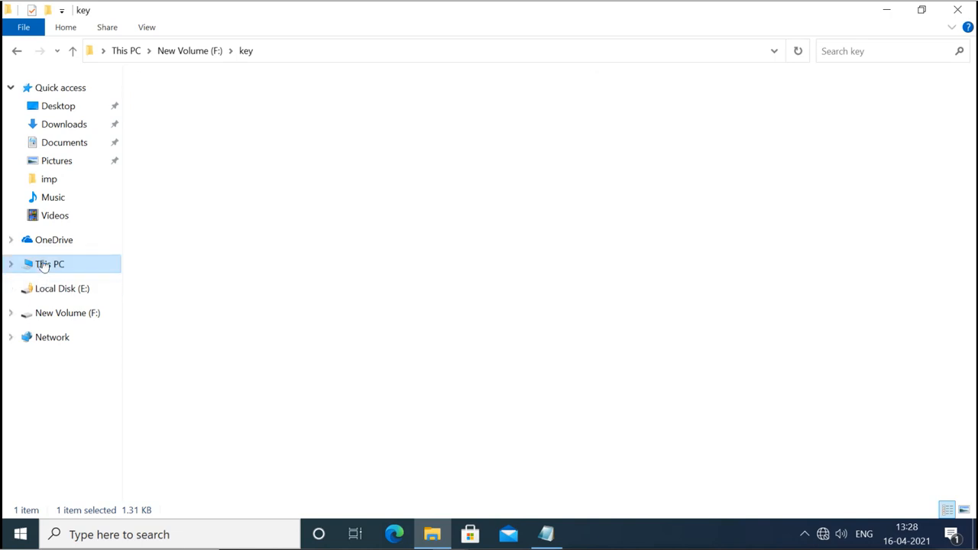
pyautogui.doubleClick(576, 220)
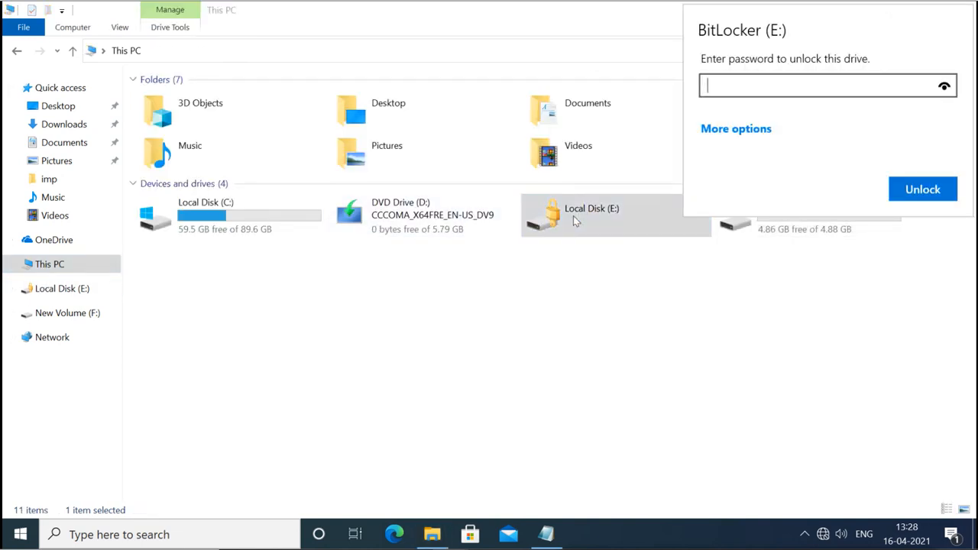
pyautogui.click(753, 130)
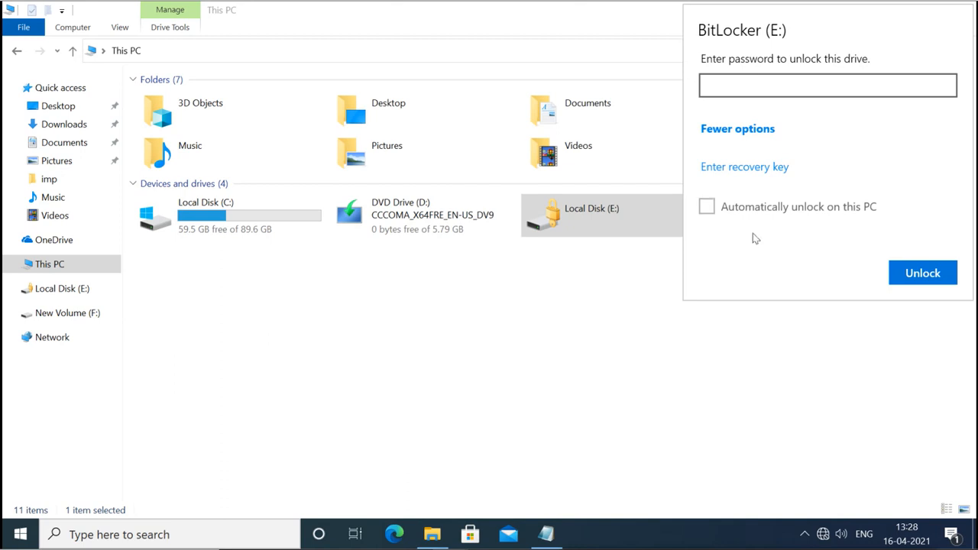
pyautogui.click(743, 167)
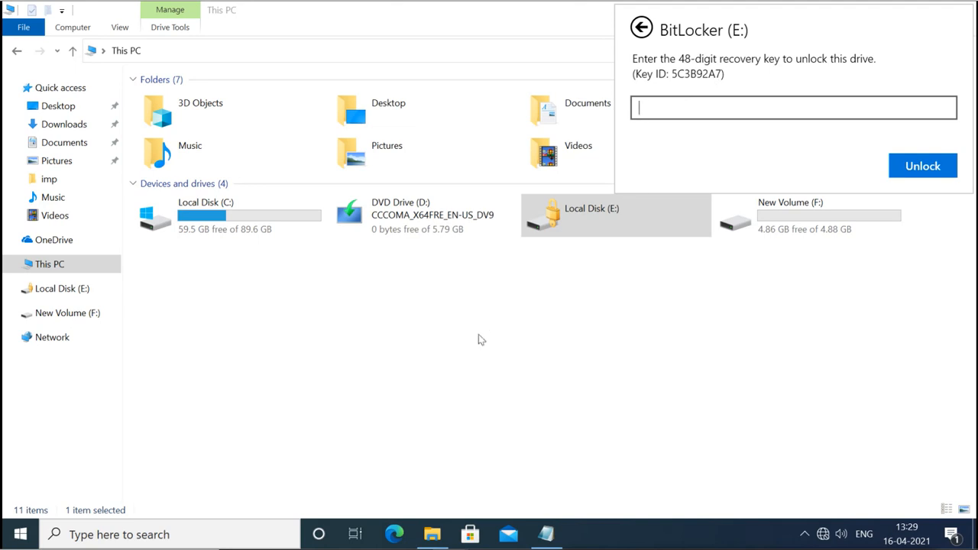
# Bring up the recovery key file in Notepad and select the 48-digit recovery key line.
pyautogui.click(545, 533)
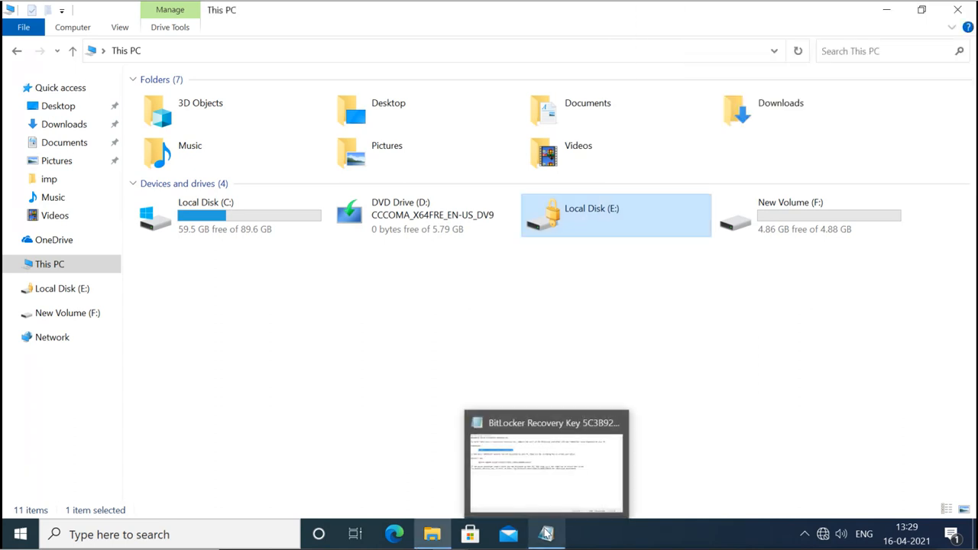
pyautogui.click(544, 512)
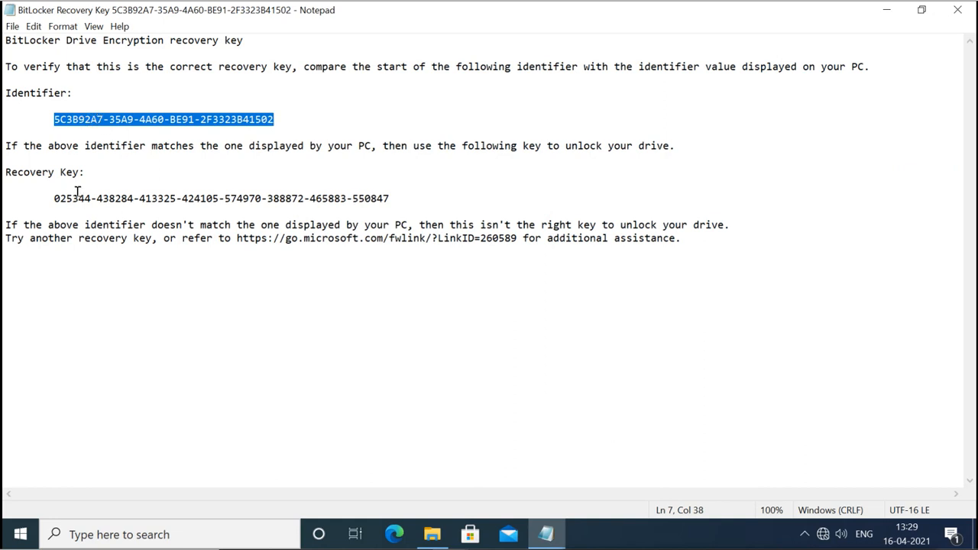
pyautogui.moveTo(55, 196); pyautogui.dragTo(403, 194)
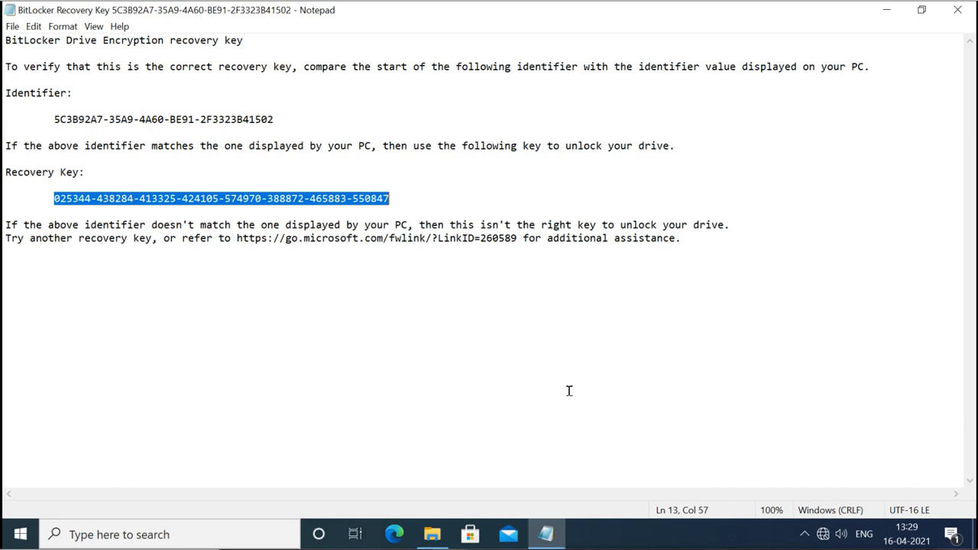
# Unlock Local Disk (E:) by pasting the 48-digit recovery key with Ctrl+V and clicking Unlock.
pyautogui.click(435, 534)
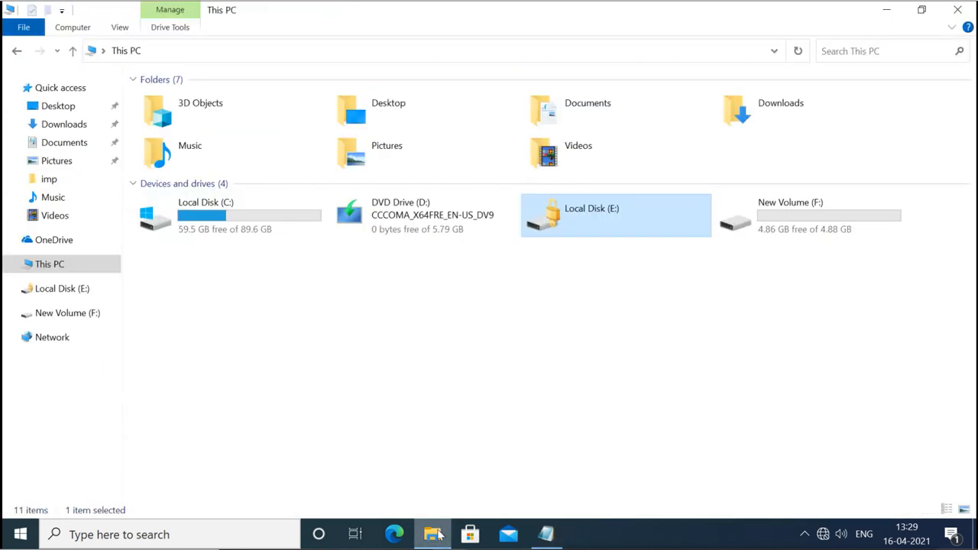
pyautogui.doubleClick(592, 209)
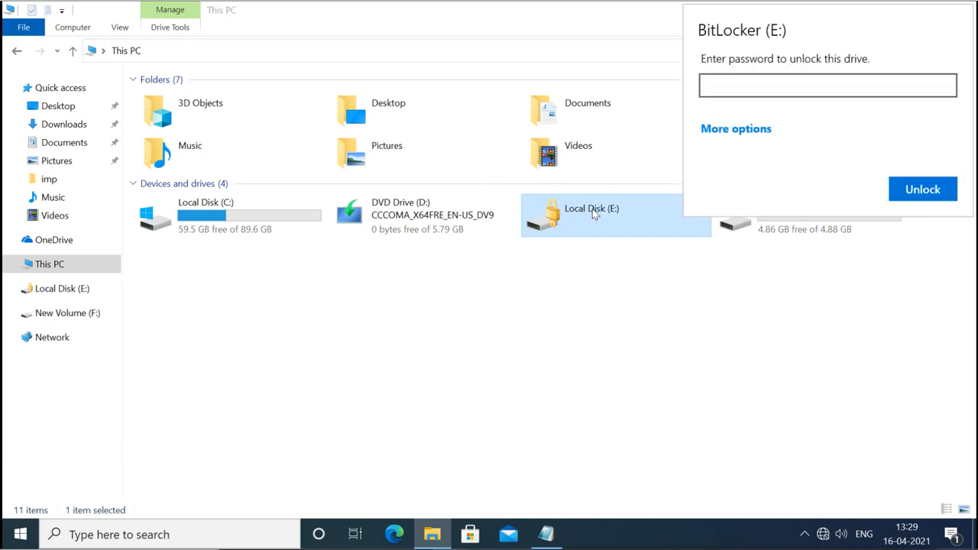
pyautogui.click(722, 132)
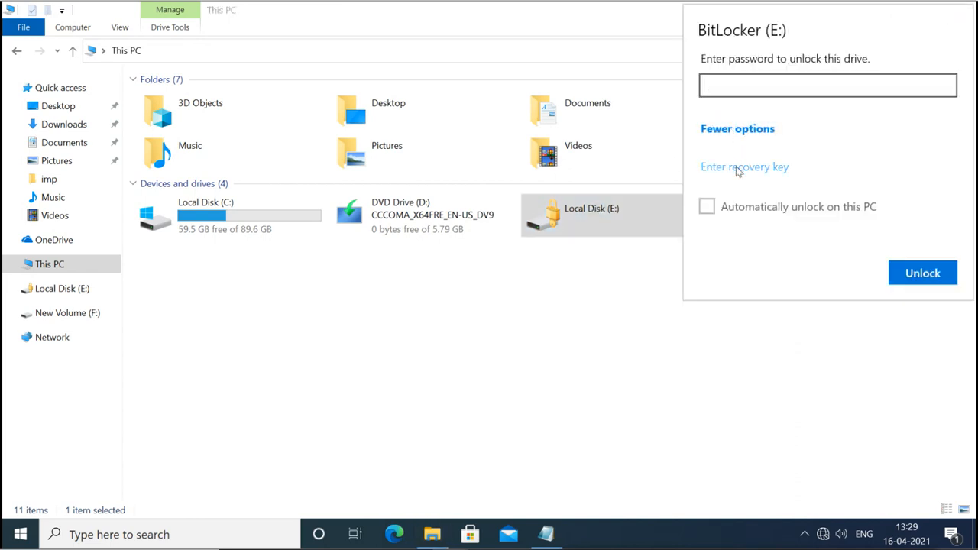
pyautogui.click(736, 166)
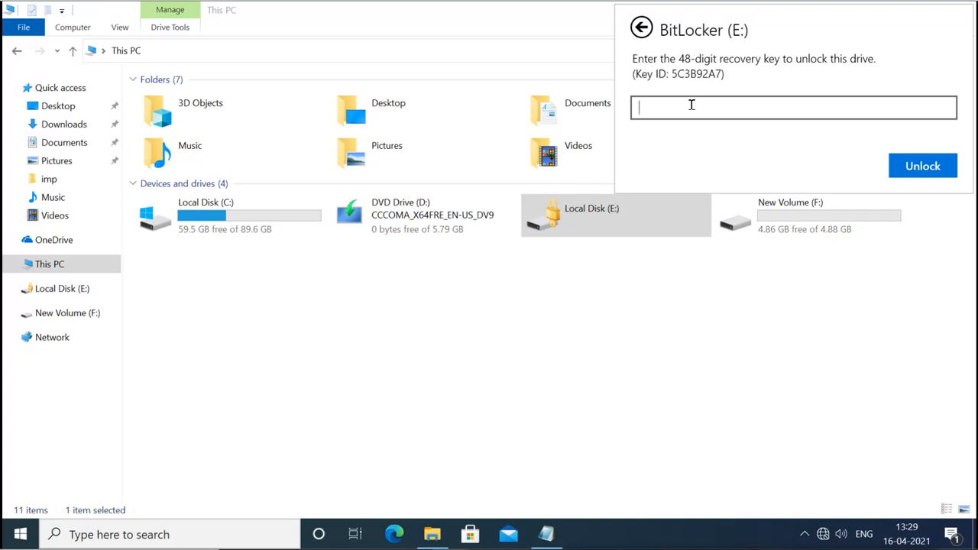
pyautogui.hotkey('ctrl', 'v')
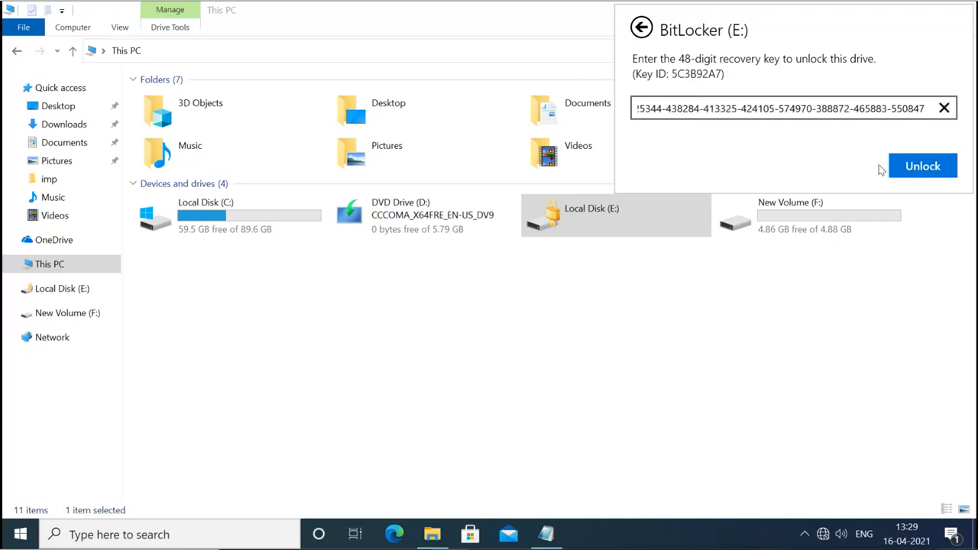
pyautogui.click(910, 171)
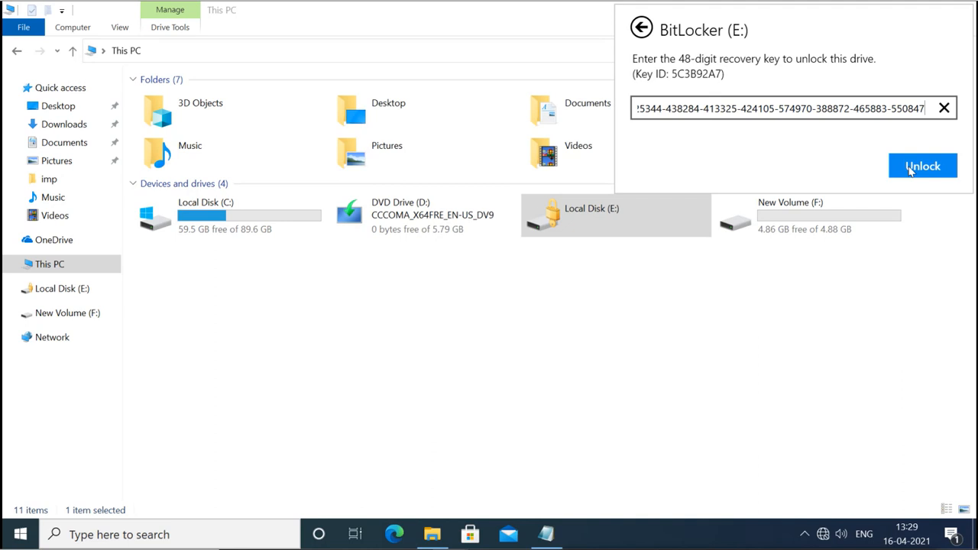
pyautogui.click(923, 166)
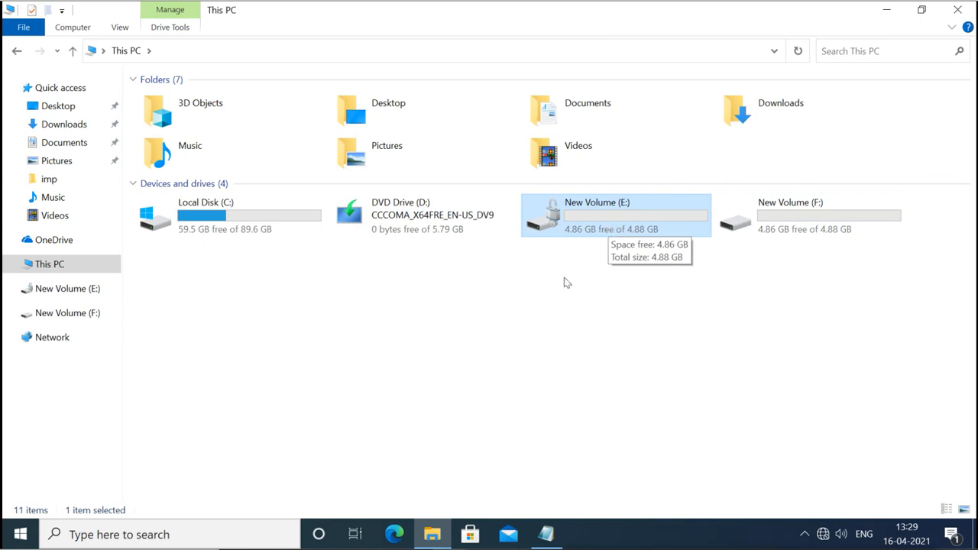
# Minimize File Explorer and close the recovery key file in Notepad.
pyautogui.click(216, 224)
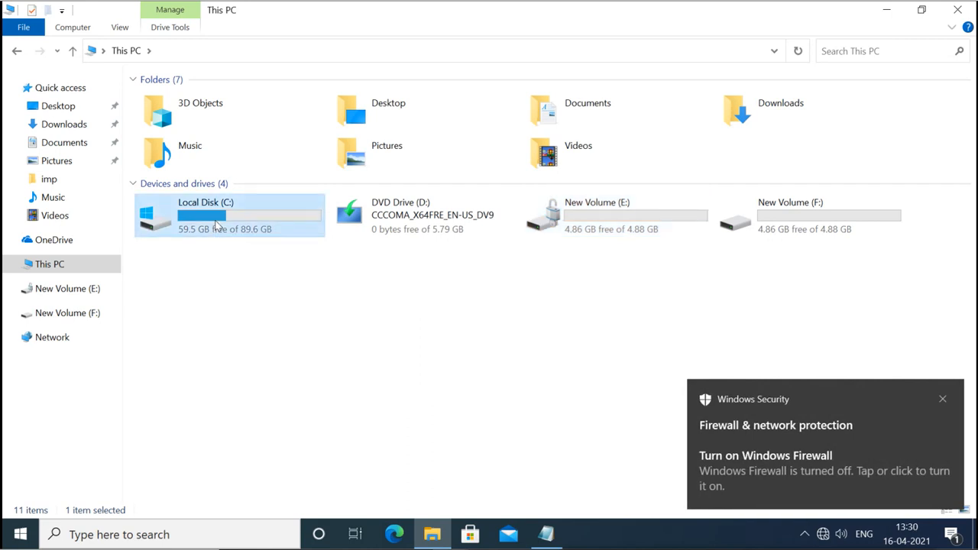
pyautogui.click(253, 343)
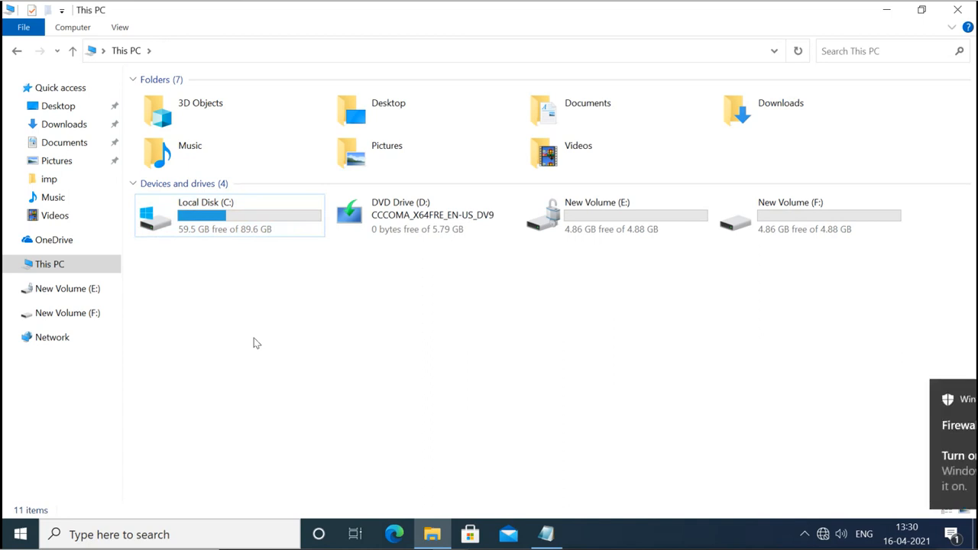
pyautogui.click(886, 10)
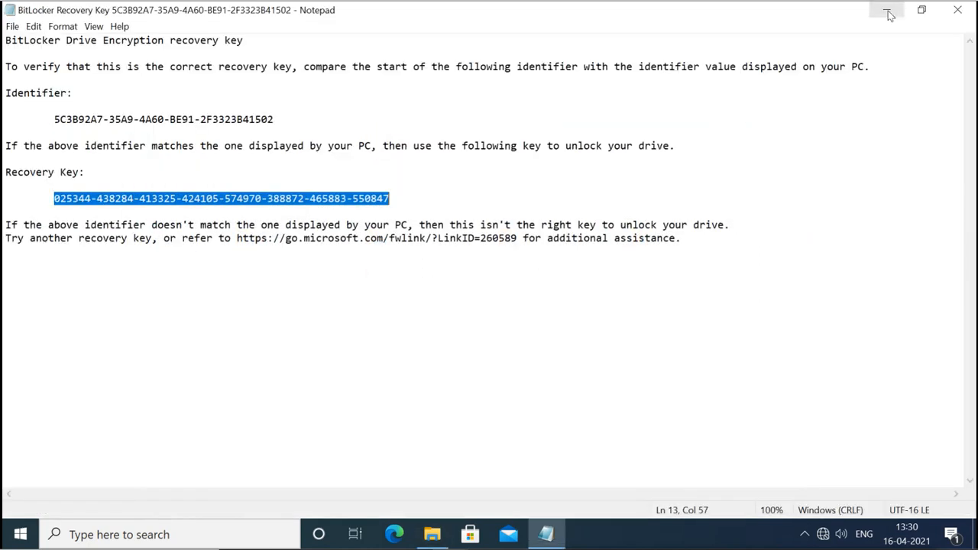
pyautogui.click(958, 10)
# Open Manage BitLocker for New Volume (E:) and maximize the BitLocker Drive Encryption window.
pyautogui.click(432, 534)
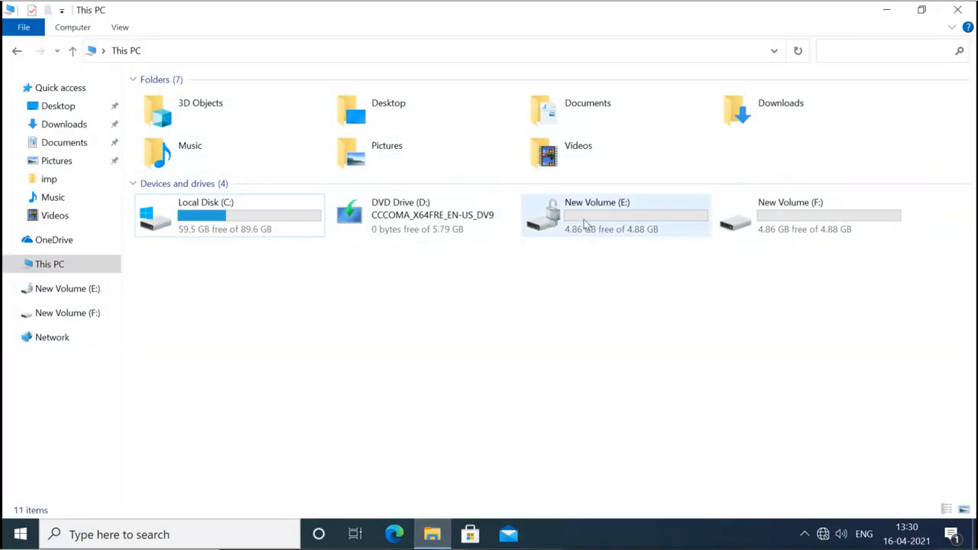
pyautogui.rightClick(583, 220)
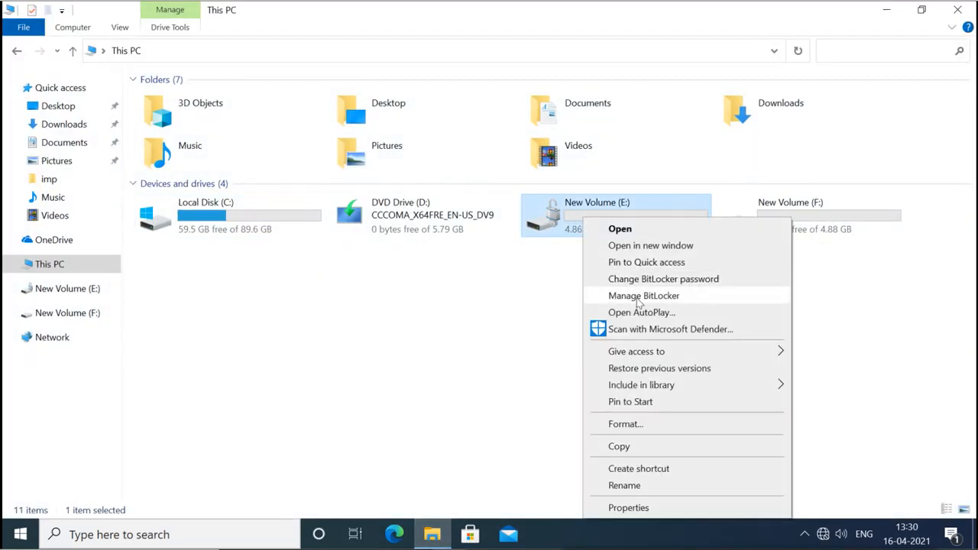
pyautogui.click(644, 299)
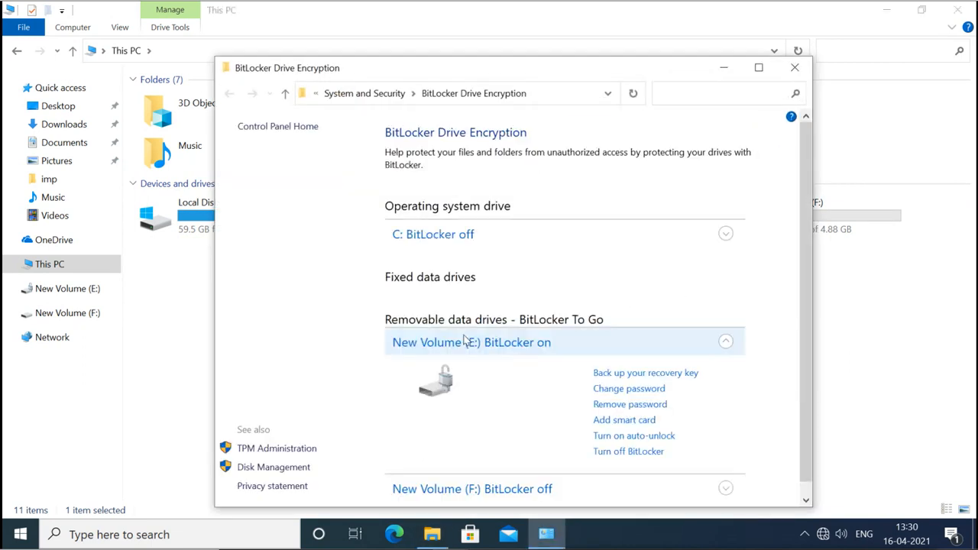
pyautogui.click(758, 69)
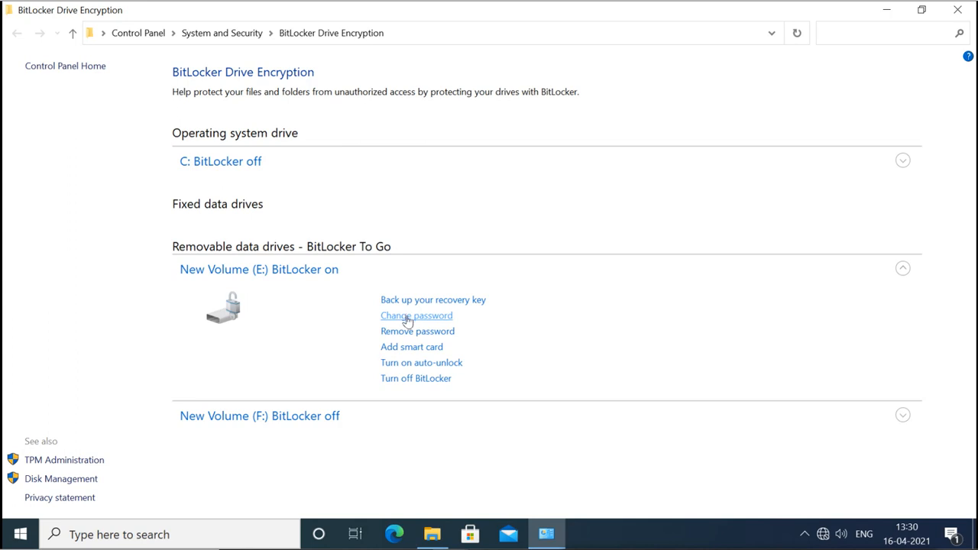
# Turn off BitLocker on New Volume (E:), confirm decryption, and close the completion message.
pyautogui.click(425, 383)
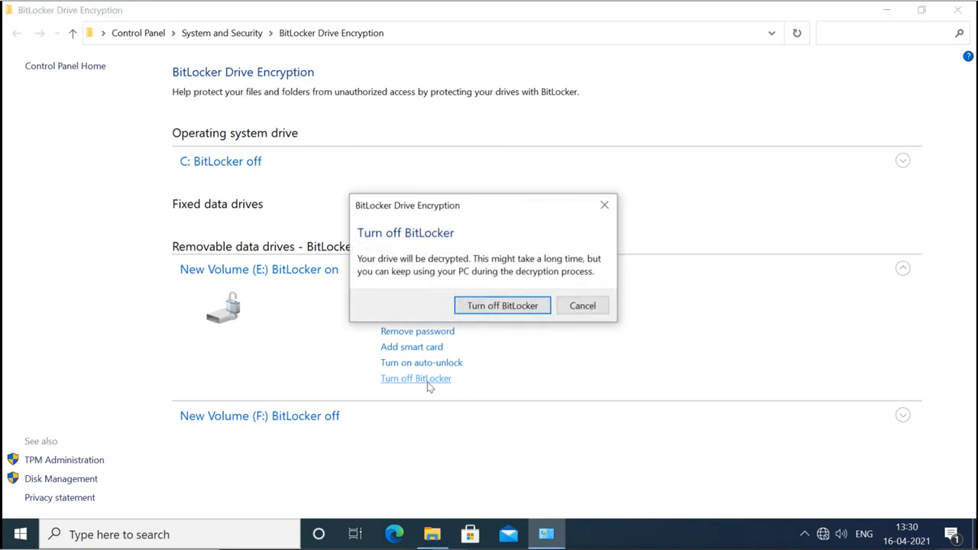
pyautogui.click(512, 309)
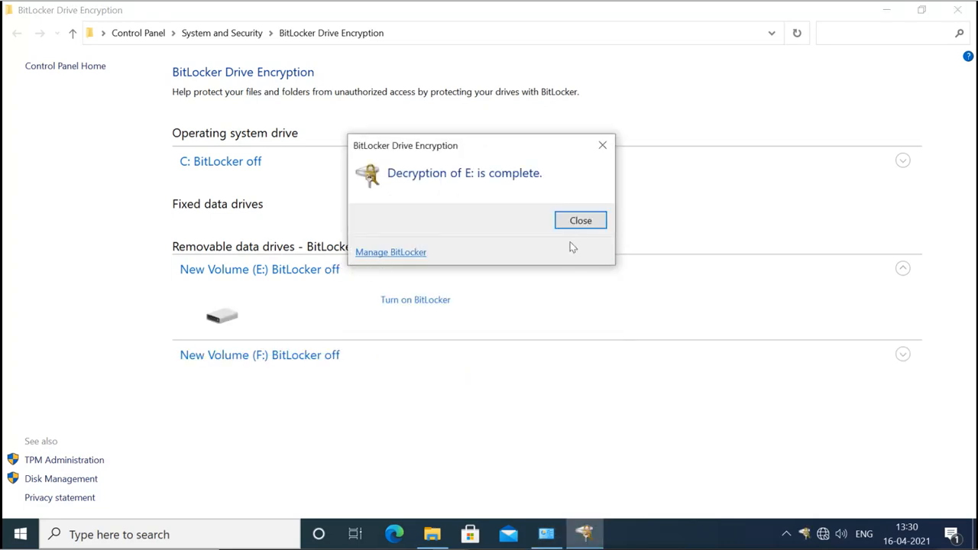
pyautogui.click(579, 220)
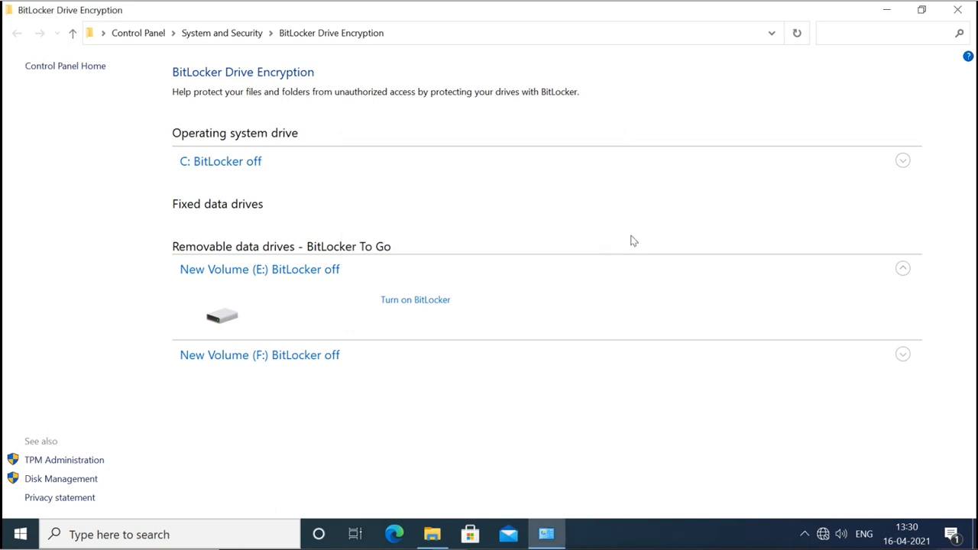
# Expand C: and try Turn on BitLocker, then cancel the TPM policy error.
pyautogui.click(903, 161)
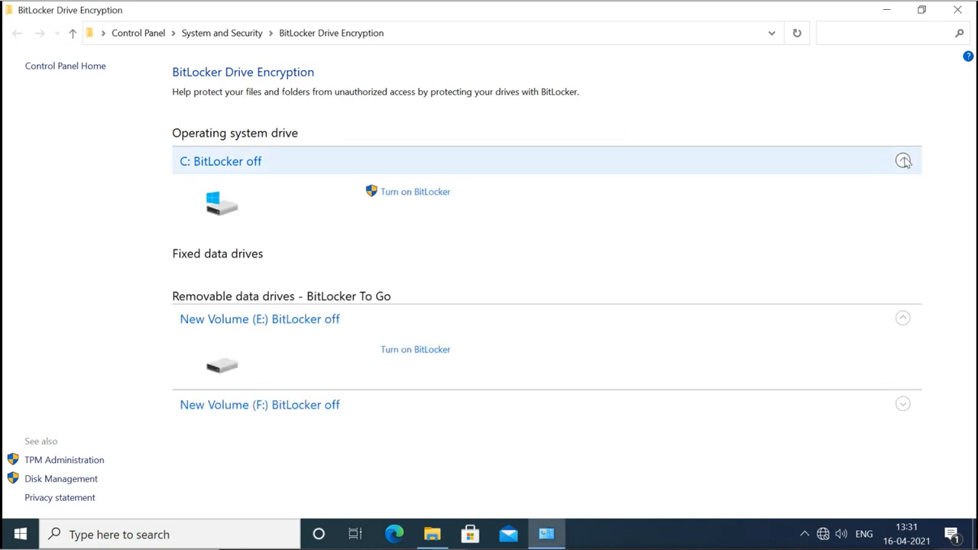
pyautogui.click(408, 196)
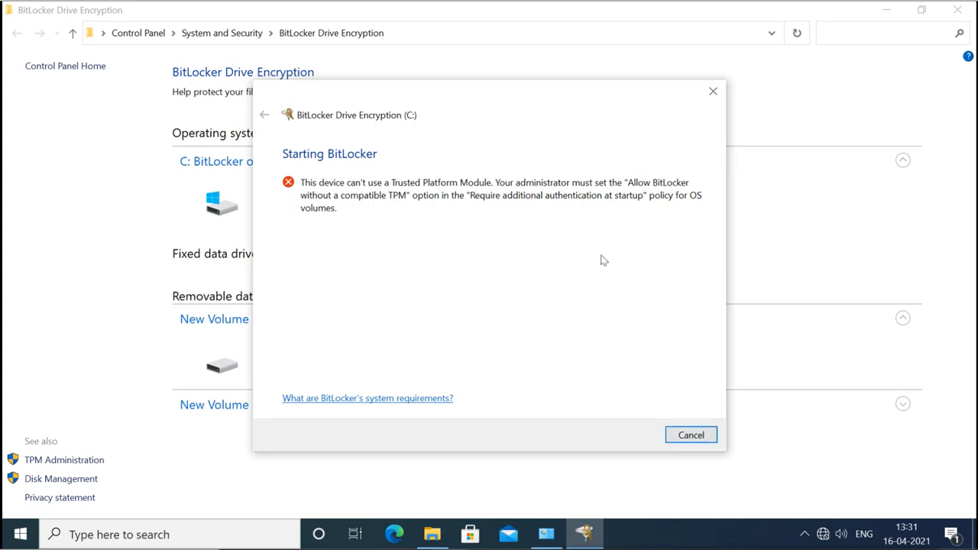
pyautogui.click(690, 435)
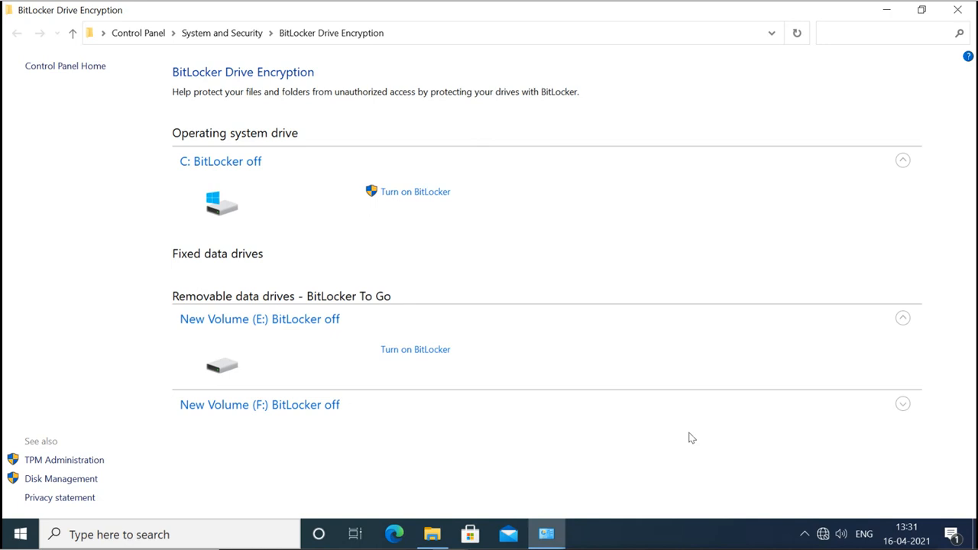
# Launch gpedit.msc from Run, maximize the Group Policy Editor and widen the tree pane.
pyautogui.press('super+r')
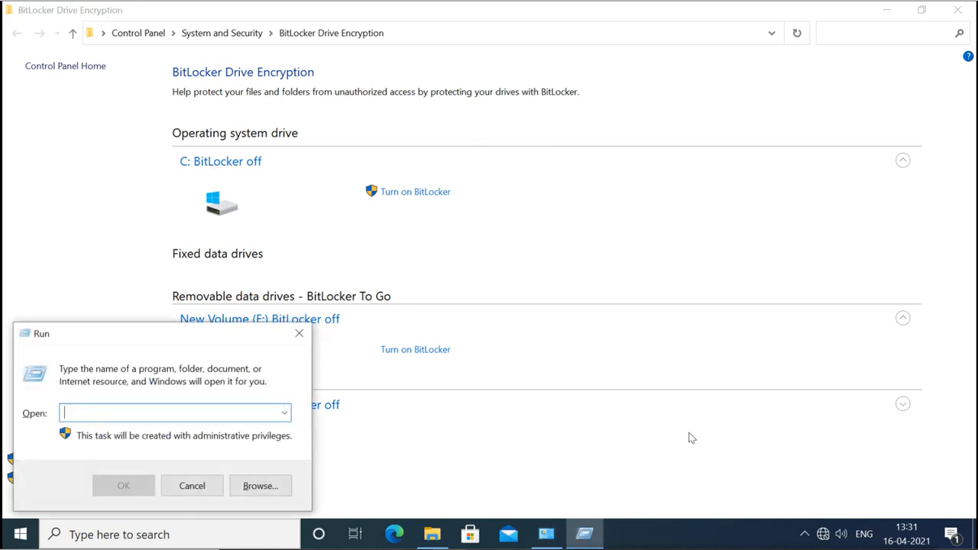
pyautogui.write('gped')
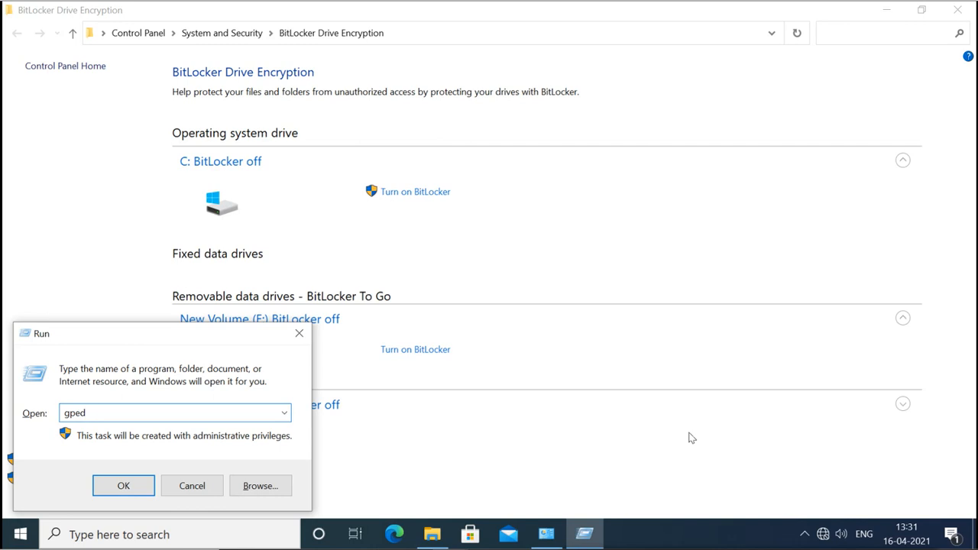
pyautogui.write('it.msc')
pyautogui.press('Return')
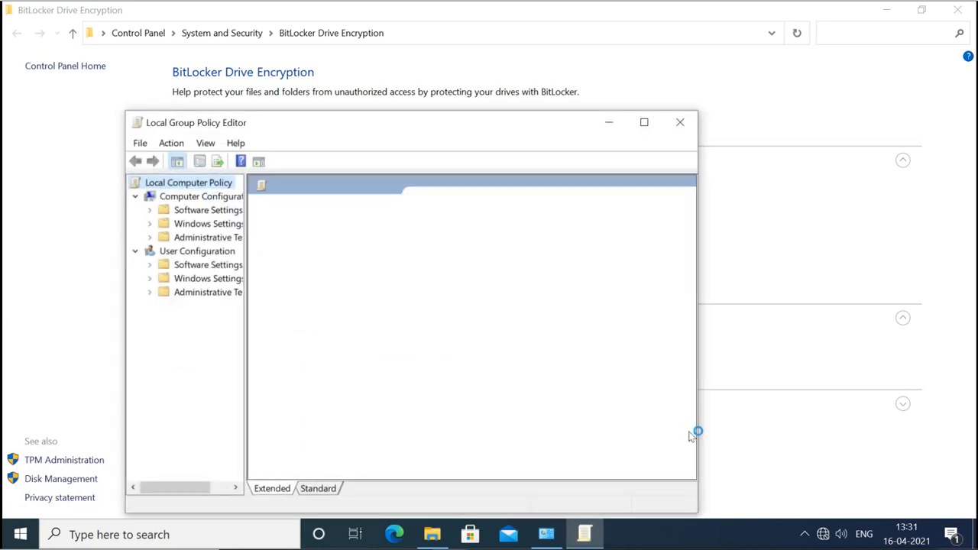
pyautogui.click(644, 122)
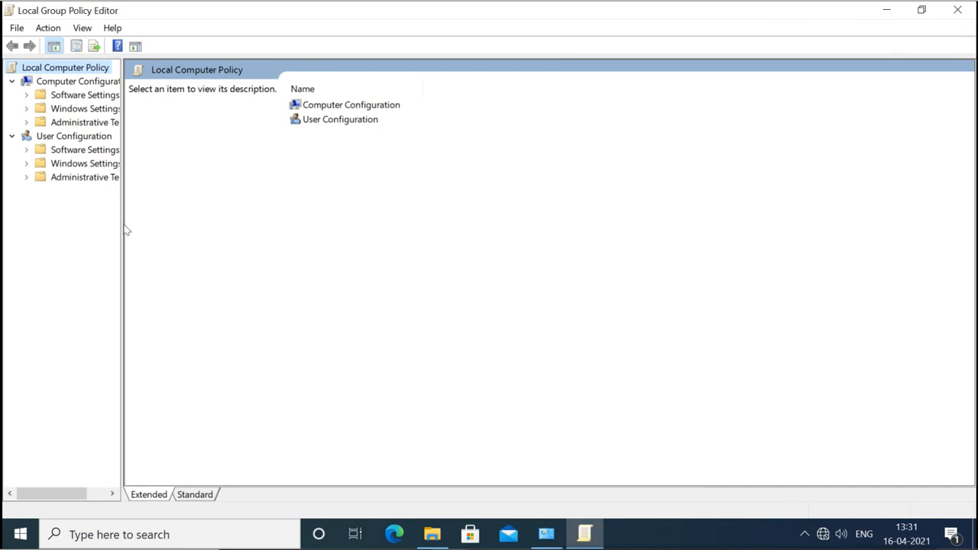
pyautogui.moveTo(121, 223); pyautogui.dragTo(169, 221)
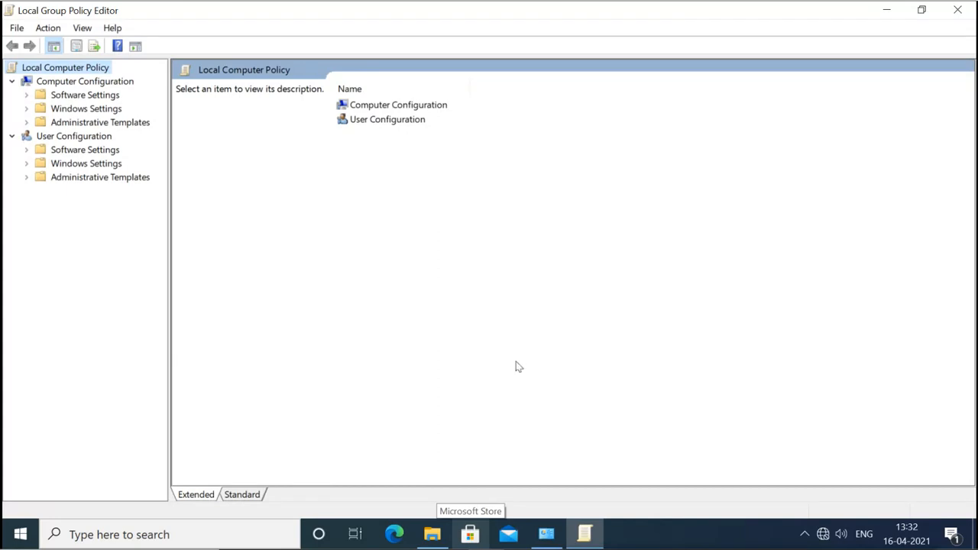
# Show Computer Configuration > Administrative Templates > System > Trusted Platform Module Services in Standard view.
pyautogui.doubleClick(398, 107)
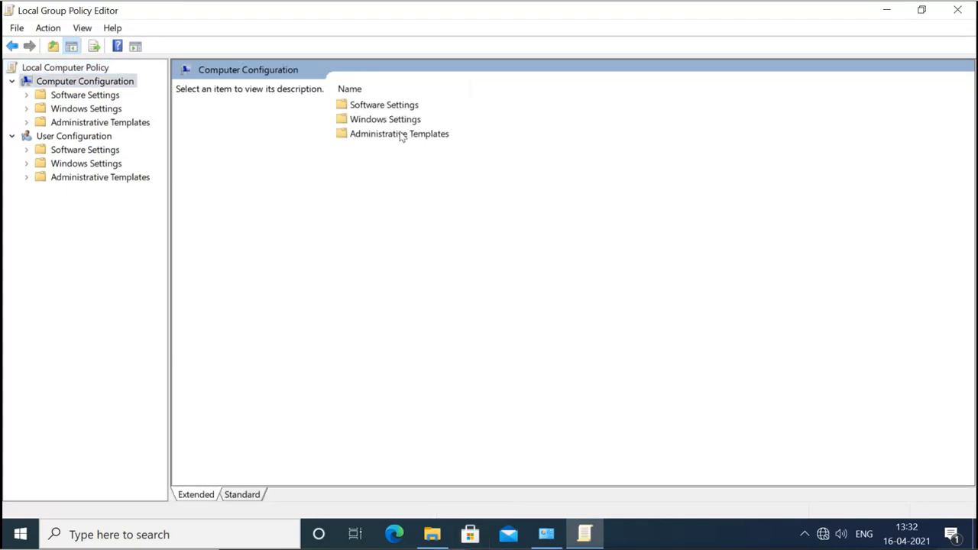
pyautogui.doubleClick(399, 134)
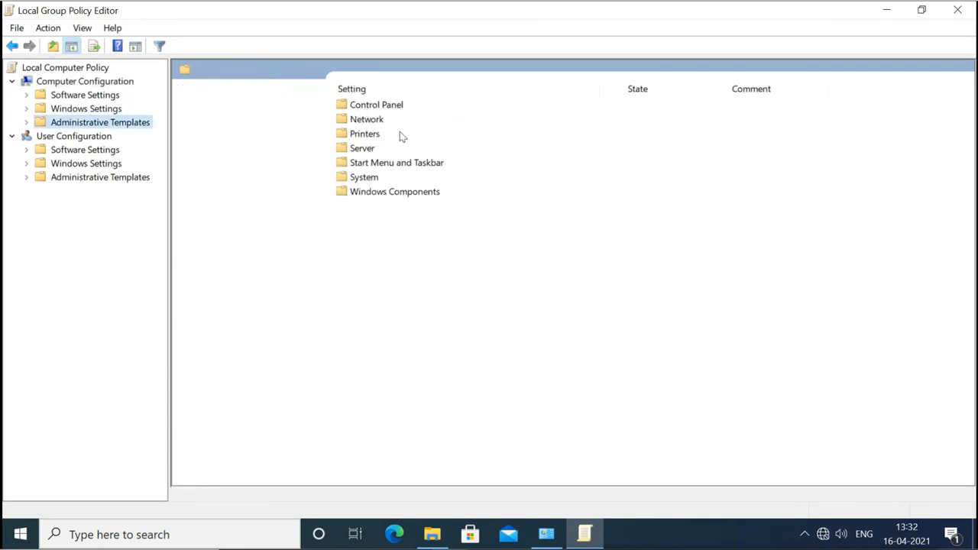
pyautogui.doubleClick(365, 178)
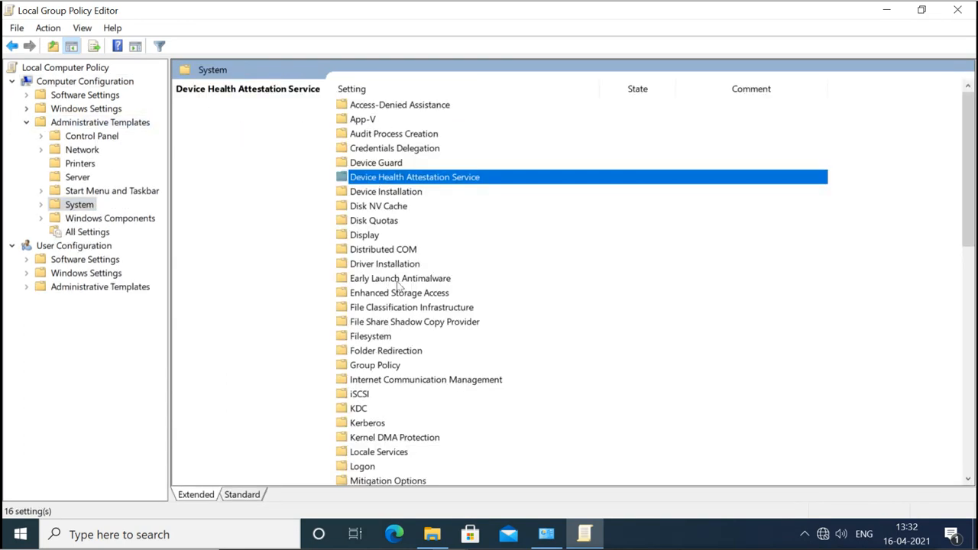
pyautogui.scroll(-4, 402, 408)
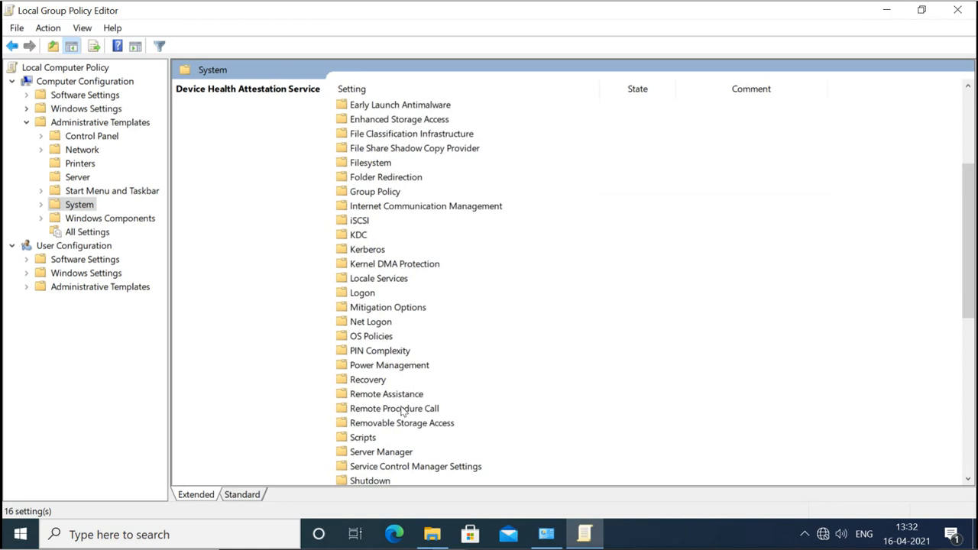
pyautogui.scroll(-4, 402, 411)
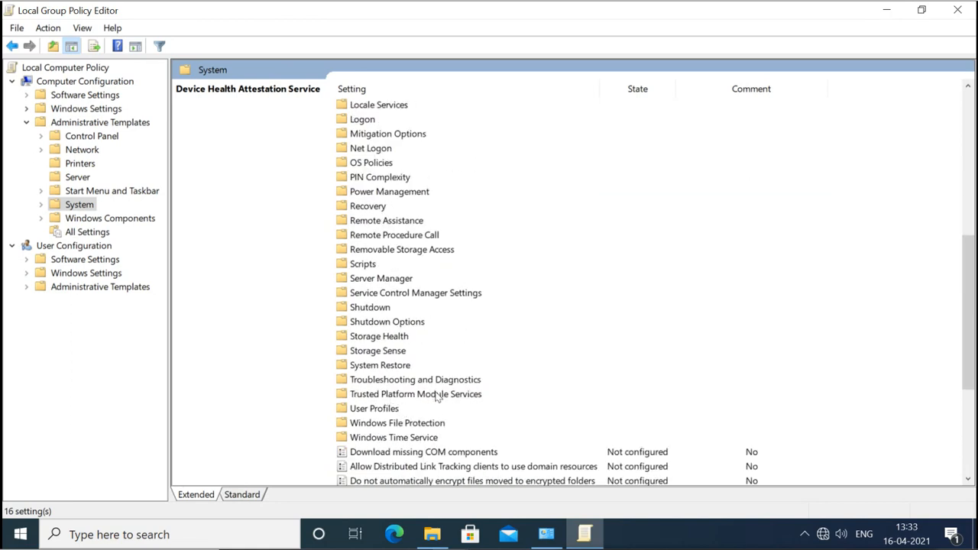
pyautogui.doubleClick(437, 394)
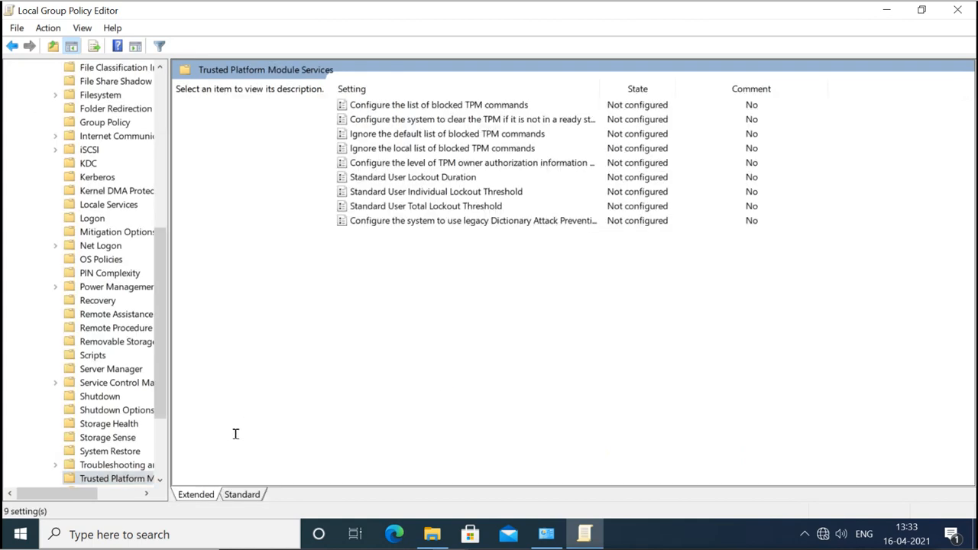
pyautogui.click(243, 495)
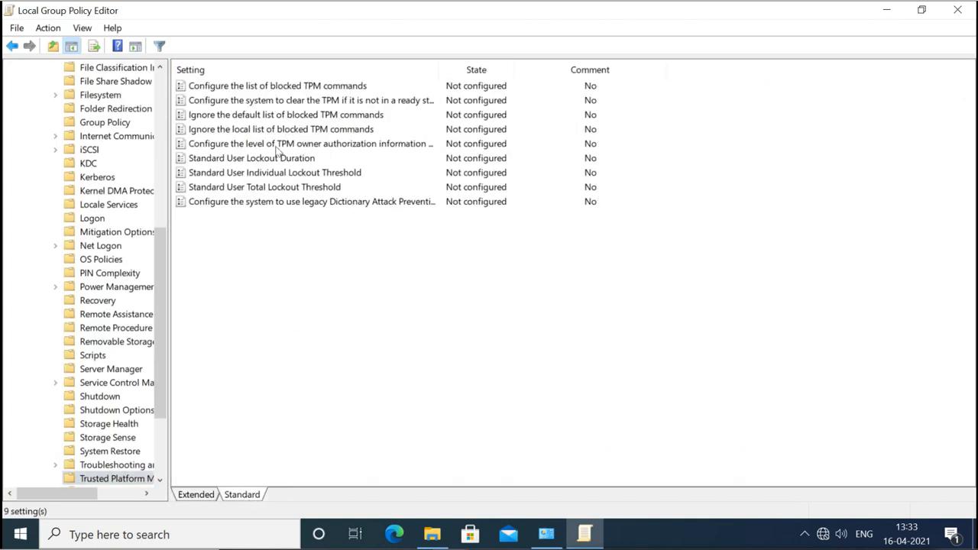
pyautogui.click(434, 534)
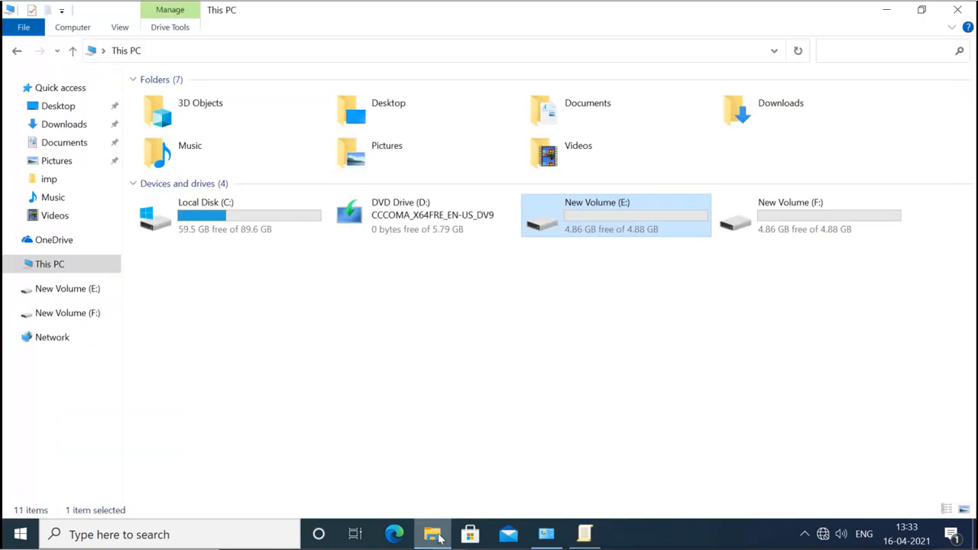
# Try Turn on BitLocker for Local Disk (C:), cancel the no-TPM error, and return to Group Policy Editor.
pyautogui.rightClick(227, 225)
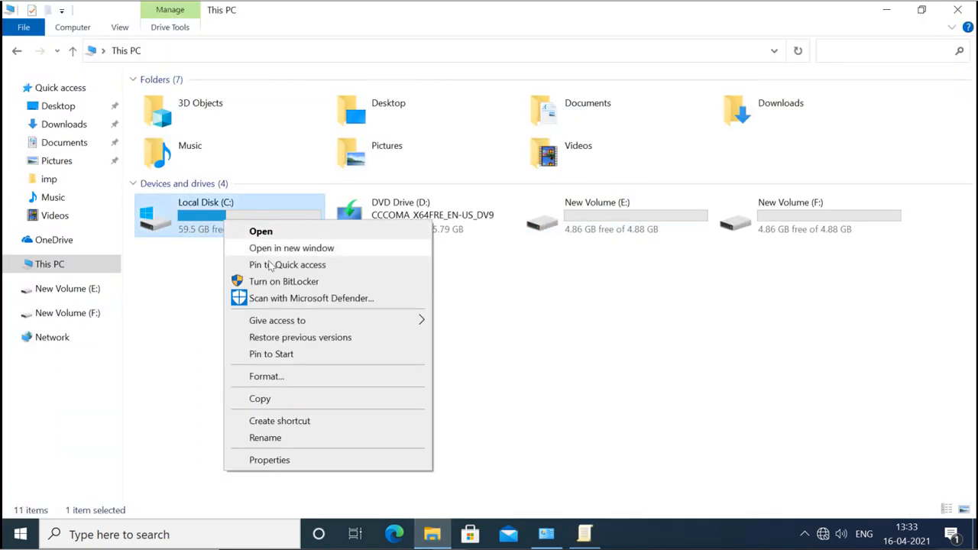
pyautogui.click(278, 281)
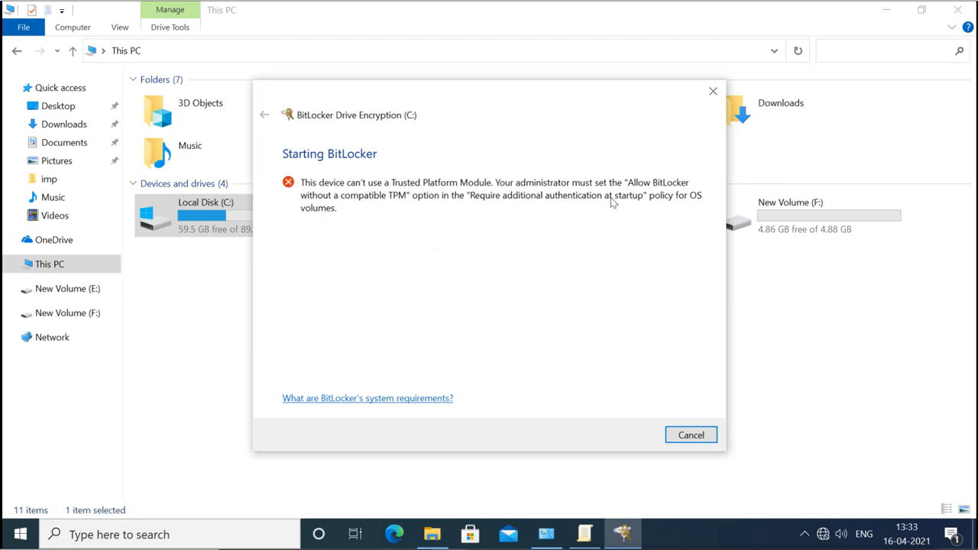
pyautogui.click(704, 438)
pyautogui.click(582, 539)
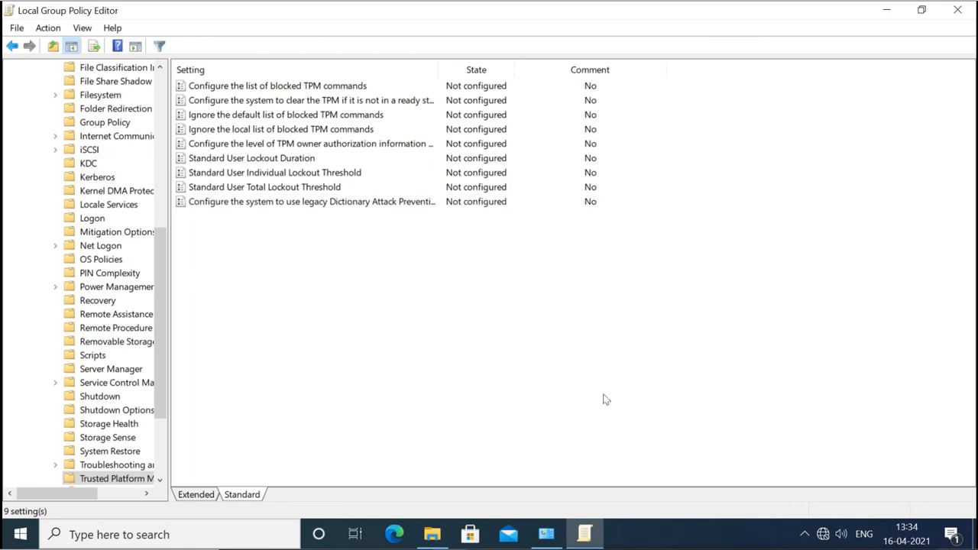
# Collapse System and open Windows Components > BitLocker Drive Encryption > Operating System Drives.
pyautogui.moveTo(601, 527)
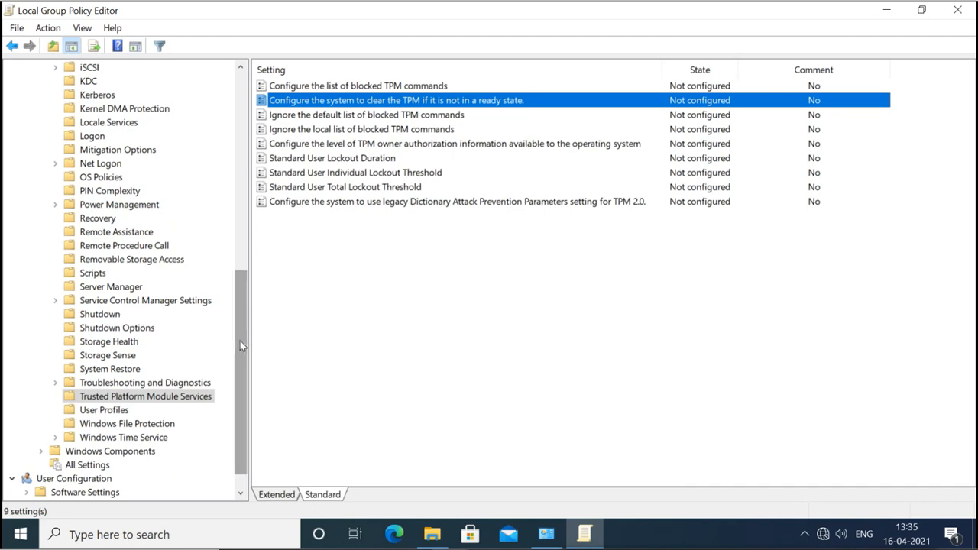
pyautogui.moveTo(240, 344); pyautogui.dragTo(240, 170)
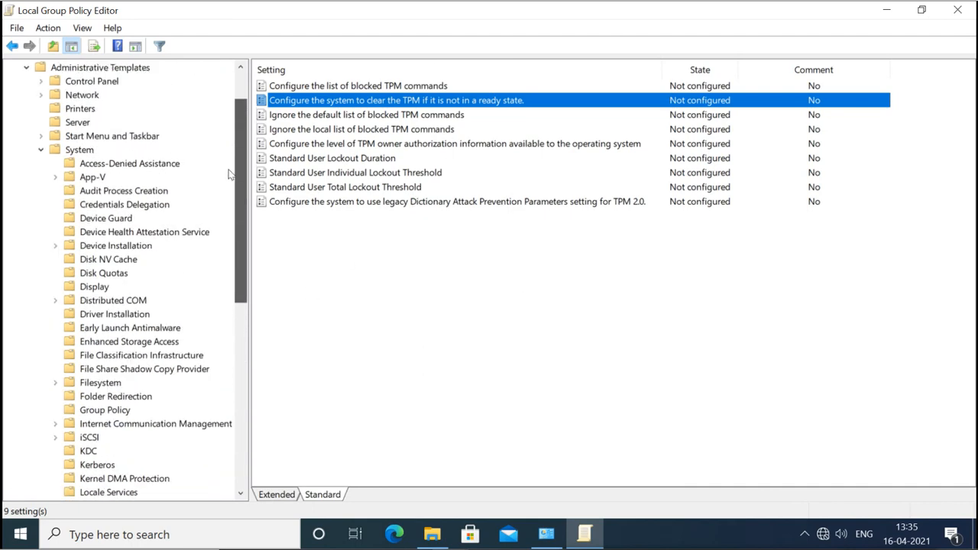
pyautogui.click(46, 154)
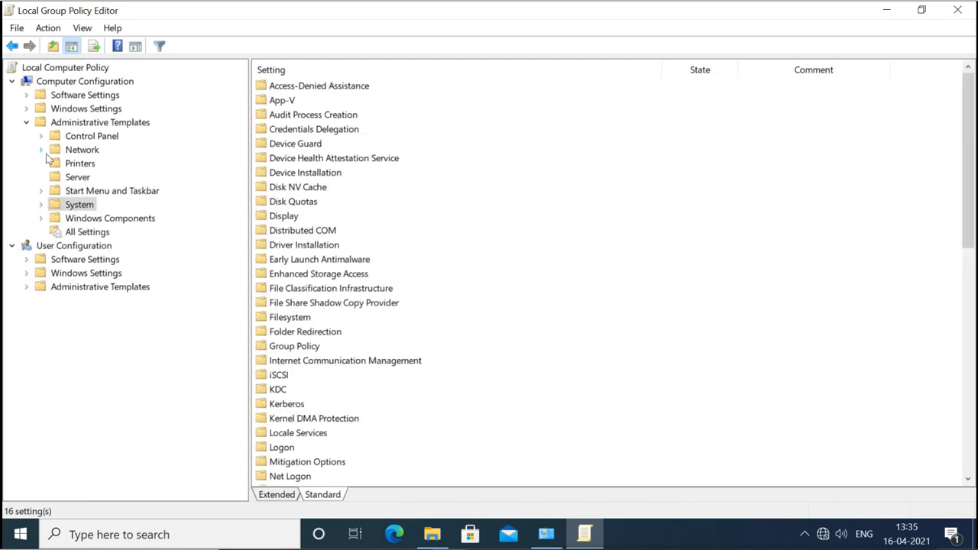
pyautogui.click(42, 219)
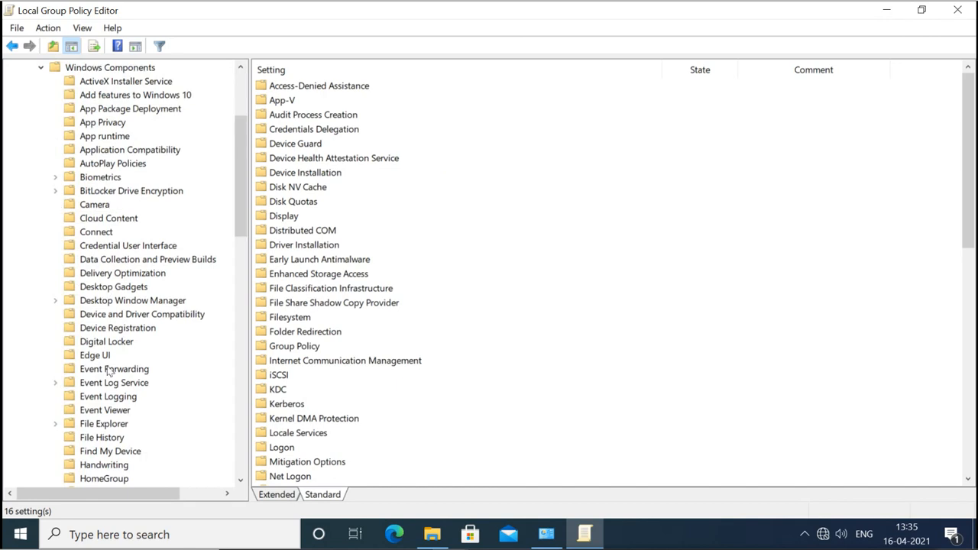
pyautogui.click(101, 193)
pyautogui.click(55, 191)
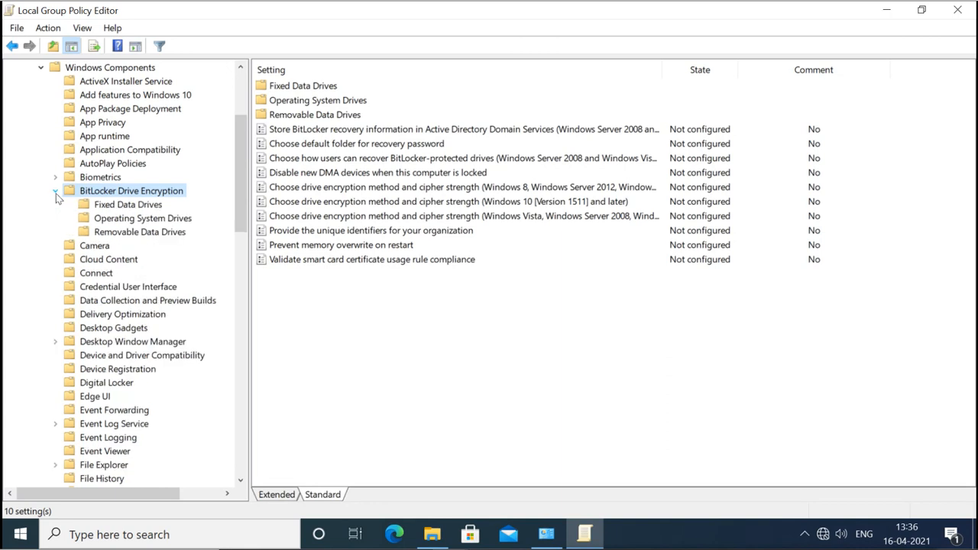
pyautogui.click(125, 220)
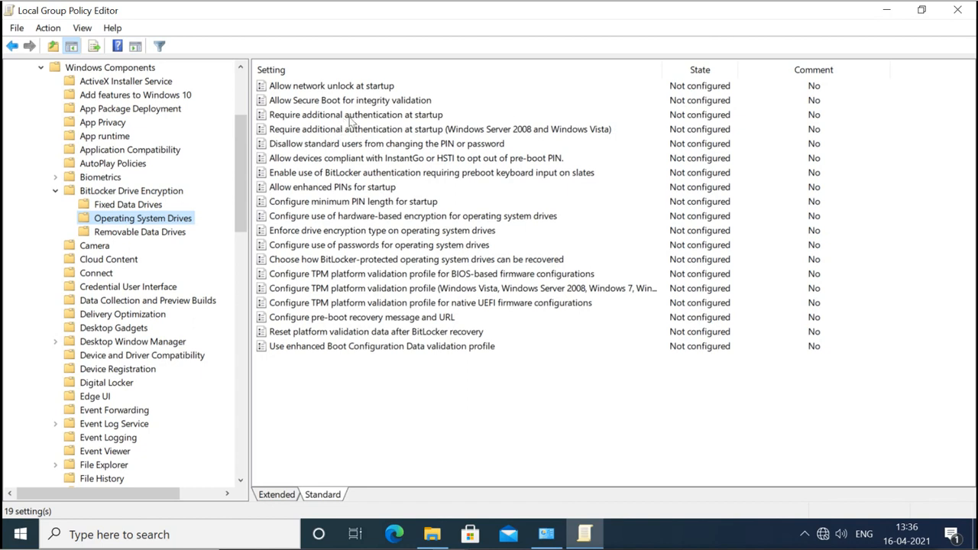
# Enable Require additional authentication at startup, keeping Allow BitLocker without a compatible TPM checked.
pyautogui.doubleClick(418, 116)
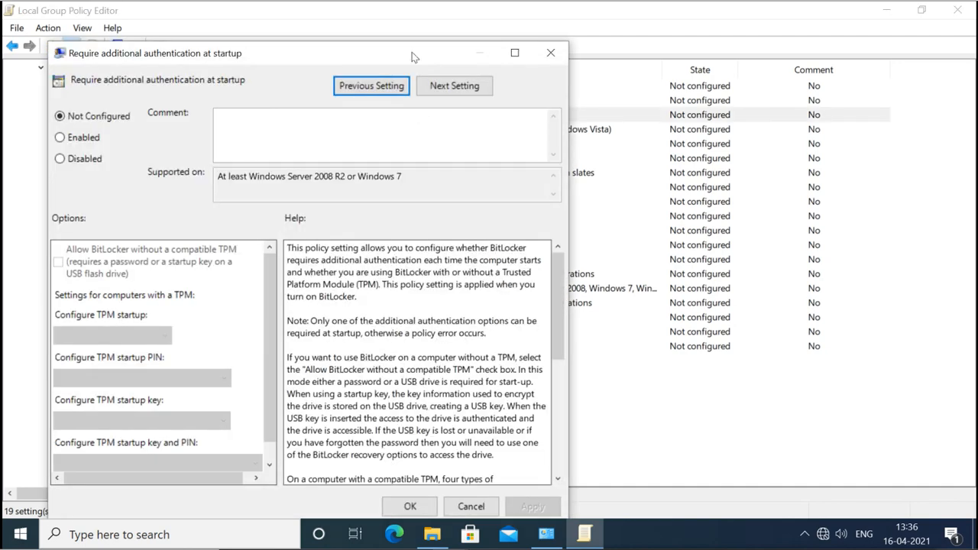
pyautogui.moveTo(412, 57); pyautogui.dragTo(572, 26)
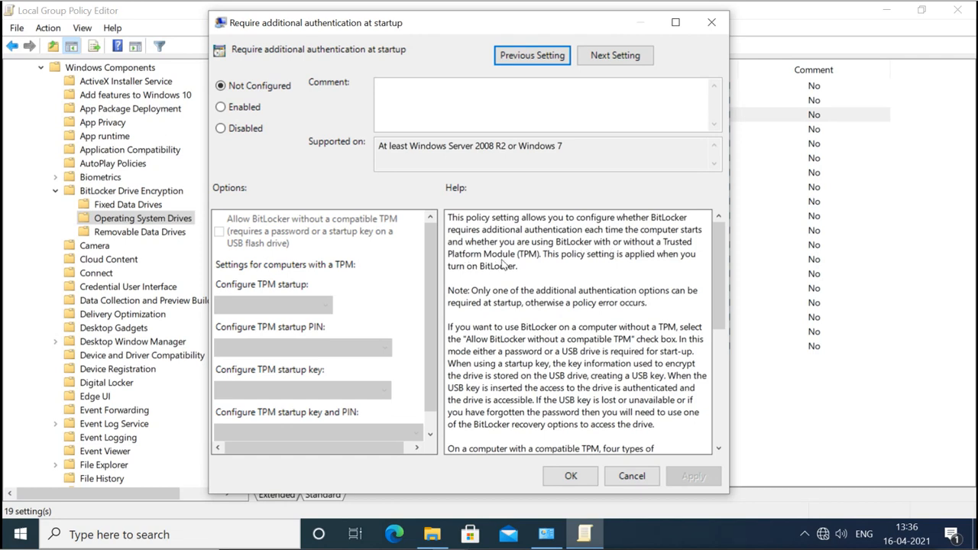
pyautogui.click(220, 108)
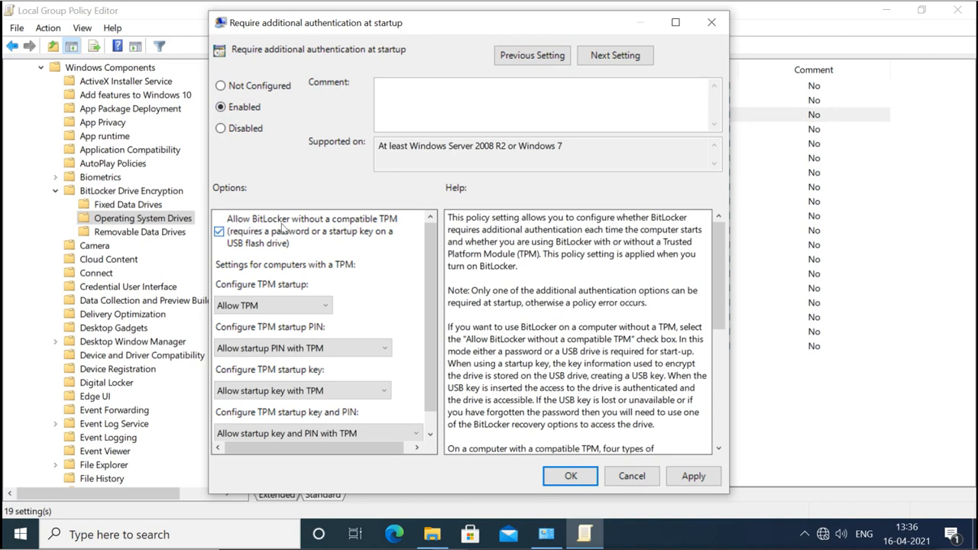
pyautogui.click(219, 233)
pyautogui.click(219, 232)
pyautogui.click(571, 476)
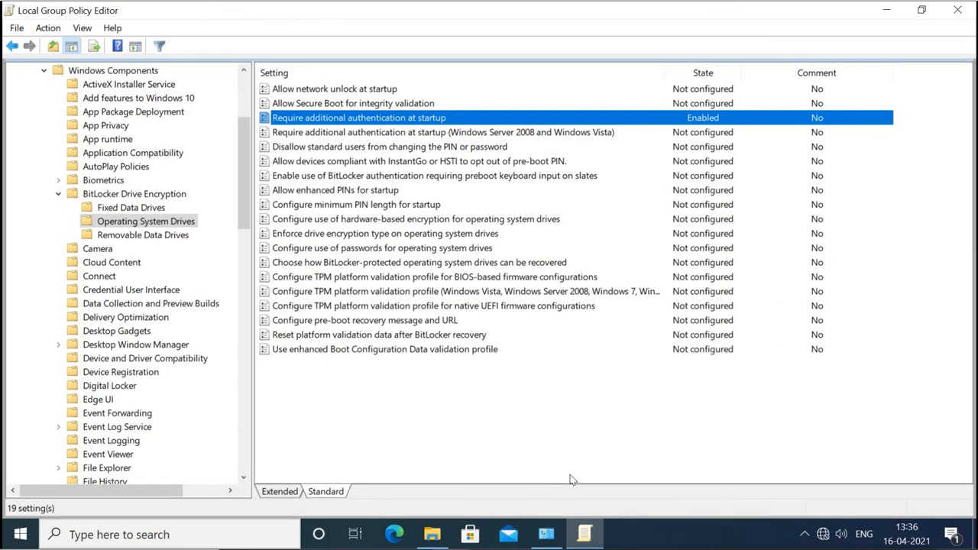
# Close the Group Policy Editor and start Turn on BitLocker for drive C:.
pyautogui.click(958, 11)
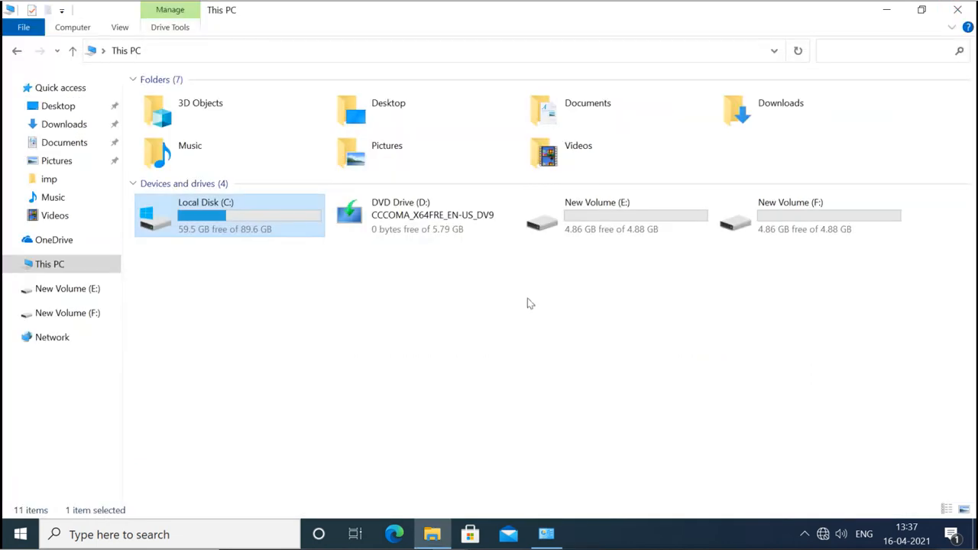
pyautogui.click(546, 532)
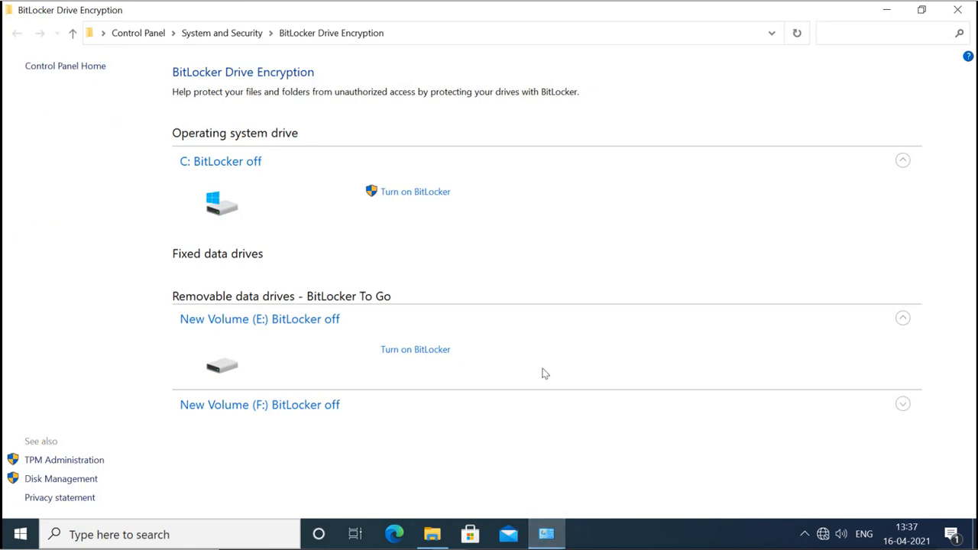
pyautogui.click(413, 192)
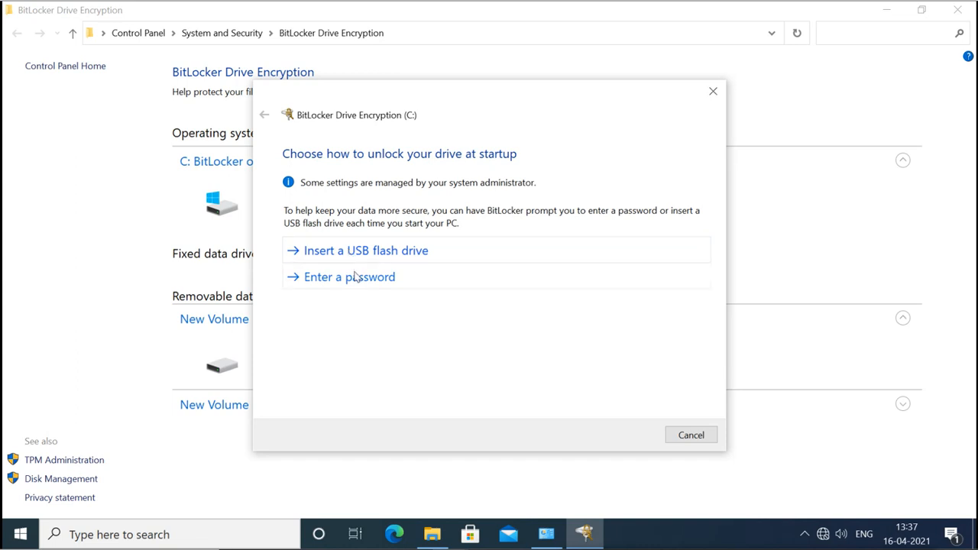
# Choose password unlock for C: and enter a short password in both fields.
pyautogui.click(356, 277)
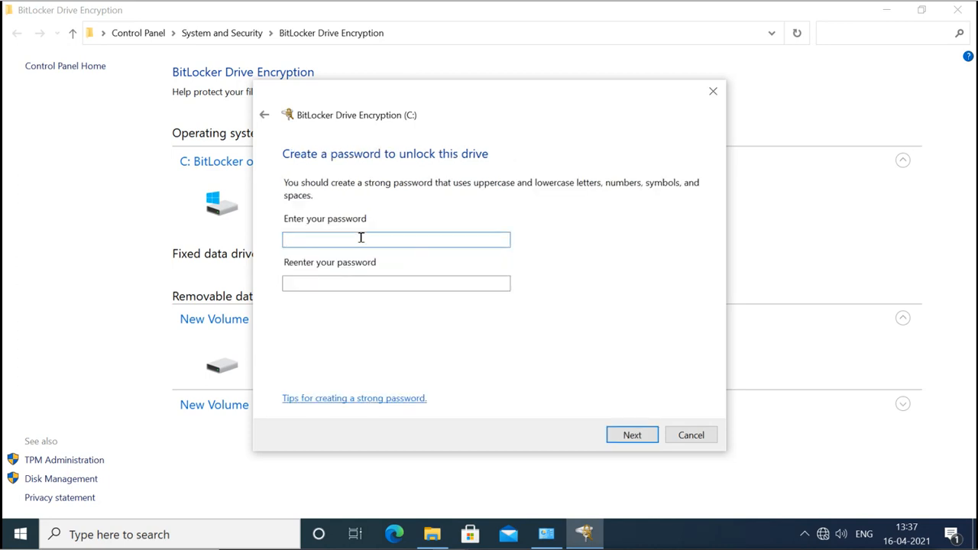
pyautogui.write('abc')
pyautogui.press('Tab')
pyautogui.write('abc')
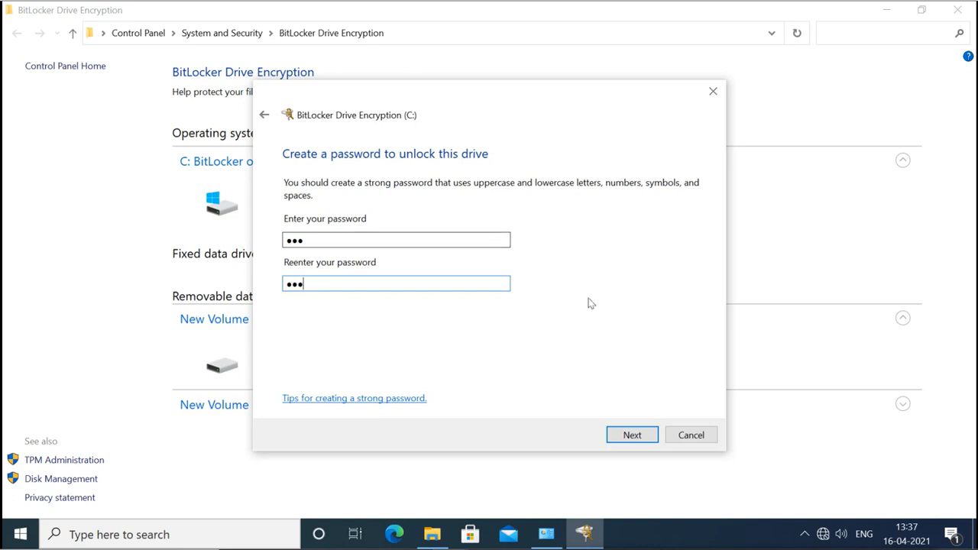
pyautogui.click(631, 438)
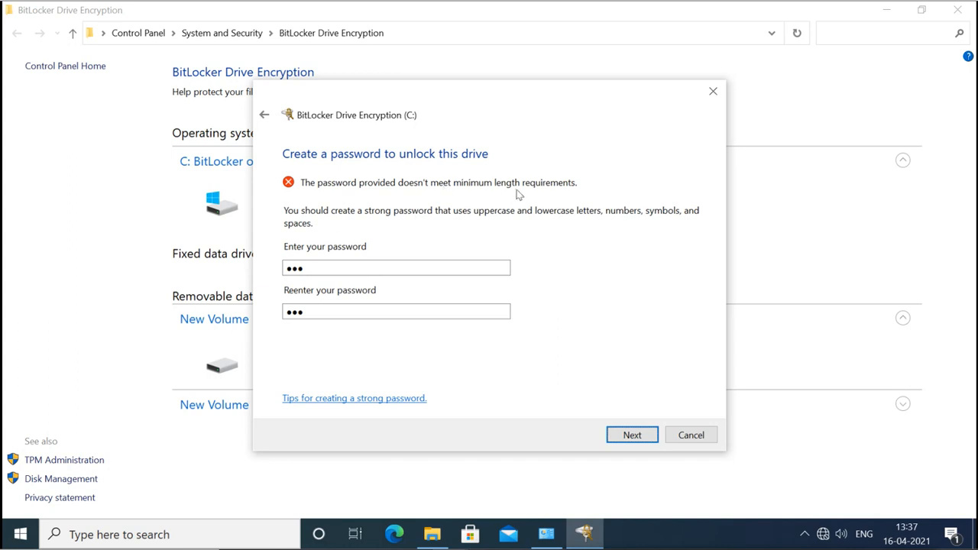
# Replace the rejected password with longer ones until a 9-character password is accepted.
pyautogui.doubleClick(496, 264)
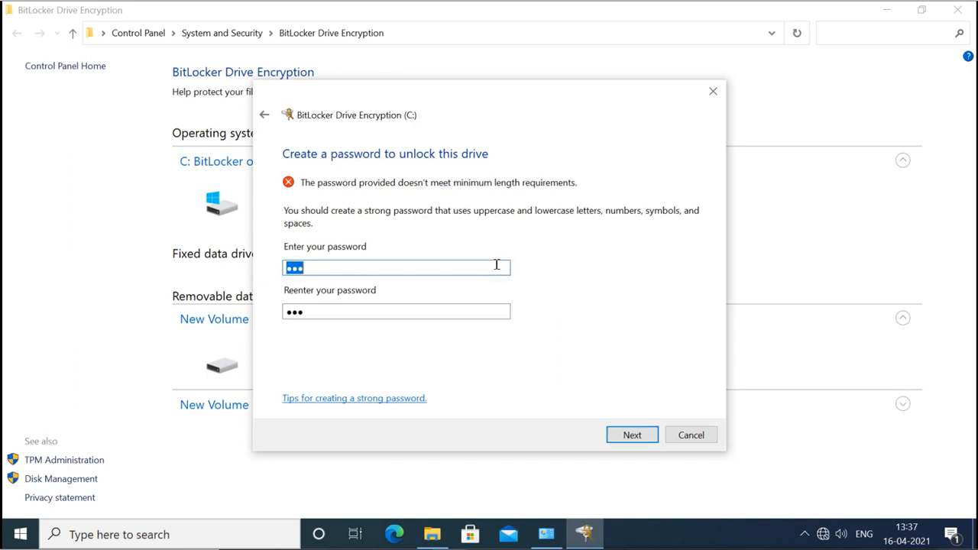
pyautogui.write('123')
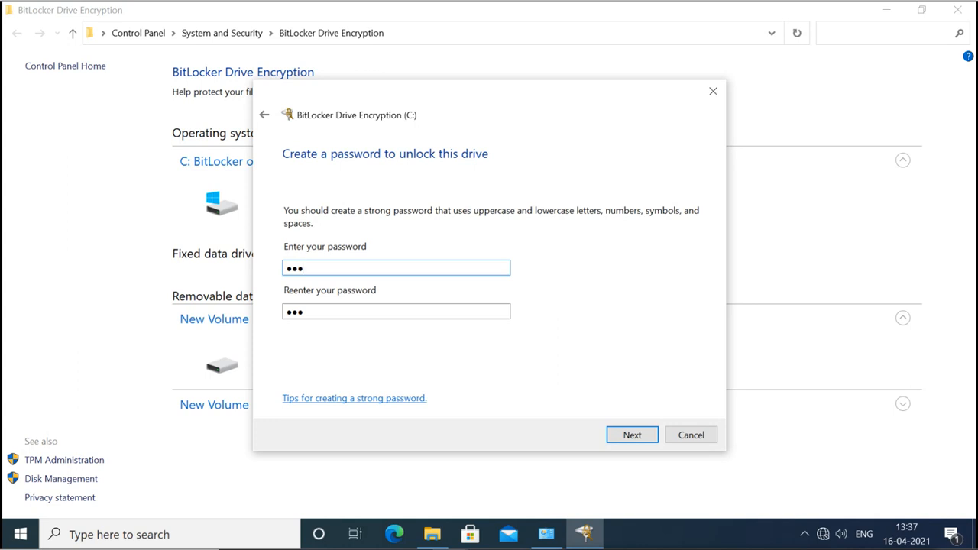
pyautogui.write('4567')
pyautogui.press('Tab')
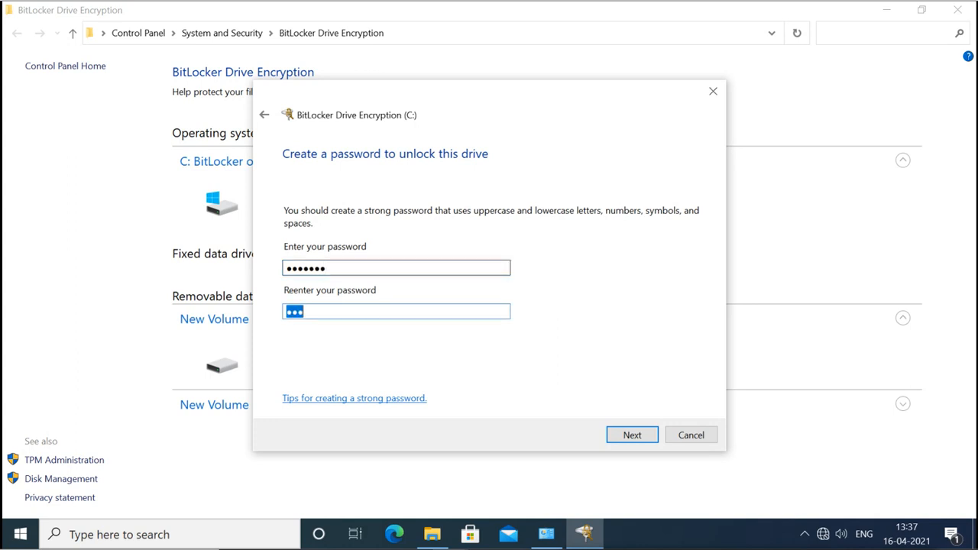
pyautogui.write('1234567')
pyautogui.click(631, 435)
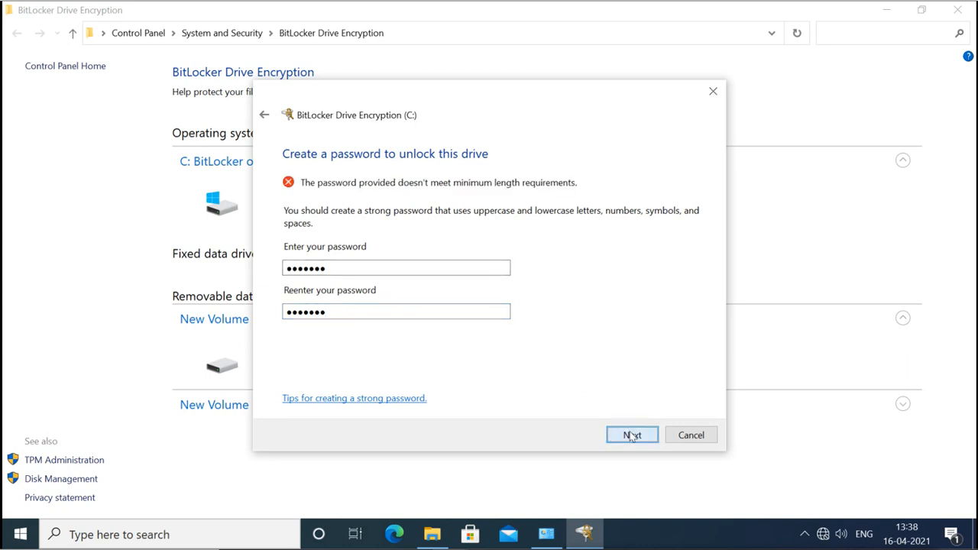
pyautogui.doubleClick(440, 267)
pyautogui.press('BackSpace')
pyautogui.write('1234567')
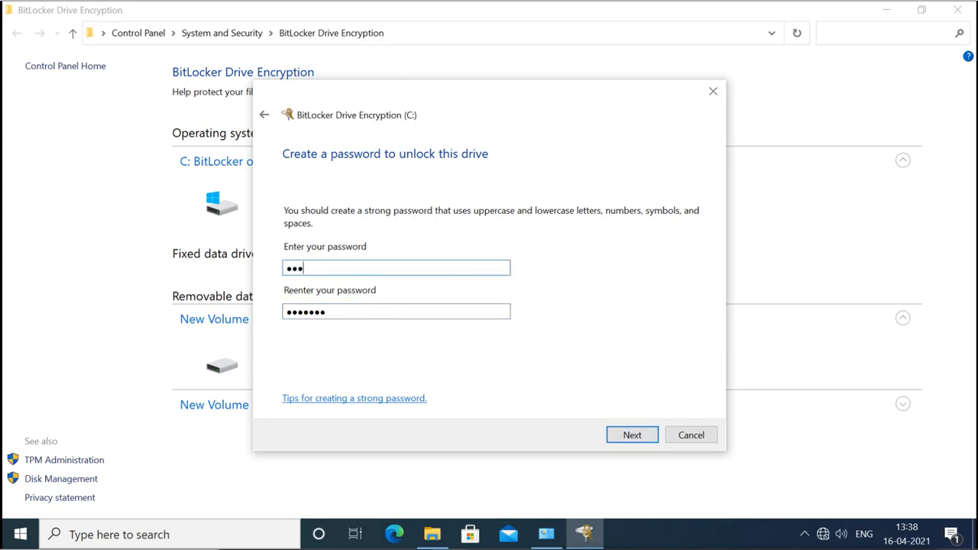
pyautogui.write('89')
pyautogui.press('Tab')
pyautogui.write('123456789')
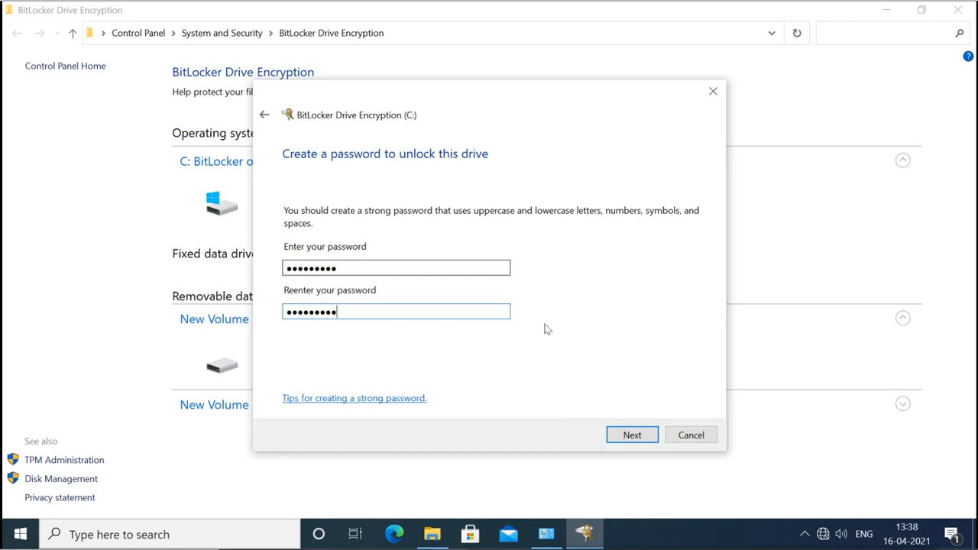
pyautogui.click(632, 436)
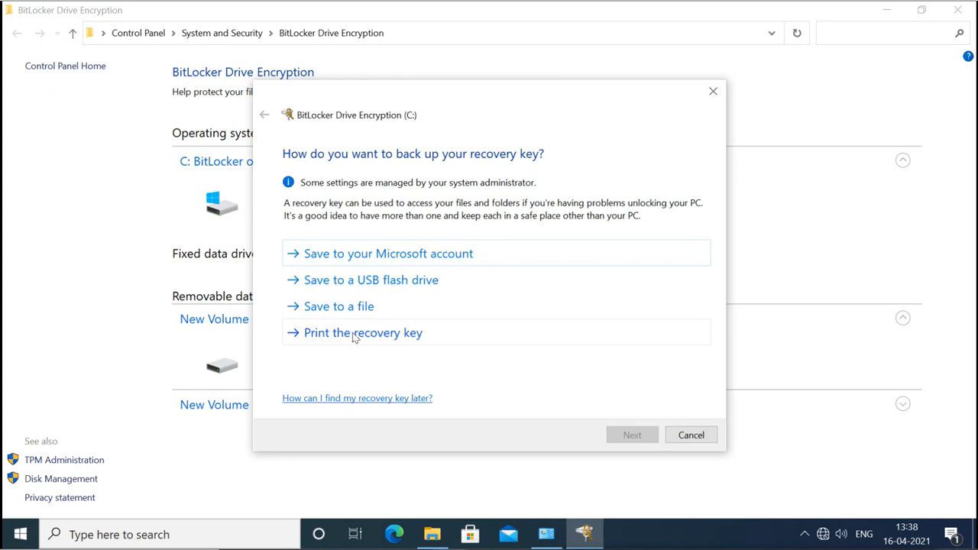
# Save the recovery key as a text file in F:\key and continue.
pyautogui.click(353, 312)
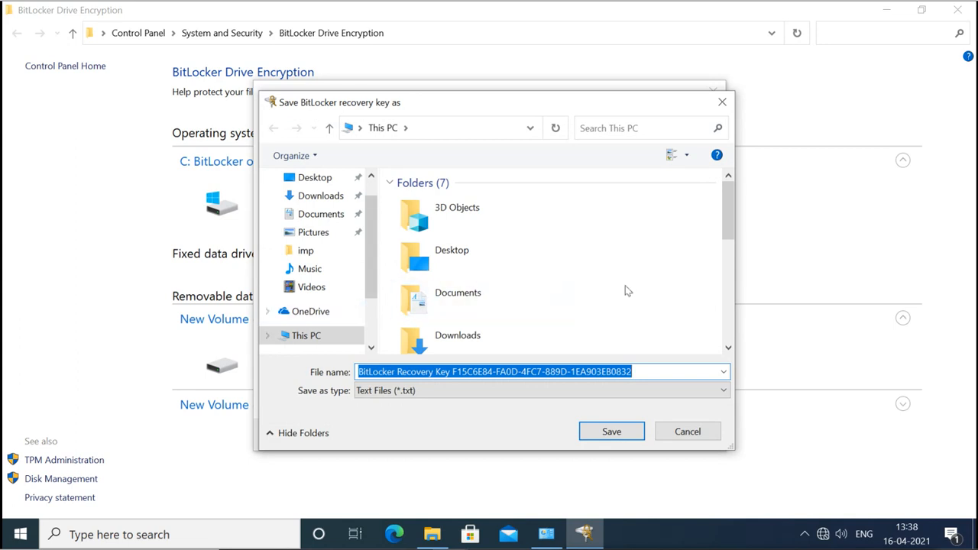
pyautogui.moveTo(728, 227); pyautogui.dragTo(736, 341)
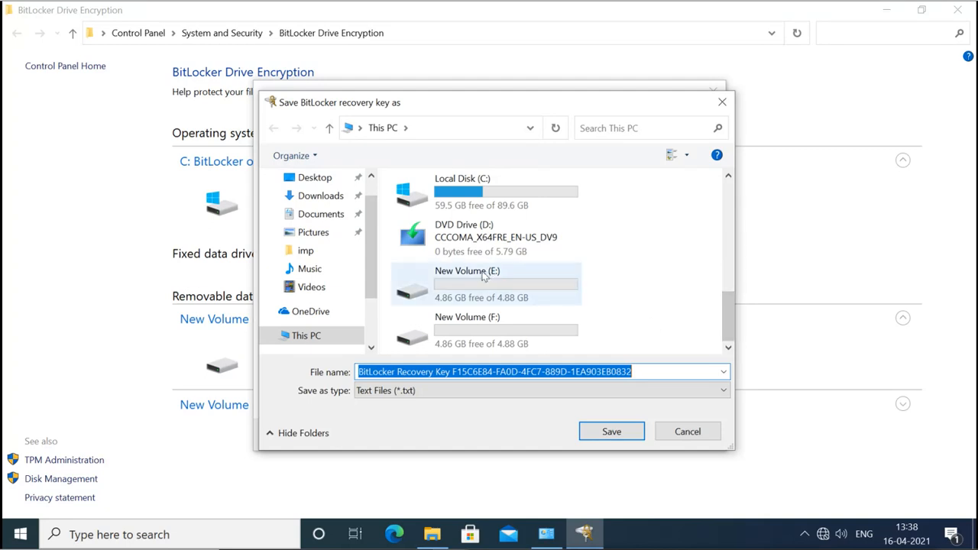
pyautogui.click(477, 333)
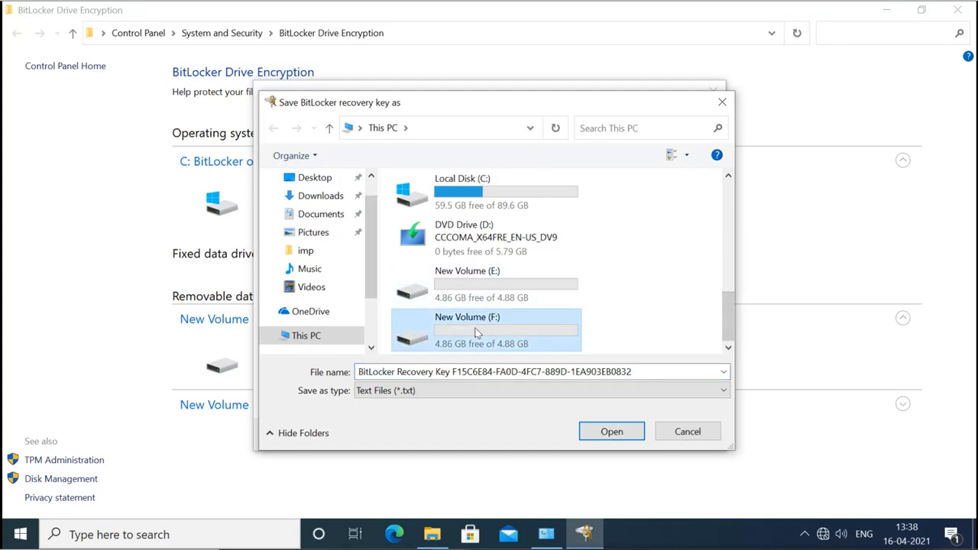
pyautogui.doubleClick(477, 333)
pyautogui.doubleClick(420, 206)
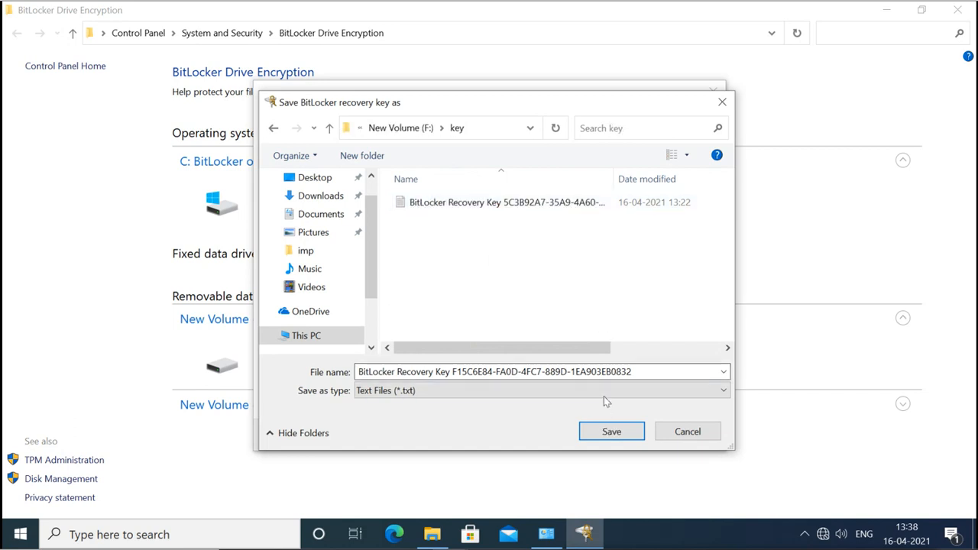
pyautogui.click(611, 432)
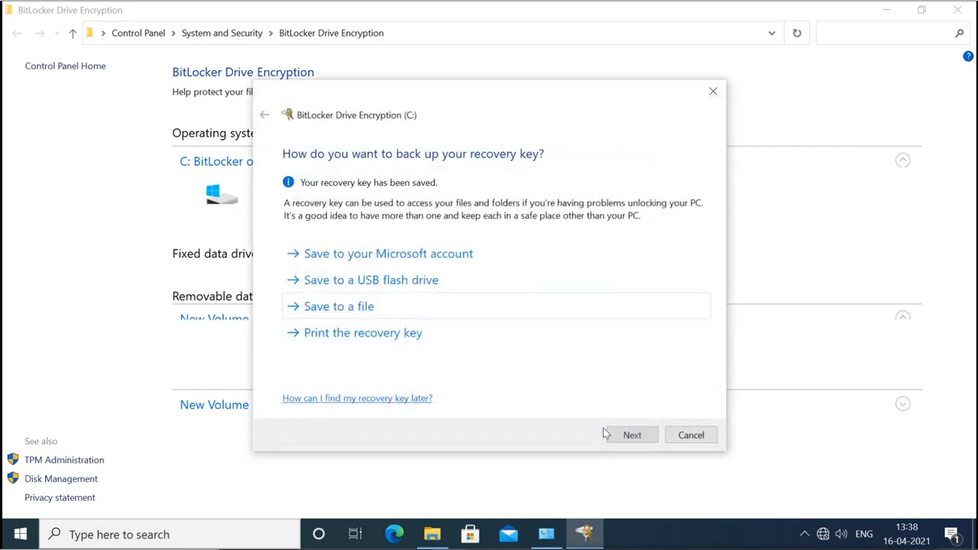
pyautogui.click(644, 434)
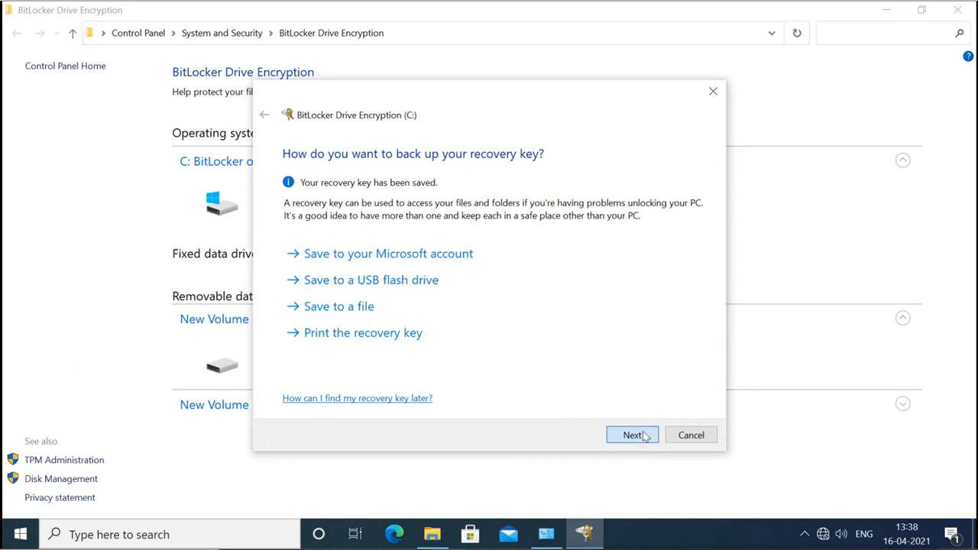
# Accept the encryption extent, New encryption mode and the BitLocker system check to begin.
pyautogui.click(644, 435)
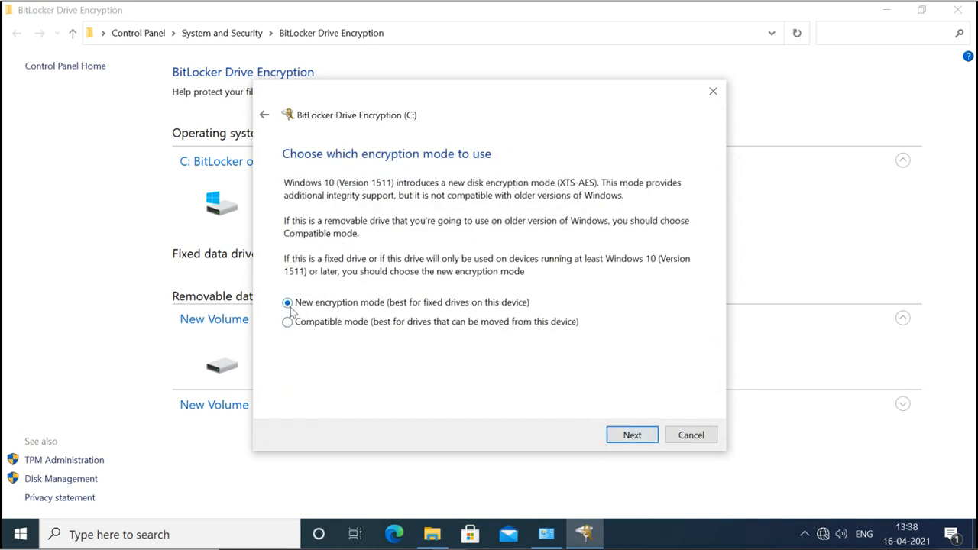
pyautogui.click(631, 435)
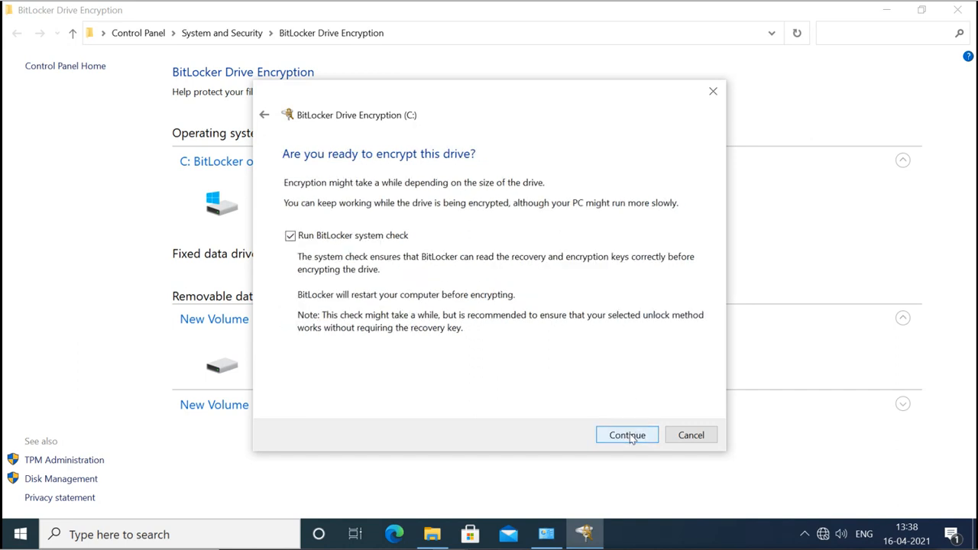
pyautogui.click(628, 435)
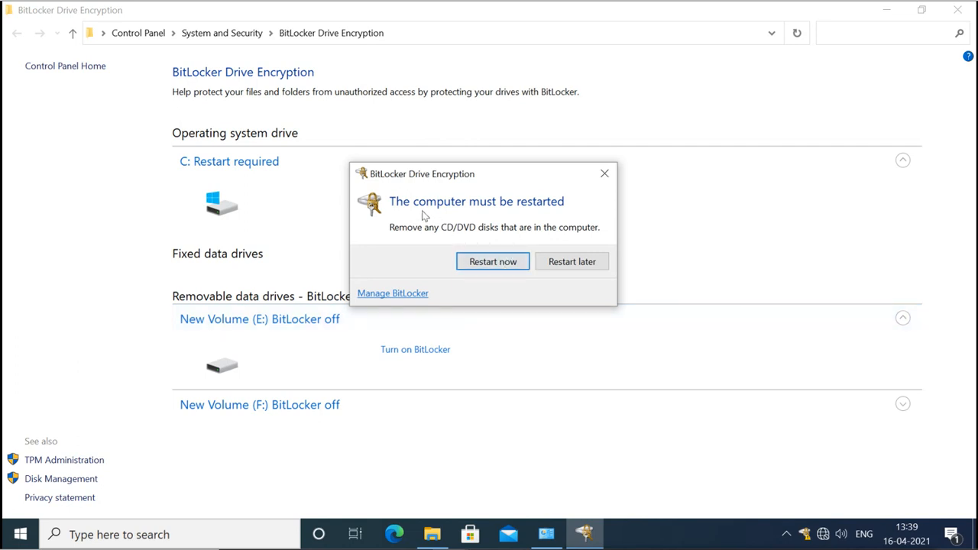
# Eject the disc from DVD Drive (D:) after the restart is blocked.
pyautogui.click(495, 265)
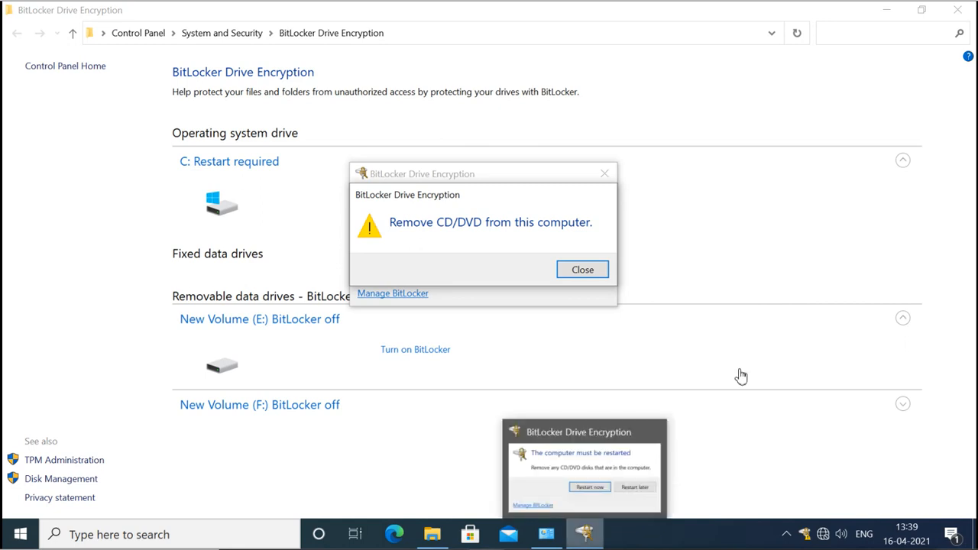
pyautogui.press('super+e')
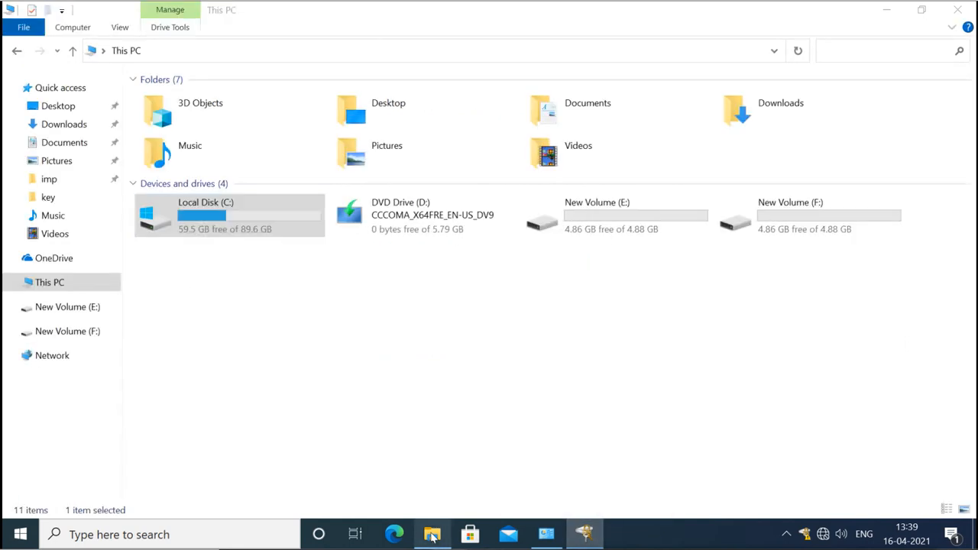
pyautogui.rightClick(369, 219)
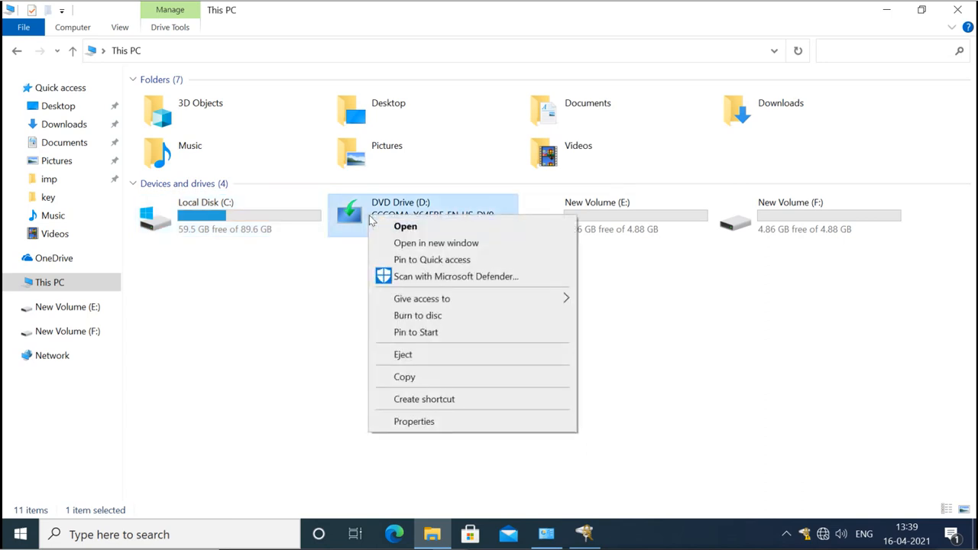
pyautogui.click(406, 354)
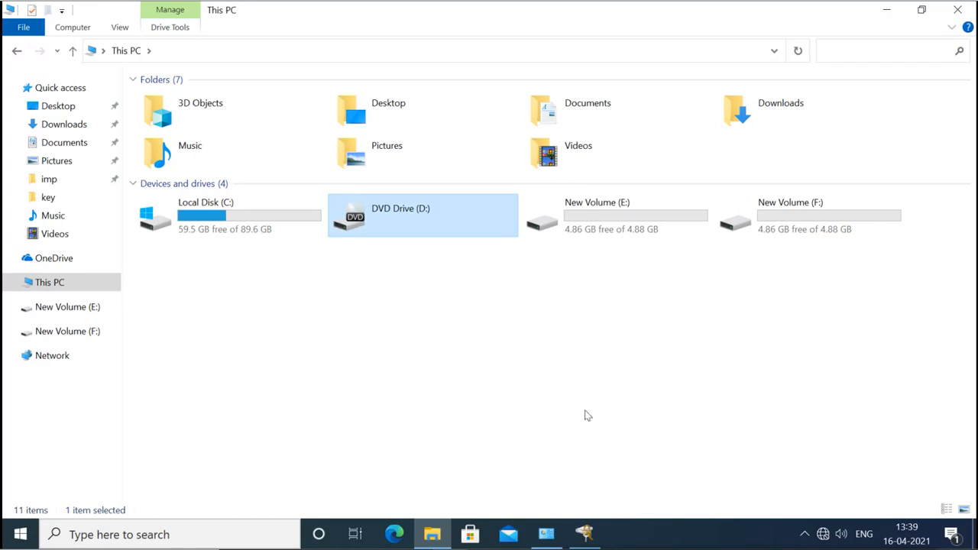
# Dismiss the remove-disc warning and restart the computer now.
pyautogui.click(584, 532)
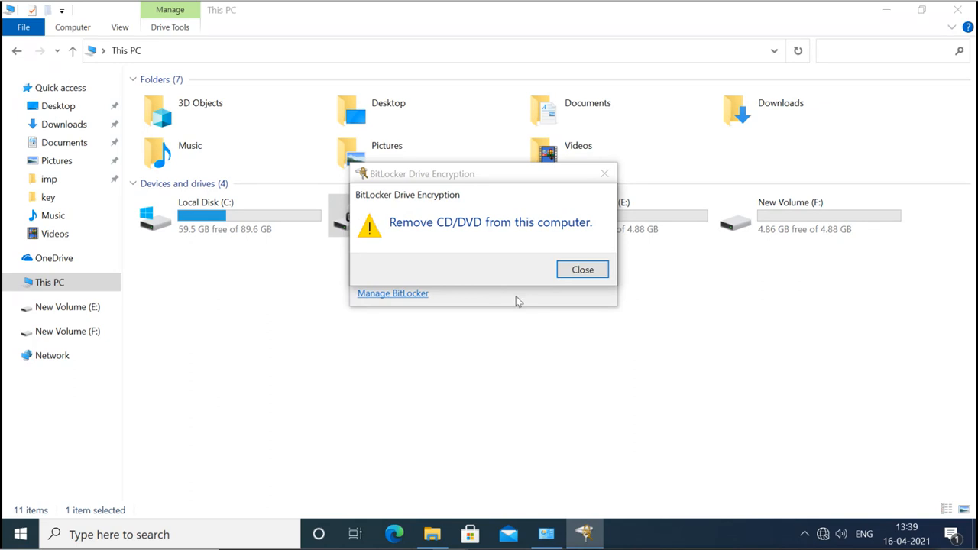
pyautogui.click(578, 272)
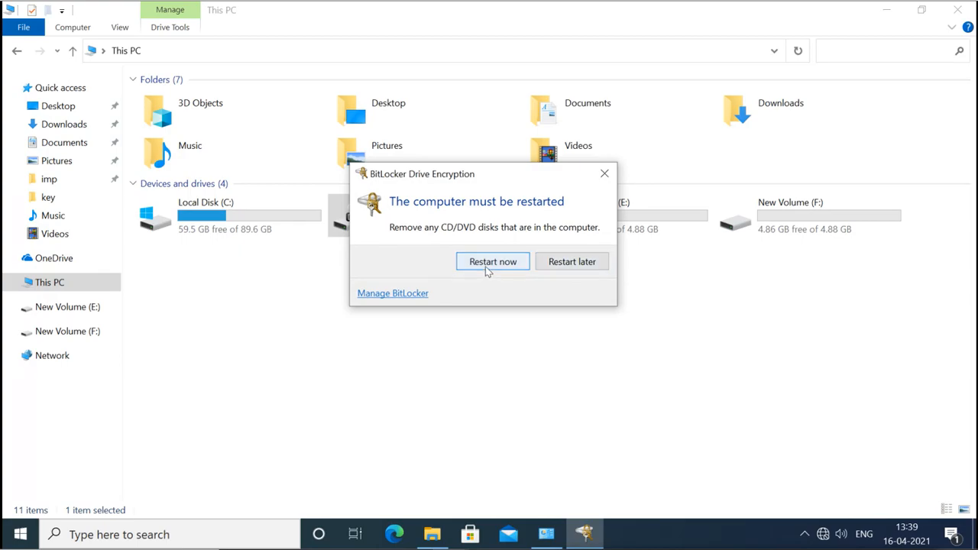
pyautogui.click(485, 261)
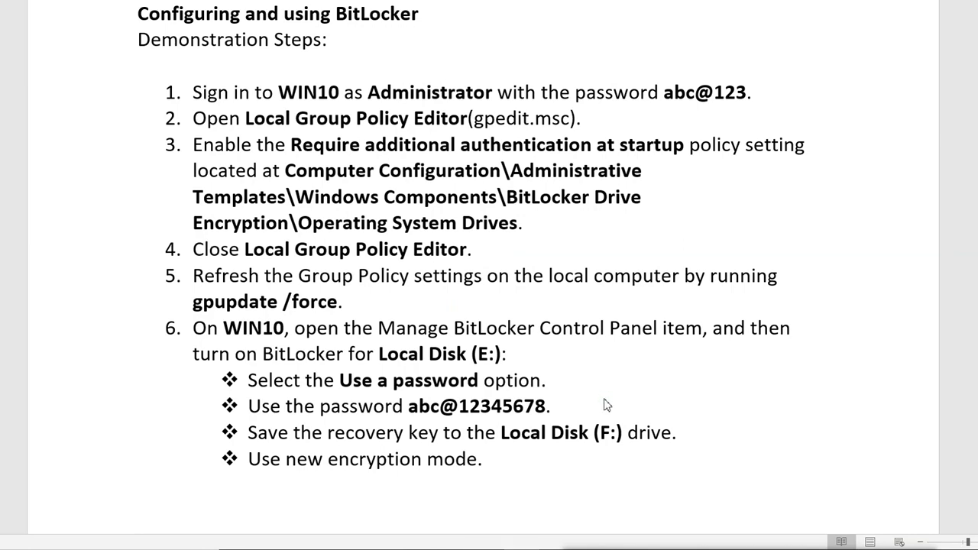
# Scroll the Word notes down to the Recovering BitLocker-encrypted drives section.
pyautogui.scroll(-10, 607, 405)
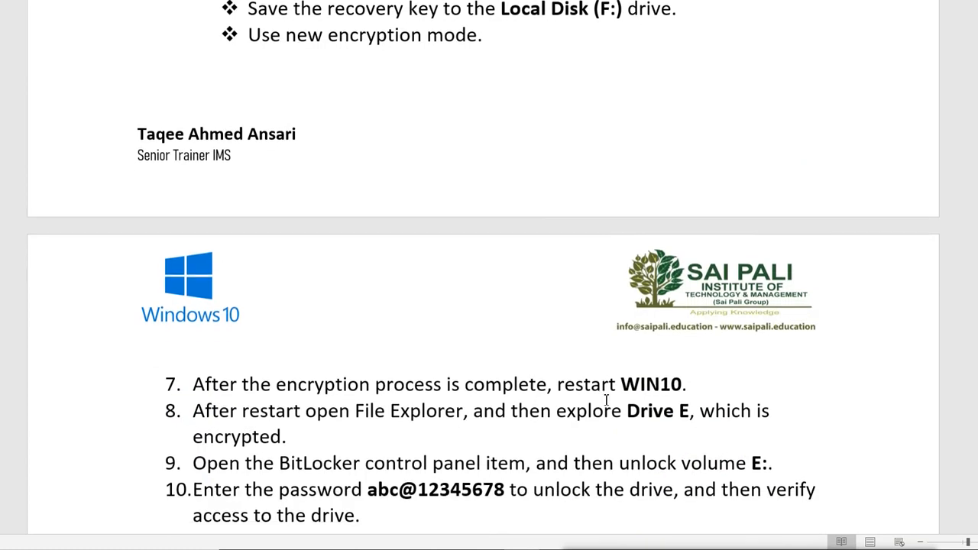
pyautogui.scroll(-5, 607, 401)
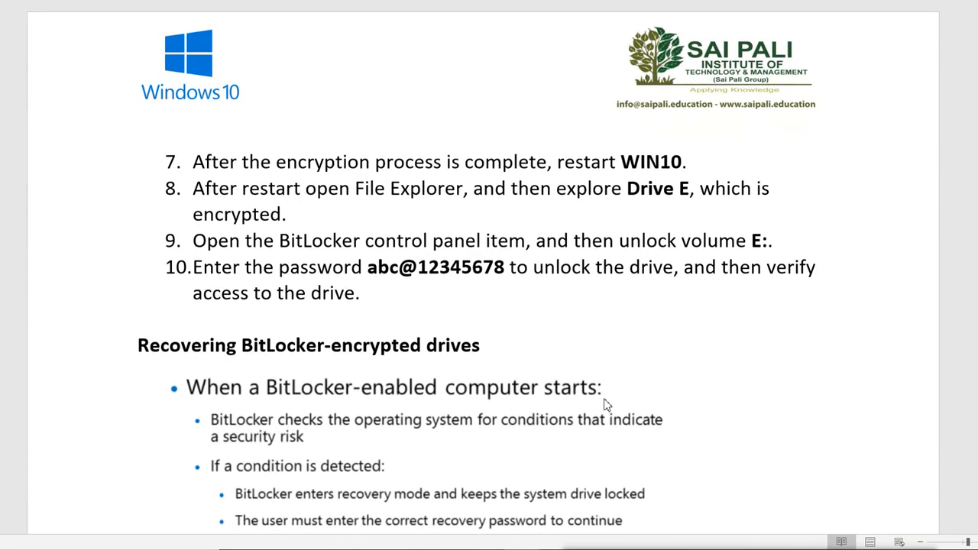
pyautogui.scroll(-7, 607, 405)
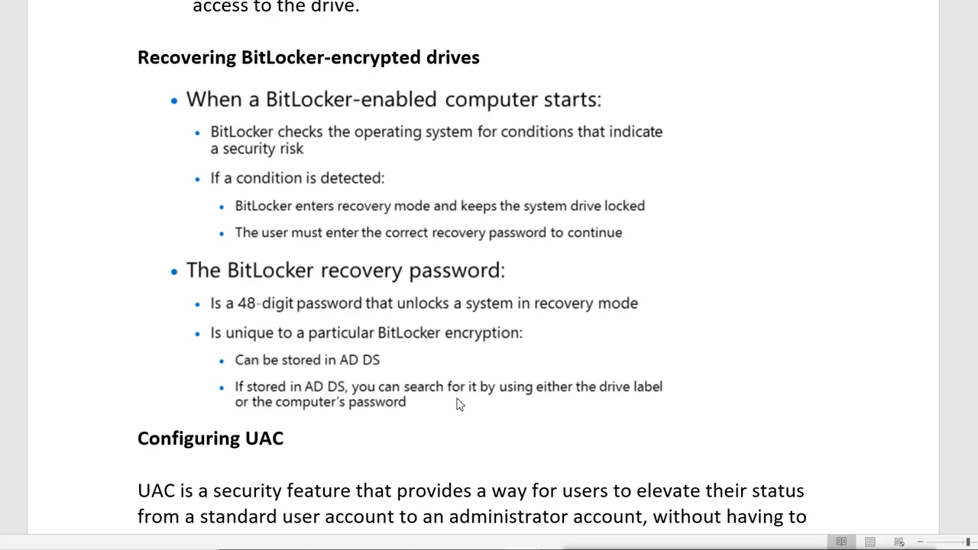
# Scroll through the 48-digit recovery password notes while the VM restarts.
pyautogui.scroll(3, 458, 405)
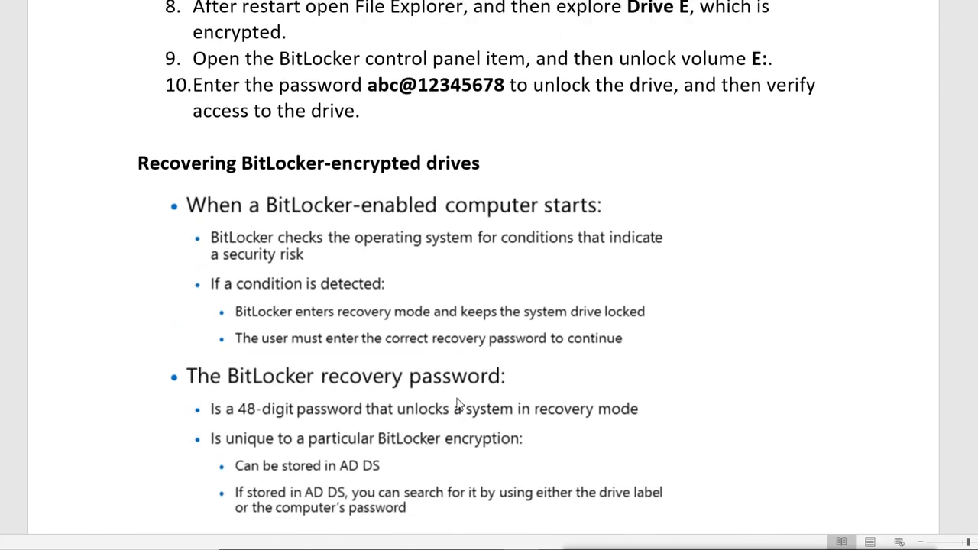
pyautogui.scroll(-1, 459, 405)
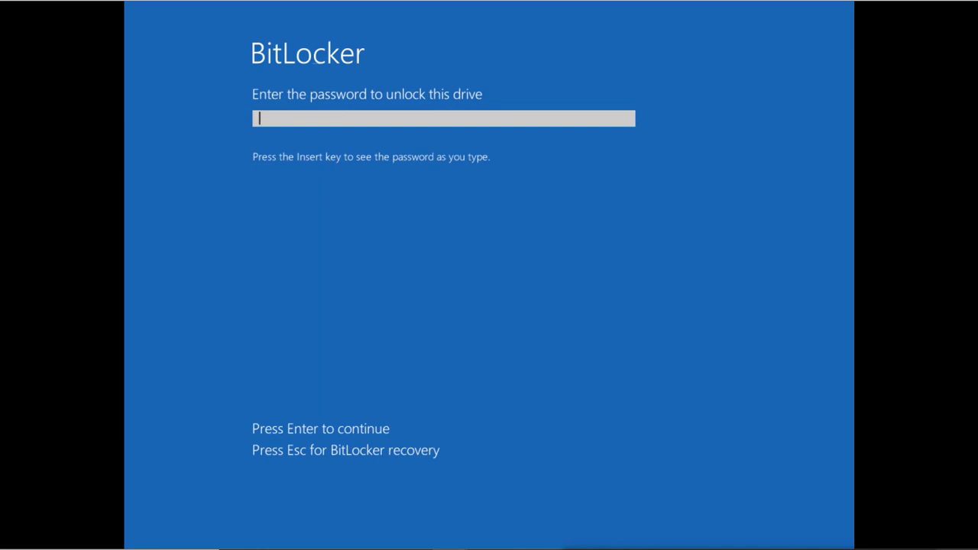
# Enter the 9-character BitLocker startup password at the pre-boot screen to unlock C:.
pyautogui.write('••')
pyautogui.press('BackSpace')
pyautogui.press('BackSpace')
pyautogui.write('•••••••••')
pyautogui.press('Return')
pyautogui.press('Return')
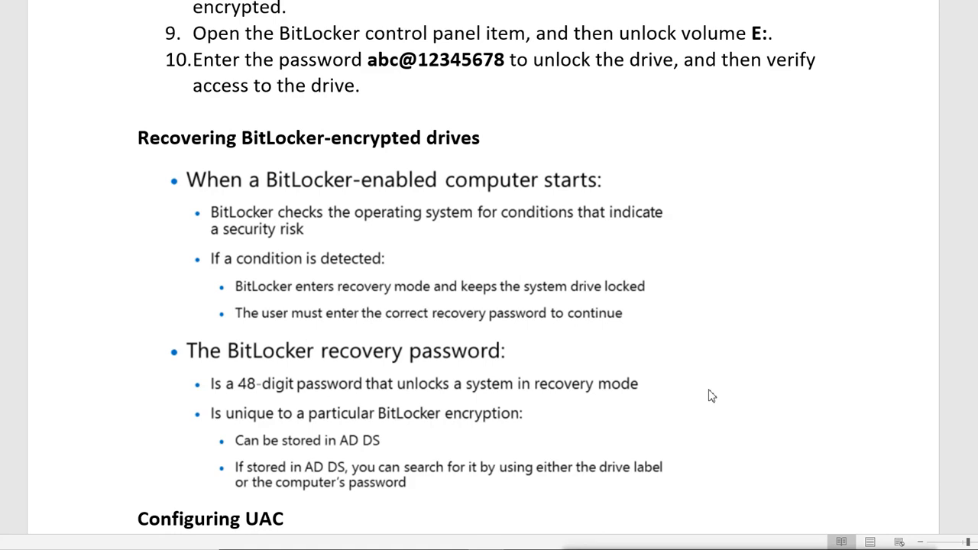
# Scroll the Word notes down to the Configuring UAC section on elevation prompts.
pyautogui.scroll(-5, 710, 395)
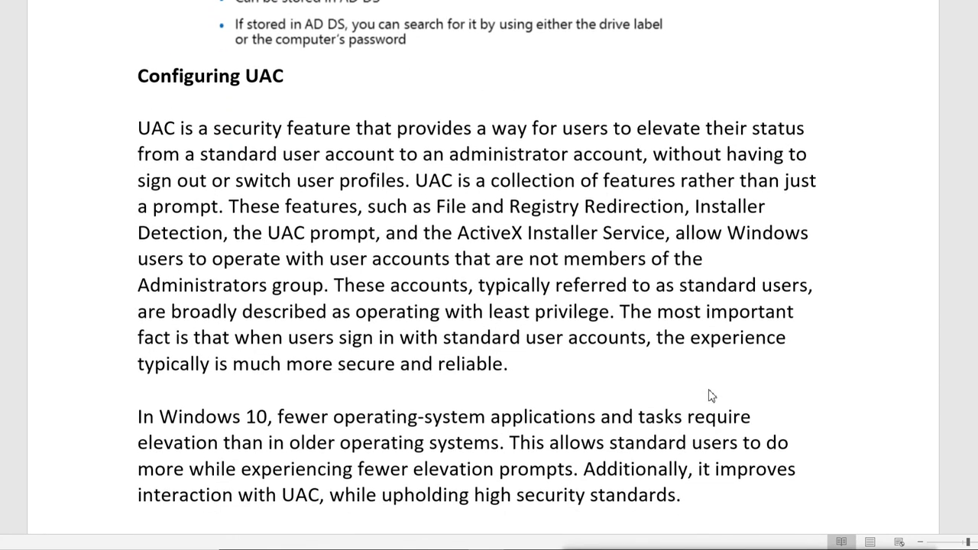
pyautogui.scroll(-2, 711, 395)
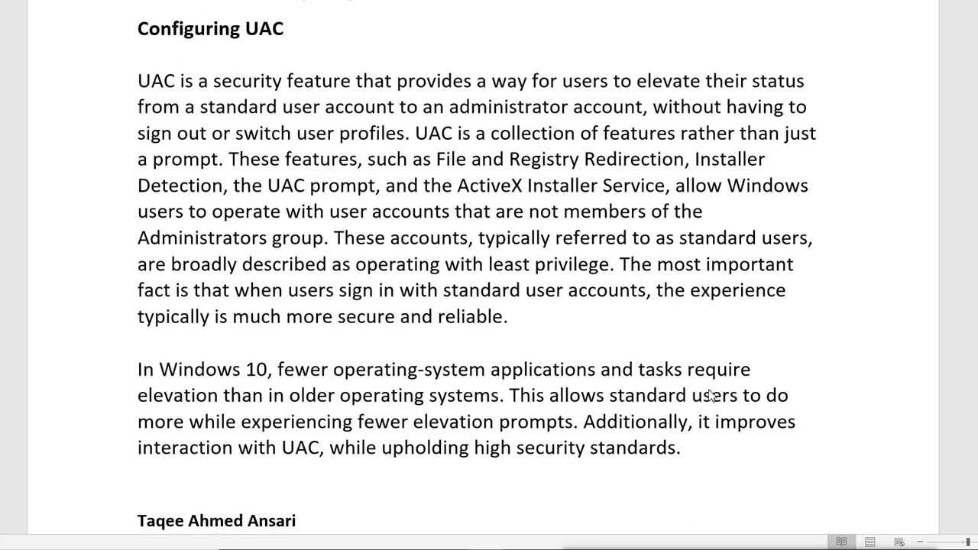
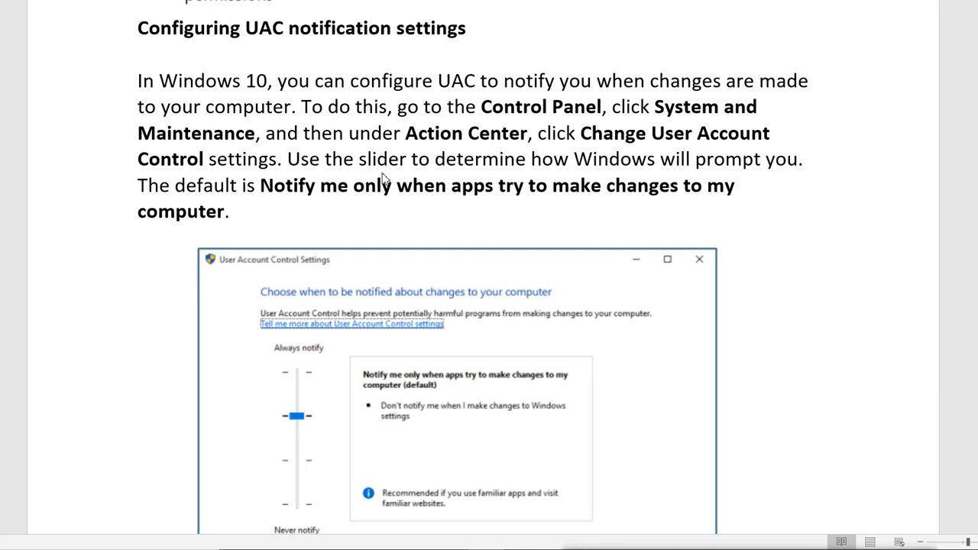
# Scroll further through the Word notes on configuring UAC notification settings.
pyautogui.scroll(-1, 386, 179)
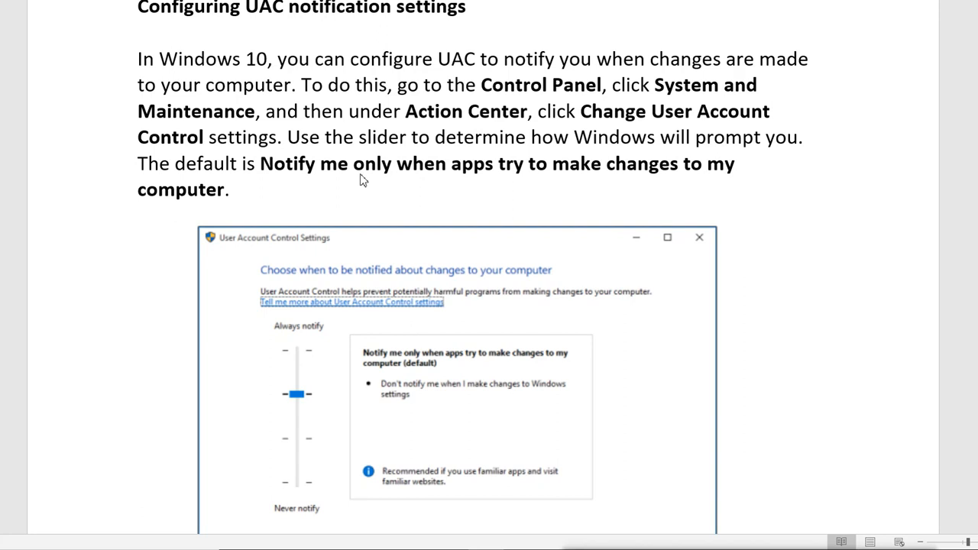
pyautogui.scroll(-4, 363, 180)
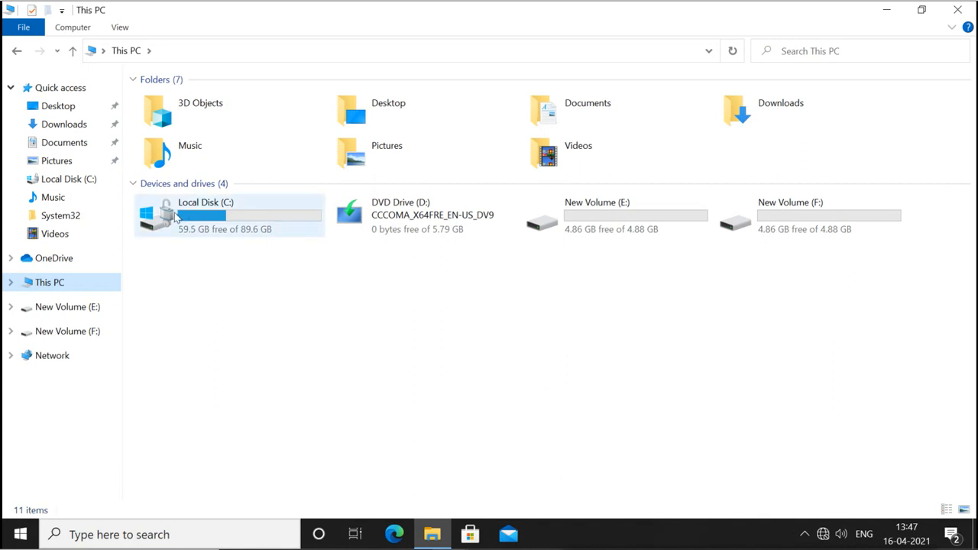
# Open Manage BitLocker for Local Disk (C:) from This PC.
pyautogui.click(231, 283)
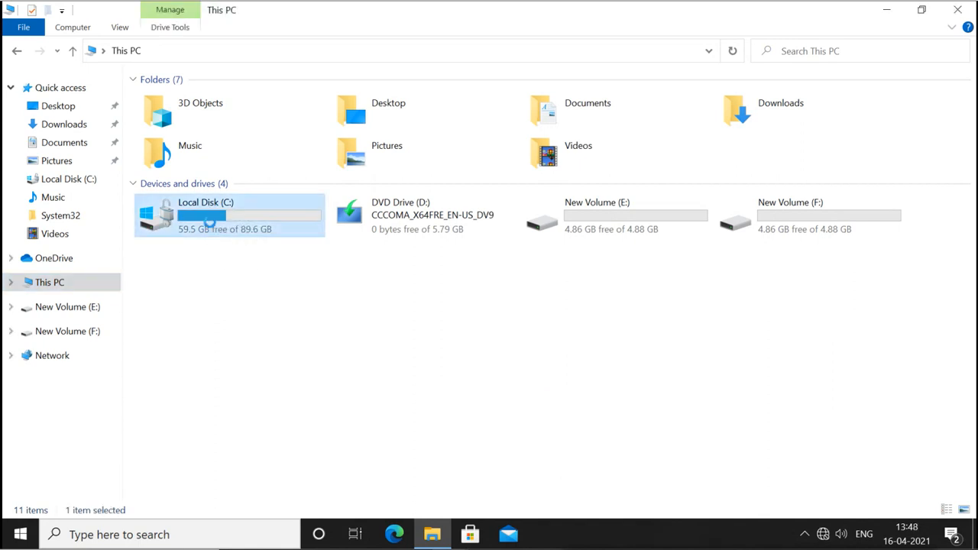
pyautogui.rightClick(212, 224)
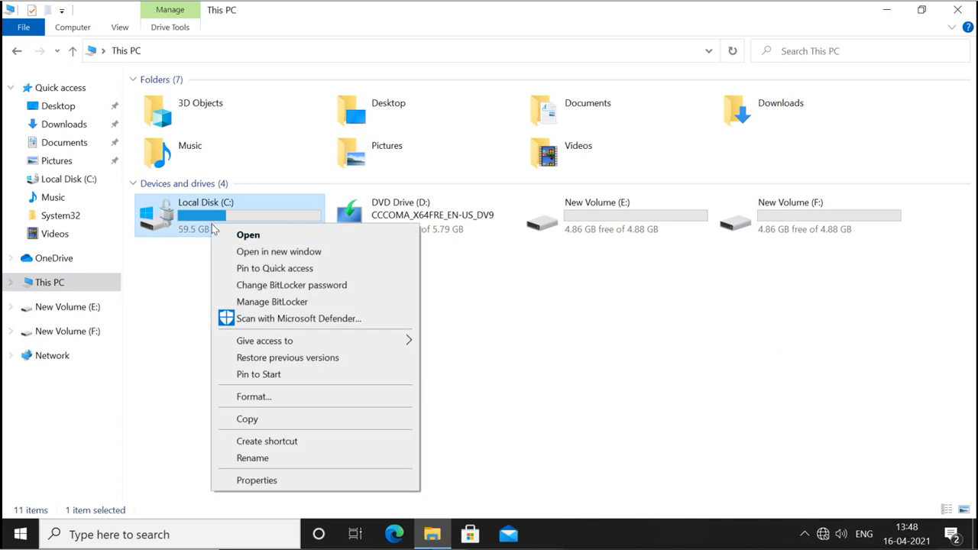
pyautogui.click(253, 300)
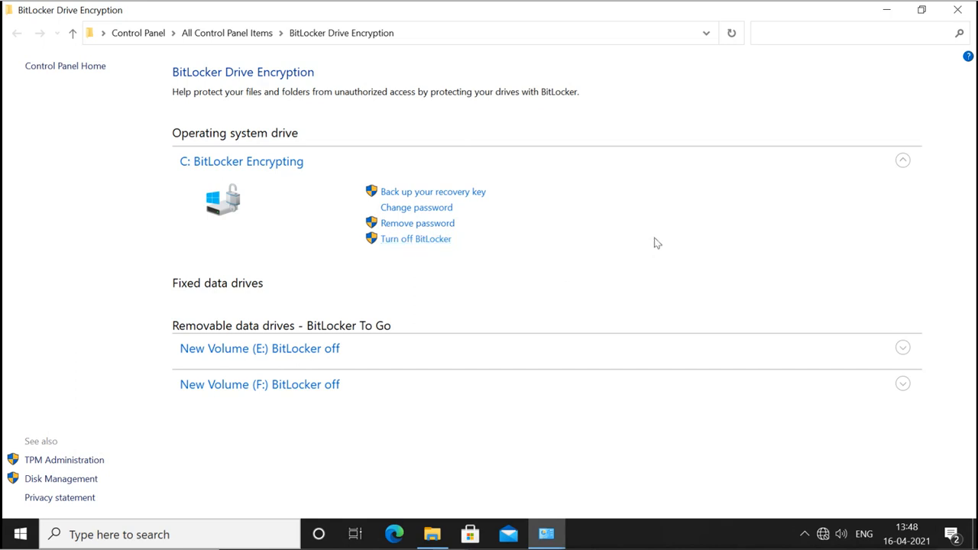
# From the Control Panel home, set View by to Large icons and open Security and Maintenance.
pyautogui.click(148, 36)
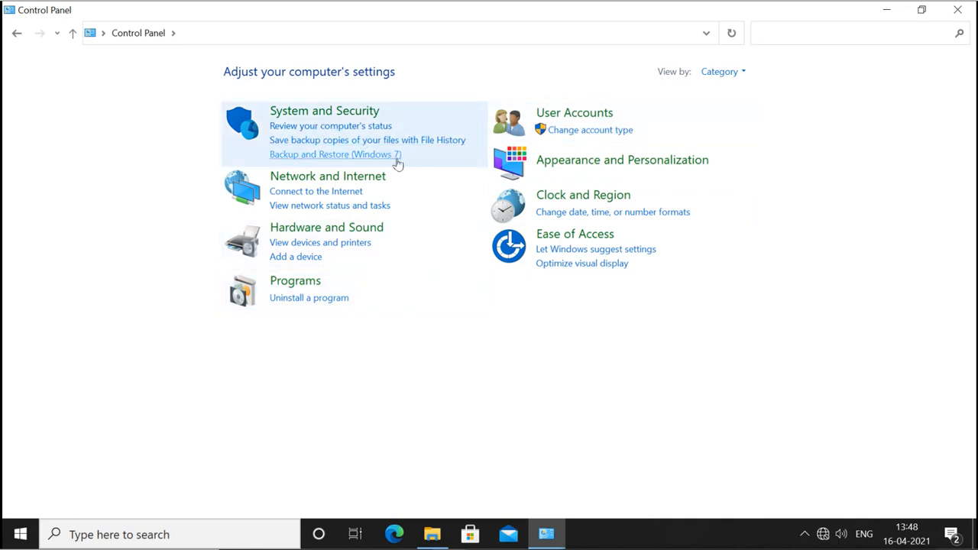
pyautogui.click(723, 73)
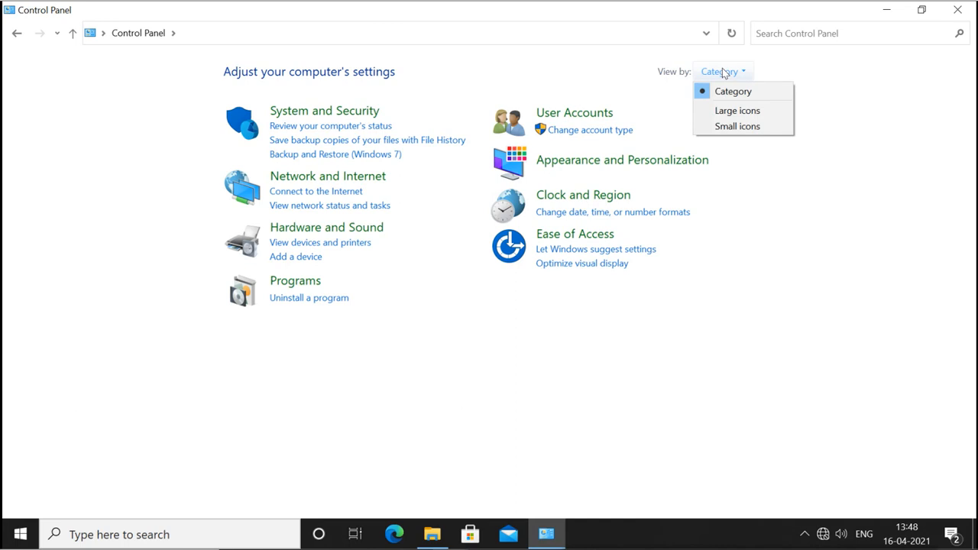
pyautogui.click(734, 112)
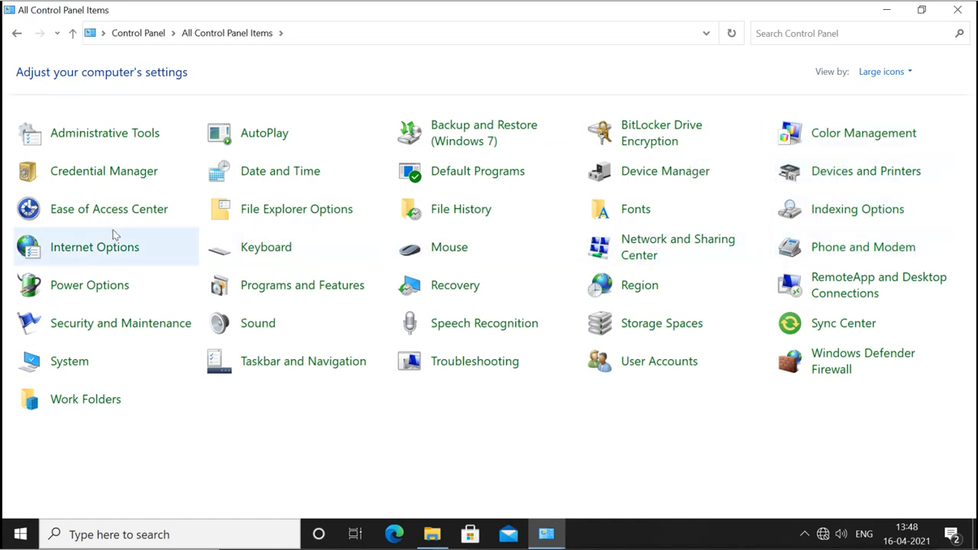
pyautogui.click(125, 326)
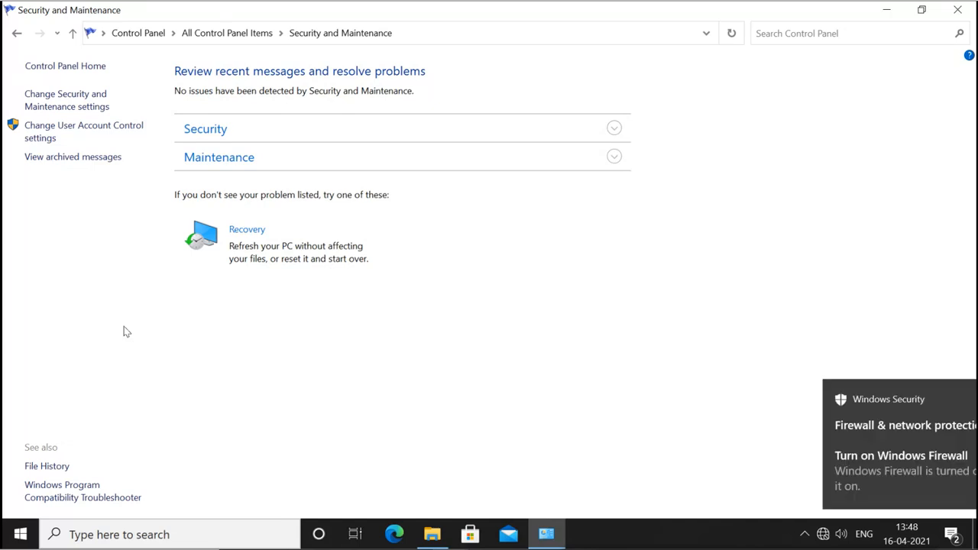
pyautogui.click(79, 130)
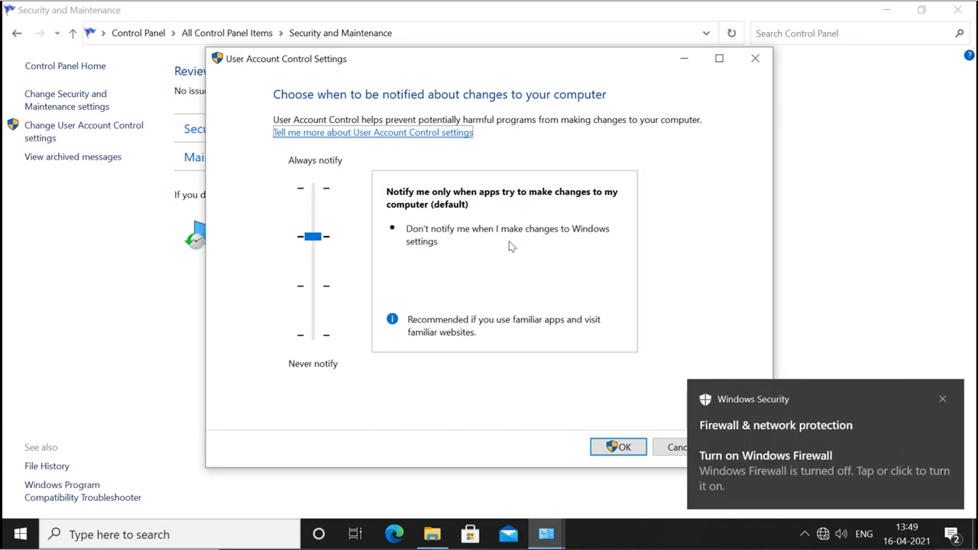
pyautogui.click(945, 398)
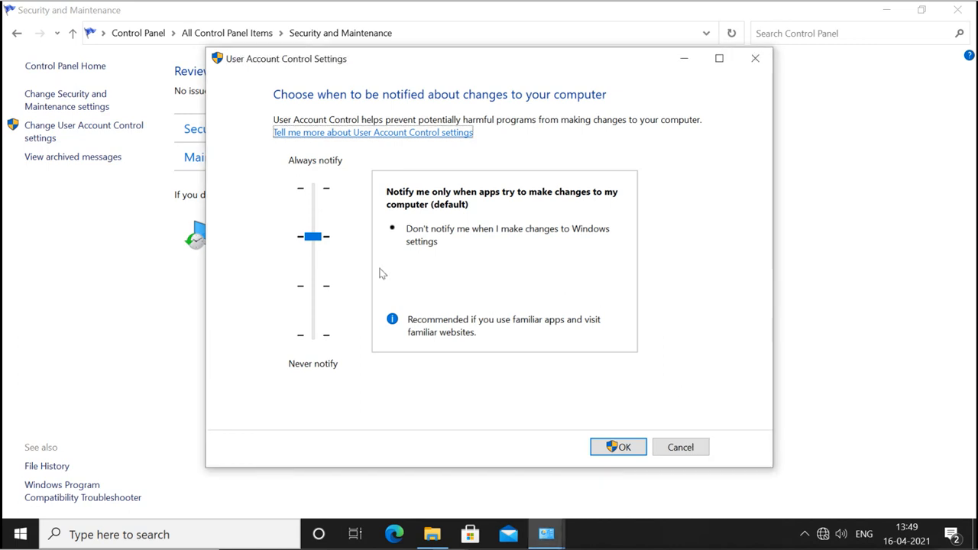
pyautogui.click(316, 289)
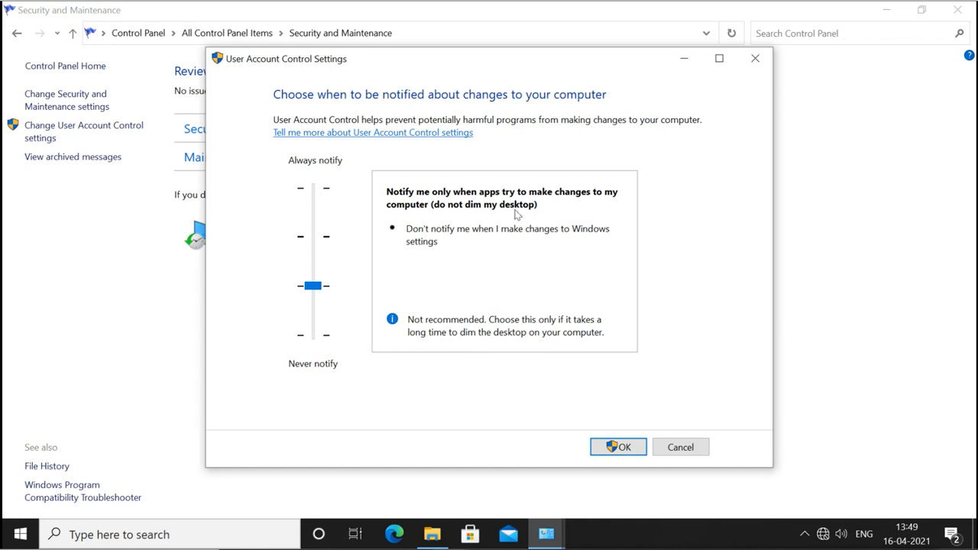
pyautogui.click(312, 239)
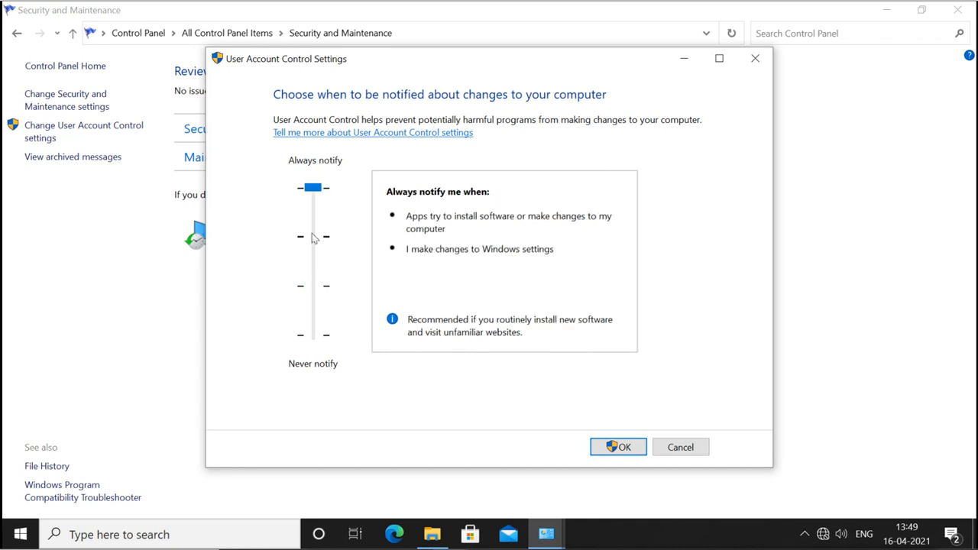
pyautogui.click(312, 238)
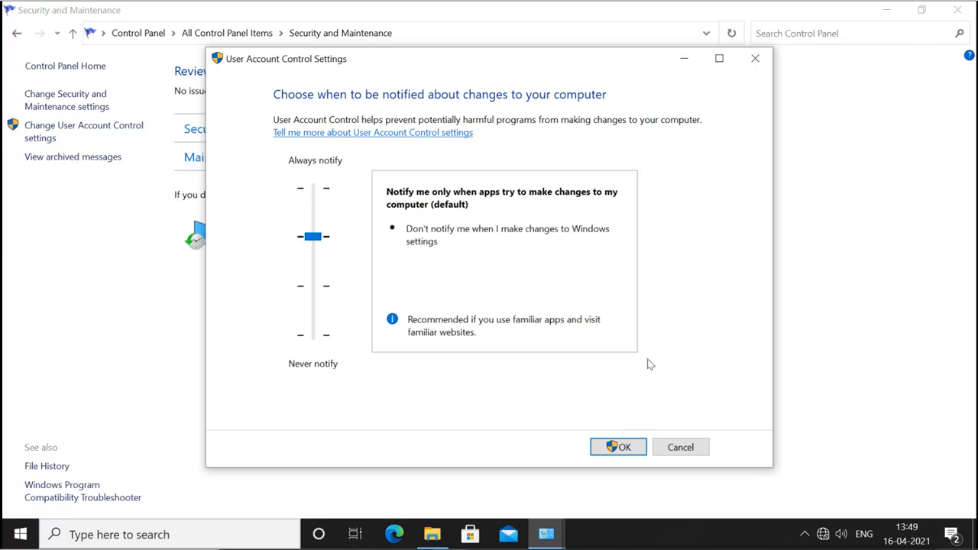
pyautogui.click(680, 447)
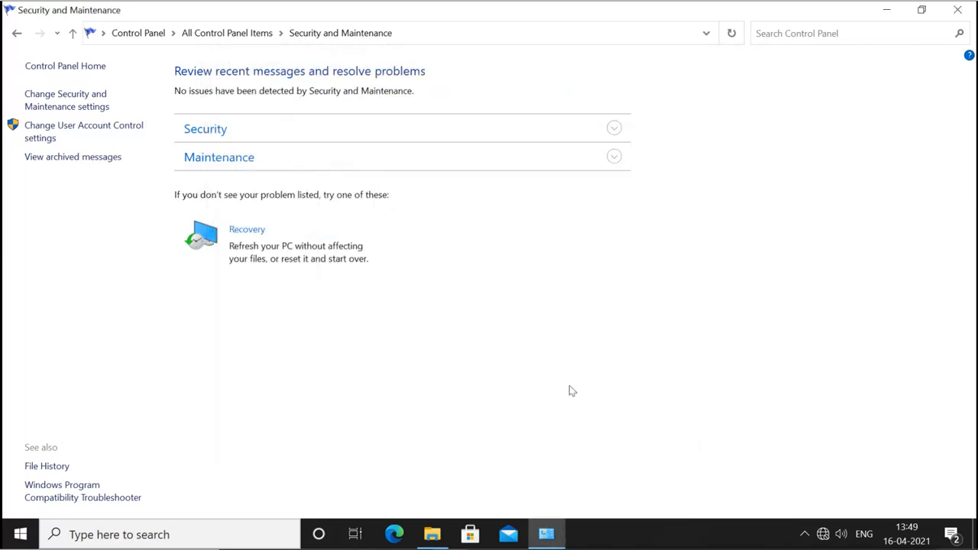
# Search for cmd and run Command Prompt as administrator, approving the UAC prompt.
pyautogui.click(69, 534)
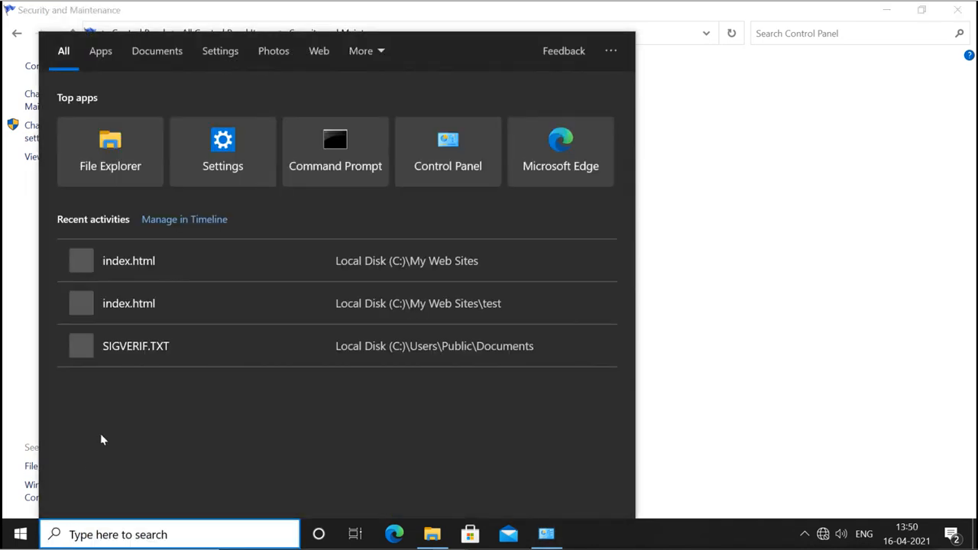
pyautogui.write('cmd')
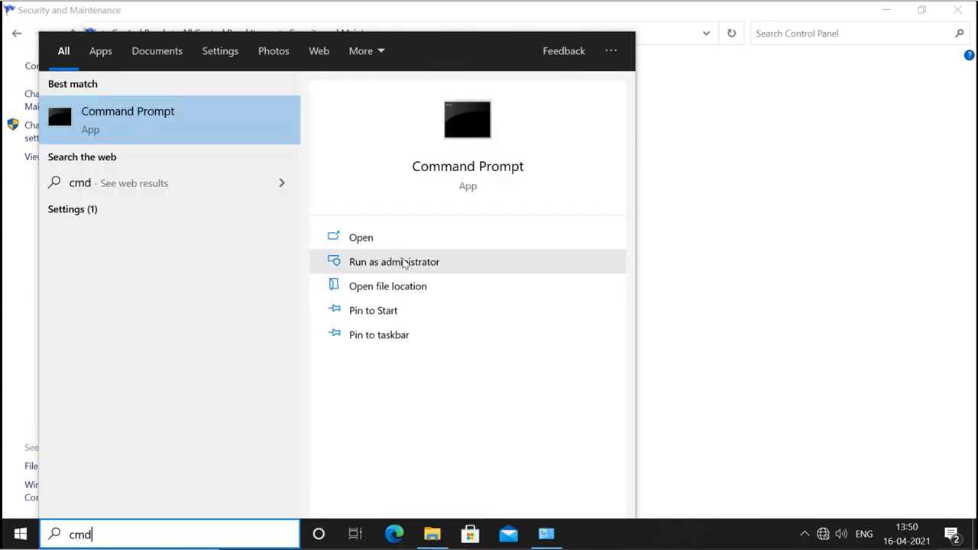
pyautogui.click(404, 263)
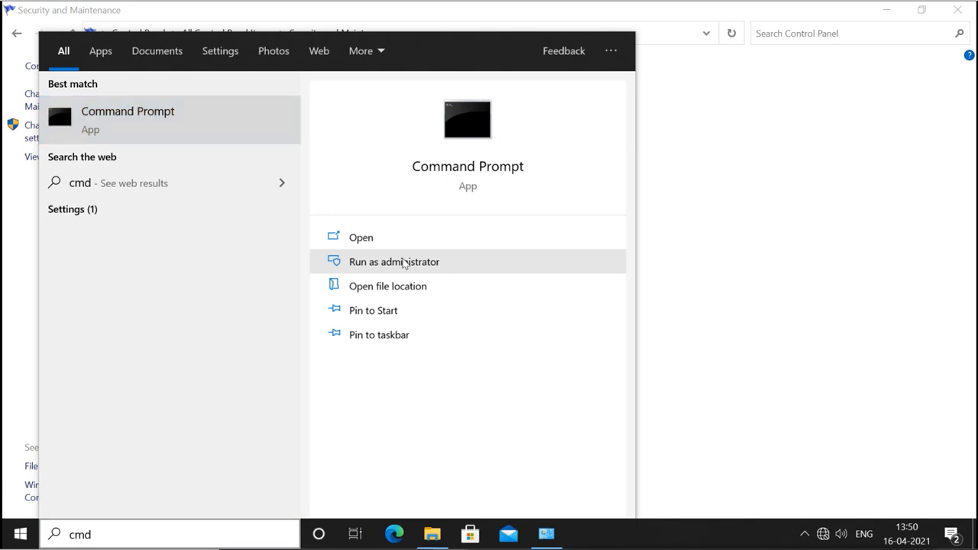
pyautogui.click(421, 262)
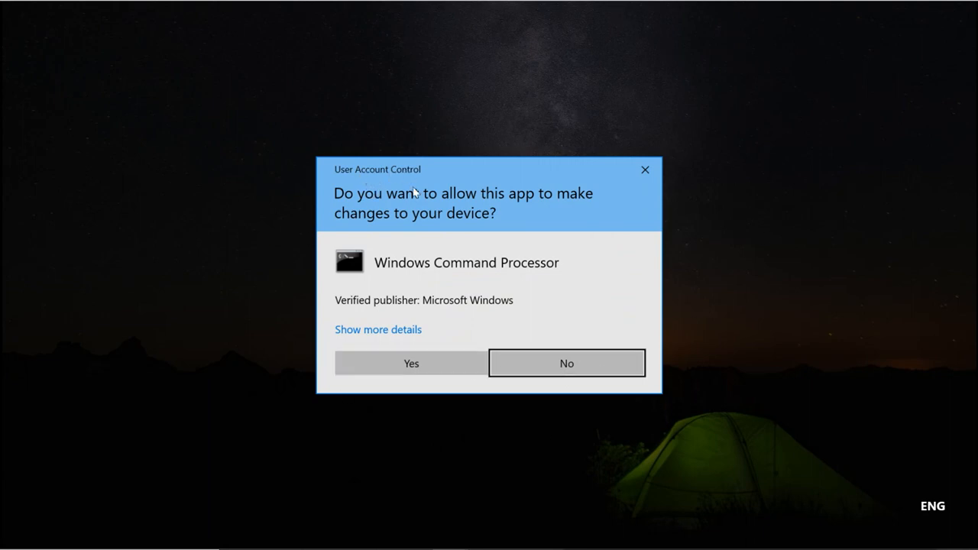
pyautogui.click(413, 364)
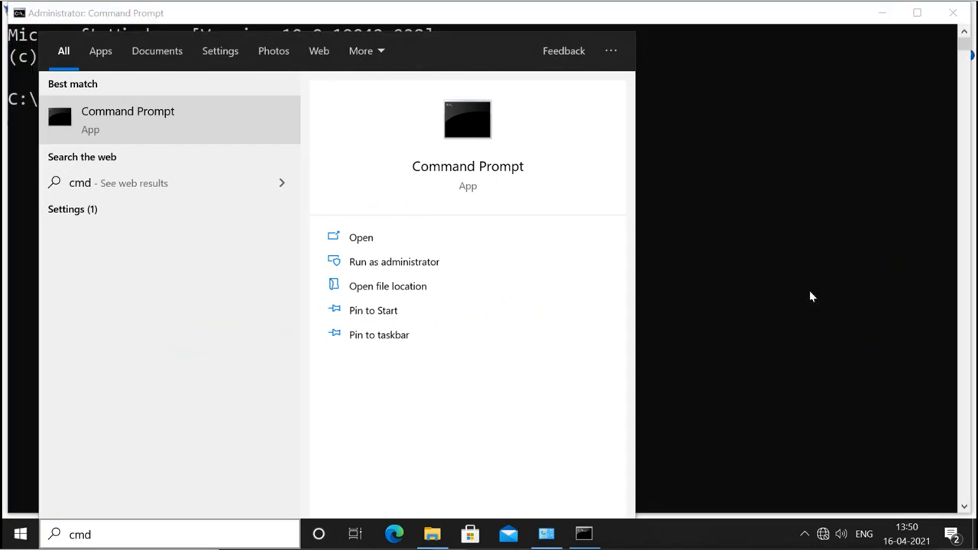
# Try an elevated Command Prompt again, decline the UAC prompt, and close the admin Command Prompt.
pyautogui.click(804, 291)
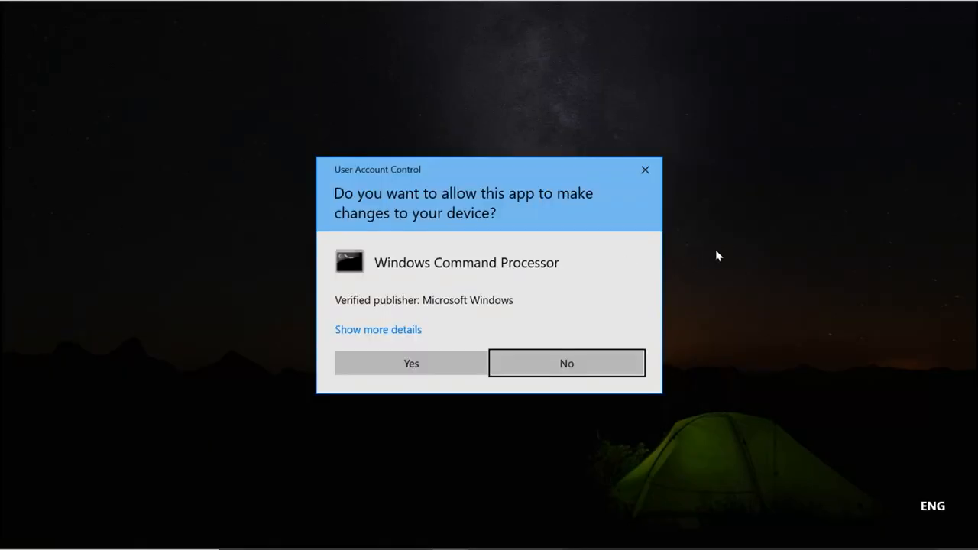
pyautogui.click(531, 363)
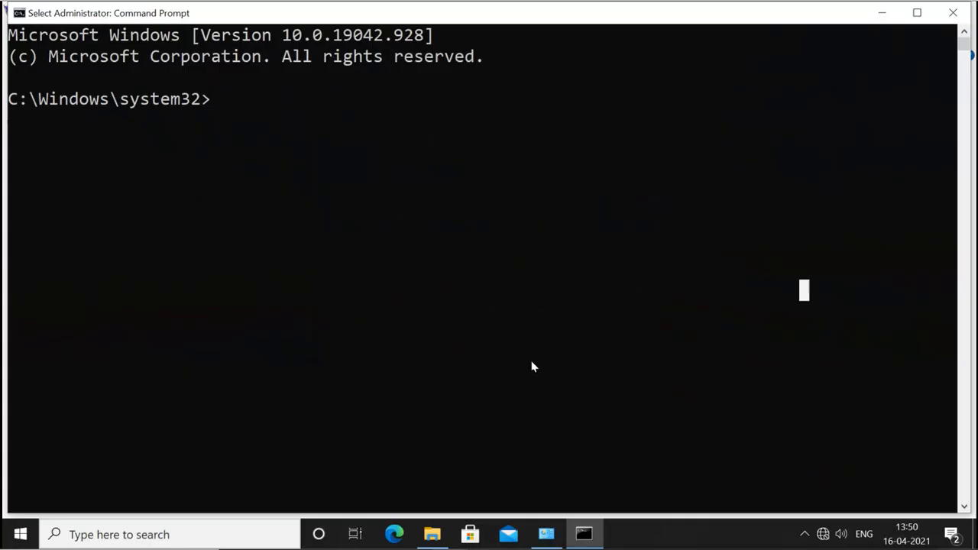
pyautogui.click(952, 14)
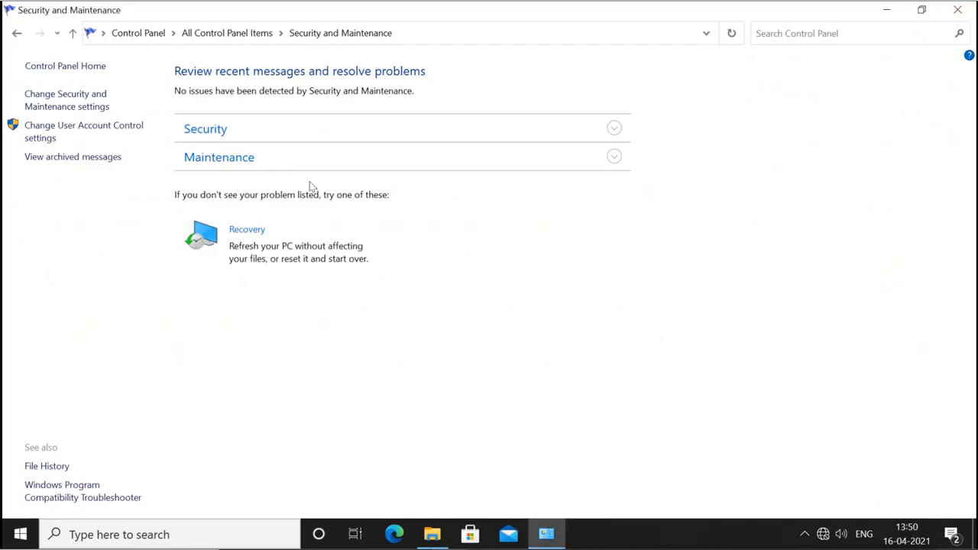
# Lower UAC one notch to notify without dimming the desktop and approve the change.
pyautogui.click(49, 131)
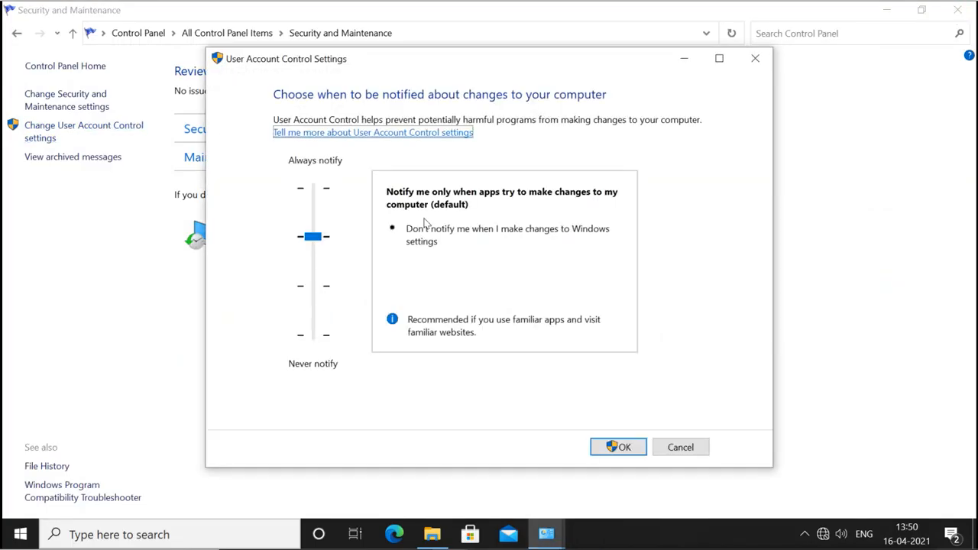
pyautogui.click(323, 290)
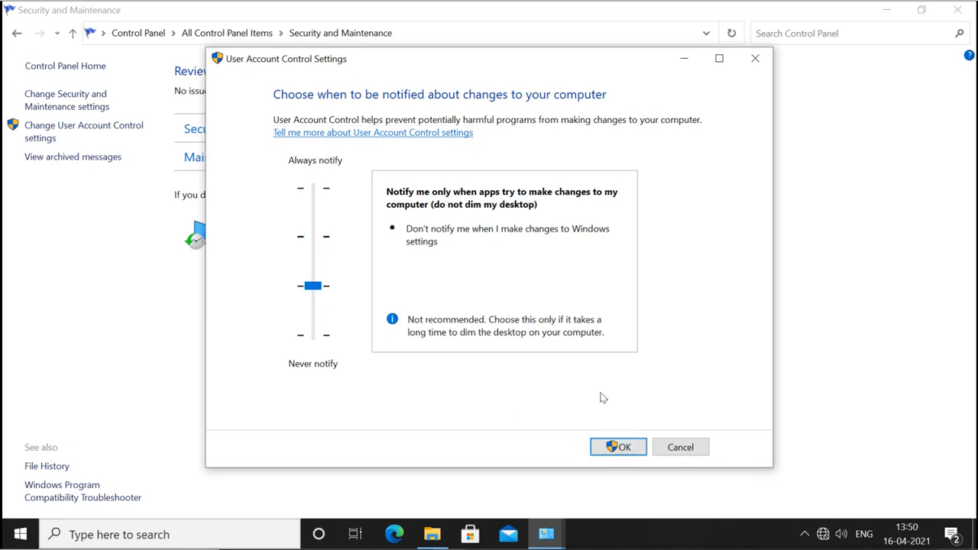
pyautogui.click(618, 448)
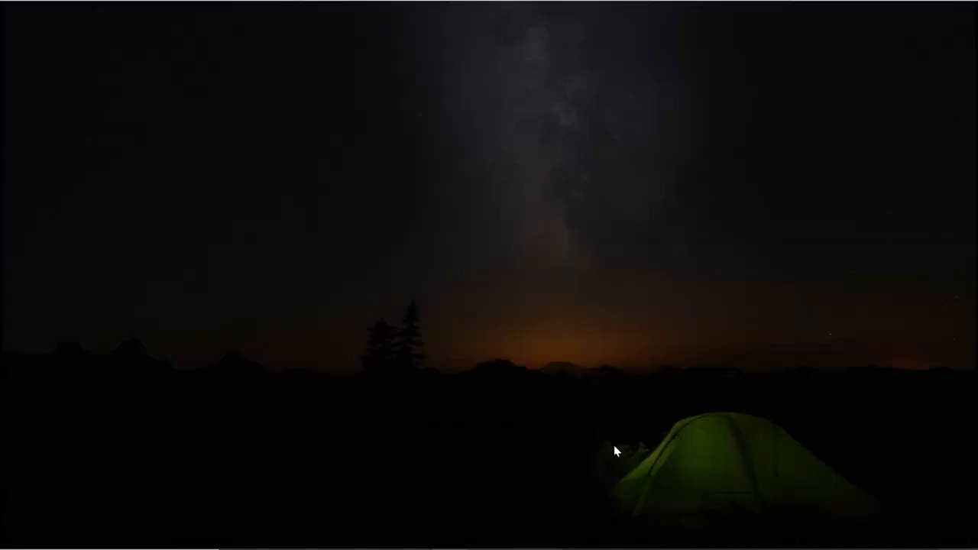
pyautogui.click(435, 372)
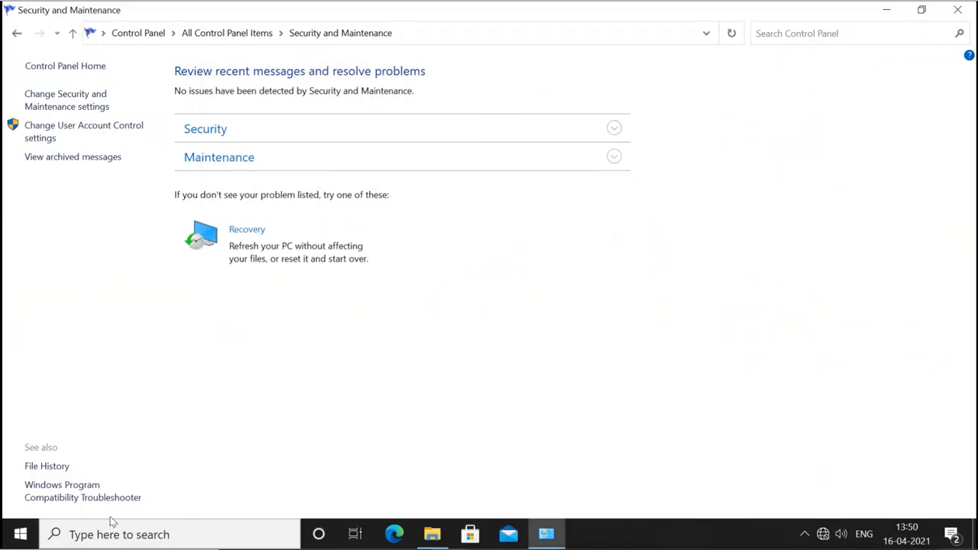
# Launch PowerShell (Admin) from the Win+X menu, approve, close it, and reopen UAC settings.
pyautogui.click(31, 537)
pyautogui.rightClick(31, 535)
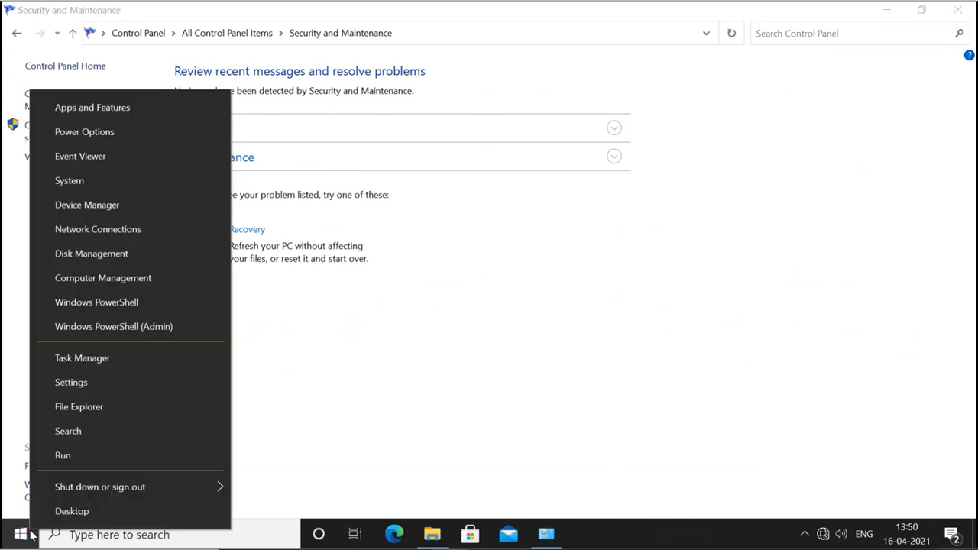
pyautogui.click(163, 328)
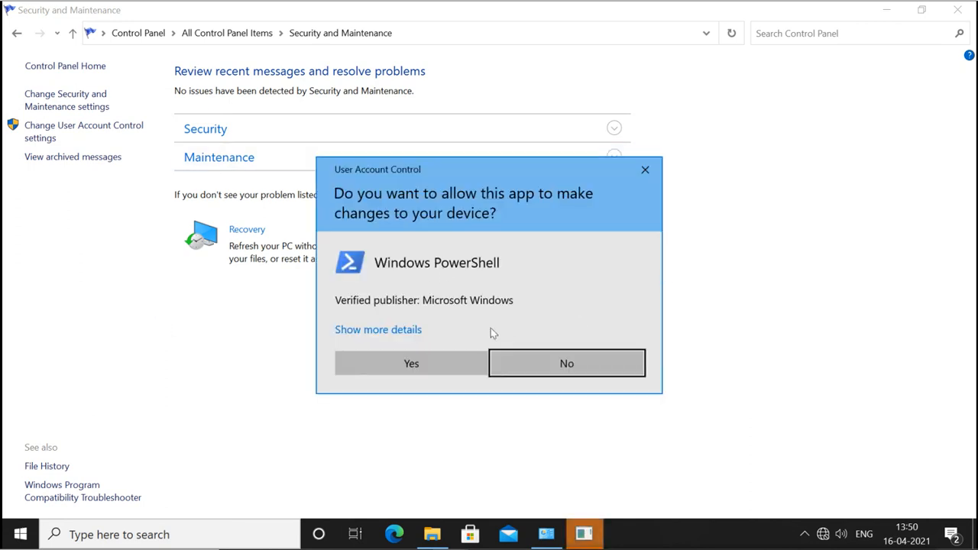
pyautogui.click(437, 363)
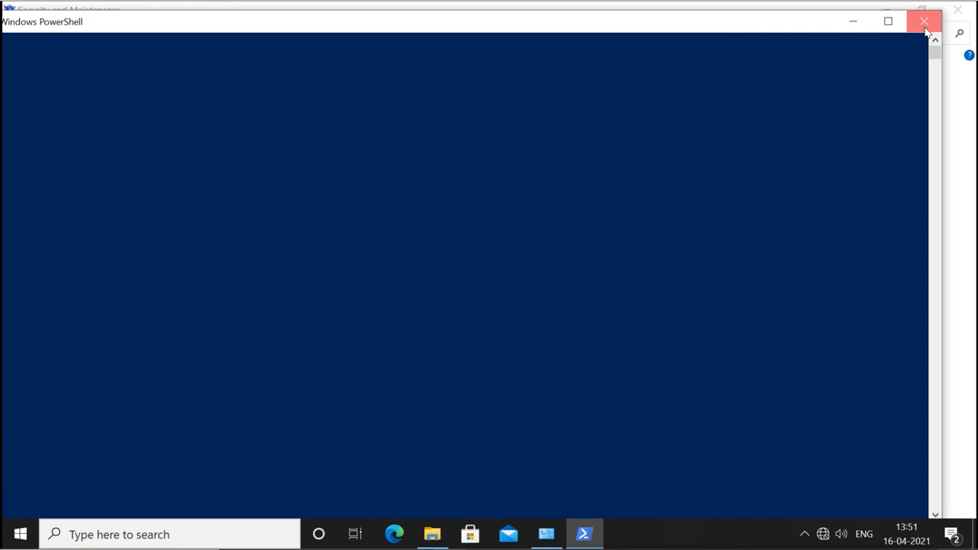
pyautogui.click(925, 23)
pyautogui.click(102, 133)
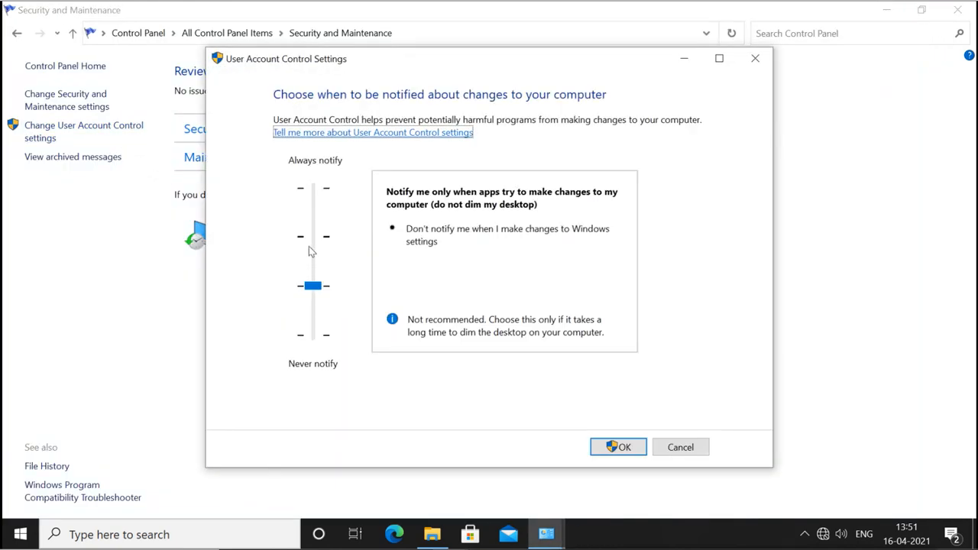
# Move the UAC slider through every level, from Never notify up to Always notify.
pyautogui.click(318, 245)
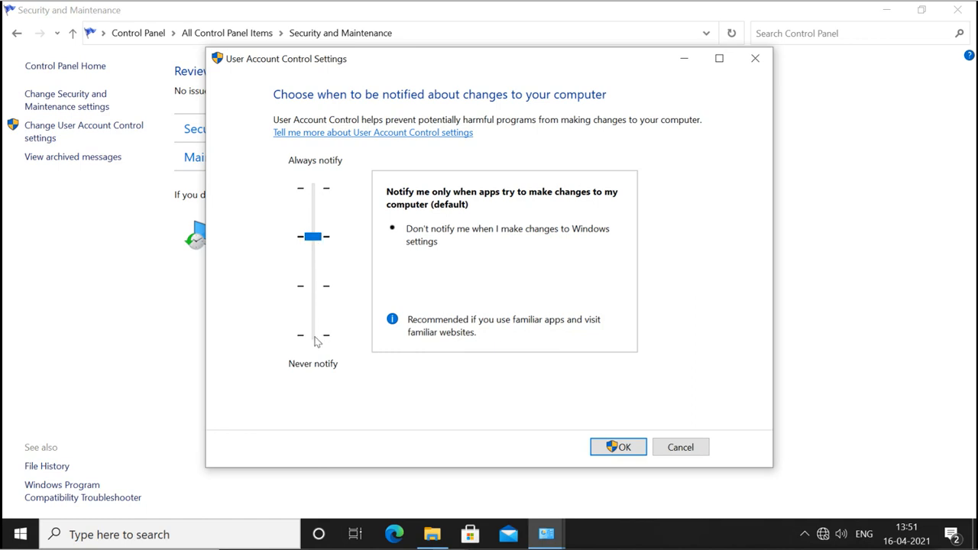
pyautogui.click(312, 289)
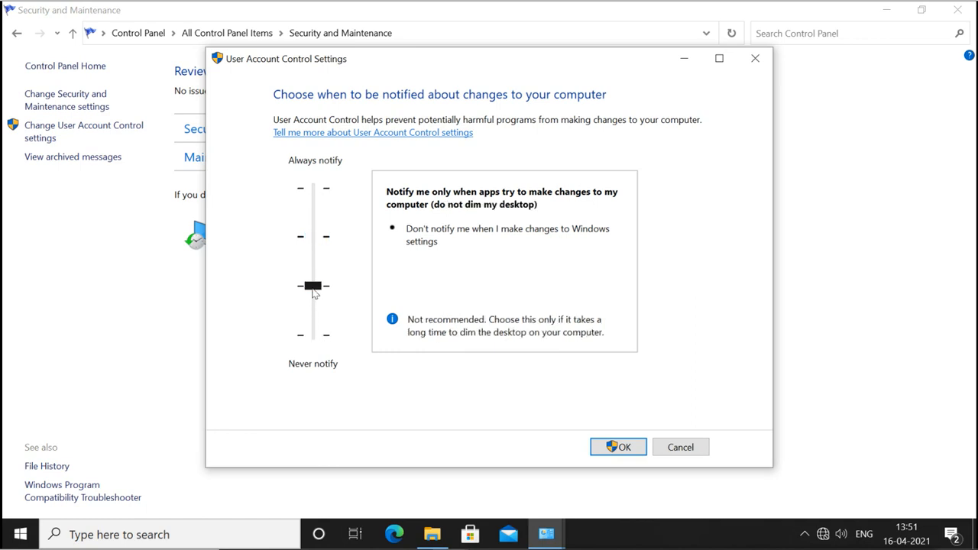
pyautogui.click(318, 340)
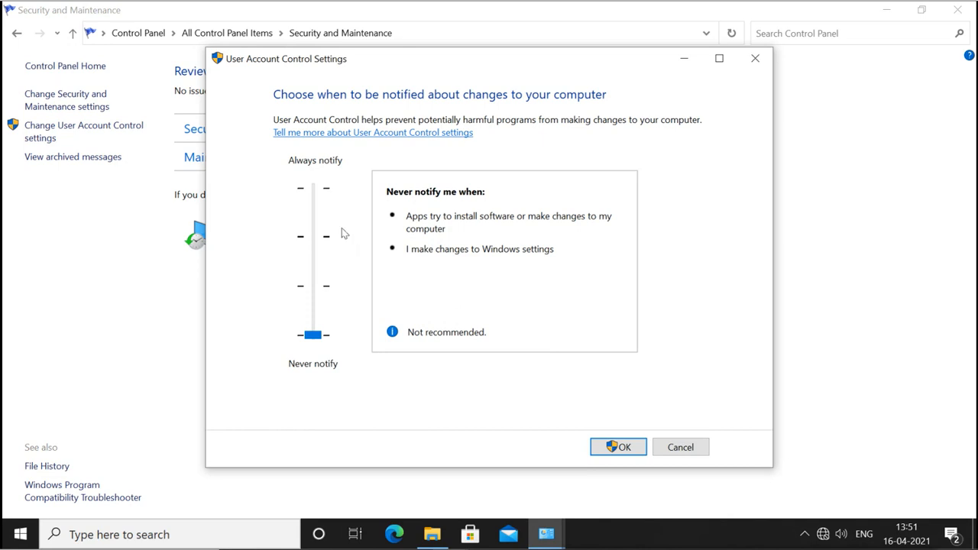
pyautogui.click(318, 194)
pyautogui.click(318, 194)
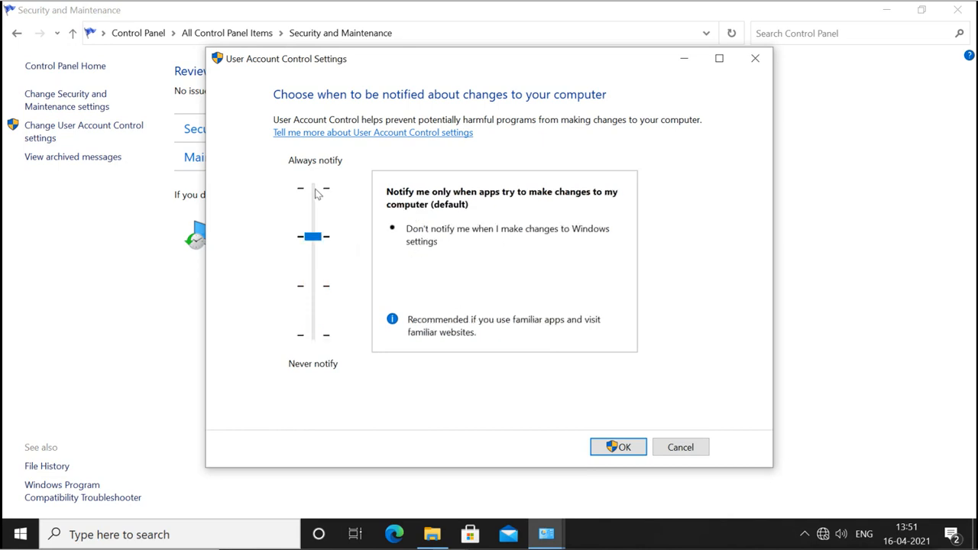
pyautogui.click(317, 194)
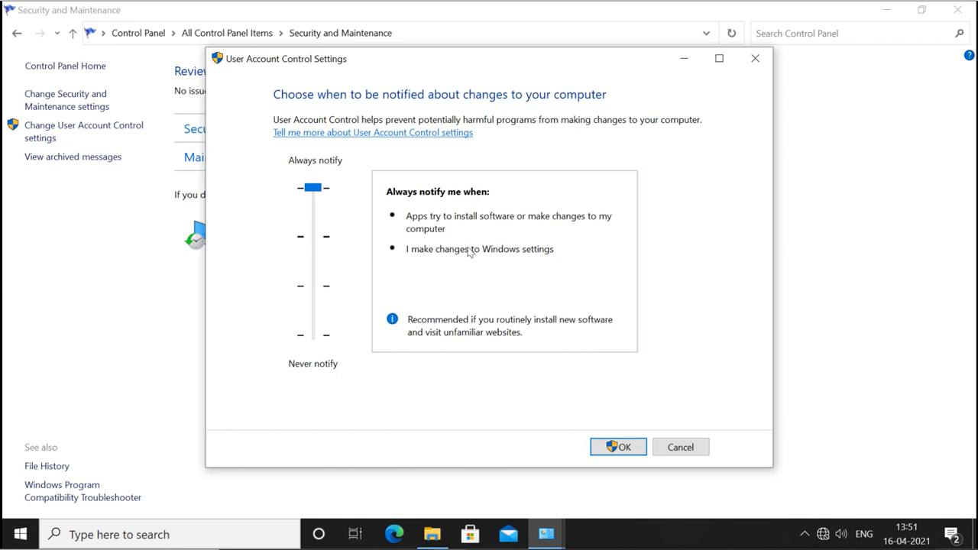
# Save UAC at the default 'notify only when apps try to make changes' level and approve.
pyautogui.click(313, 238)
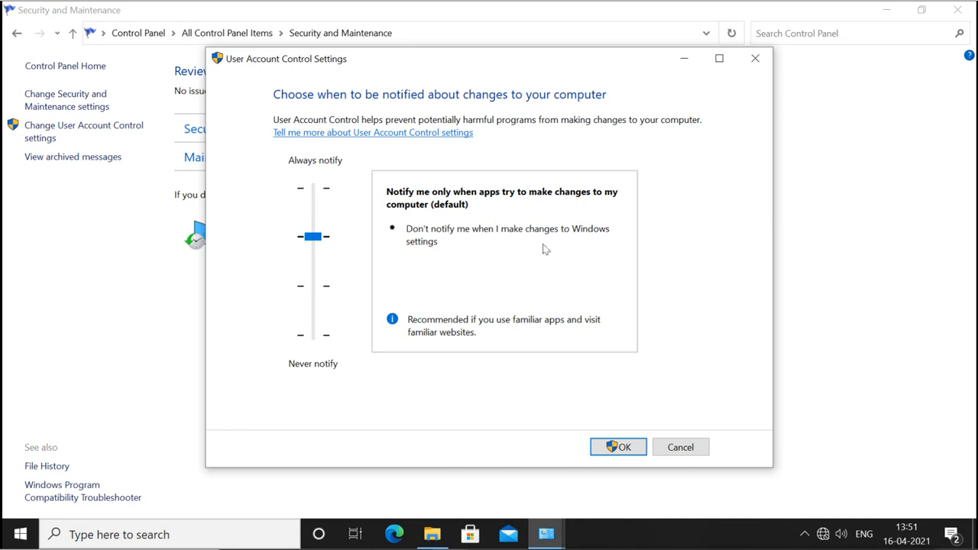
pyautogui.click(619, 449)
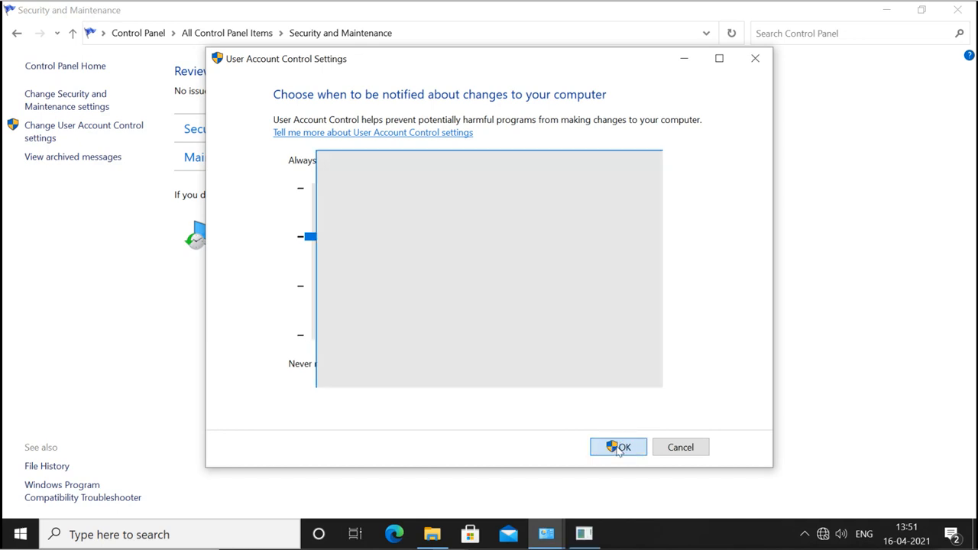
pyautogui.click(426, 360)
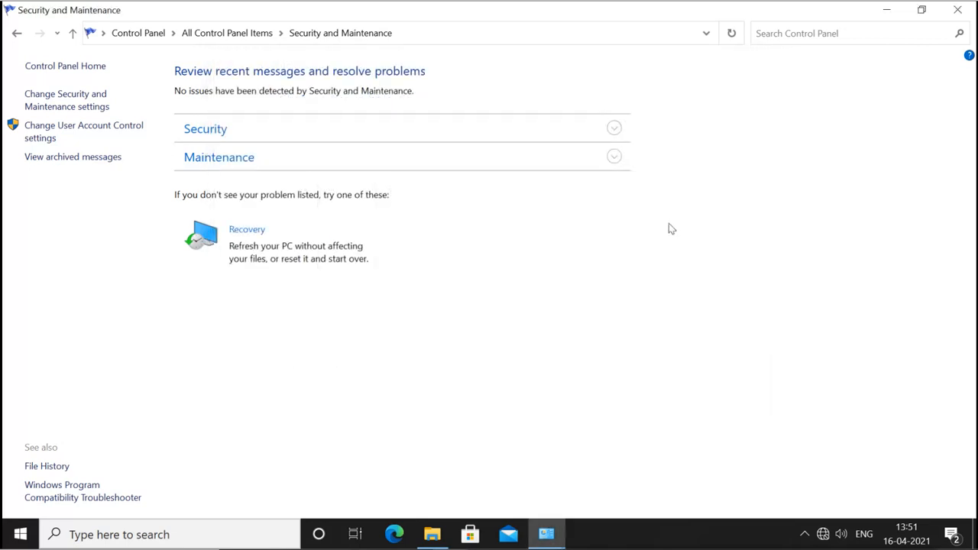
# Close Security and Maintenance and This PC, then scroll the Word notes back to the UAC section.
pyautogui.click(957, 11)
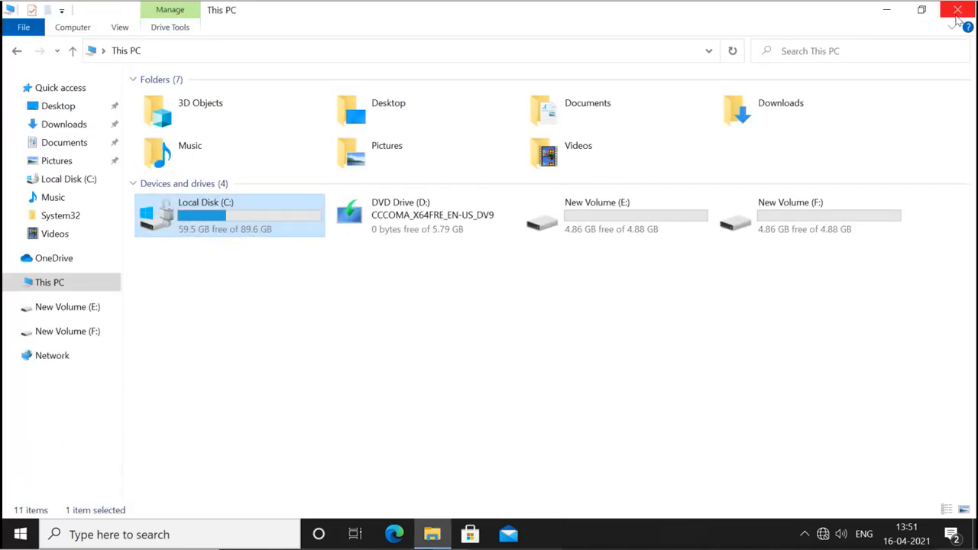
pyautogui.click(957, 14)
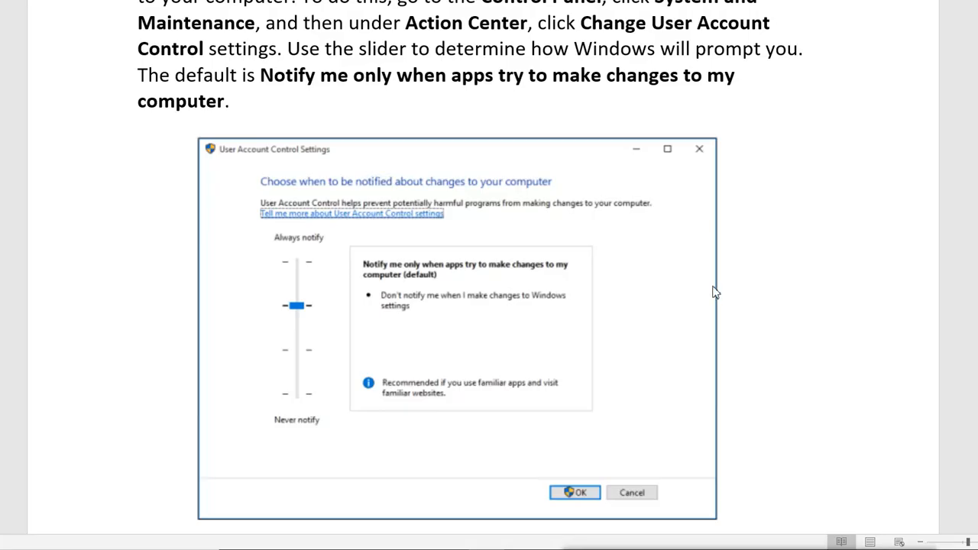
pyautogui.scroll(5, 776, 247)
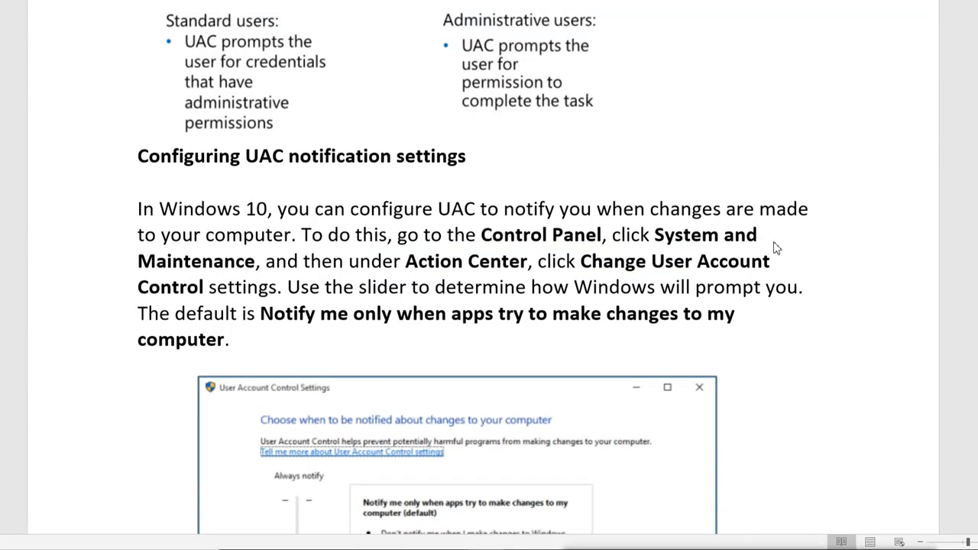
pyautogui.scroll(-5, 777, 247)
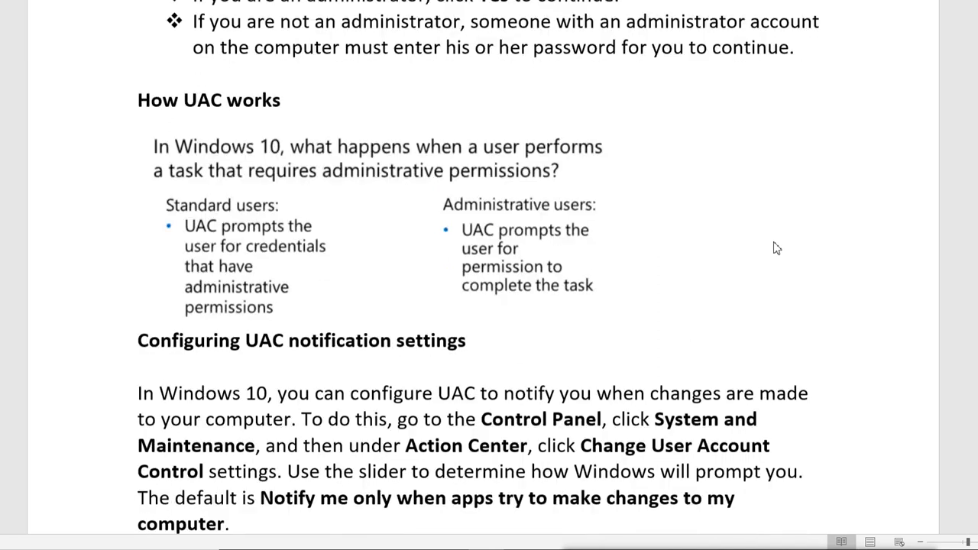